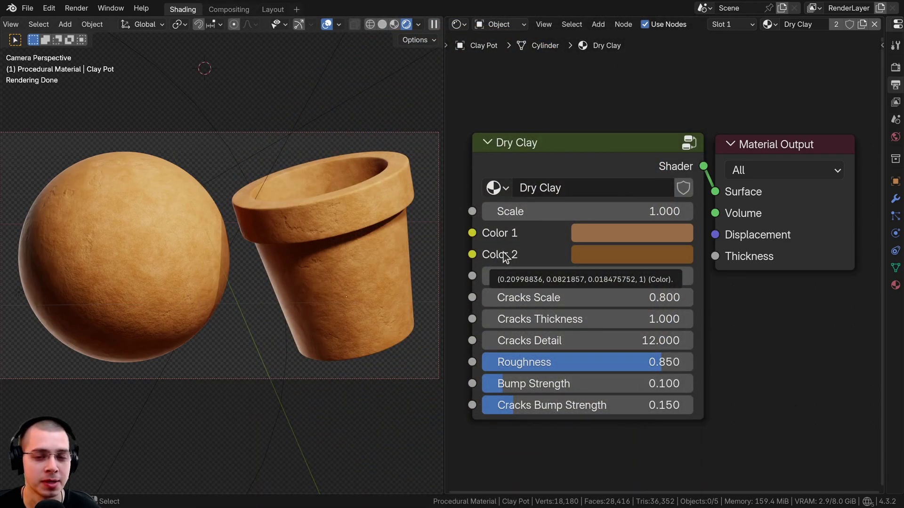
{"action": "left_click_drag", "start_coordinate": [591, 140], "coordinate": [560, 103]}
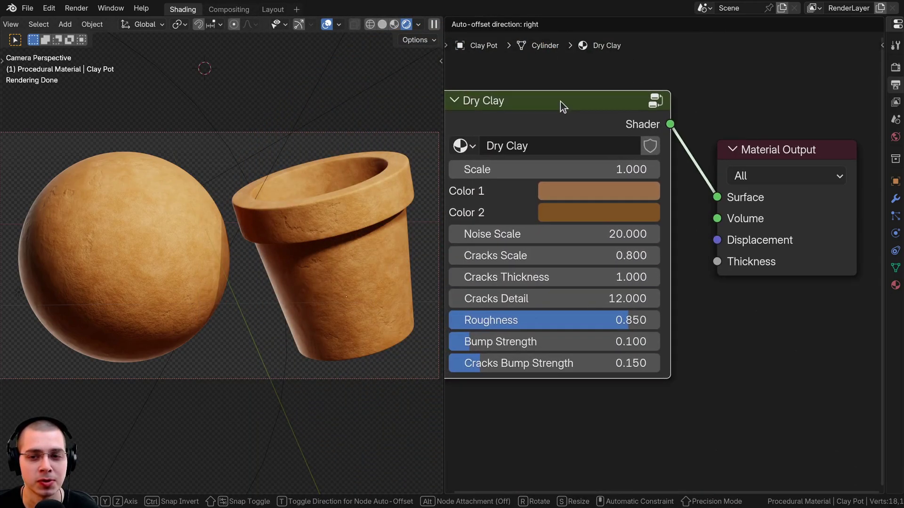
{"action": "right_click", "coordinate": [561, 103]}
{"action": "scroll", "coordinate": [561, 196], "scroll_direction": "up", "scroll_amount": 1}
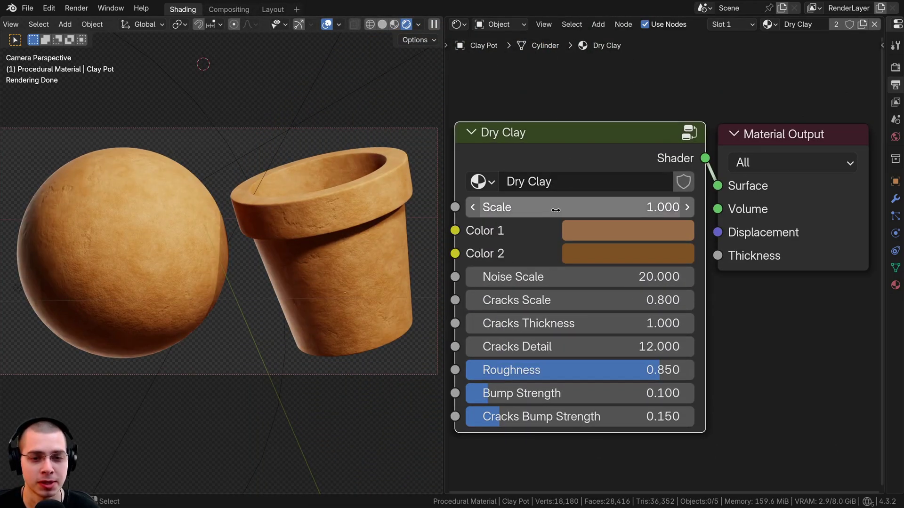
Step: Try different Scale, Color 1 and Color 2 settings on the Dry Clay node
{"action": "left_click_drag", "start_coordinate": [579, 207], "coordinate": [569, 234], "text": "ctrl"}
{"action": "left_click", "coordinate": [568, 233]}
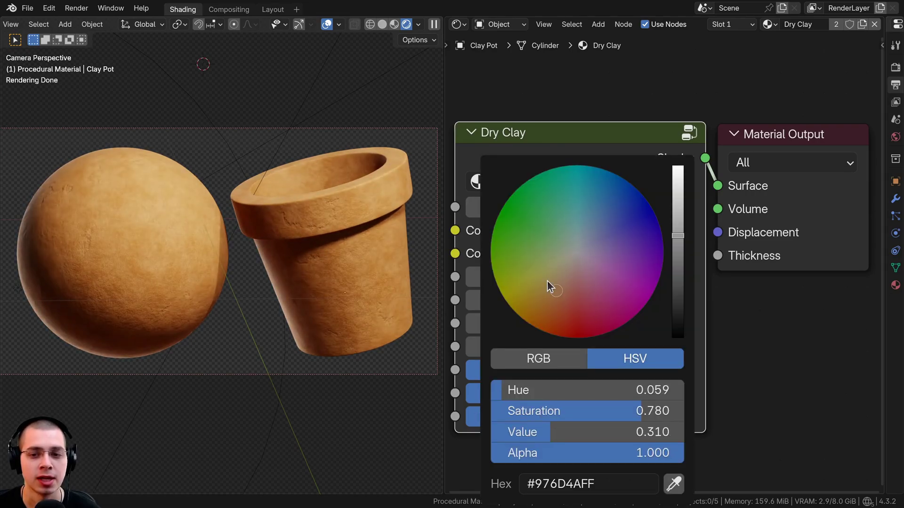
{"action": "left_click_drag", "start_coordinate": [549, 284], "coordinate": [546, 305]}
{"action": "left_click", "coordinate": [588, 255]}
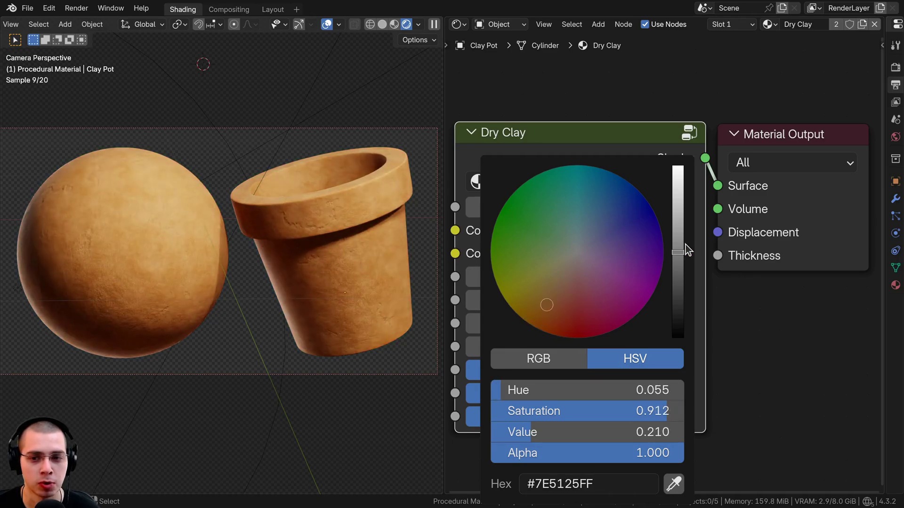
{"action": "mouse_move", "coordinate": [678, 253]}
{"action": "left_mouse_down"}
{"action": "mouse_move", "coordinate": [677, 277]}
{"action": "mouse_move", "coordinate": [677, 252]}
{"action": "left_mouse_up"}
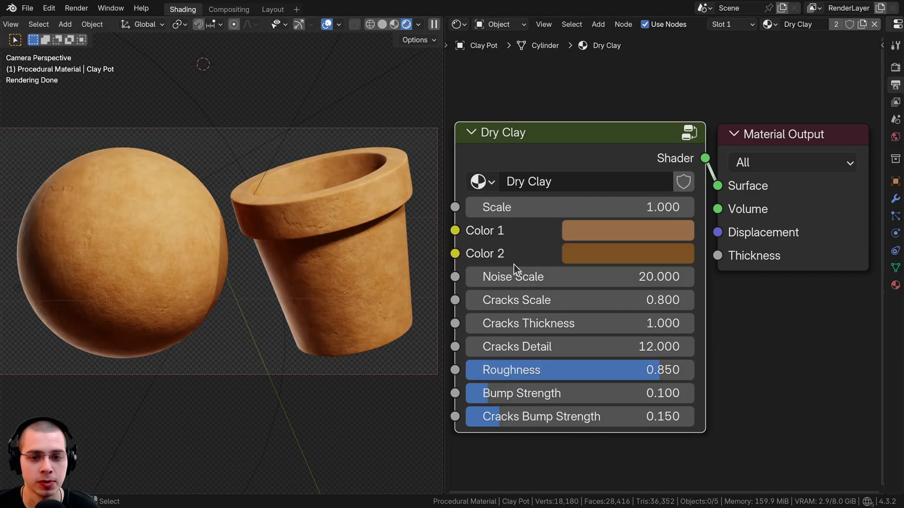
Step: Try different Noise Scale and Cracks Scale values on the Dry Clay node and inspect the cracks on the pot's rim
{"action": "left_click_drag", "start_coordinate": [553, 277], "coordinate": [518, 277]}
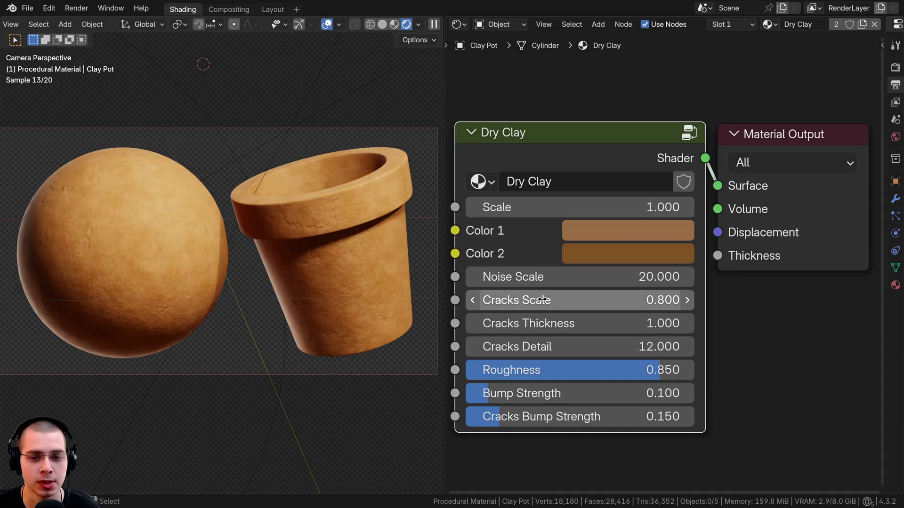
{"action": "left_click_drag", "start_coordinate": [628, 302], "coordinate": [668, 302]}
{"action": "right_click", "coordinate": [628, 302]}
{"action": "scroll", "coordinate": [183, 172], "scroll_direction": "up", "scroll_amount": 3}
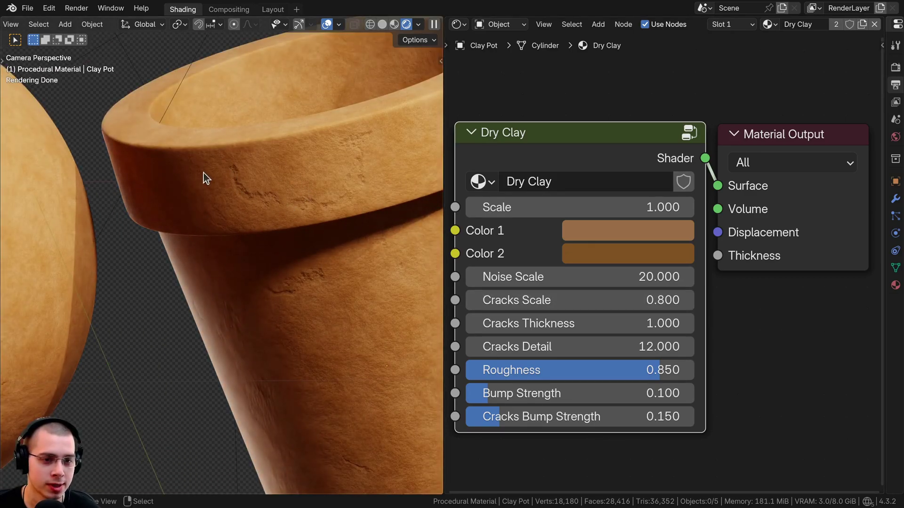
{"action": "scroll", "coordinate": [249, 197], "scroll_direction": "down", "scroll_amount": 5}
{"action": "middle_click_drag", "start_coordinate": [287, 221], "coordinate": [330, 225], "text": "shift"}
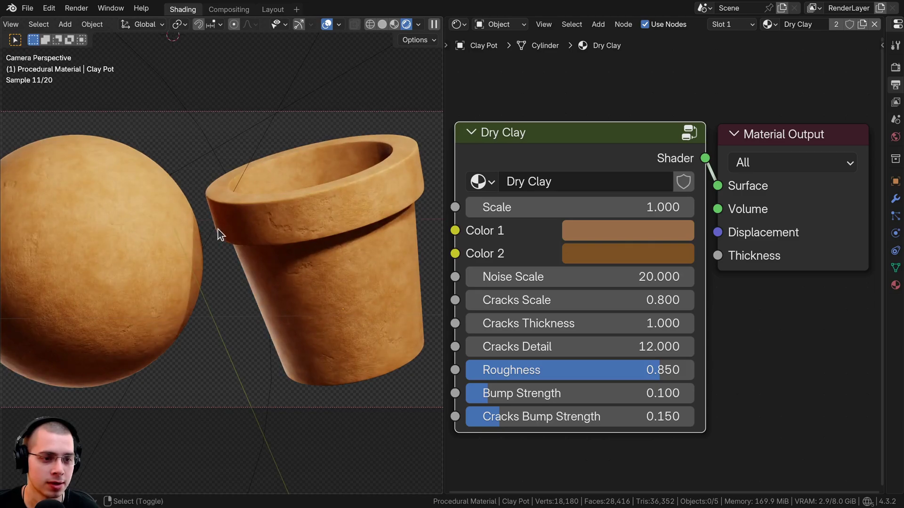
{"action": "middle_click_drag", "start_coordinate": [217, 227], "coordinate": [249, 222], "text": "shift"}
Step: Try different Cracks Thickness and Cracks Detail values on the Dry Clay node, such as 0.3 and 4.8
{"action": "middle_click_drag", "start_coordinate": [599, 323], "coordinate": [606, 310]}
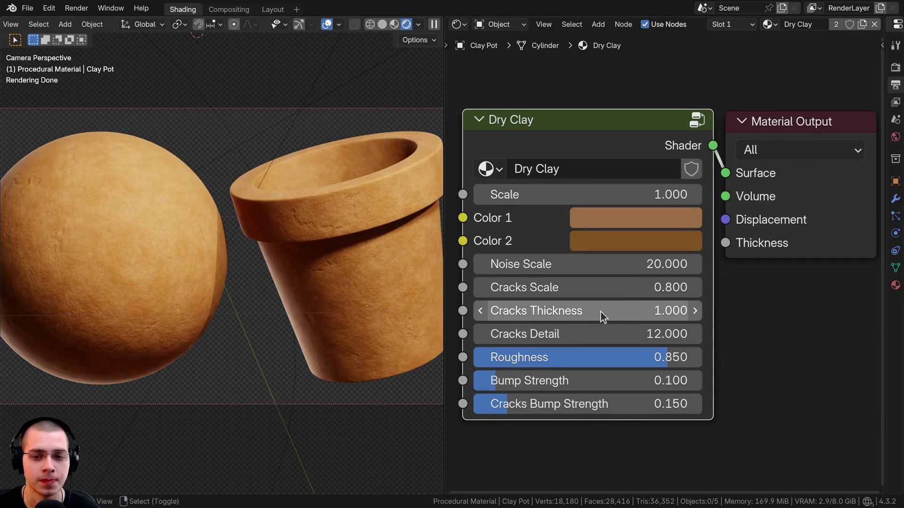
{"action": "left_click_drag", "start_coordinate": [603, 314], "coordinate": [626, 314]}
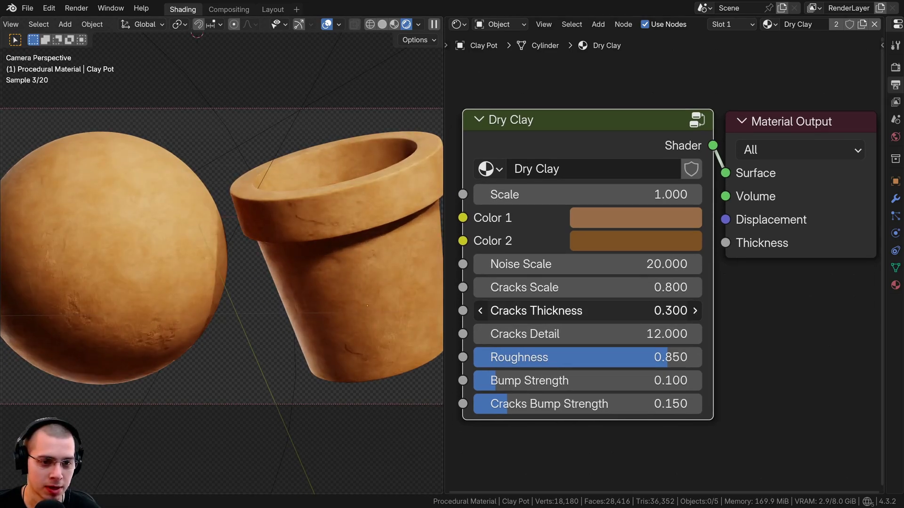
{"action": "mouse_move", "coordinate": [603, 311]}
{"action": "left_mouse_down"}
{"action": "mouse_move", "coordinate": [620, 311]}
{"action": "mouse_move", "coordinate": [588, 310]}
{"action": "left_mouse_up"}
{"action": "middle_click_drag", "start_coordinate": [577, 358], "coordinate": [577, 333]}
{"action": "left_click_drag", "start_coordinate": [577, 379], "coordinate": [643, 379]}
{"action": "mouse_move", "coordinate": [584, 285]}
{"action": "left_mouse_down"}
{"action": "mouse_move", "coordinate": [601, 285]}
{"action": "mouse_move", "coordinate": [542, 286]}
{"action": "mouse_move", "coordinate": [600, 286]}
{"action": "mouse_move", "coordinate": [548, 286]}
{"action": "mouse_move", "coordinate": [585, 285]}
{"action": "left_mouse_up"}
{"action": "left_click_drag", "start_coordinate": [584, 309], "coordinate": [626, 309]}
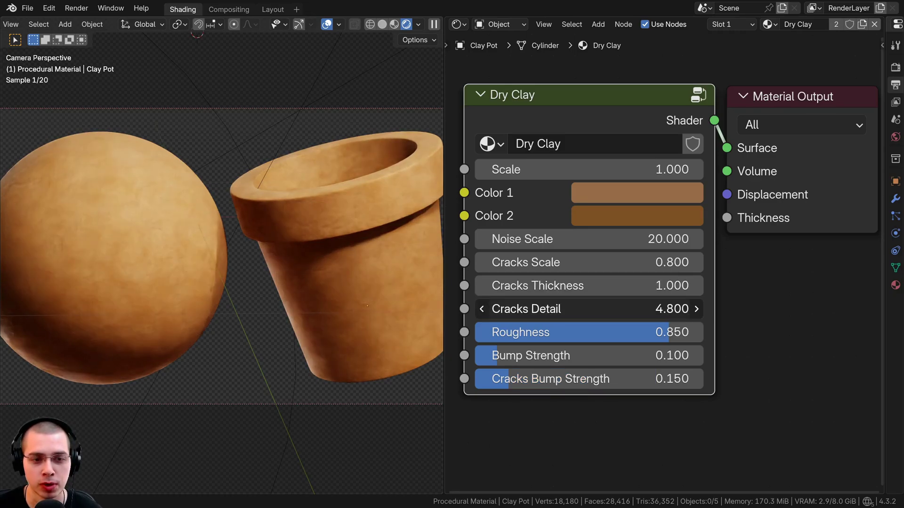
Step: Try different Roughness, Bump Strength and Cracks Bump Strength values on the Dry Clay node
{"action": "left_click_drag", "start_coordinate": [575, 332], "coordinate": [669, 332]}
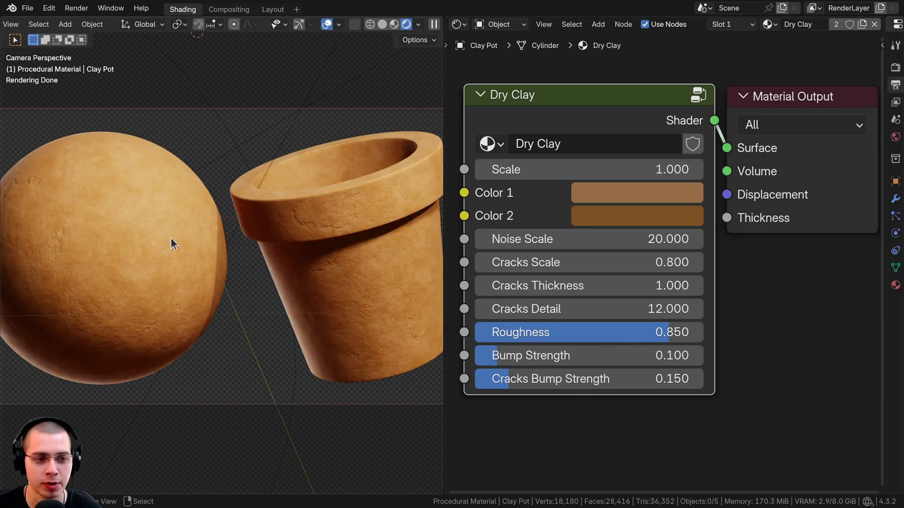
{"action": "left_click_drag", "start_coordinate": [532, 358], "coordinate": [628, 379]}
{"action": "left_click_drag", "start_coordinate": [542, 379], "coordinate": [576, 357]}
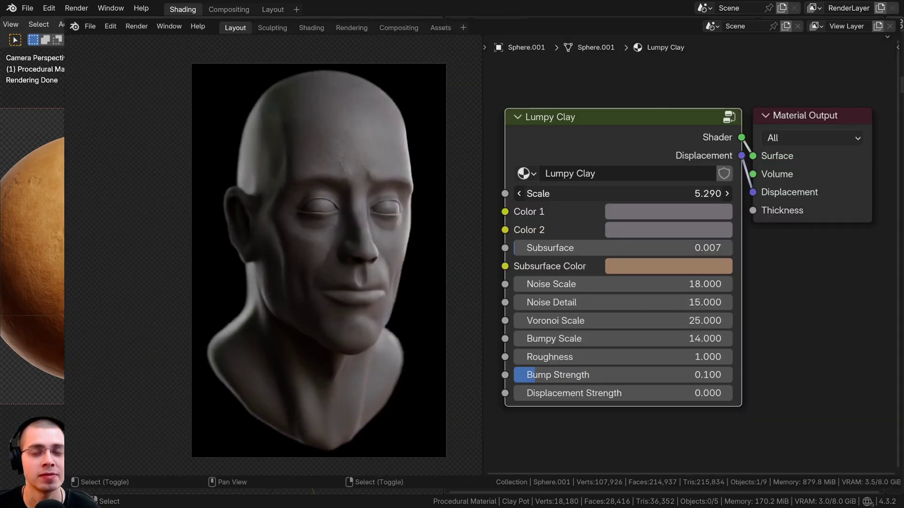
Step: Adjust the Scale and Subsurface Color of the Lumpy Clay material on the sculpted head
{"action": "left_click_drag", "start_coordinate": [622, 193], "coordinate": [579, 193]}
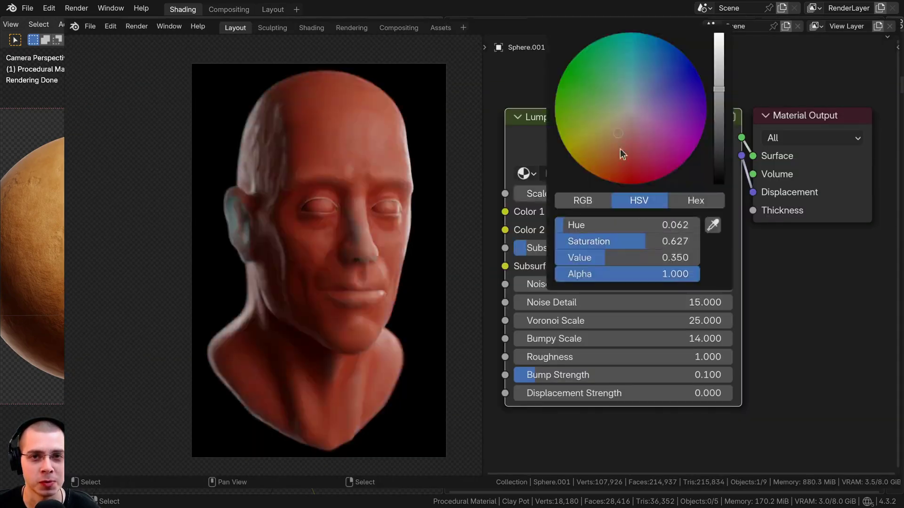
{"action": "left_click_drag", "start_coordinate": [620, 148], "coordinate": [620, 177]}
{"action": "left_click", "coordinate": [668, 230]}
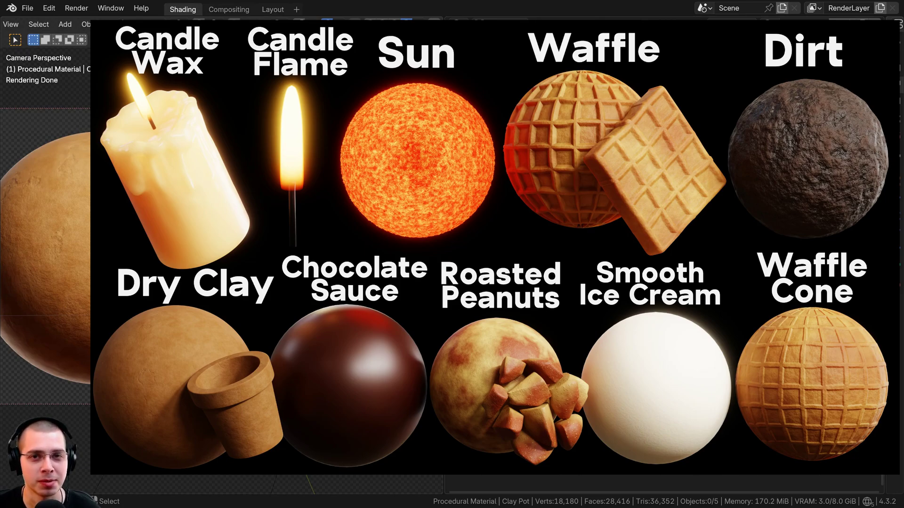
Step: Apply the Banana, Orange Peel and Cheese materials from the asset library to the matching food objects in the kitchen scene
{"action": "scroll", "coordinate": [851, 435], "scroll_direction": "down", "scroll_amount": 10}
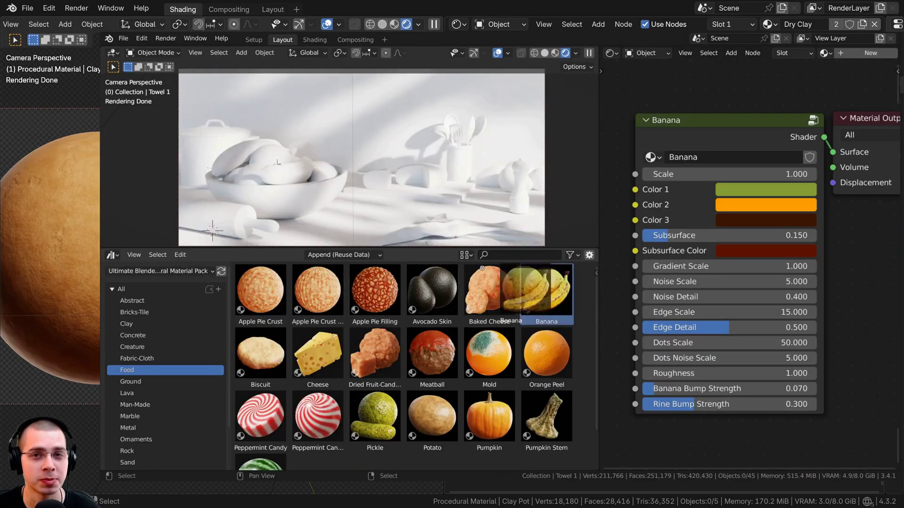
{"action": "left_click_drag", "start_coordinate": [546, 292], "coordinate": [285, 173]}
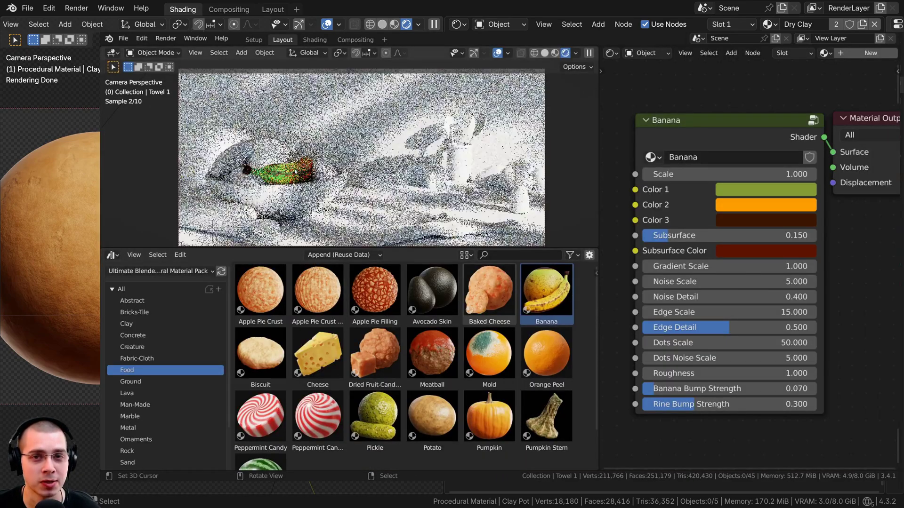
{"action": "left_click_drag", "start_coordinate": [353, 204], "coordinate": [236, 152]}
{"action": "scroll", "coordinate": [546, 301], "scroll_direction": "down", "scroll_amount": 1}
{"action": "left_click_drag", "start_coordinate": [546, 314], "coordinate": [264, 152]}
{"action": "left_click_drag", "start_coordinate": [317, 315], "coordinate": [374, 182]}
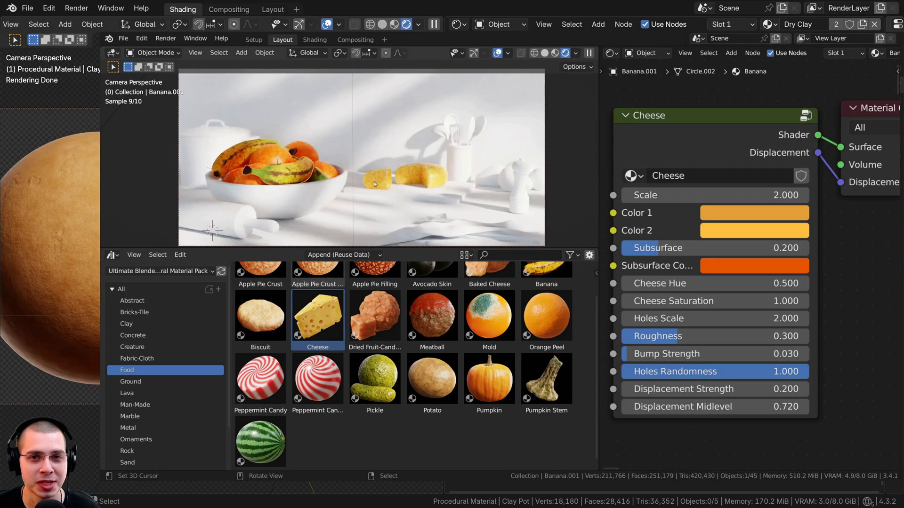
Step: Search the material library for "gran" and apply one of the matching materials to an object in the kitchen scene
{"action": "scroll", "coordinate": [376, 367], "scroll_direction": "down", "scroll_amount": 1}
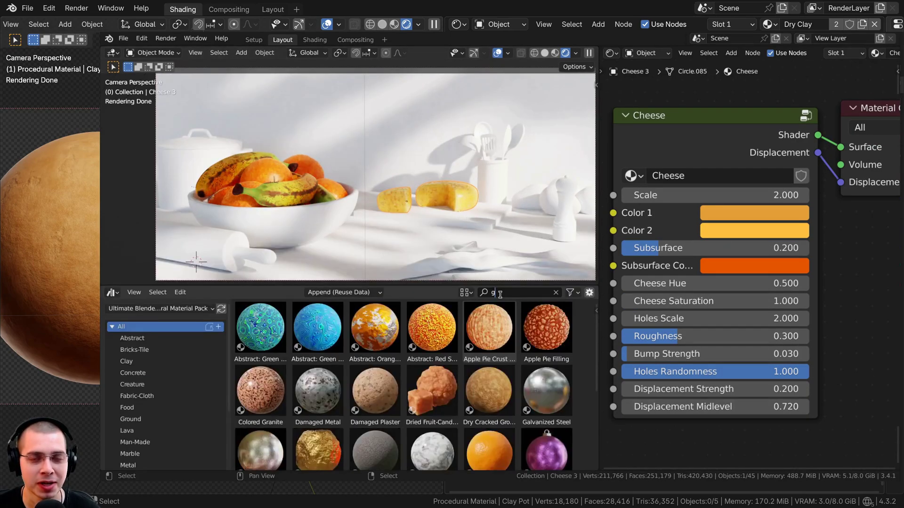
{"action": "type", "text": "ran"}
{"action": "left_click_drag", "start_coordinate": [375, 325], "coordinate": [447, 195]}
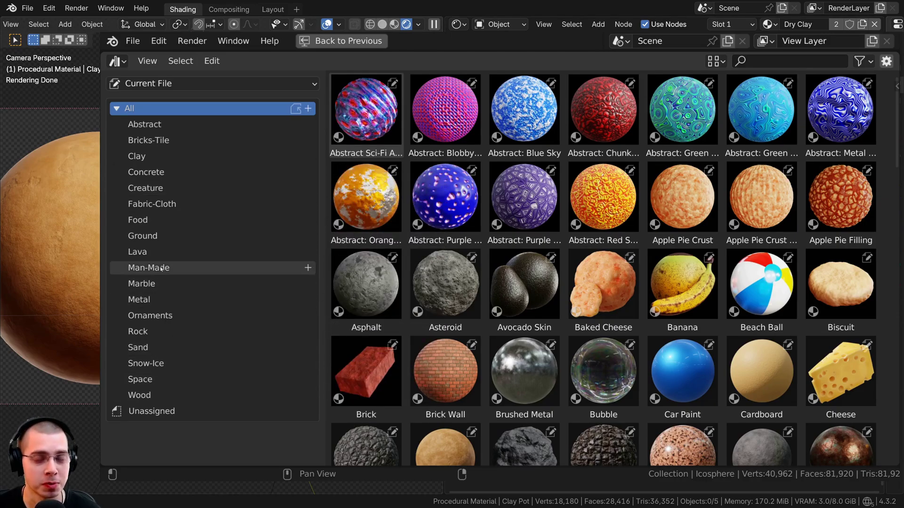
Step: Browse the Rock, Lava, Space and Ground categories of the material library
{"action": "left_click", "coordinate": [159, 331]}
{"action": "left_click", "coordinate": [152, 252]}
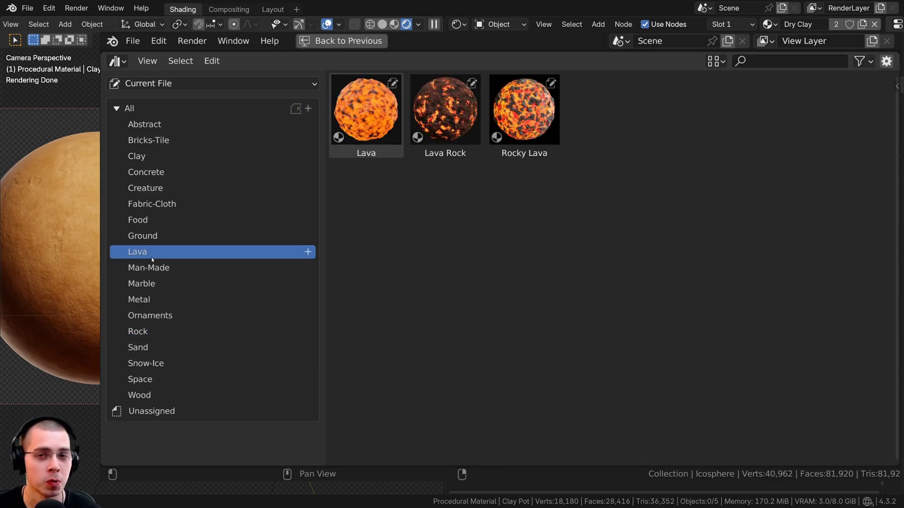
{"action": "left_click", "coordinate": [141, 380]}
{"action": "left_click", "coordinate": [151, 236]}
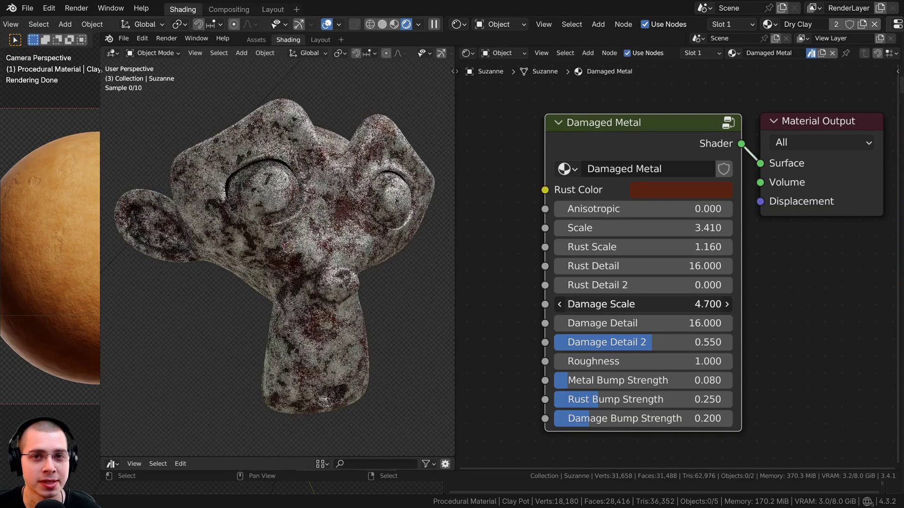
Step: Adjust the Damage Scale of the Damaged Metal material on the monkey head
{"action": "left_click_drag", "start_coordinate": [611, 309], "coordinate": [626, 323]}
Step: Browse the products in the Gumroad store and the videos in the Blender Procedural Material Tutorials playlist
{"action": "scroll", "coordinate": [618, 282], "scroll_direction": "down", "scroll_amount": 3}
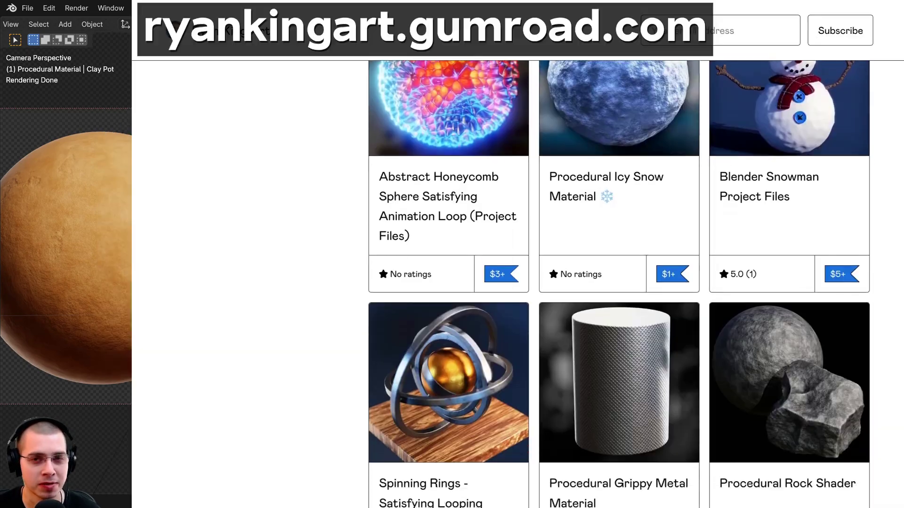
{"action": "scroll", "coordinate": [619, 283], "scroll_direction": "down", "scroll_amount": 4}
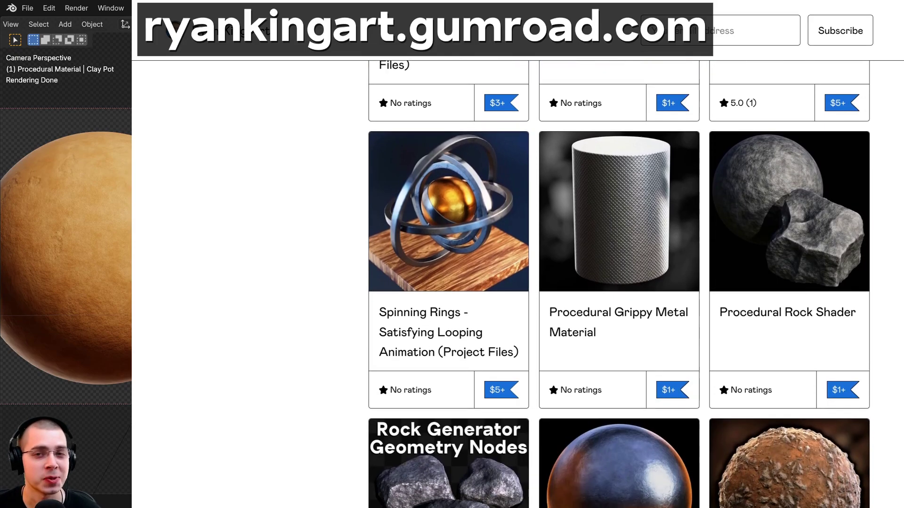
{"action": "scroll", "coordinate": [619, 283], "scroll_direction": "down", "scroll_amount": 3}
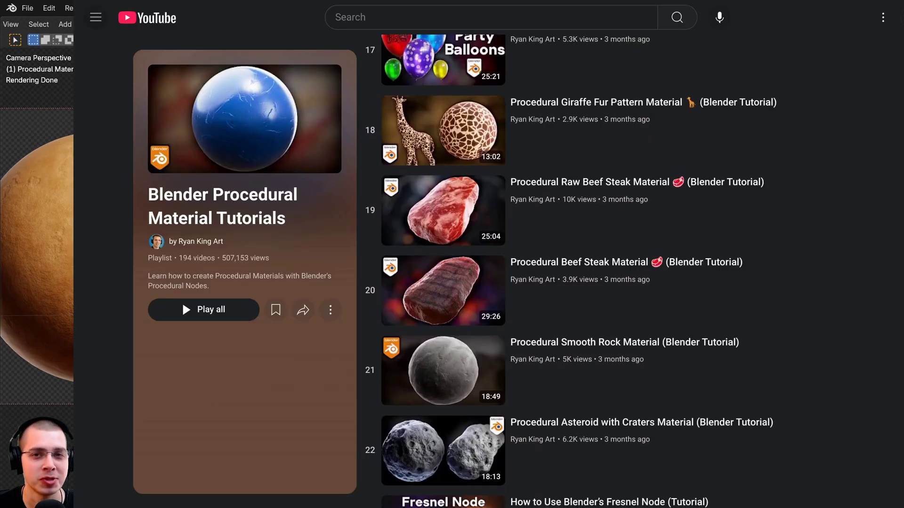
{"action": "scroll", "coordinate": [619, 282], "scroll_direction": "down", "scroll_amount": 3}
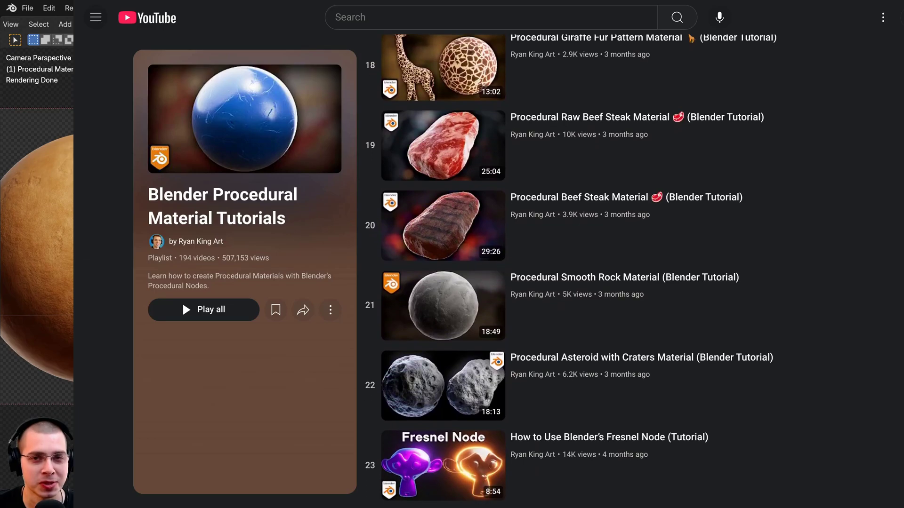
{"action": "scroll", "coordinate": [619, 283], "scroll_direction": "down", "scroll_amount": 3}
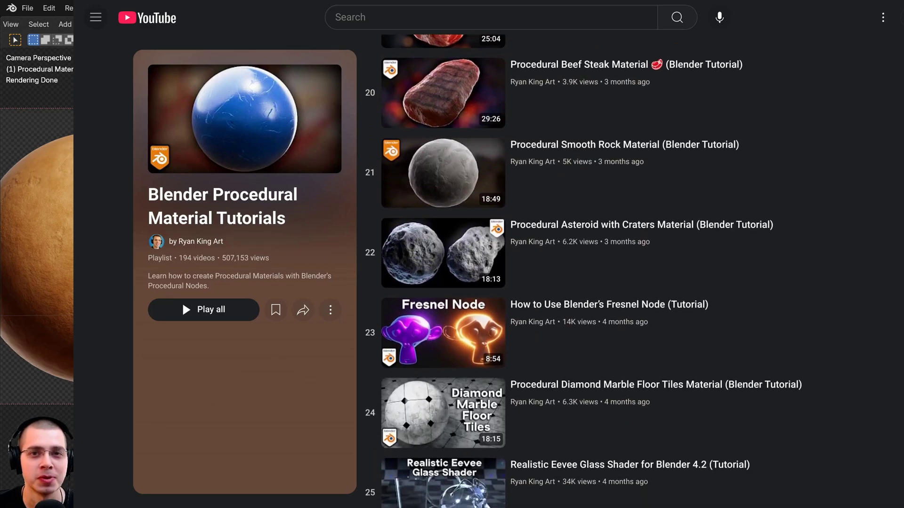
{"action": "scroll", "coordinate": [619, 282], "scroll_direction": "down", "scroll_amount": 1}
Step: Add an ico sphere to the empty scene with 6 subdivisions
{"action": "key", "text": "shift+a"}
{"action": "mouse_move", "coordinate": [428, 140]}
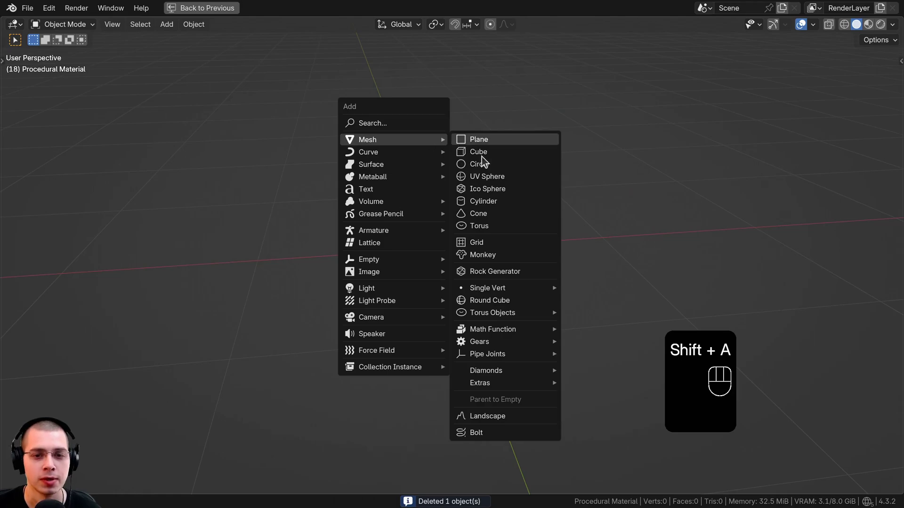
{"action": "left_click", "coordinate": [500, 189]}
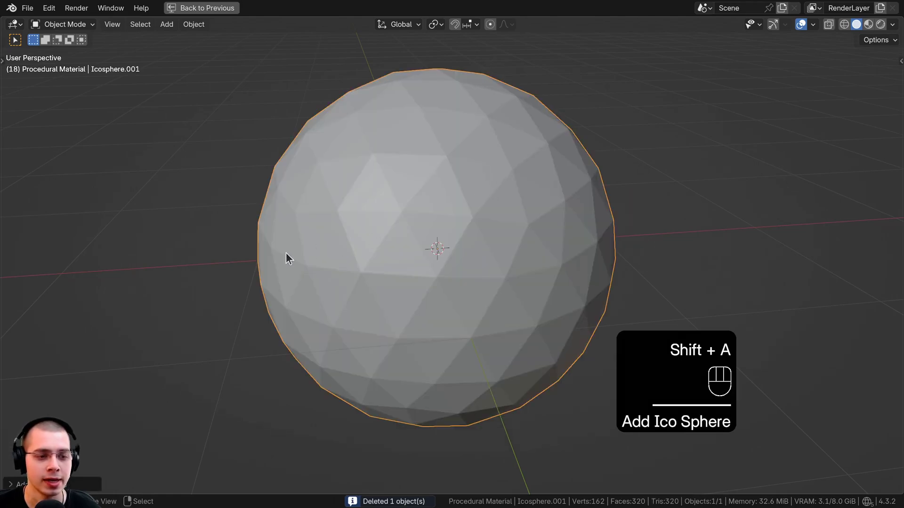
{"action": "left_click", "coordinate": [37, 485]}
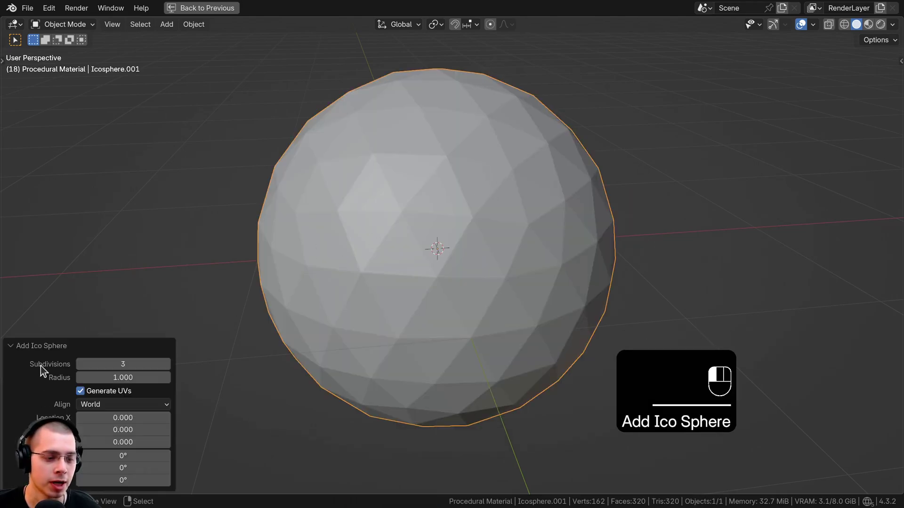
{"action": "left_click", "coordinate": [164, 363]}
{"action": "left_click", "coordinate": [165, 363]}
{"action": "left_click", "coordinate": [165, 364]}
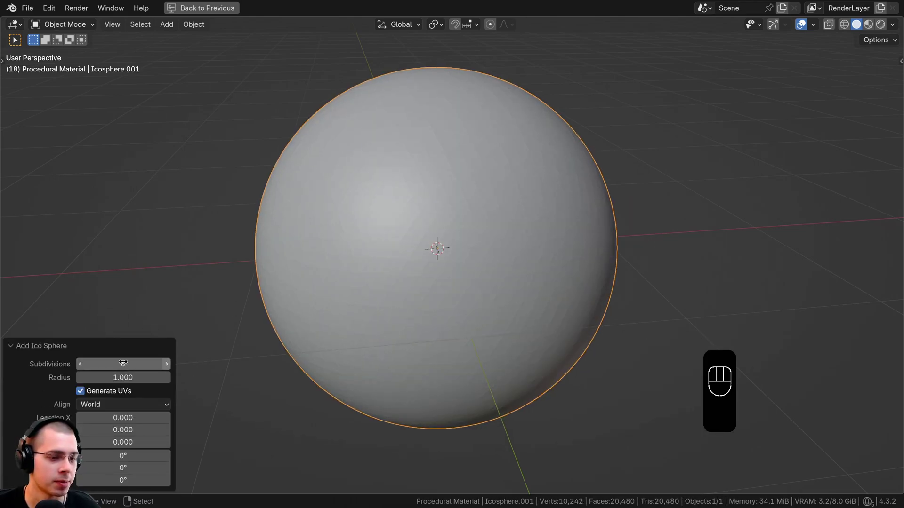
{"action": "left_click", "coordinate": [45, 346]}
Step: Apply smooth shading to the ico sphere
{"action": "key", "text": "w"}
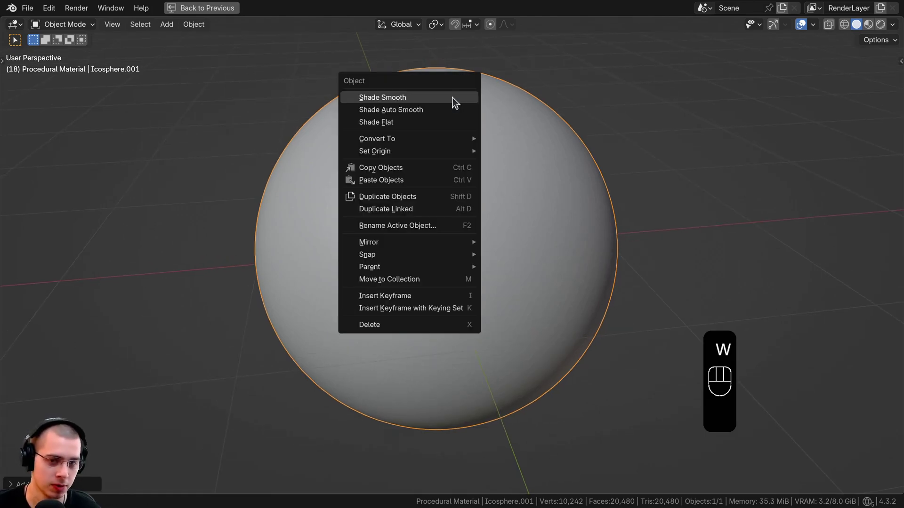
{"action": "left_click", "coordinate": [386, 96]}
{"action": "scroll", "coordinate": [658, 198], "scroll_direction": "down", "scroll_amount": 2}
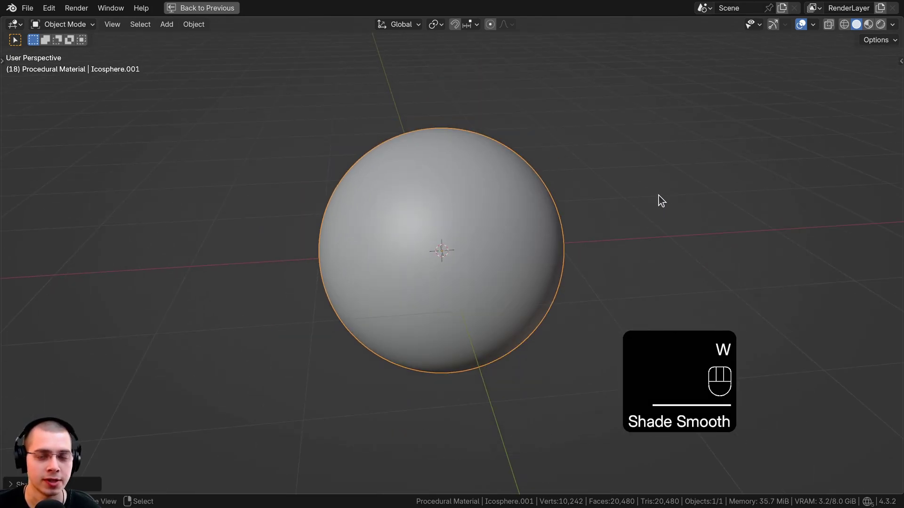
{"action": "middle_click_drag", "start_coordinate": [657, 199], "coordinate": [723, 222]}
{"action": "scroll", "coordinate": [680, 225], "scroll_direction": "up", "scroll_amount": 1}
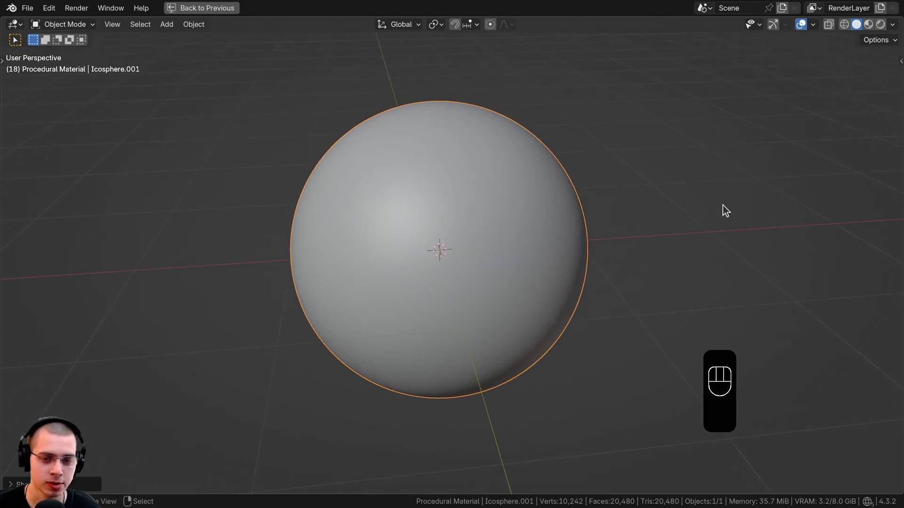
Step: Scale the ico sphere to 0.2 of its size and apply its scale
{"action": "key", "text": "s"}
{"action": "type", "text": "."}
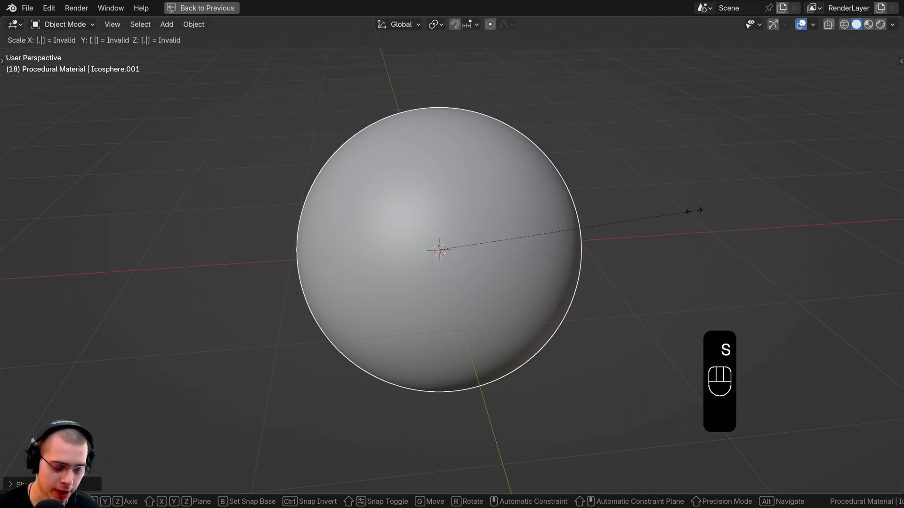
{"action": "type", "text": "2"}
{"action": "key", "text": "Return"}
{"action": "scroll", "coordinate": [412, 147], "scroll_direction": "up", "scroll_amount": 5}
{"action": "key", "text": "ctrl+a"}
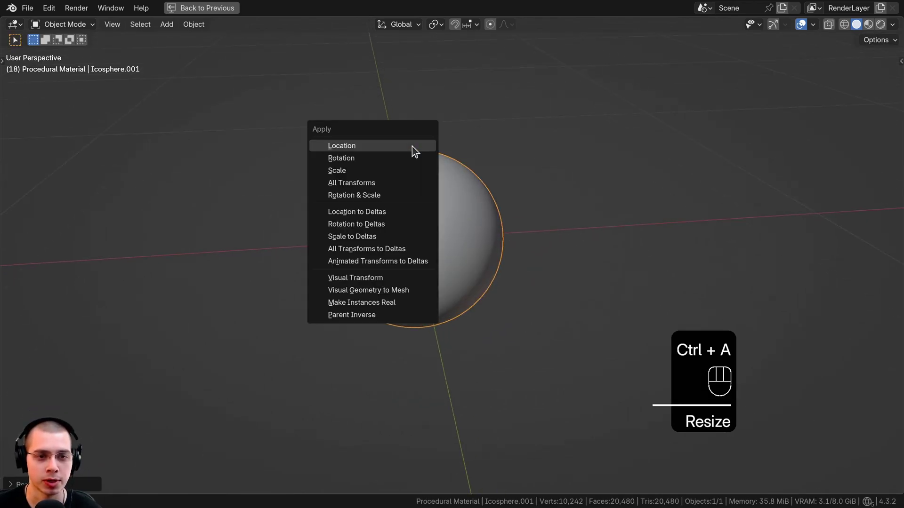
{"action": "left_click", "coordinate": [407, 176]}
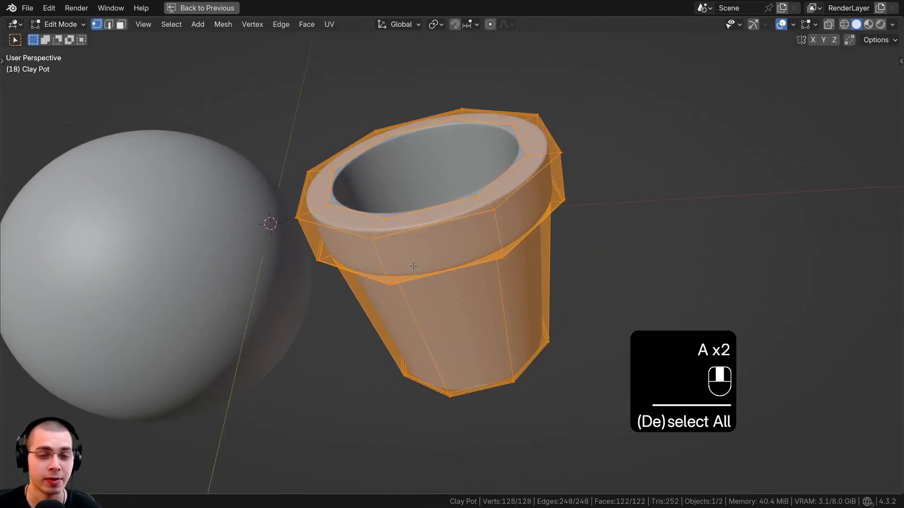
Step: Examine the clay pot's inner cavity and outer rim edge loop, comparing its mesh cage in Edit Mode with the smoothed object
{"action": "middle_click_drag", "start_coordinate": [461, 263], "coordinate": [487, 285]}
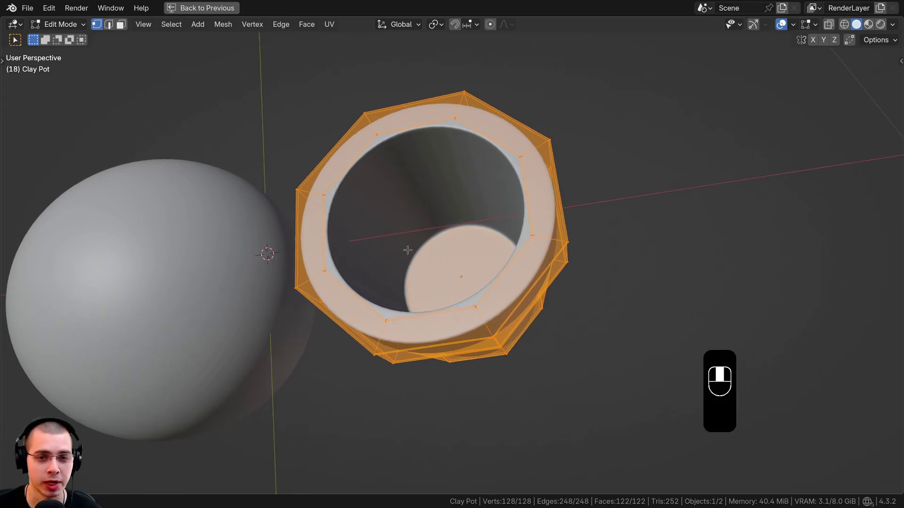
{"action": "scroll", "coordinate": [419, 49], "scroll_direction": "up", "scroll_amount": 2}
{"action": "left_click", "coordinate": [513, 70], "text": "alt"}
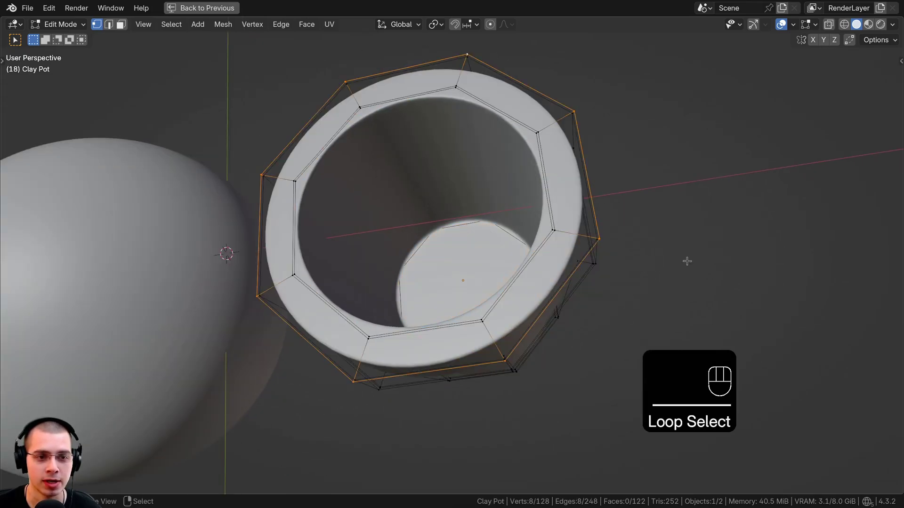
{"action": "middle_click_drag", "start_coordinate": [295, 88], "coordinate": [434, 162]}
{"action": "middle_click_drag", "start_coordinate": [449, 204], "coordinate": [303, 223]}
{"action": "key", "text": "Tab"}
{"action": "key", "text": "Tab"}
{"action": "key", "text": "Tab"}
{"action": "left_click", "coordinate": [302, 221]}
{"action": "scroll", "coordinate": [360, 204], "scroll_direction": "down", "scroll_amount": 3}
{"action": "left_click", "coordinate": [376, 207]}
{"action": "key", "text": "Tab"}
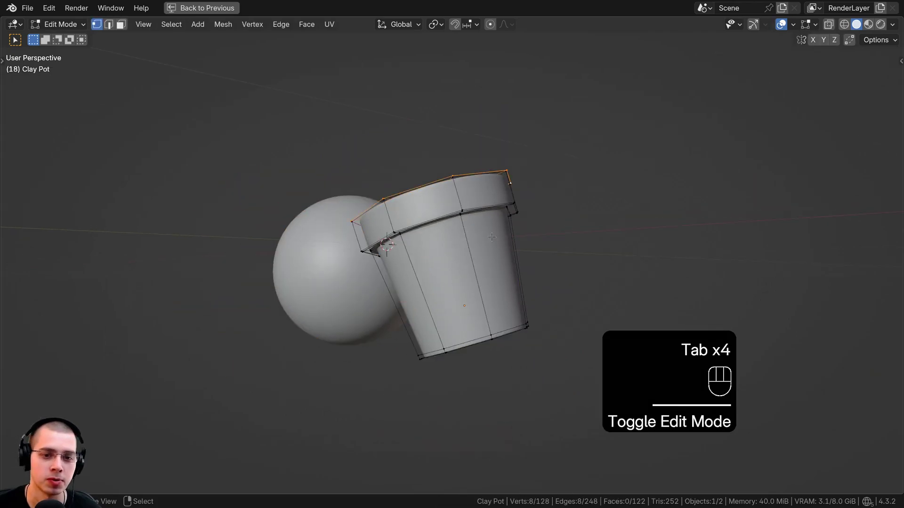
Step: Inspect the clay pot's full mesh from below with all its geometry selected, and return to Object Mode
{"action": "scroll", "coordinate": [376, 207], "scroll_direction": "up", "scroll_amount": 3}
{"action": "middle_click_drag", "start_coordinate": [349, 202], "coordinate": [383, 128]}
{"action": "key", "text": "a"}
{"action": "key", "text": "a"}
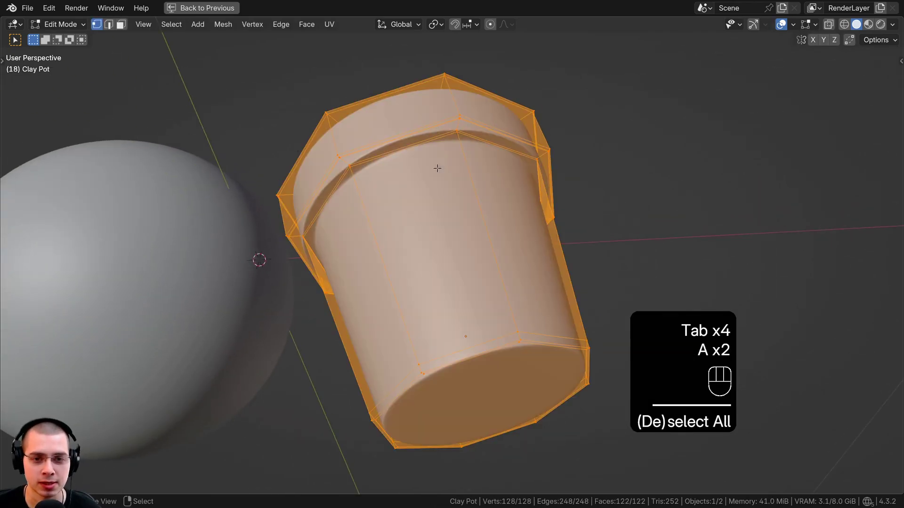
{"action": "key", "text": "Tab"}
{"action": "middle_click_drag", "start_coordinate": [421, 239], "coordinate": [448, 298]}
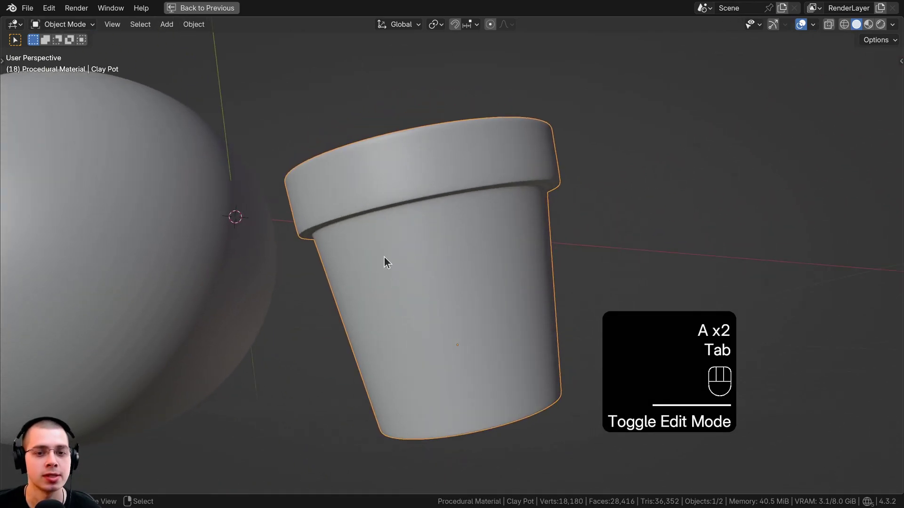
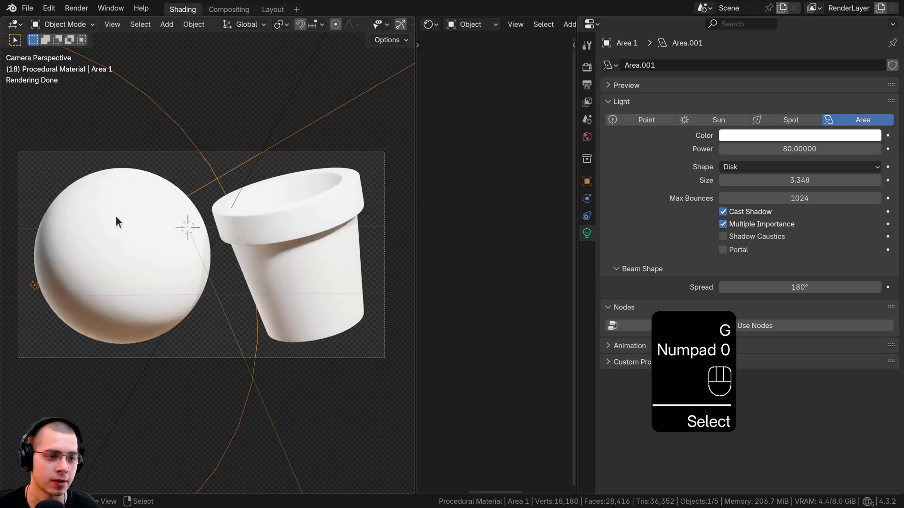
Step: Examine the placement and the power, shape and size settings of the two area lights around the objects
{"action": "middle_click_drag", "start_coordinate": [53, 292], "coordinate": [132, 236]}
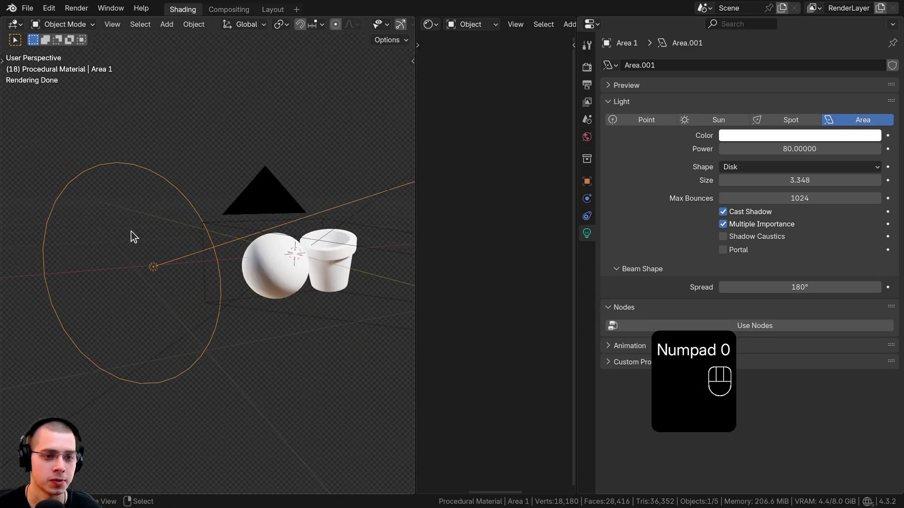
{"action": "left_click", "coordinate": [751, 174]}
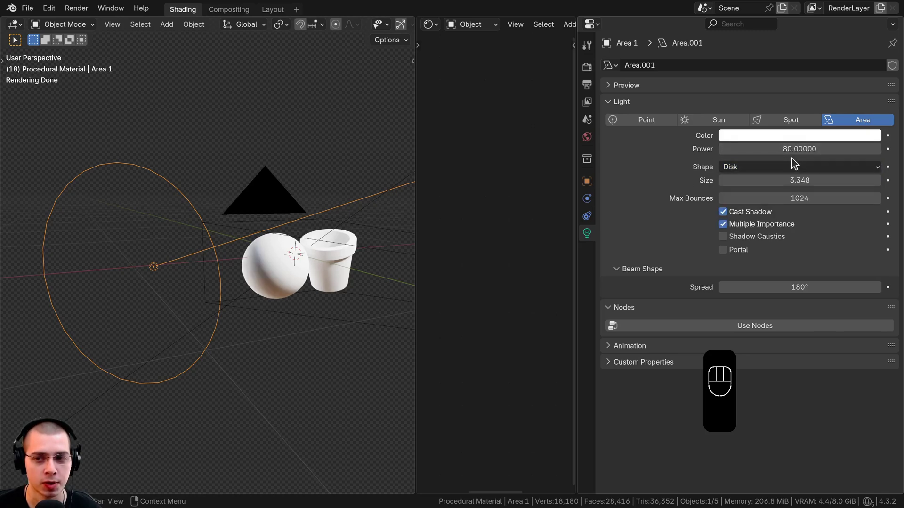
{"action": "middle_click_drag", "start_coordinate": [103, 288], "coordinate": [321, 210]}
{"action": "left_click", "coordinate": [309, 171], "text": "shift"}
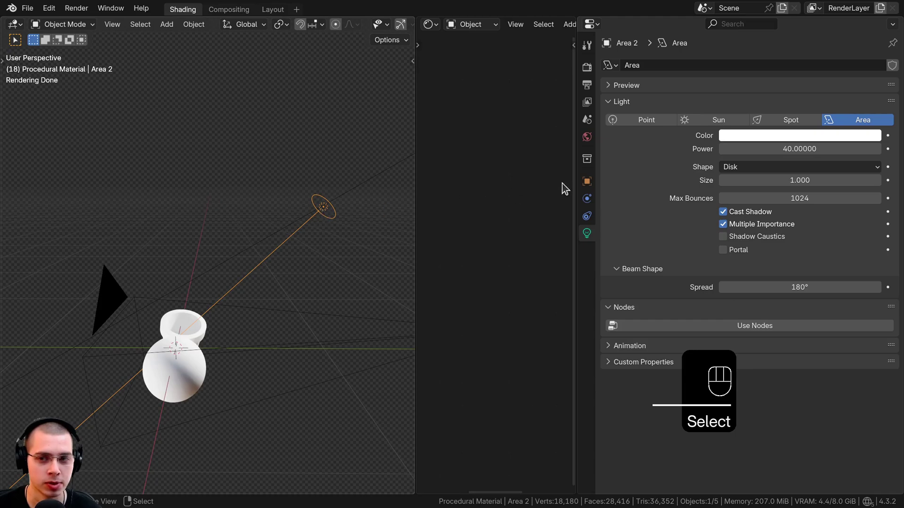
{"action": "middle_click_drag", "start_coordinate": [273, 279], "coordinate": [330, 189], "text": "shift"}
{"action": "scroll", "coordinate": [331, 189], "scroll_direction": "up", "scroll_amount": 1}
{"action": "middle_click_drag", "start_coordinate": [258, 178], "coordinate": [349, 182], "text": "shift"}
{"action": "middle_click_drag", "start_coordinate": [284, 254], "coordinate": [197, 340]}
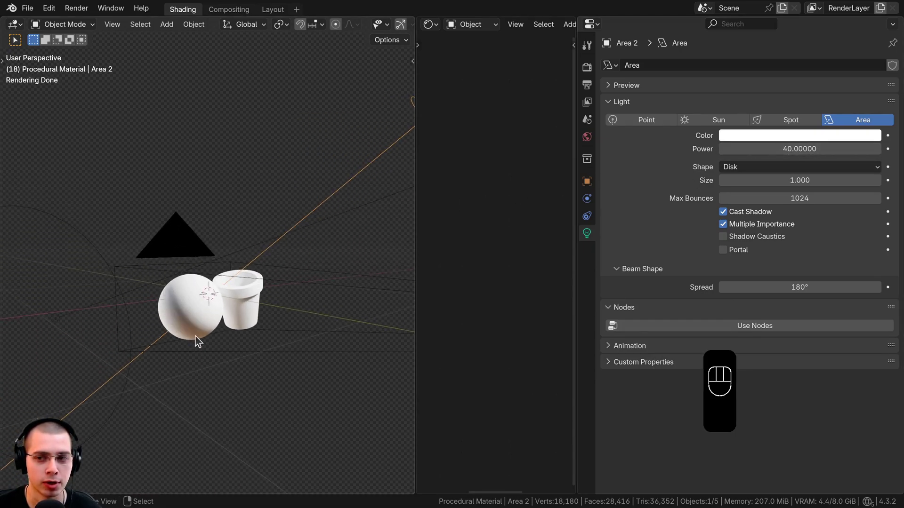
{"action": "left_click", "coordinate": [734, 168]}
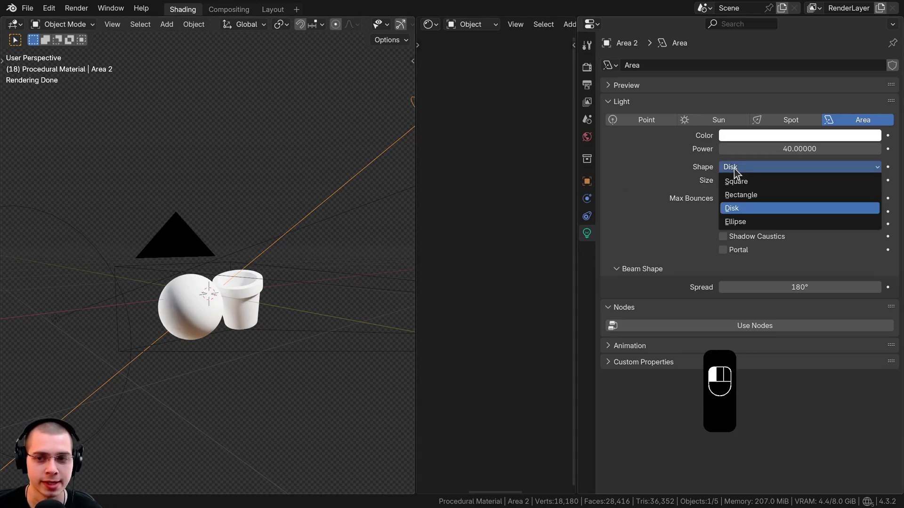
{"action": "left_click", "coordinate": [738, 168]}
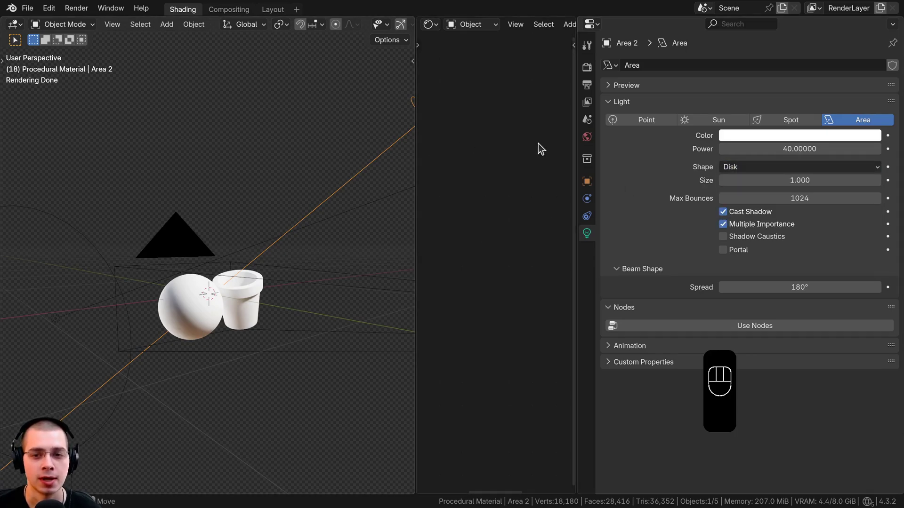
Step: Examine the World surface settings and the name of the HDR environment image used as background color
{"action": "left_click", "coordinate": [583, 138]}
{"action": "double_click", "coordinate": [647, 158]}
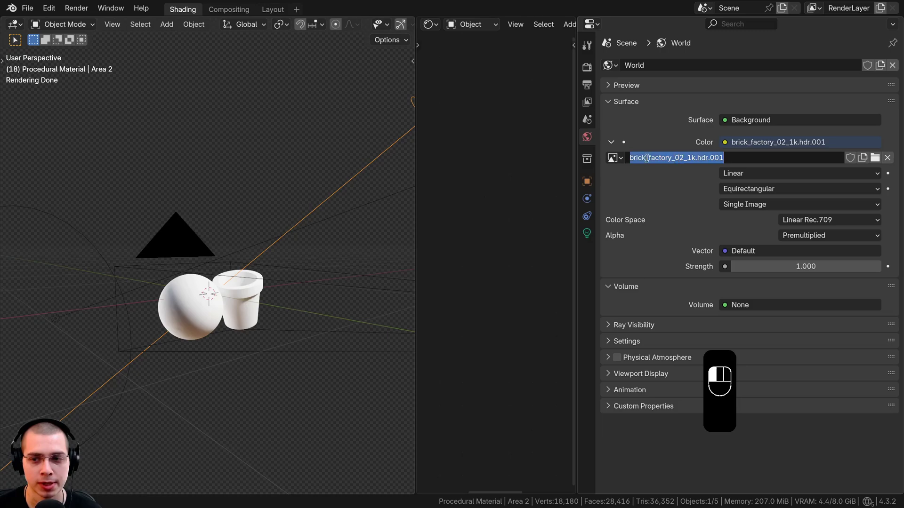
{"action": "left_click_drag", "start_coordinate": [628, 159], "coordinate": [680, 162]}
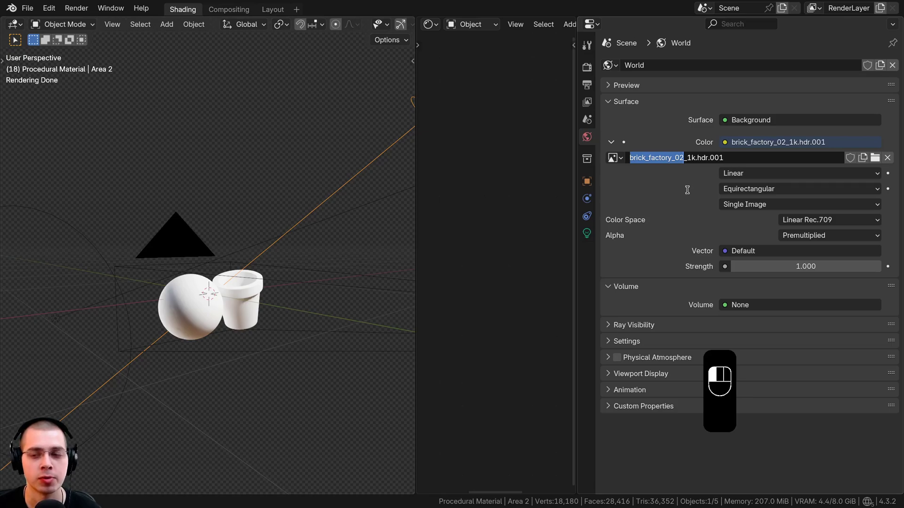
{"action": "left_click", "coordinate": [688, 194]}
{"action": "left_click", "coordinate": [688, 160]}
{"action": "left_click", "coordinate": [688, 158]}
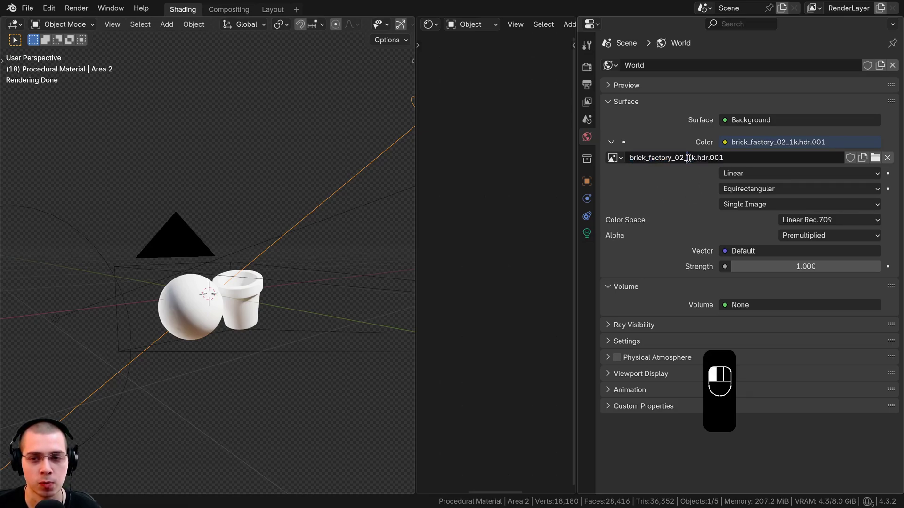
{"action": "left_click_drag", "start_coordinate": [689, 158], "coordinate": [716, 159]}
{"action": "left_click", "coordinate": [687, 193]}
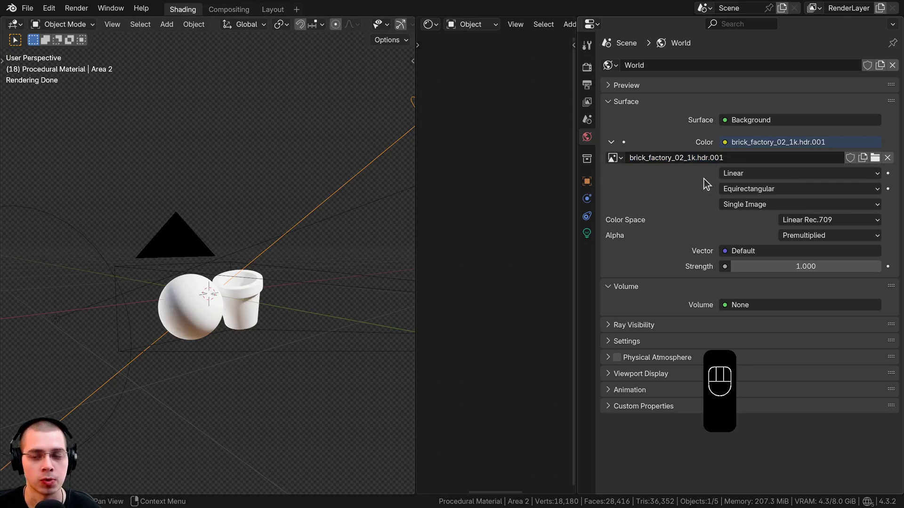
{"action": "left_click", "coordinate": [725, 146]}
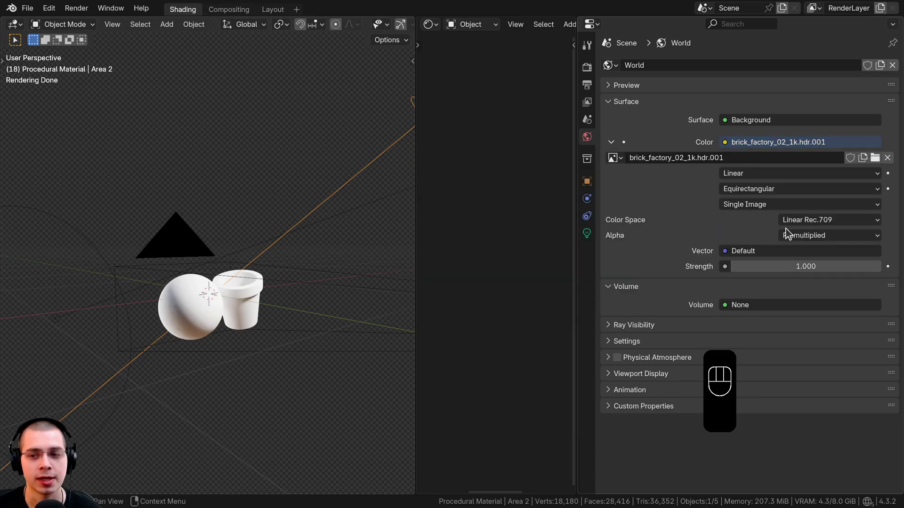
{"action": "key", "text": "Escape"}
Step: Return to the camera view and review the Film transparency, View Transform and Look options in the render settings
{"action": "middle_click_drag", "start_coordinate": [285, 232], "coordinate": [273, 224]}
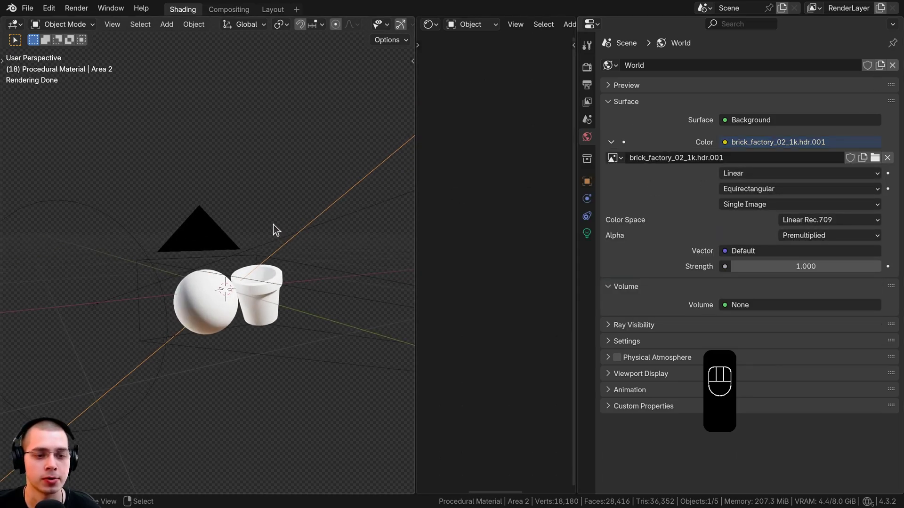
{"action": "key", "text": "KP_0"}
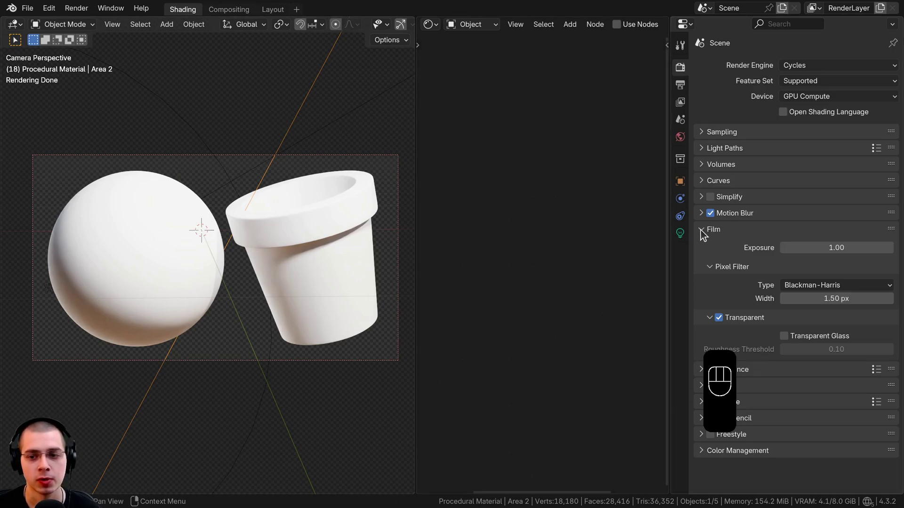
{"action": "left_click", "coordinate": [718, 318]}
{"action": "left_click", "coordinate": [719, 319]}
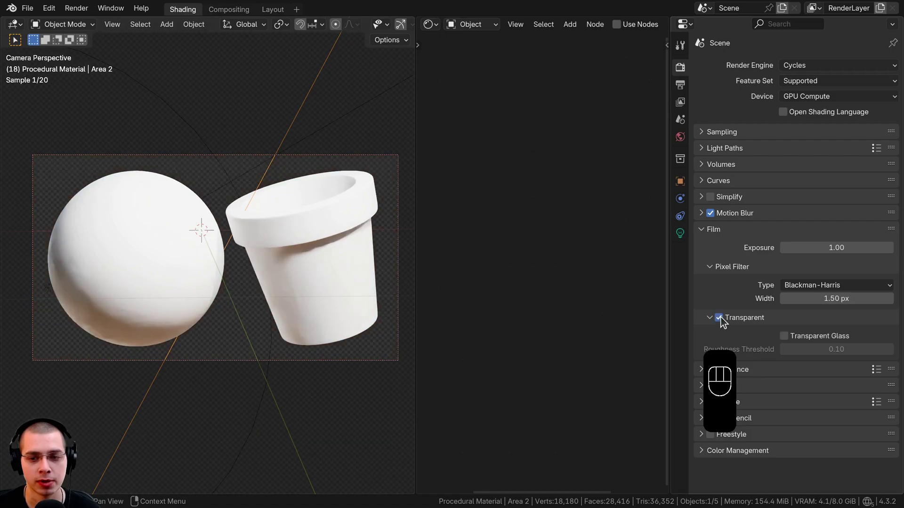
{"action": "left_click", "coordinate": [705, 452]}
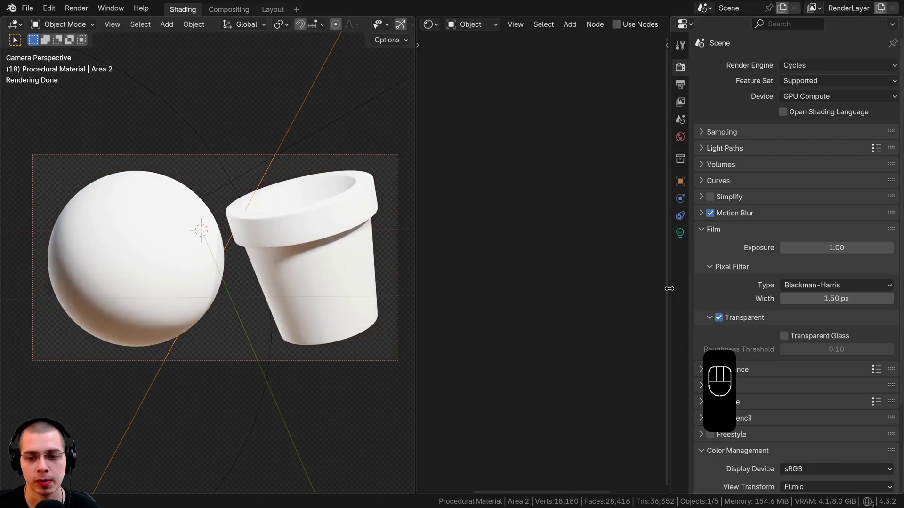
{"action": "left_click_drag", "start_coordinate": [670, 289], "coordinate": [717, 288]}
{"action": "scroll", "coordinate": [795, 267], "scroll_direction": "down", "scroll_amount": 5}
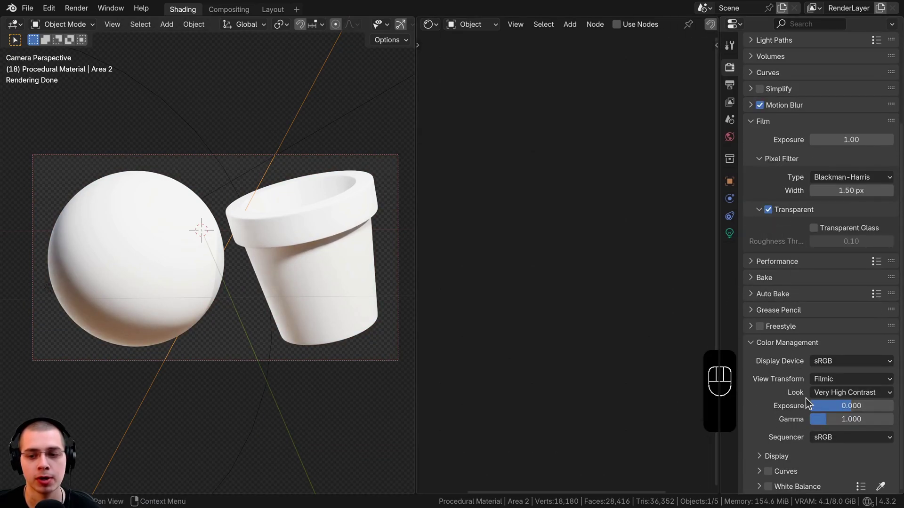
{"action": "left_click", "coordinate": [829, 378]}
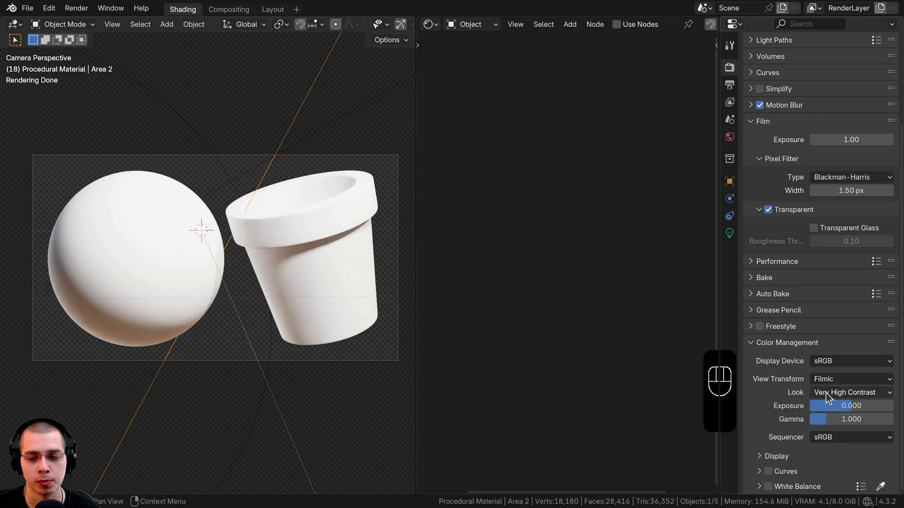
{"action": "left_click", "coordinate": [831, 394]}
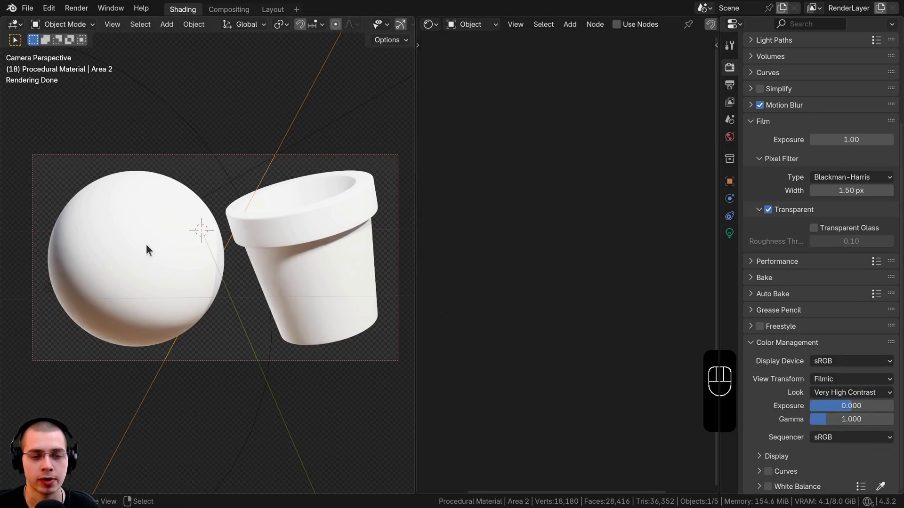
Step: Frame the sphere and pot in the camera view and enlarge the Shader Editor by narrowing the viewport and properties areas
{"action": "mouse_move", "coordinate": [168, 251]}
{"action": "middle_mouse_down", "text": "shift"}
{"action": "mouse_move", "coordinate": [163, 264]}
{"action": "mouse_move", "coordinate": [176, 249]}
{"action": "middle_mouse_up", "text": "shift"}
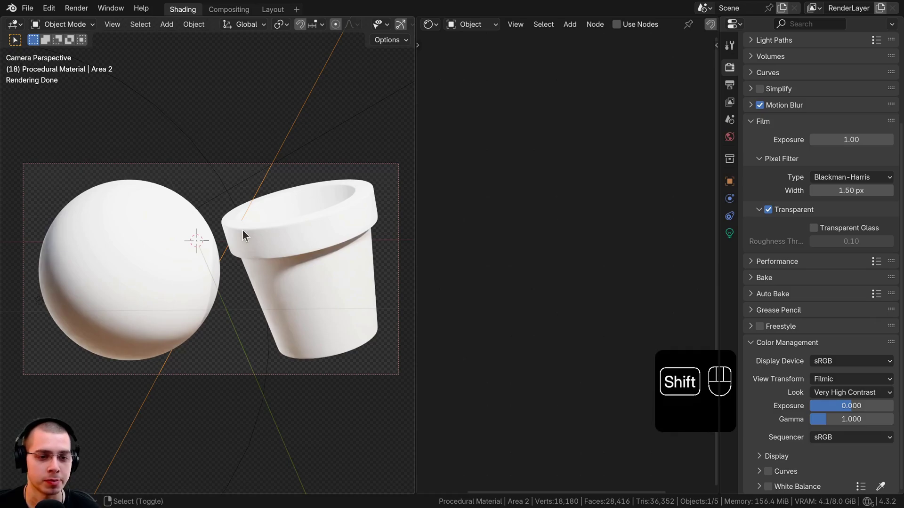
{"action": "mouse_move", "coordinate": [242, 230]}
{"action": "middle_mouse_down", "text": "ctrl"}
{"action": "mouse_move", "coordinate": [250, 213]}
{"action": "mouse_move", "coordinate": [258, 224]}
{"action": "middle_mouse_up", "text": "ctrl"}
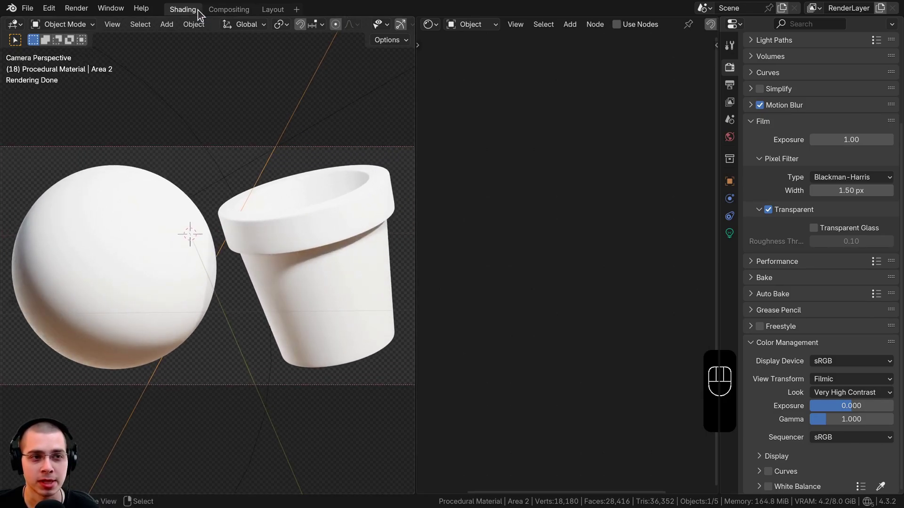
{"action": "key", "text": "z"}
{"action": "key", "text": "z"}
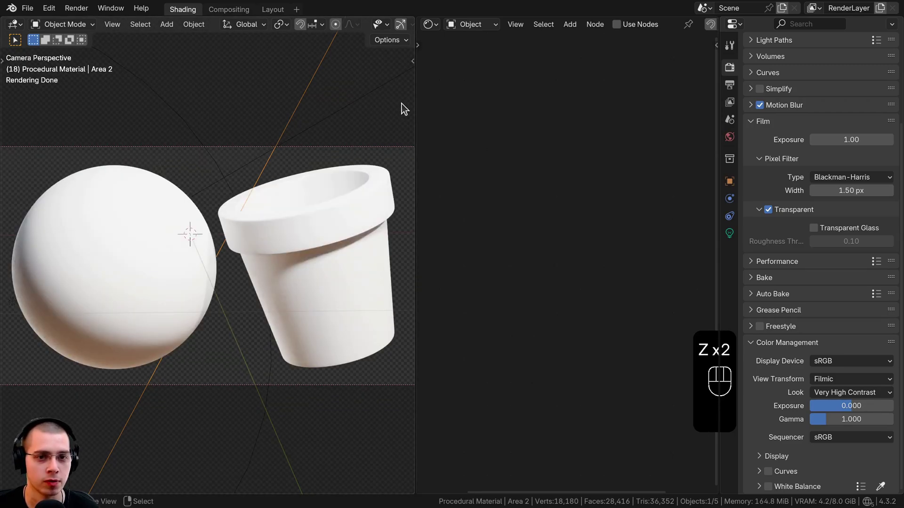
{"action": "left_click_drag", "start_coordinate": [416, 104], "coordinate": [254, 202]}
{"action": "scroll", "coordinate": [160, 197], "scroll_direction": "down", "scroll_amount": 2}
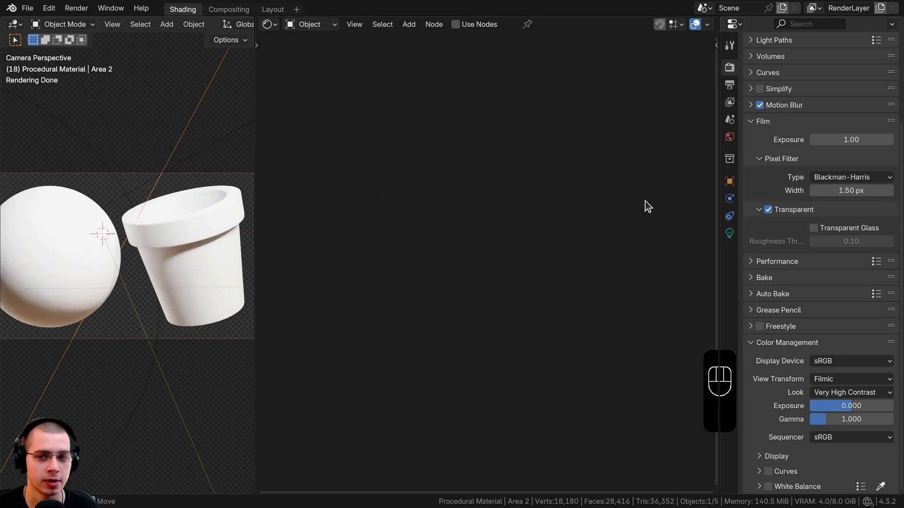
{"action": "left_click_drag", "start_coordinate": [721, 137], "coordinate": [868, 137]}
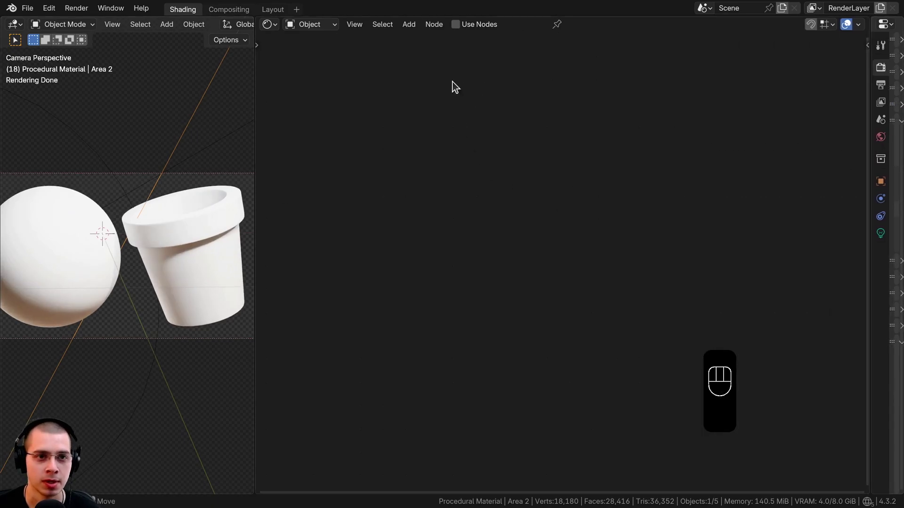
Step: Create a new material named Dry Clay on the clay pot and assign the same material to the ico sphere
{"action": "left_click", "coordinate": [270, 30]}
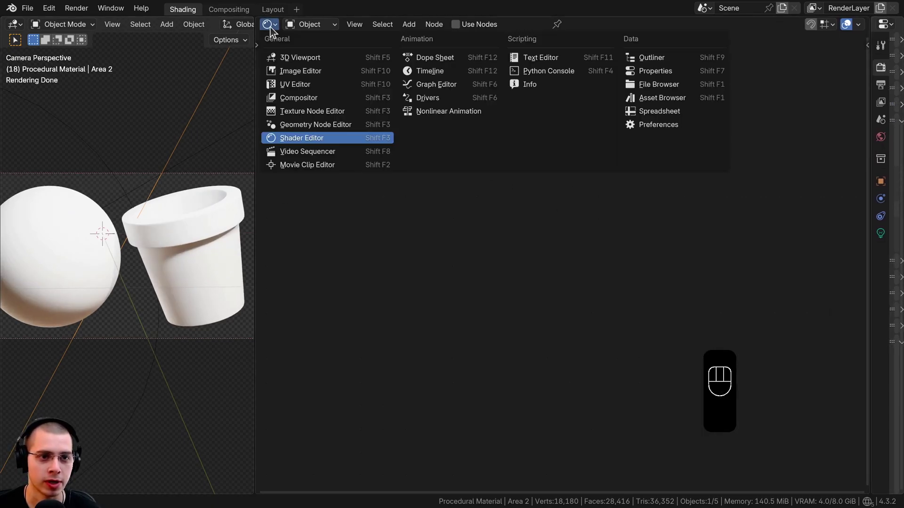
{"action": "left_click", "coordinate": [188, 247]}
{"action": "left_click", "coordinate": [580, 26]}
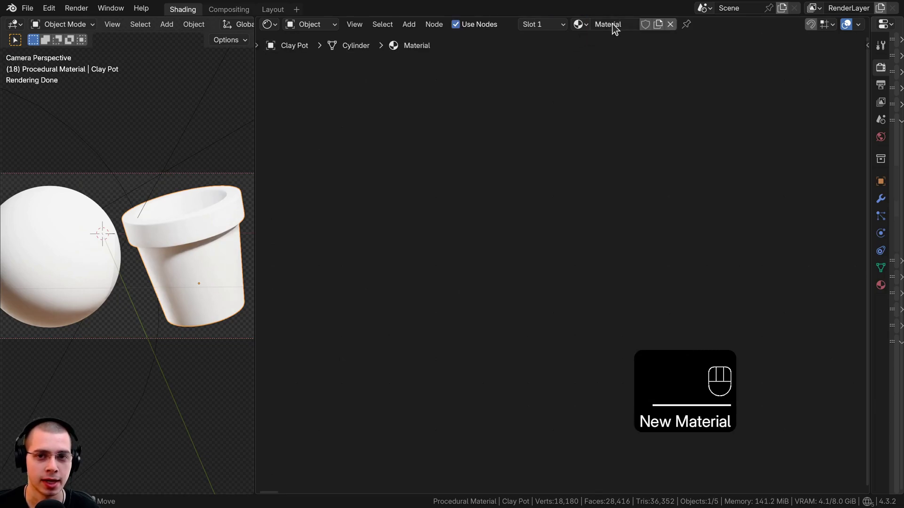
{"action": "double_click", "coordinate": [613, 25]}
{"action": "type", "text": "Clay Cla"}
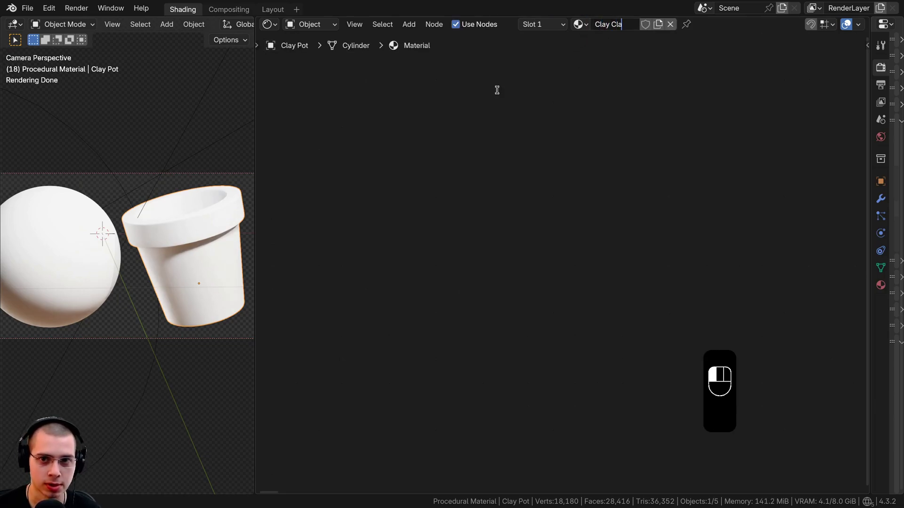
{"action": "key", "text": "ctrl+a"}
{"action": "type", "text": "Dry Cla"}
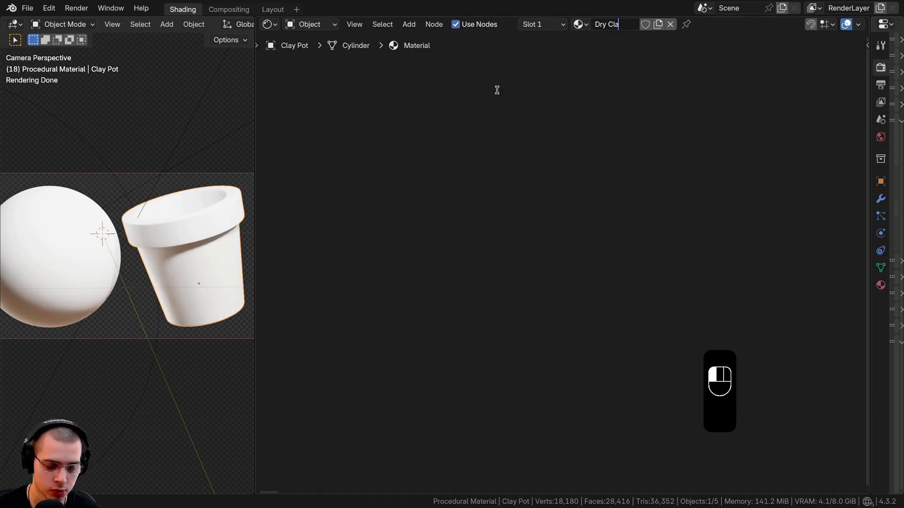
{"action": "type", "text": "y"}
{"action": "key", "text": "Return"}
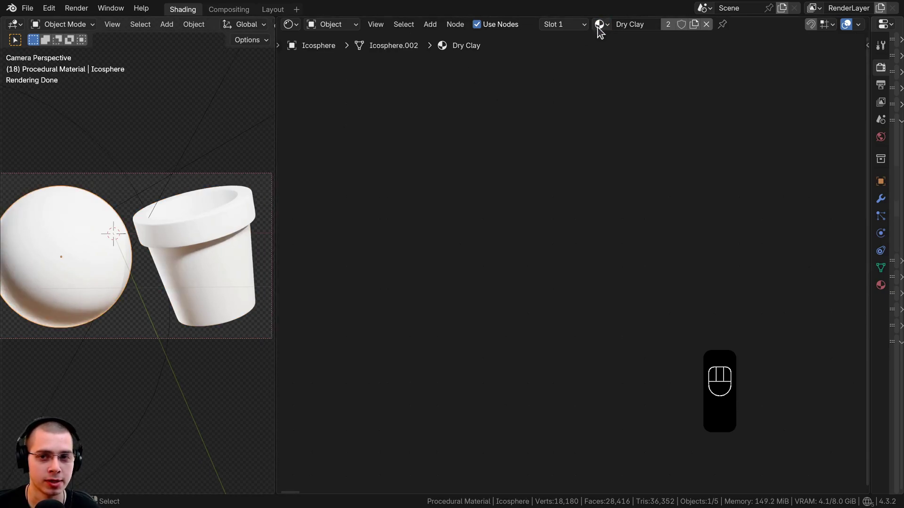
Step: Select the clay pot and move its Principled BSDF node closer to the Material Output node
{"action": "left_click", "coordinate": [181, 256]}
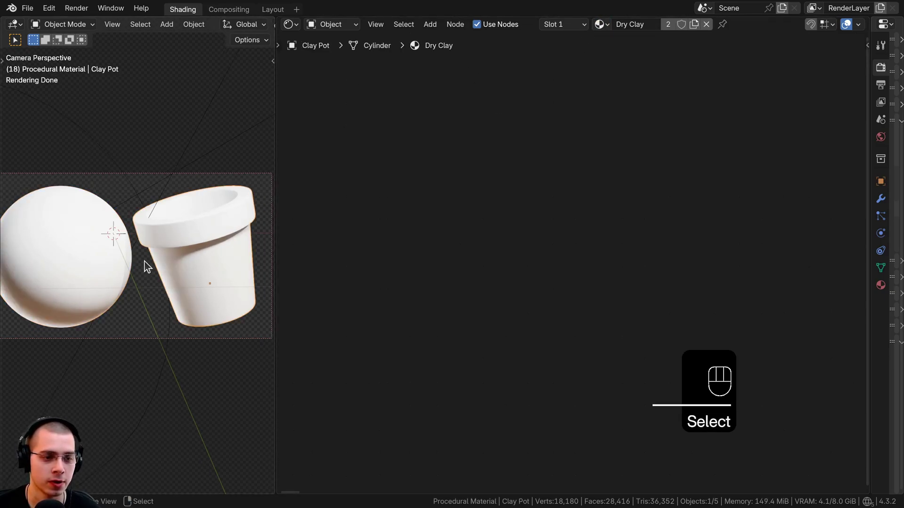
{"action": "left_click", "coordinate": [106, 262]}
{"action": "left_click", "coordinate": [200, 259]}
{"action": "scroll", "coordinate": [516, 191], "scroll_direction": "down", "scroll_amount": 5}
{"action": "middle_click_drag", "start_coordinate": [363, 203], "coordinate": [127, 247]}
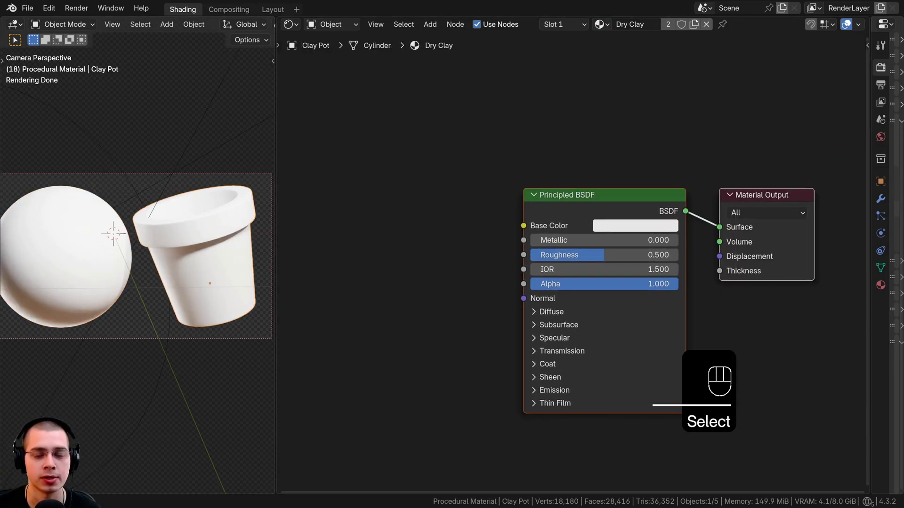
{"action": "scroll", "coordinate": [658, 173], "scroll_direction": "up", "scroll_amount": 1}
{"action": "middle_click_drag", "start_coordinate": [713, 176], "coordinate": [678, 164]}
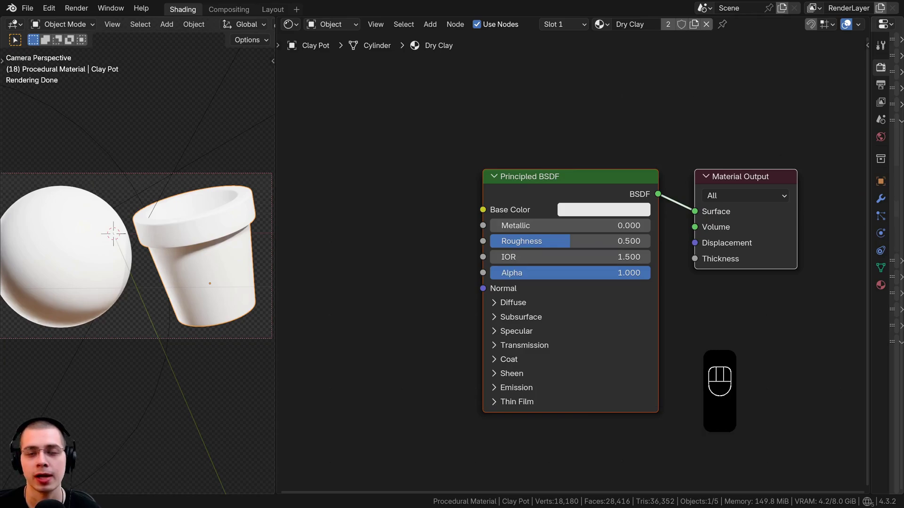
{"action": "middle_click_drag", "start_coordinate": [498, 88], "coordinate": [513, 62]}
{"action": "key", "text": "a"}
{"action": "left_click_drag", "start_coordinate": [554, 157], "coordinate": [571, 161]}
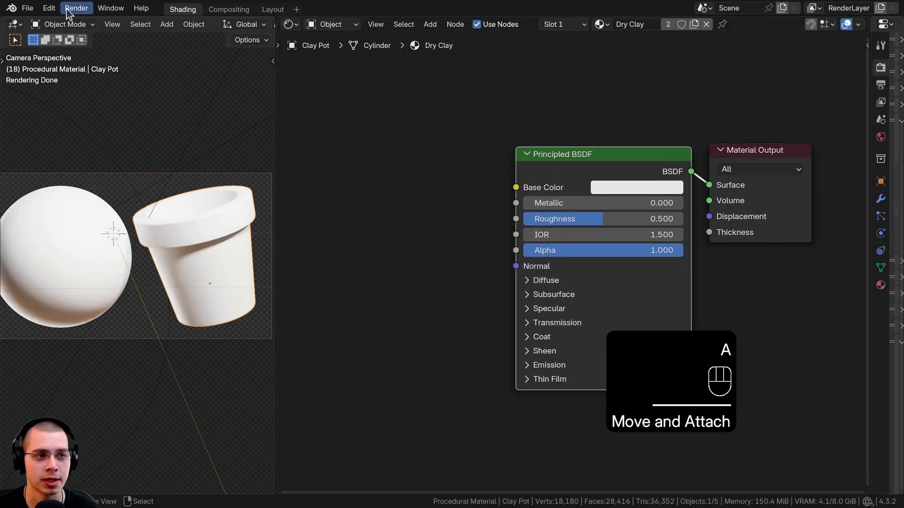
Step: Check in the add-on preferences whether Node Wrangler is enabled, searching for "node", and close the preferences
{"action": "left_click", "coordinate": [49, 8]}
{"action": "left_click", "coordinate": [93, 166]}
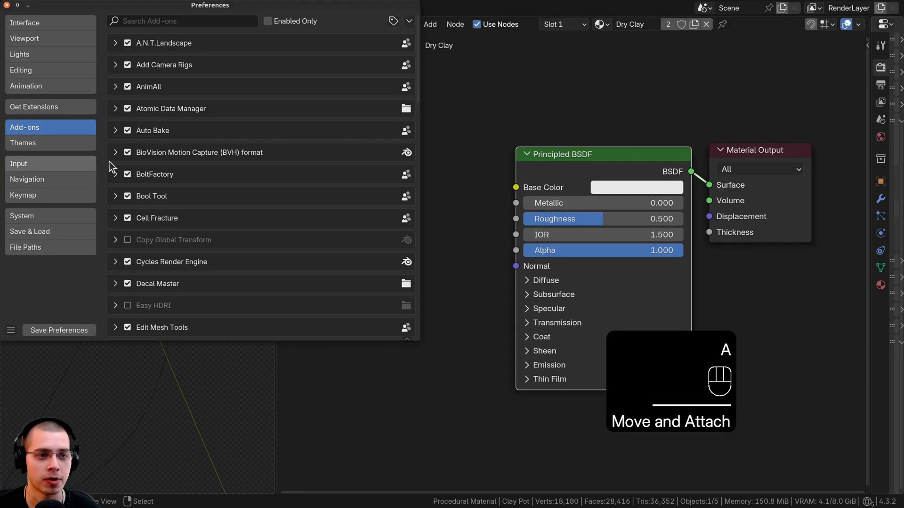
{"action": "left_click", "coordinate": [160, 21]}
{"action": "type", "text": "node"}
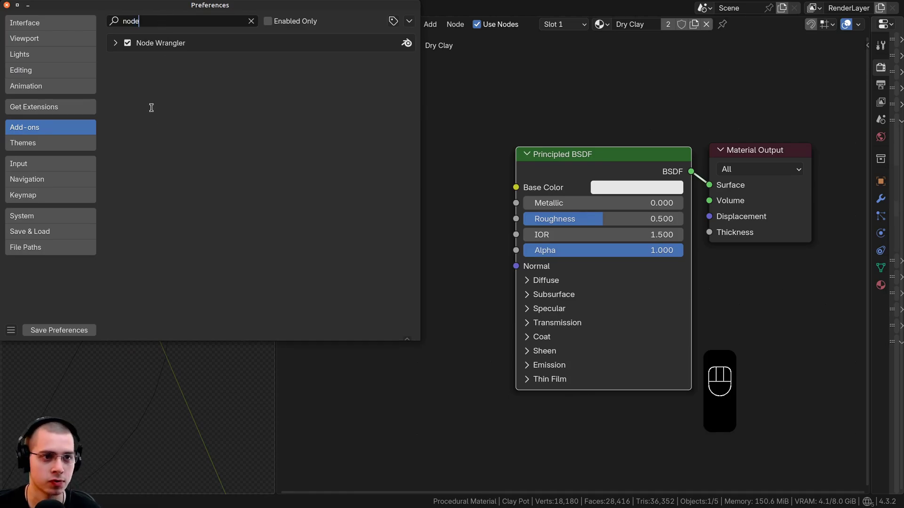
{"action": "left_click", "coordinate": [7, 5]}
Step: Add a Noise Texture node beside the Principled BSDF and preview it by connecting it to the Material Output
{"action": "middle_click_drag", "start_coordinate": [488, 188], "coordinate": [601, 148]}
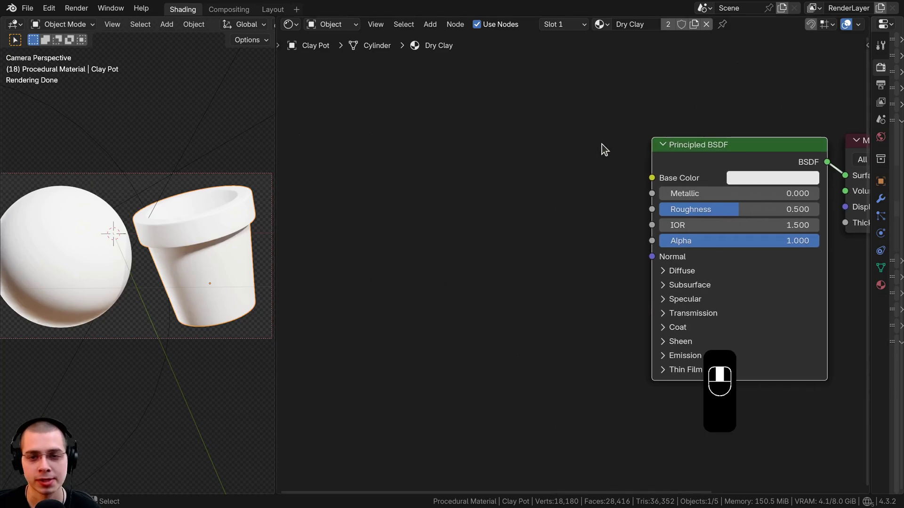
{"action": "scroll", "coordinate": [503, 141], "scroll_direction": "down", "scroll_amount": 2}
{"action": "key", "text": "shift+a"}
{"action": "left_click", "coordinate": [503, 142]}
{"action": "type", "text": "nois"}
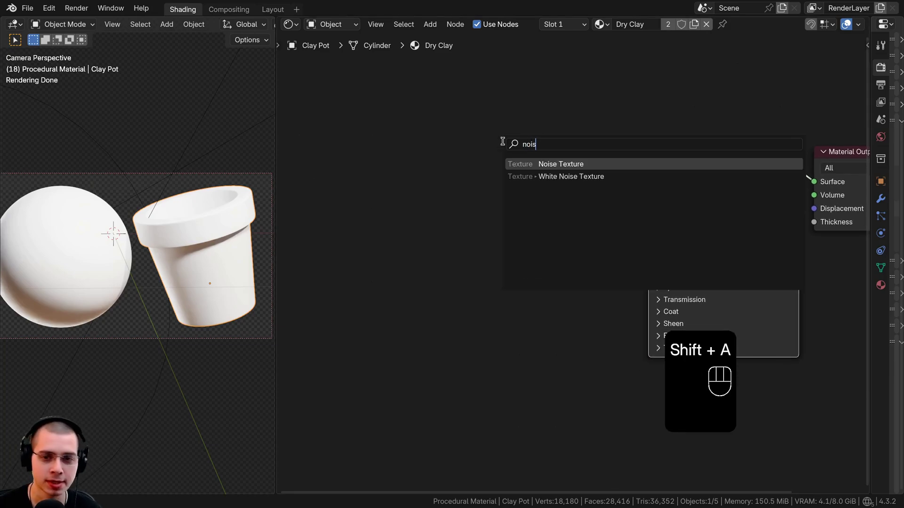
{"action": "key", "text": "Return"}
{"action": "left_click", "coordinate": [429, 119]}
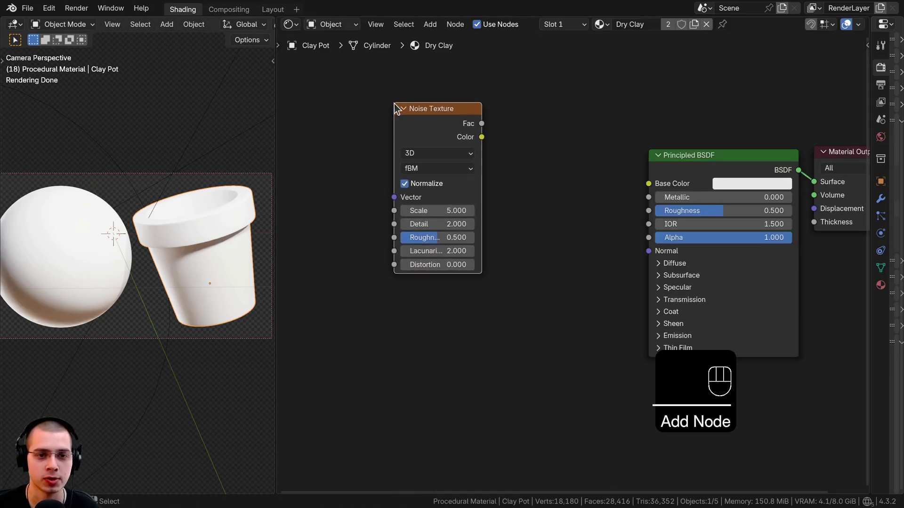
{"action": "key", "text": "shift+ctrl"}
{"action": "left_click", "coordinate": [424, 121], "text": "ctrl+shift"}
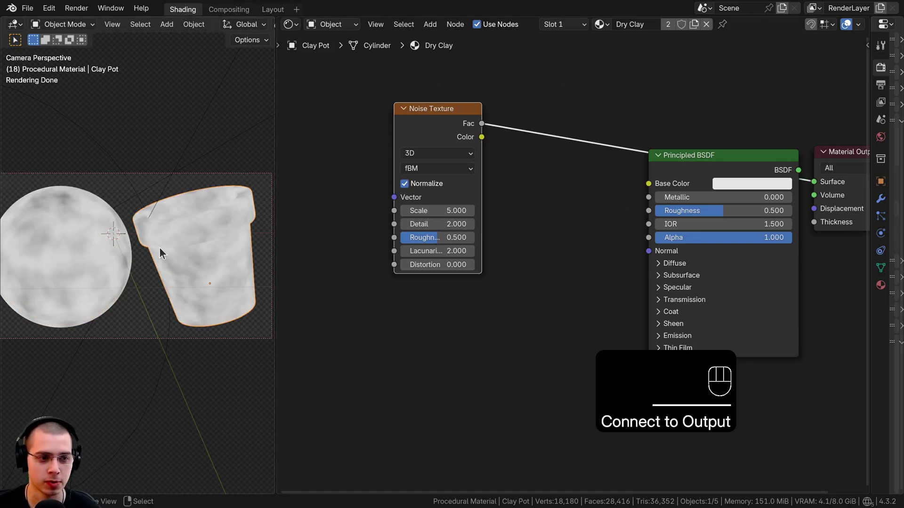
Step: Add Texture Coordinate and Mapping nodes in front of the Noise Texture and feed the Mapping vector from the Object output
{"action": "middle_click_drag", "start_coordinate": [169, 243], "coordinate": [177, 241], "text": "shift"}
{"action": "scroll", "coordinate": [418, 165], "scroll_direction": "down", "scroll_amount": 2}
{"action": "middle_click_drag", "start_coordinate": [418, 165], "coordinate": [492, 167]}
{"action": "left_click_drag", "start_coordinate": [490, 127], "coordinate": [479, 116]}
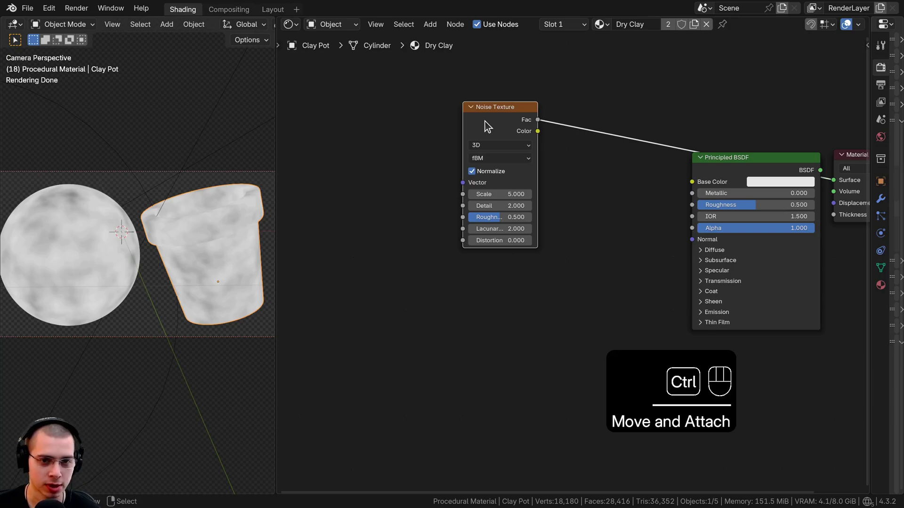
{"action": "key", "text": "ctrl+t"}
{"action": "middle_click_drag", "start_coordinate": [435, 162], "coordinate": [579, 149]}
{"action": "scroll", "coordinate": [579, 150], "scroll_direction": "up", "scroll_amount": 2}
{"action": "key", "text": "a"}
{"action": "middle_click_drag", "start_coordinate": [432, 173], "coordinate": [420, 213]}
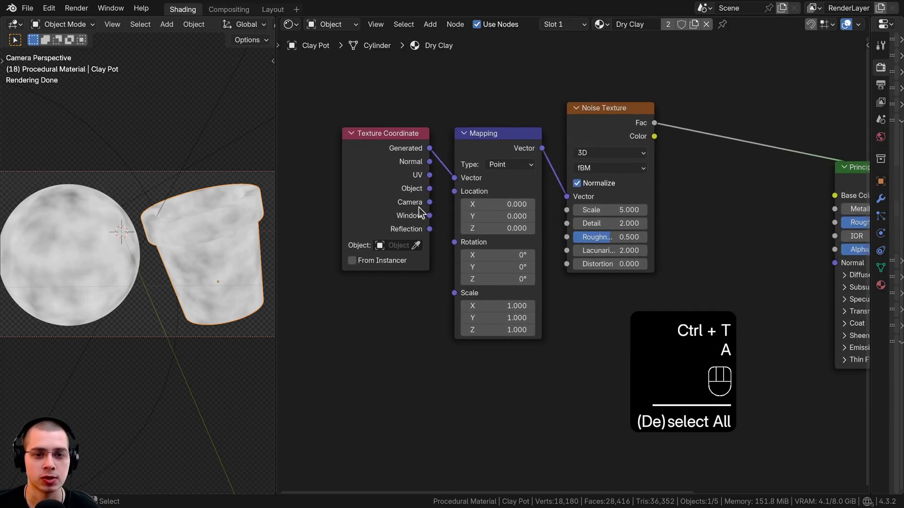
{"action": "scroll", "coordinate": [418, 208], "scroll_direction": "up", "scroll_amount": 1}
{"action": "mouse_move", "coordinate": [418, 183]}
{"action": "left_mouse_down"}
{"action": "mouse_move", "coordinate": [447, 151]}
{"action": "mouse_move", "coordinate": [448, 171]}
{"action": "mouse_move", "coordinate": [430, 179]}
{"action": "left_mouse_up"}
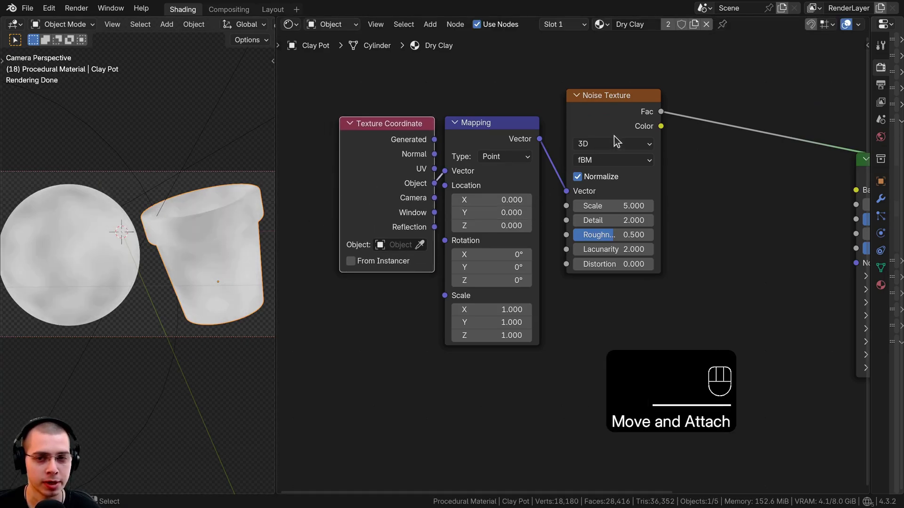
Step: Join the Texture Coordinate and Mapping nodes in a frame and place it below the Noise Texture
{"action": "scroll", "coordinate": [453, 140], "scroll_direction": "down", "scroll_amount": 3}
{"action": "middle_click_drag", "start_coordinate": [444, 139], "coordinate": [424, 133]}
{"action": "left_click", "coordinate": [446, 257]}
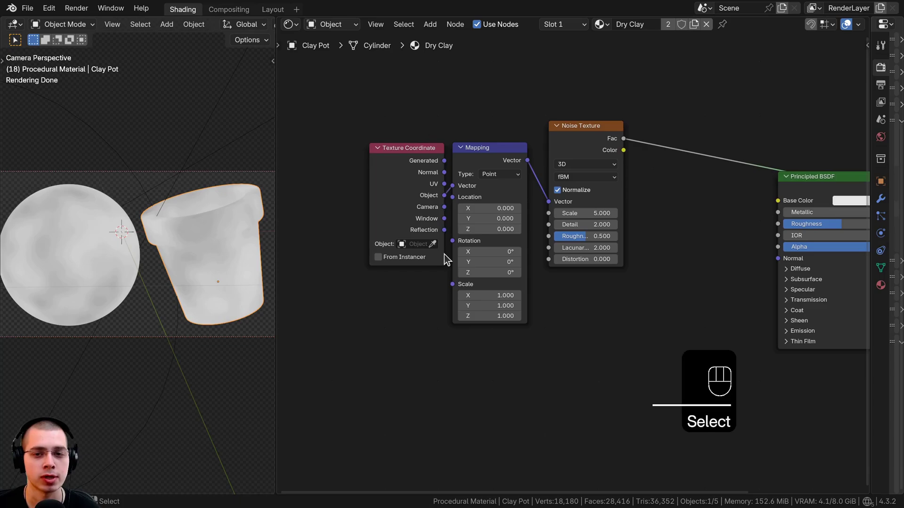
{"action": "mouse_move", "coordinate": [544, 236]}
{"action": "middle_mouse_down"}
{"action": "mouse_move", "coordinate": [447, 270]}
{"action": "mouse_move", "coordinate": [544, 219]}
{"action": "middle_mouse_up"}
{"action": "scroll", "coordinate": [447, 271], "scroll_direction": "down", "scroll_amount": 1}
{"action": "middle_click_drag", "start_coordinate": [452, 171], "coordinate": [439, 146]}
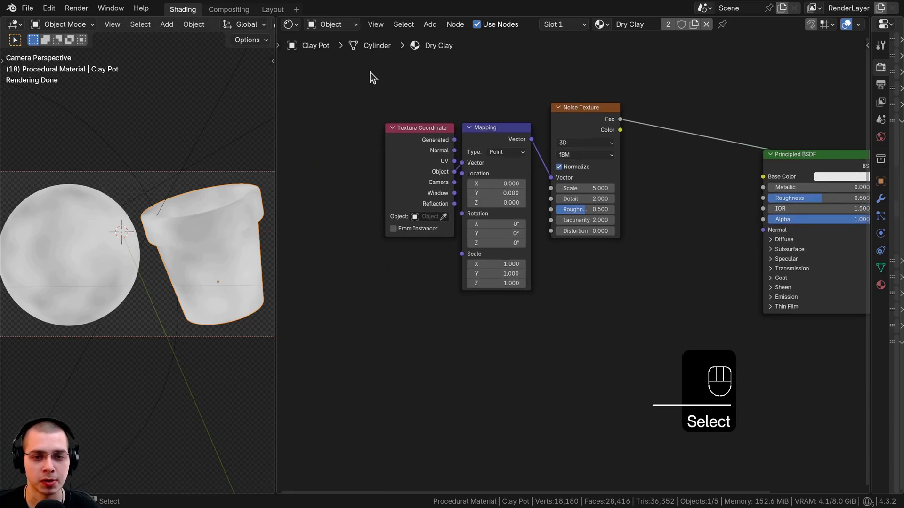
{"action": "left_click_drag", "start_coordinate": [372, 78], "coordinate": [511, 232]}
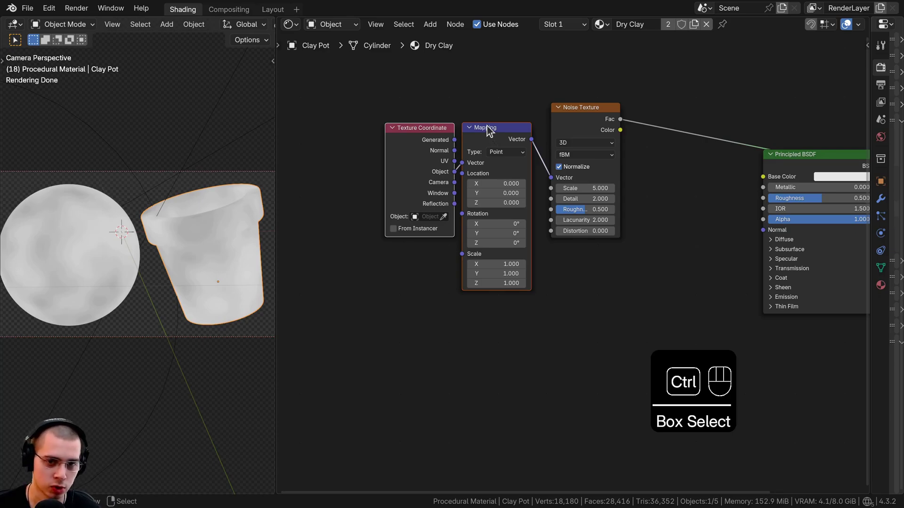
{"action": "key", "text": "ctrl+j"}
{"action": "left_click_drag", "start_coordinate": [482, 113], "coordinate": [420, 242]}
{"action": "middle_click_drag", "start_coordinate": [420, 242], "coordinate": [465, 178]}
{"action": "left_click_drag", "start_coordinate": [460, 181], "coordinate": [452, 180]}
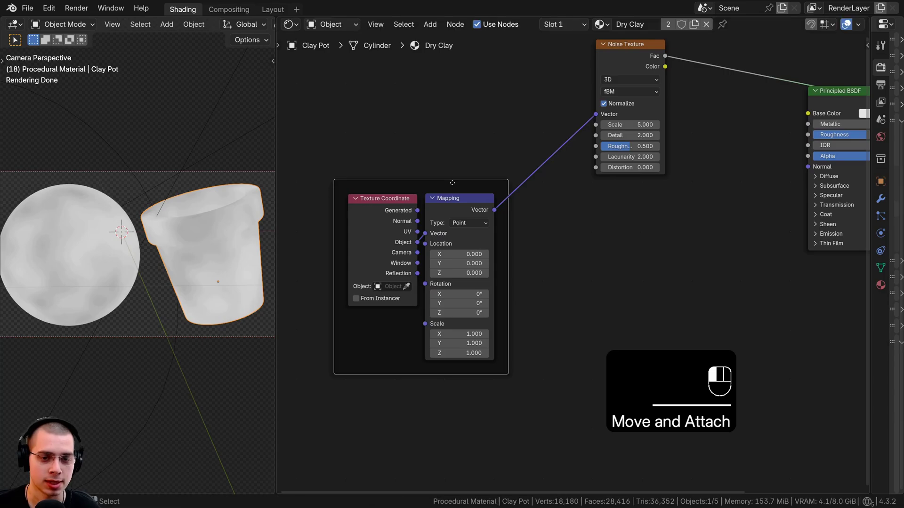
Step: Label the frame around the coordinate nodes "Mapping" and move it slightly farther from the Noise Texture
{"action": "key", "text": "F2"}
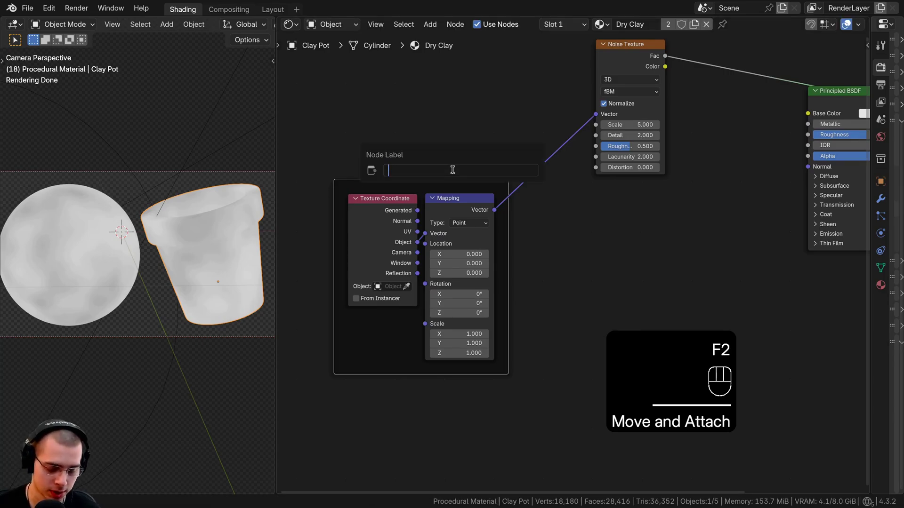
{"action": "type", "text": "Mappin"}
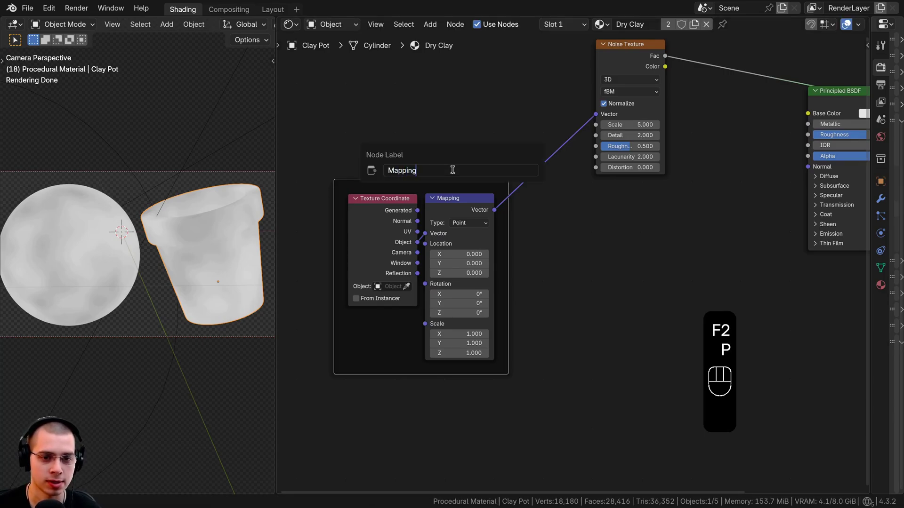
{"action": "type", "text": "g"}
{"action": "key", "text": "Return"}
{"action": "left_click_drag", "start_coordinate": [451, 181], "coordinate": [416, 188]}
Step: Move the Noise Texture node farther from the Principled BSDF to leave room between them
{"action": "middle_click_drag", "start_coordinate": [525, 102], "coordinate": [309, 232]}
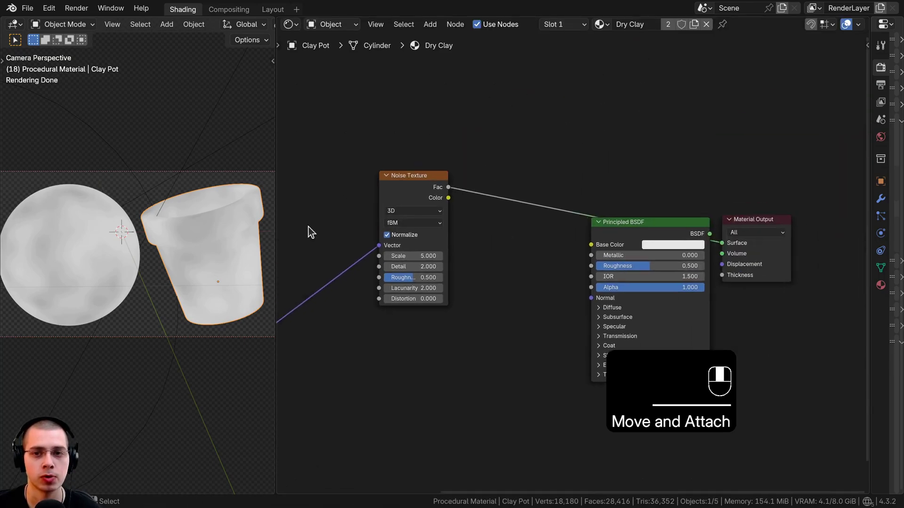
{"action": "left_click_drag", "start_coordinate": [401, 192], "coordinate": [372, 187]}
{"action": "middle_click_drag", "start_coordinate": [489, 171], "coordinate": [564, 145]}
{"action": "scroll", "coordinate": [565, 145], "scroll_direction": "up", "scroll_amount": 2}
{"action": "left_click_drag", "start_coordinate": [444, 160], "coordinate": [435, 165]}
{"action": "middle_click_drag", "start_coordinate": [435, 167], "coordinate": [536, 162]}
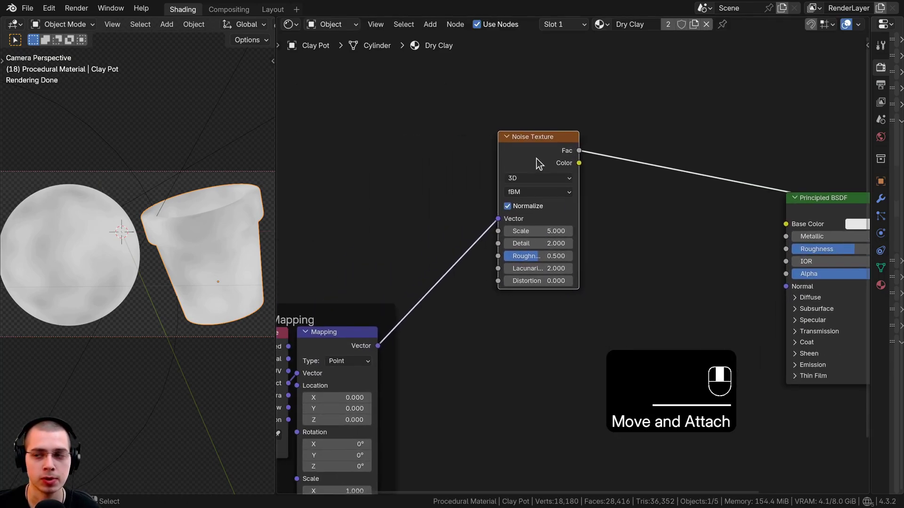
Step: Set the Noise Texture's scale to 20 and its detail to 12
{"action": "left_click", "coordinate": [546, 230]}
{"action": "type", "text": "20"}
{"action": "key", "text": "Return"}
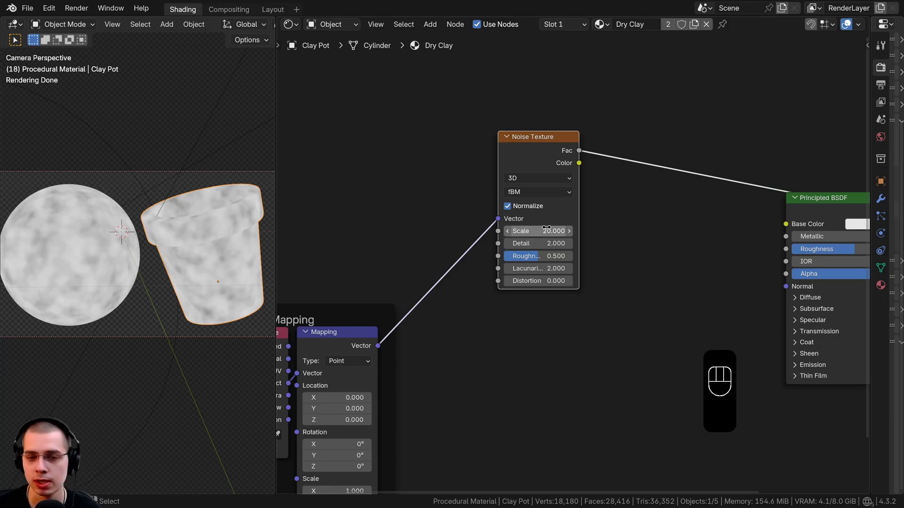
{"action": "left_click", "coordinate": [546, 243]}
{"action": "type", "text": "12"}
{"action": "key", "text": "Return"}
Step: Set the Noise Texture's roughness to 0.85 and inspect the resulting pattern closely on the sphere
{"action": "scroll", "coordinate": [571, 258], "scroll_direction": "up", "scroll_amount": 1}
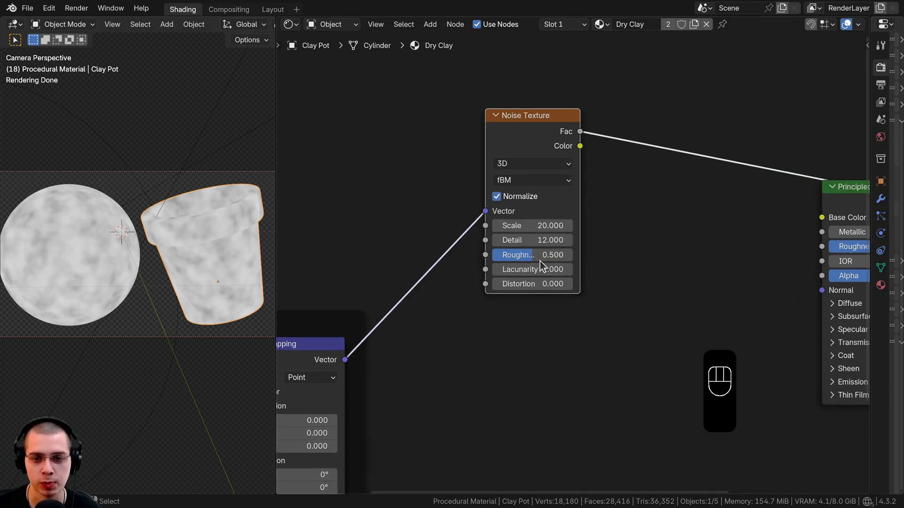
{"action": "scroll", "coordinate": [538, 257], "scroll_direction": "up", "scroll_amount": 1}
{"action": "left_click", "coordinate": [535, 257]}
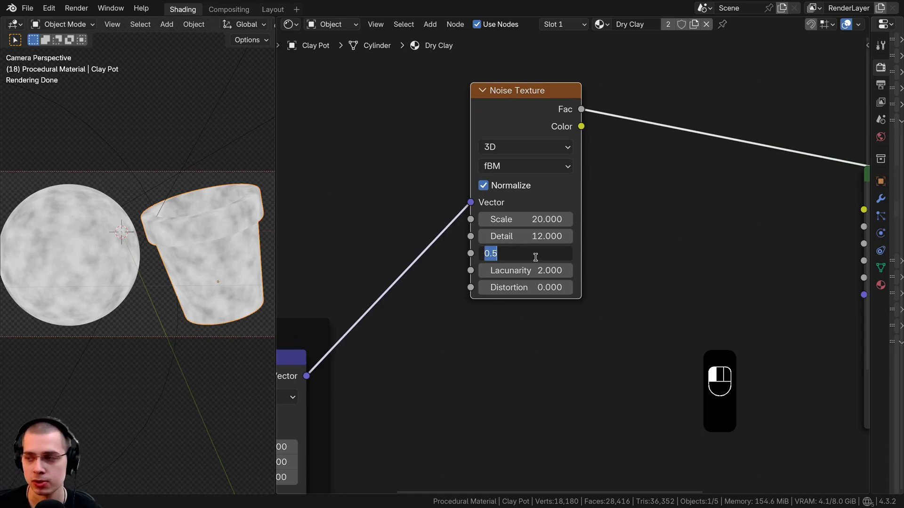
{"action": "key", "text": "BackSpace"}
{"action": "type", "text": ".8"}
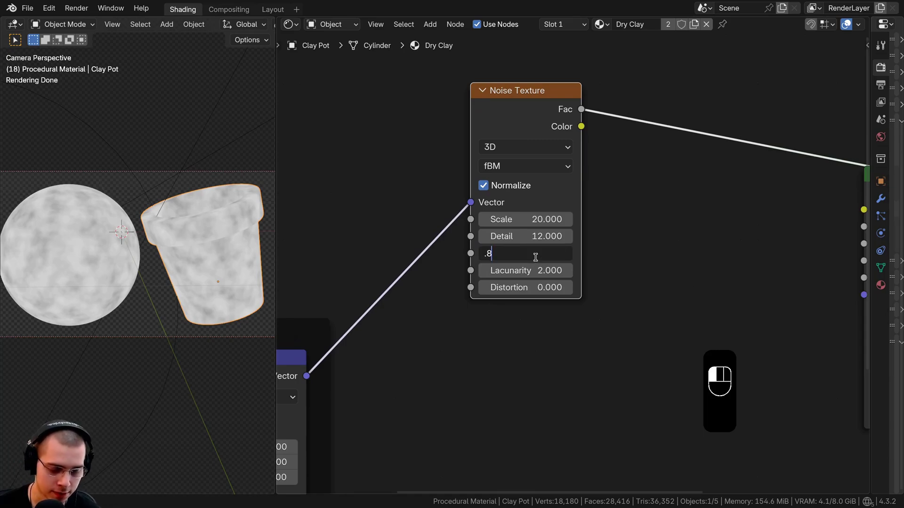
{"action": "type", "text": "5"}
{"action": "key", "text": "Return"}
{"action": "scroll", "coordinate": [151, 263], "scroll_direction": "up", "scroll_amount": 2}
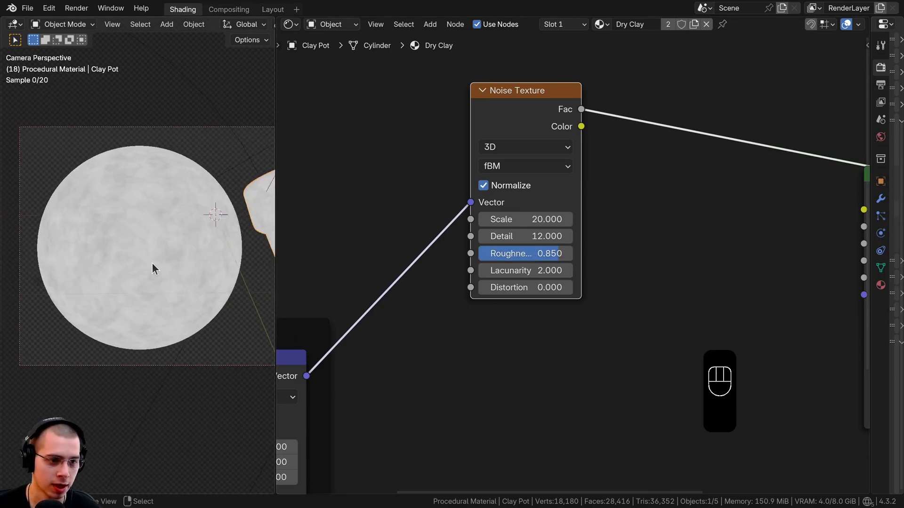
{"action": "scroll", "coordinate": [152, 263], "scroll_direction": "up", "scroll_amount": 4}
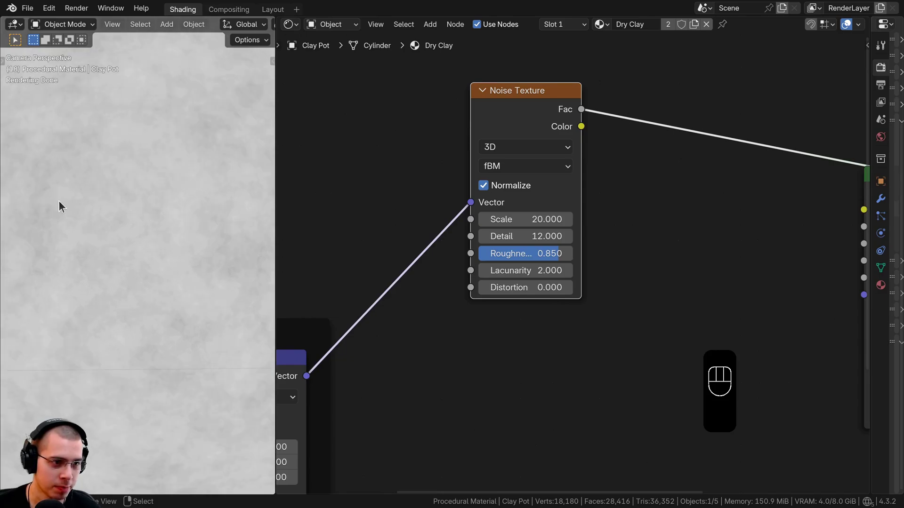
{"action": "scroll", "coordinate": [130, 296], "scroll_direction": "down", "scroll_amount": 3}
{"action": "scroll", "coordinate": [635, 228], "scroll_direction": "down", "scroll_amount": 2}
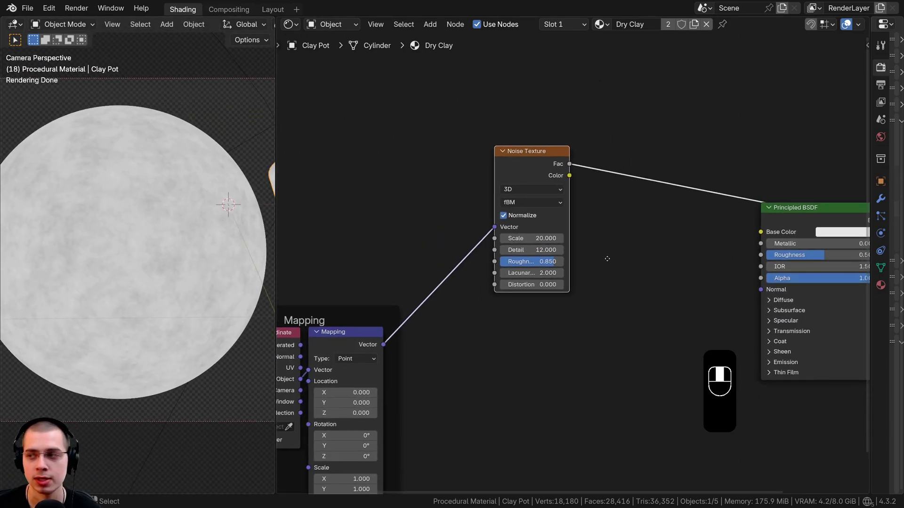
Step: Move the Noise Texture farther from the Principled BSDF and insert a Color Ramp on its output link
{"action": "middle_click_drag", "start_coordinate": [633, 182], "coordinate": [558, 197]}
{"action": "left_click_drag", "start_coordinate": [459, 184], "coordinate": [379, 180]}
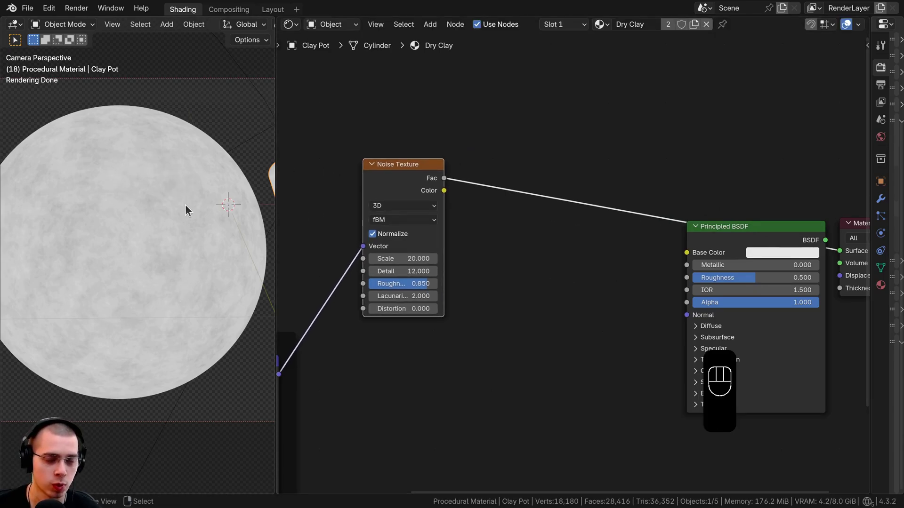
{"action": "middle_click_drag", "start_coordinate": [509, 145], "coordinate": [505, 145]}
{"action": "key", "text": "shift+a"}
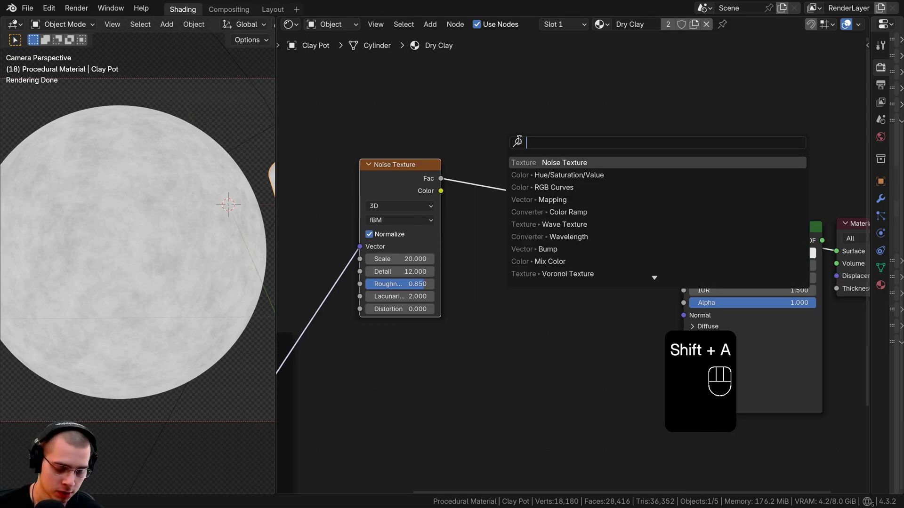
{"action": "type", "text": "col"}
{"action": "left_click", "coordinate": [568, 175]}
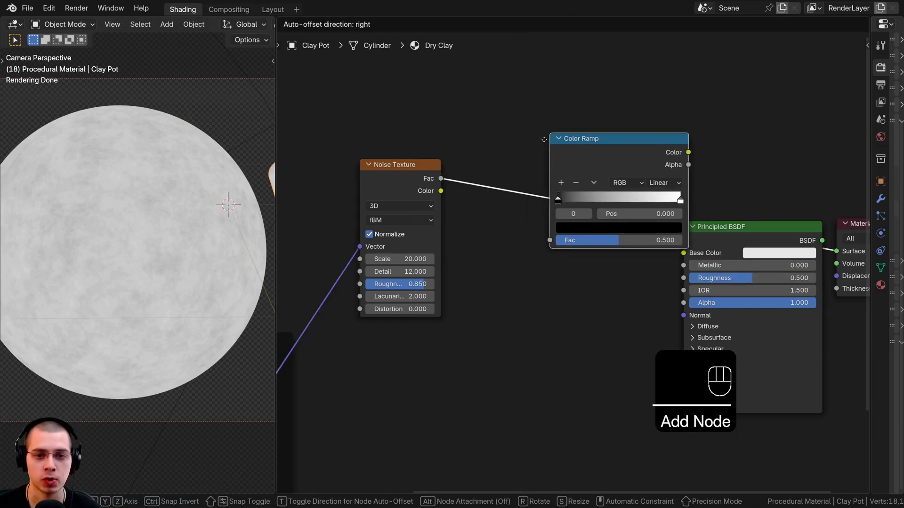
{"action": "left_click", "coordinate": [527, 169]}
{"action": "left_click_drag", "start_coordinate": [526, 169], "coordinate": [514, 176]}
Step: Increase the Color Ramp's contrast by placing the black stop at 0.231 and the white stop at 0.590
{"action": "left_click_drag", "start_coordinate": [470, 215], "coordinate": [502, 216]}
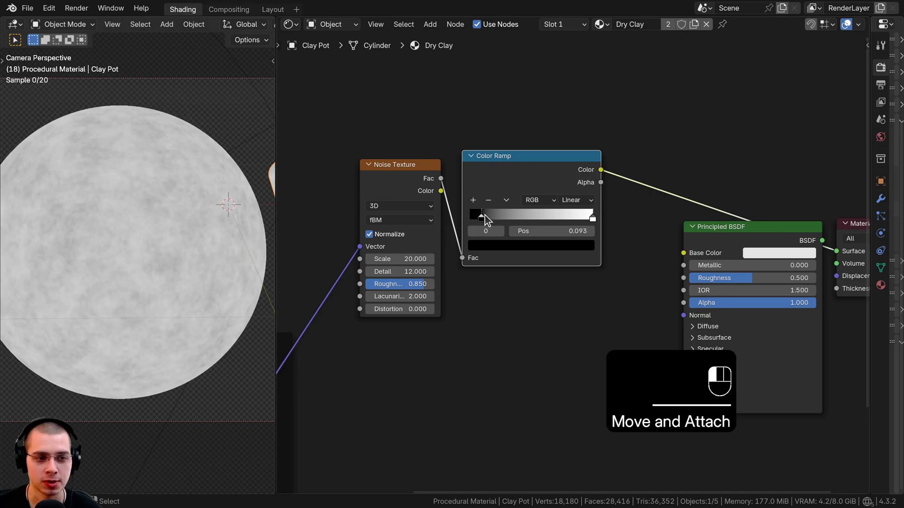
{"action": "middle_click_drag", "start_coordinate": [585, 211], "coordinate": [567, 218]}
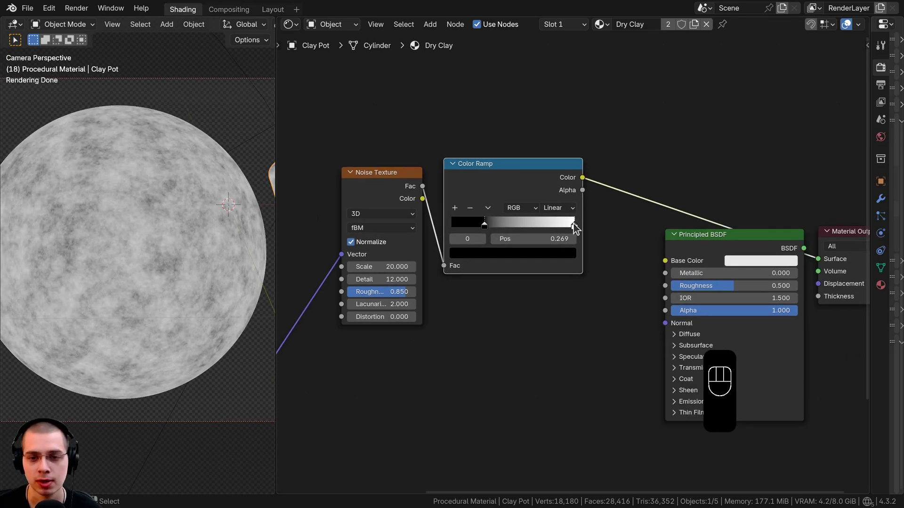
{"action": "left_click_drag", "start_coordinate": [574, 225], "coordinate": [542, 222]}
{"action": "left_click_drag", "start_coordinate": [485, 225], "coordinate": [480, 226]}
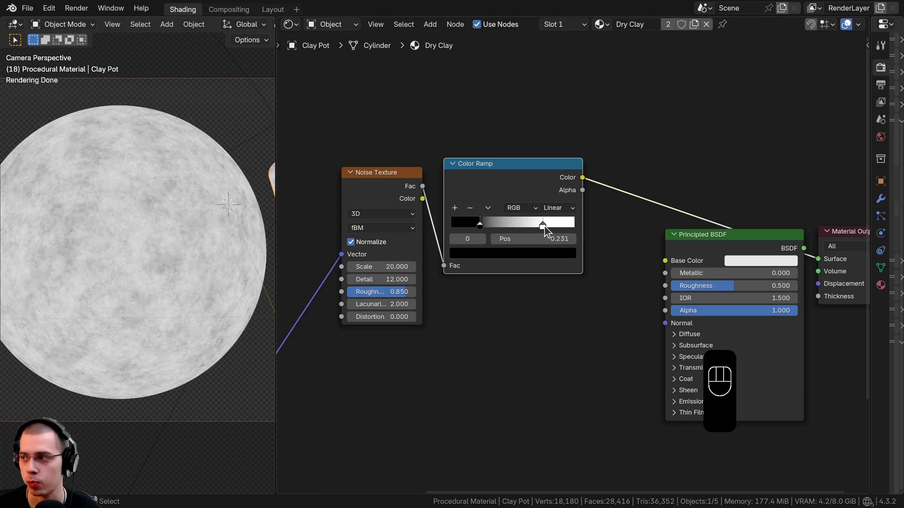
{"action": "left_click_drag", "start_coordinate": [543, 225], "coordinate": [524, 224]}
Step: Add a Mix Color node after the Color Ramp and feed the ramp's color into its Factor
{"action": "left_click_drag", "start_coordinate": [484, 183], "coordinate": [472, 186]}
{"action": "key", "text": "shift+a"}
{"action": "left_click", "coordinate": [499, 145]}
{"action": "type", "text": "mix"}
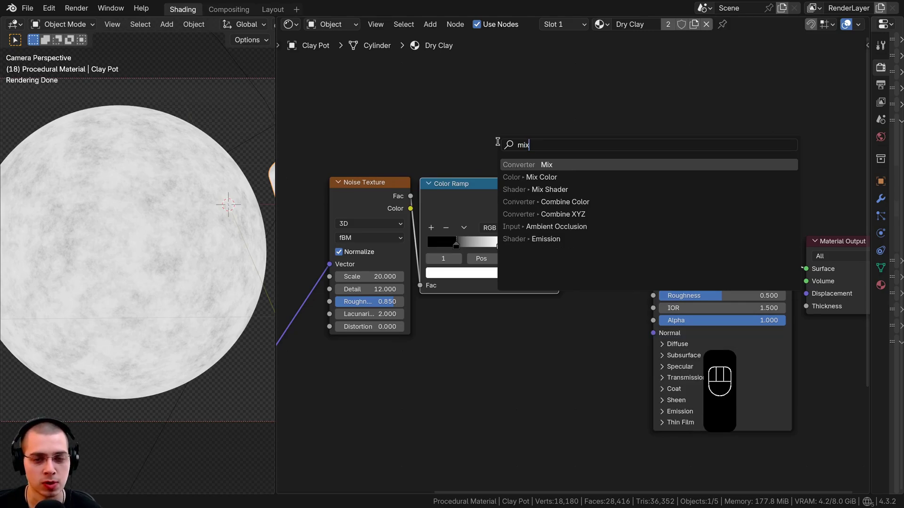
{"action": "left_click", "coordinate": [518, 178]}
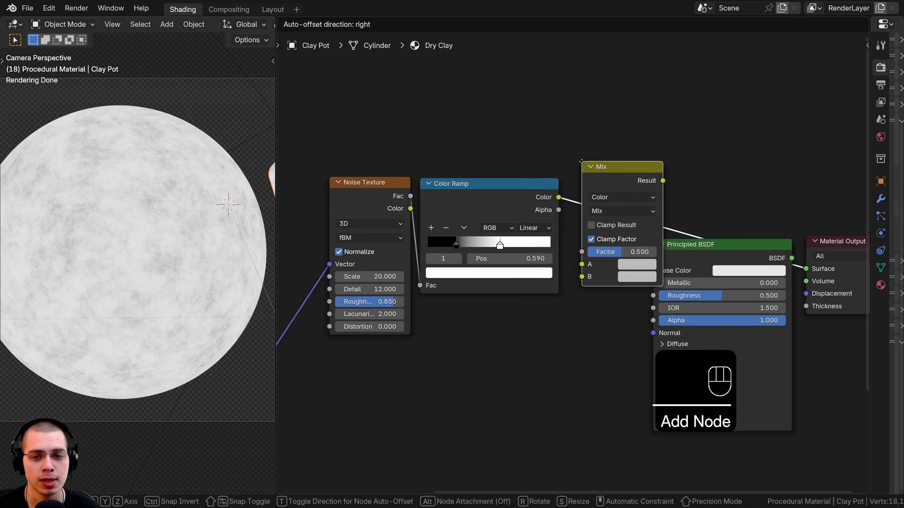
{"action": "left_click", "coordinate": [592, 179]}
{"action": "scroll", "coordinate": [588, 259], "scroll_direction": "up", "scroll_amount": 2}
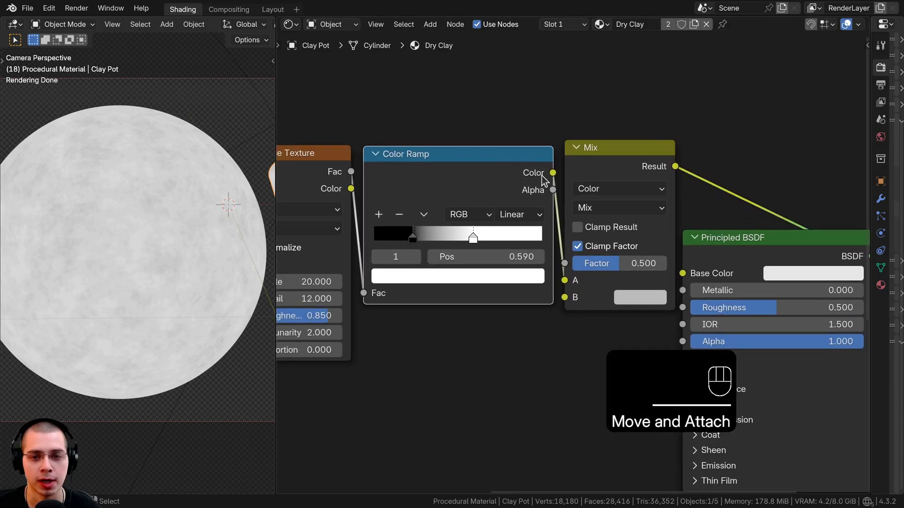
{"action": "left_click_drag", "start_coordinate": [564, 282], "coordinate": [559, 318]}
Step: Set the Mix node's color A to hex #976D4AFF and color B to hex #7E5125FF
{"action": "scroll", "coordinate": [565, 263], "scroll_direction": "up", "scroll_amount": 1}
{"action": "left_click", "coordinate": [537, 188]}
{"action": "scroll", "coordinate": [566, 305], "scroll_direction": "up", "scroll_amount": 2}
{"action": "scroll", "coordinate": [559, 319], "scroll_direction": "down", "scroll_amount": 1}
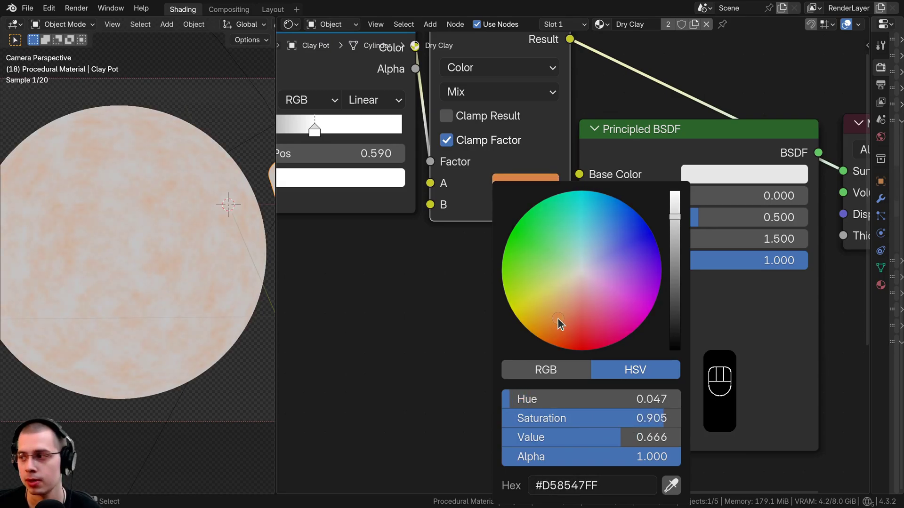
{"action": "left_click", "coordinate": [566, 344]}
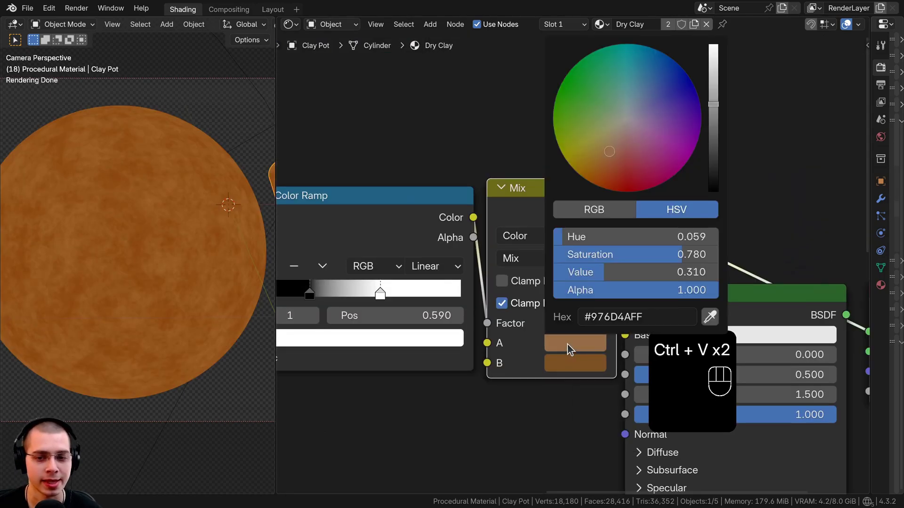
{"action": "left_click", "coordinate": [590, 319]}
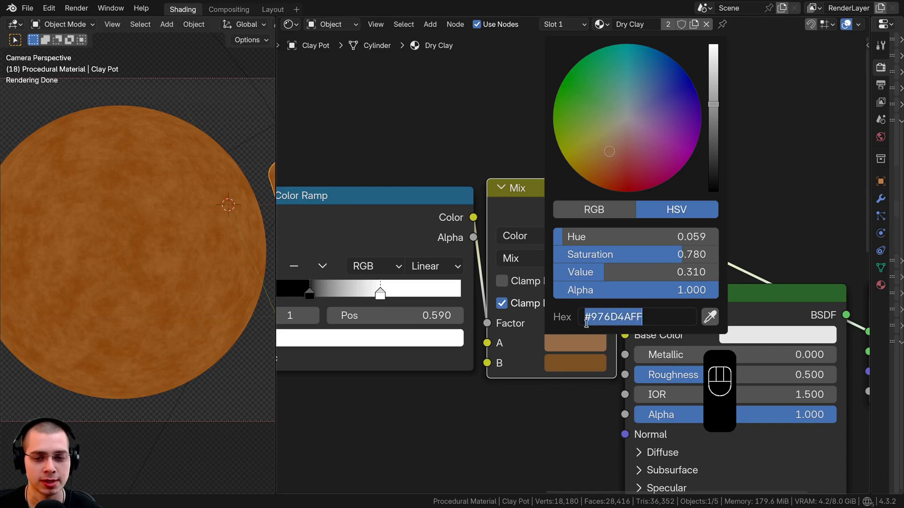
{"action": "left_click", "coordinate": [558, 365]}
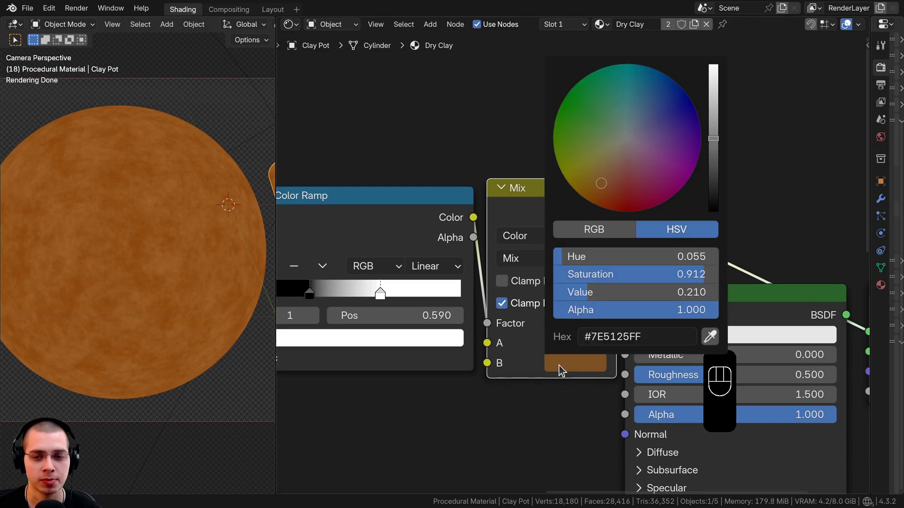
{"action": "left_click", "coordinate": [606, 340]}
{"action": "left_click_drag", "start_coordinate": [585, 337], "coordinate": [658, 336]}
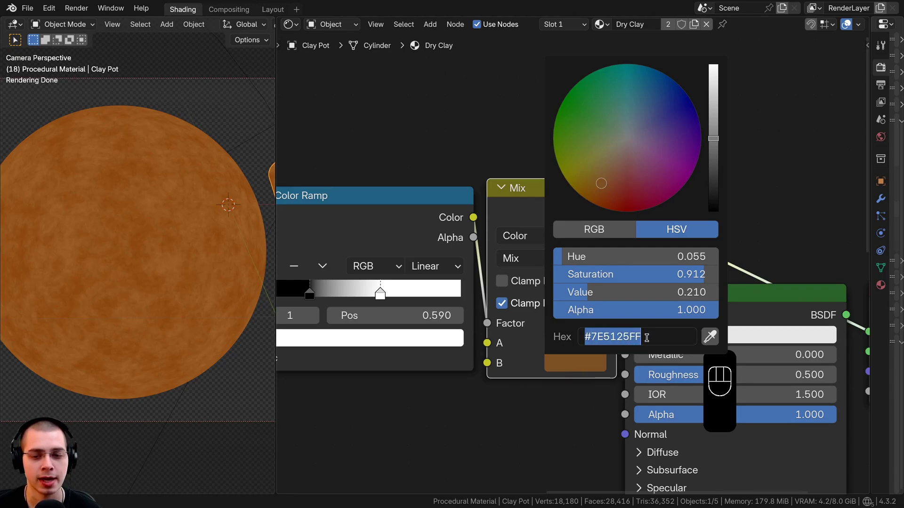
{"action": "left_click", "coordinate": [470, 422]}
{"action": "scroll", "coordinate": [516, 377], "scroll_direction": "down", "scroll_amount": 3}
{"action": "key", "text": "ctrl+z"}
Step: Join the Noise Texture, Color Ramp and Mix nodes in one frame and label it "Color"
{"action": "left_click_drag", "start_coordinate": [344, 93], "coordinate": [615, 237]}
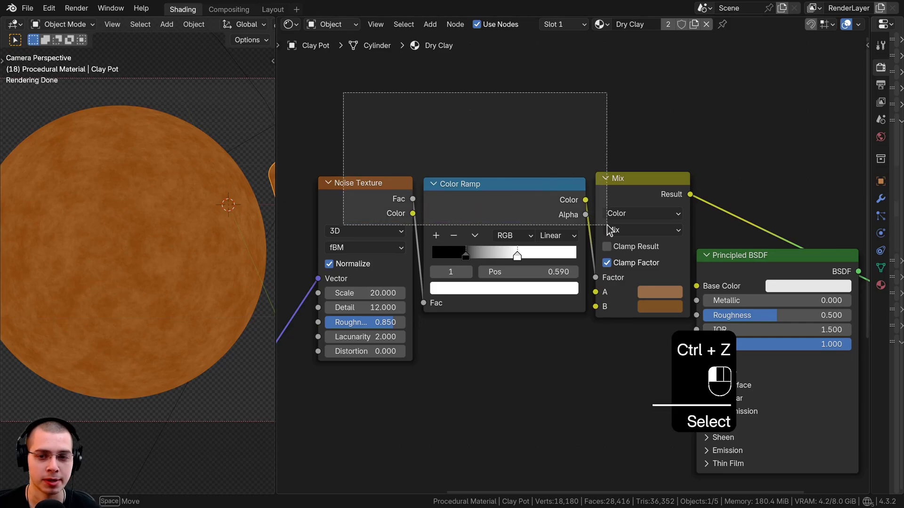
{"action": "left_click_drag", "start_coordinate": [618, 182], "coordinate": [573, 178]}
{"action": "key", "text": "ctrl+j"}
{"action": "scroll", "coordinate": [498, 193], "scroll_direction": "down", "scroll_amount": 2}
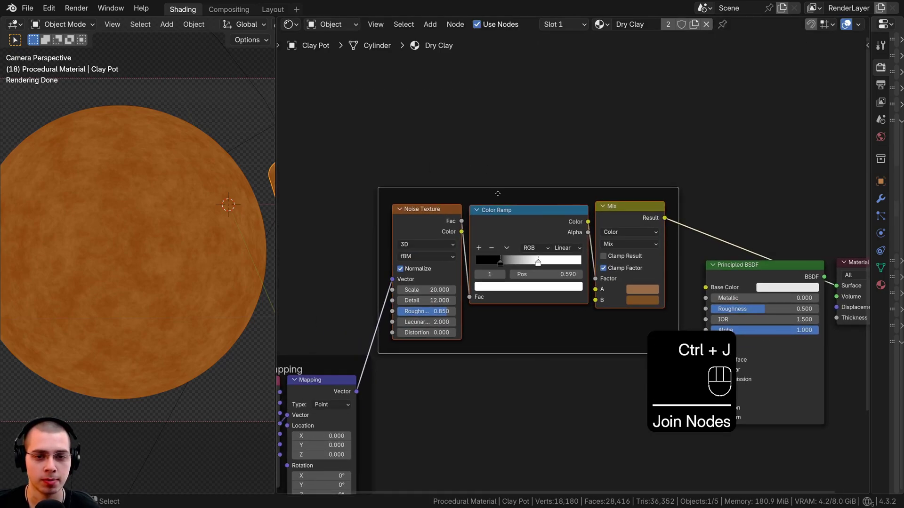
{"action": "key", "text": "F2"}
{"action": "key", "text": "Return"}
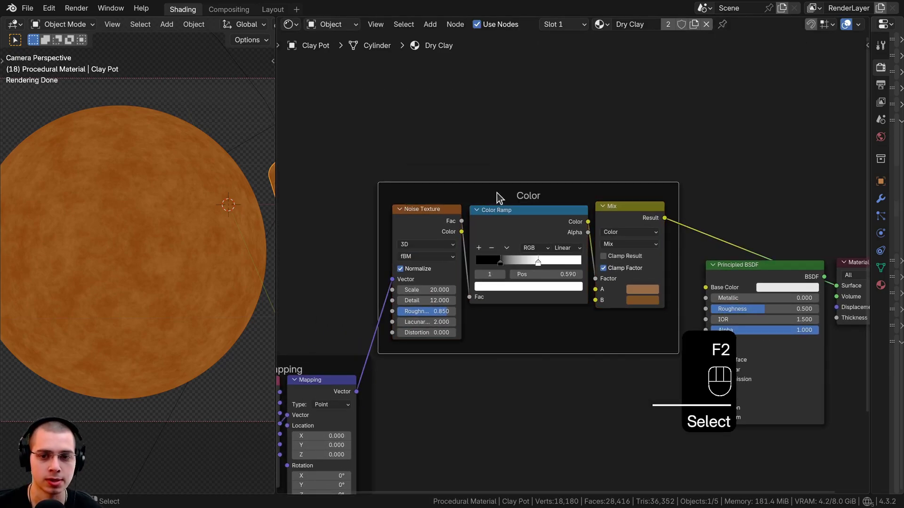
Step: Link the Mix result to the Principled BSDF's Base Color and connect the shader to the Material Output's Surface
{"action": "scroll", "coordinate": [498, 197], "scroll_direction": "down", "scroll_amount": 4}
{"action": "middle_click_drag", "start_coordinate": [661, 202], "coordinate": [583, 176]}
{"action": "left_click_drag", "start_coordinate": [596, 168], "coordinate": [681, 232]}
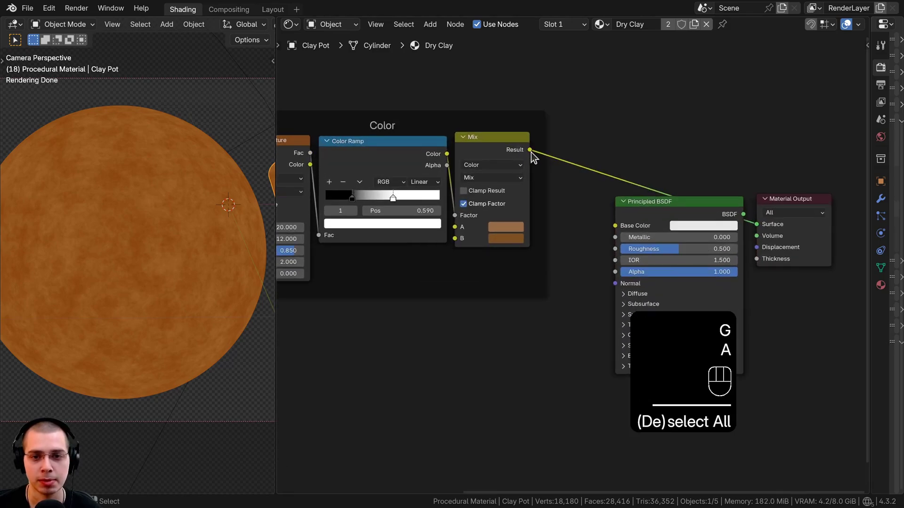
{"action": "left_click_drag", "start_coordinate": [531, 149], "coordinate": [535, 265]}
{"action": "left_click_drag", "start_coordinate": [612, 225], "coordinate": [613, 225]}
{"action": "middle_click_drag", "start_coordinate": [658, 123], "coordinate": [577, 172]}
{"action": "scroll", "coordinate": [577, 172], "scroll_direction": "up", "scroll_amount": 1}
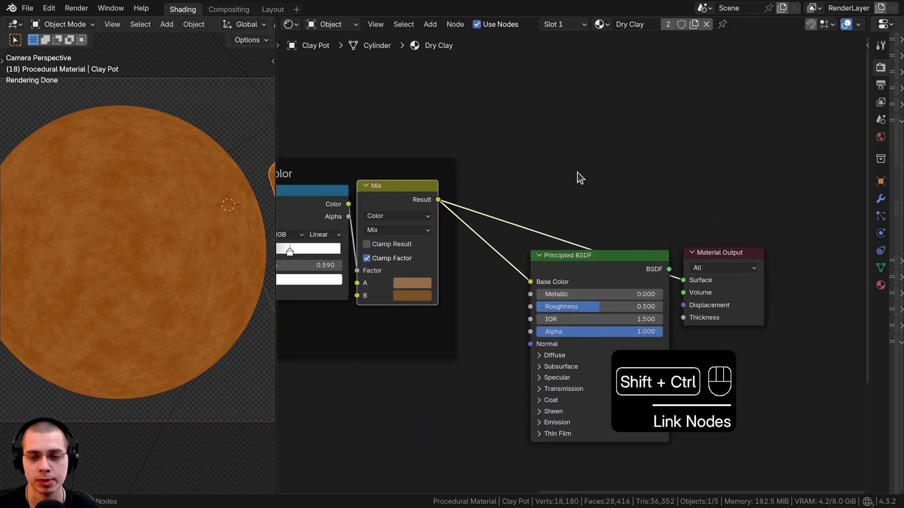
{"action": "left_click", "coordinate": [595, 269], "text": "ctrl+shift"}
Step: Set the Principled BSDF's roughness to 0.85 and check the shading on the sphere and pot
{"action": "scroll", "coordinate": [131, 316], "scroll_direction": "down", "scroll_amount": 2}
{"action": "mouse_move", "coordinate": [131, 316]}
{"action": "middle_mouse_down", "text": "shift"}
{"action": "mouse_move", "coordinate": [31, 317]}
{"action": "mouse_move", "coordinate": [154, 323]}
{"action": "middle_mouse_up", "text": "shift"}
{"action": "scroll", "coordinate": [163, 175], "scroll_direction": "up", "scroll_amount": 1}
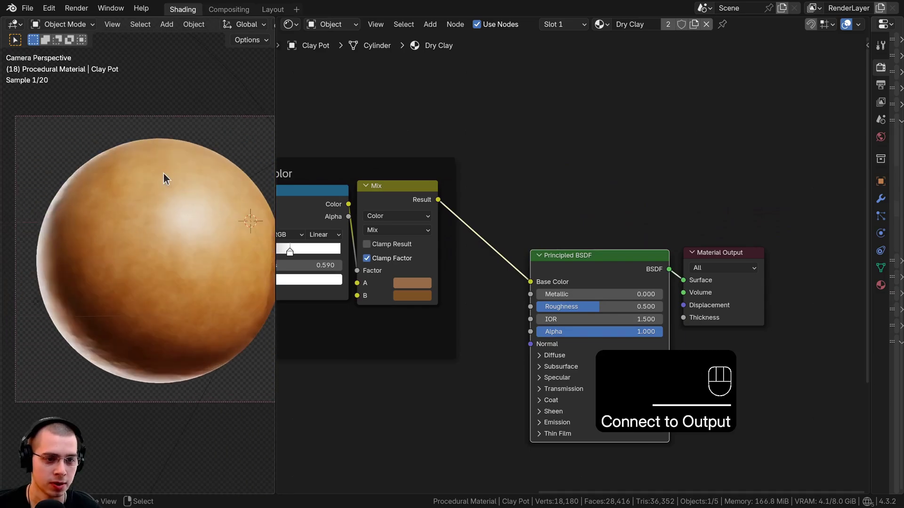
{"action": "middle_click_drag", "start_coordinate": [243, 270], "coordinate": [219, 274], "text": "shift"}
{"action": "scroll", "coordinate": [555, 346], "scroll_direction": "up", "scroll_amount": 2}
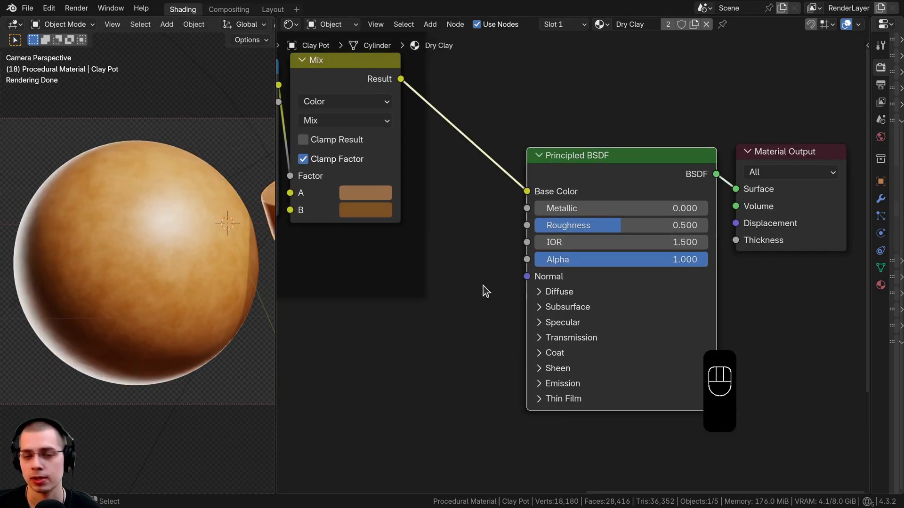
{"action": "scroll", "coordinate": [572, 261], "scroll_direction": "up", "scroll_amount": 1}
{"action": "left_click", "coordinate": [591, 217]}
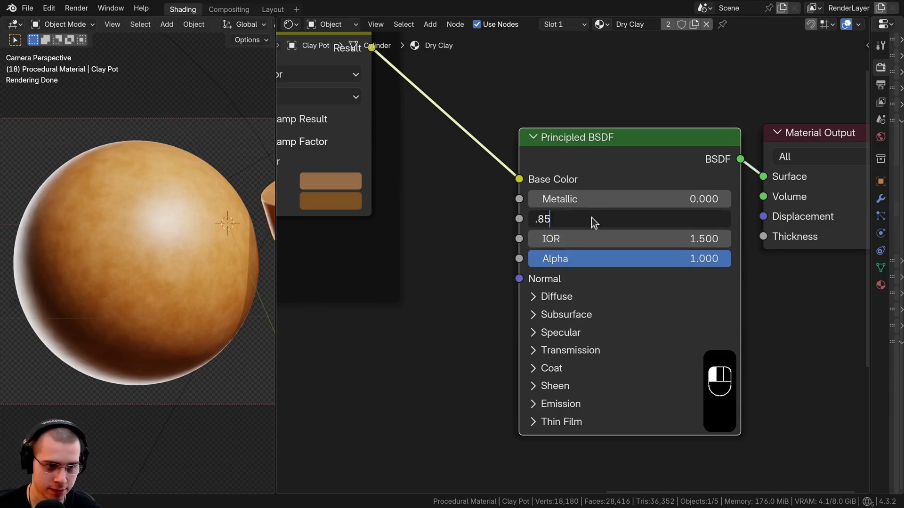
{"action": "type", "text": ".85"}
{"action": "key", "text": "Return"}
{"action": "scroll", "coordinate": [123, 245], "scroll_direction": "down", "scroll_amount": 2}
{"action": "middle_click_drag", "start_coordinate": [123, 245], "coordinate": [115, 252], "text": "shift"}
{"action": "scroll", "coordinate": [426, 253], "scroll_direction": "down", "scroll_amount": 2}
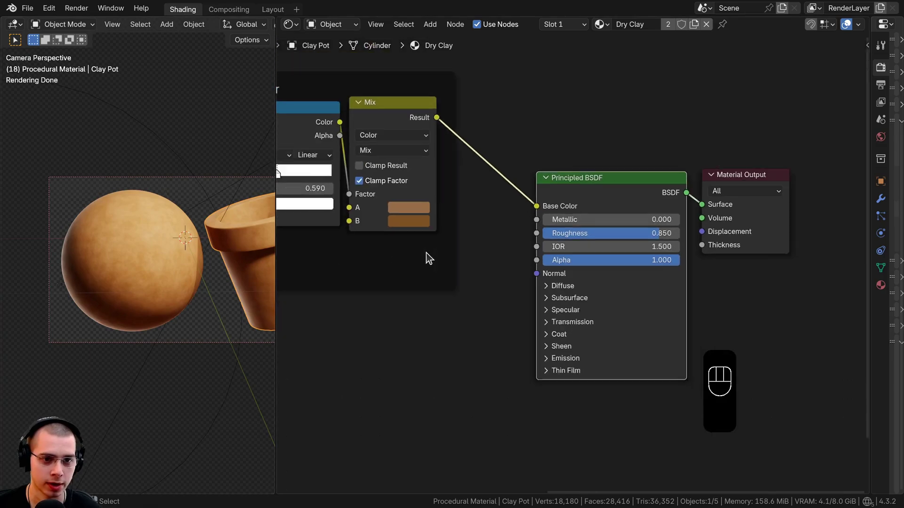
Step: Add a second Noise Texture below the Color frame, preview it on the objects and link the Mapping vector to it
{"action": "middle_click_drag", "start_coordinate": [426, 253], "coordinate": [599, 168]}
{"action": "key", "text": "shift+a"}
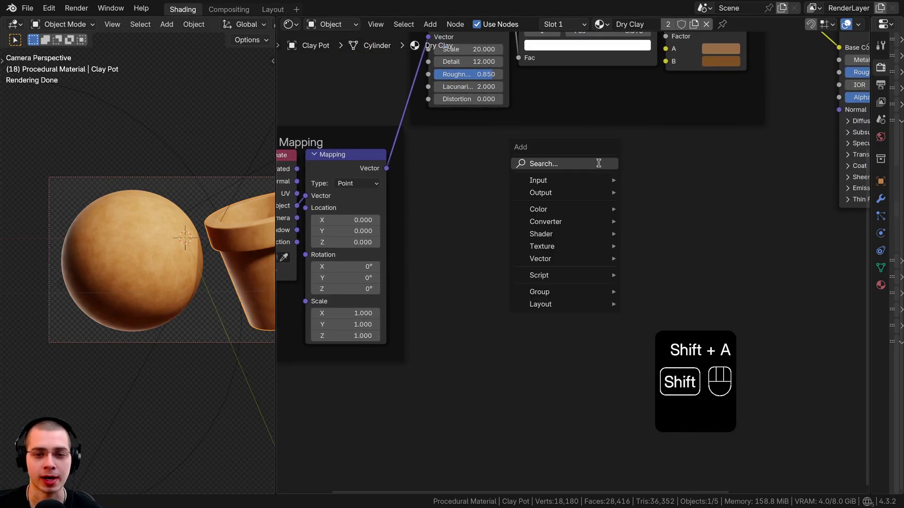
{"action": "type", "text": "noi"}
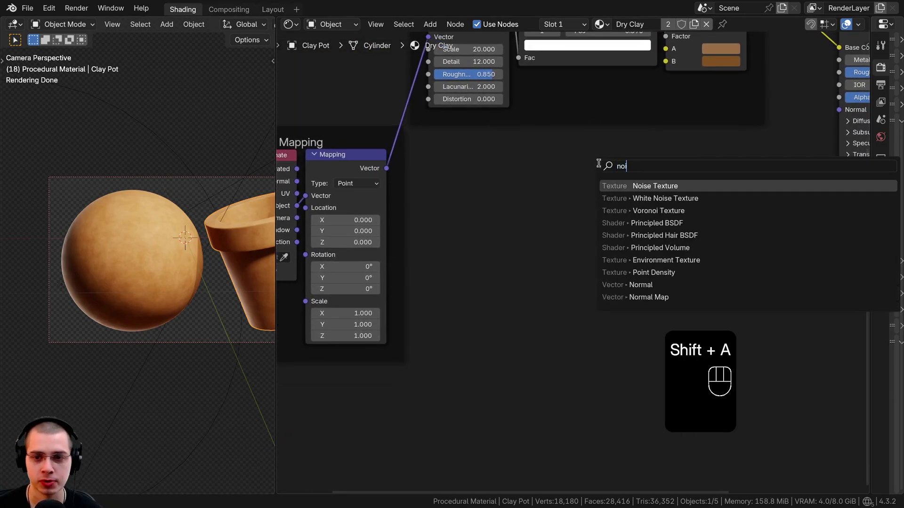
{"action": "left_click", "coordinate": [629, 186]}
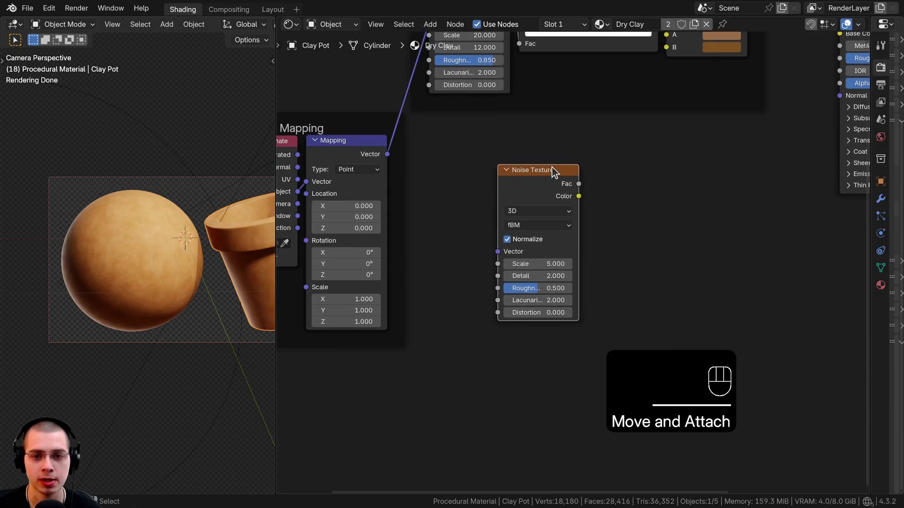
{"action": "left_click", "coordinate": [550, 177], "text": "ctrl+shift"}
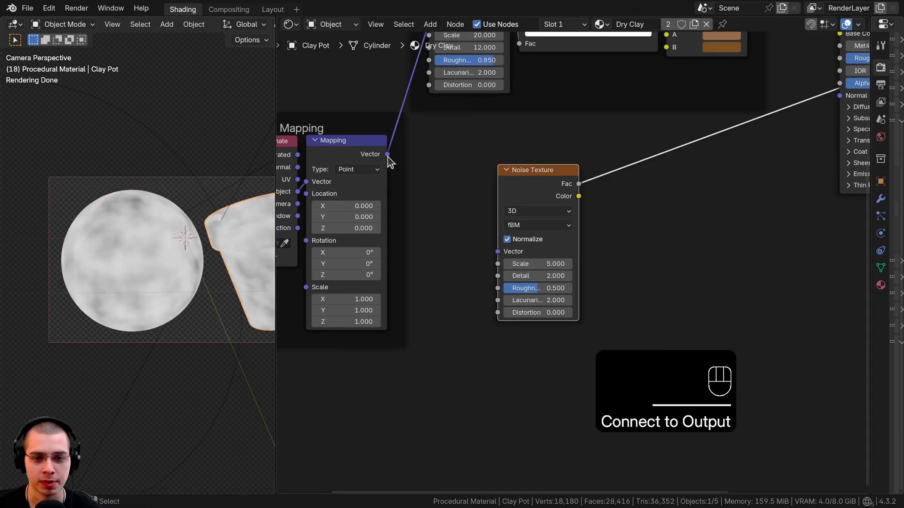
{"action": "left_click_drag", "start_coordinate": [387, 155], "coordinate": [496, 252]}
{"action": "left_click_drag", "start_coordinate": [541, 169], "coordinate": [524, 166]}
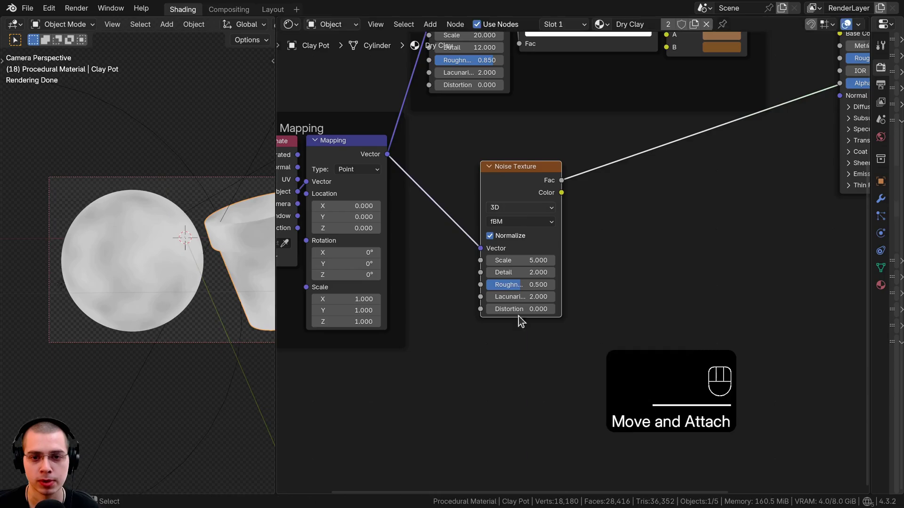
Step: Set the second Noise Texture's scale to 6 and its detail to 12
{"action": "scroll", "coordinate": [573, 266], "scroll_direction": "up", "scroll_amount": 2}
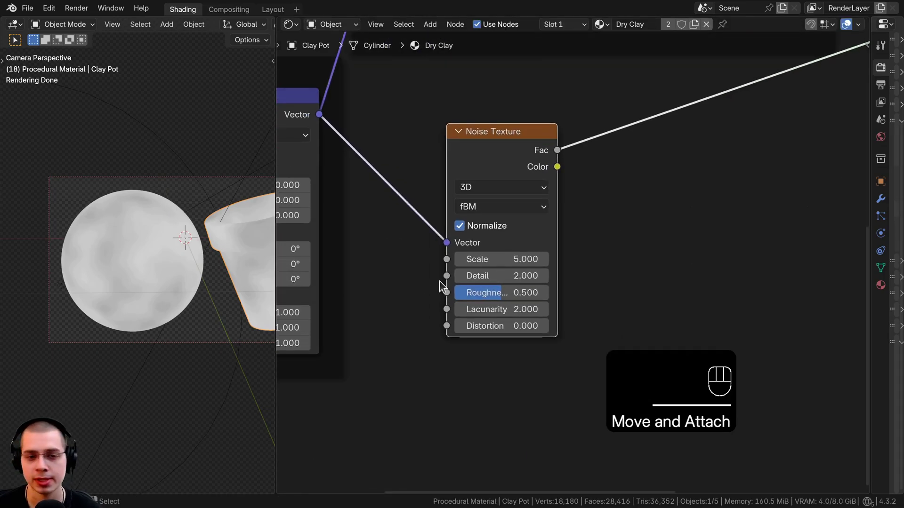
{"action": "left_click", "coordinate": [518, 261]}
{"action": "type", "text": "6"}
{"action": "key", "text": "Return"}
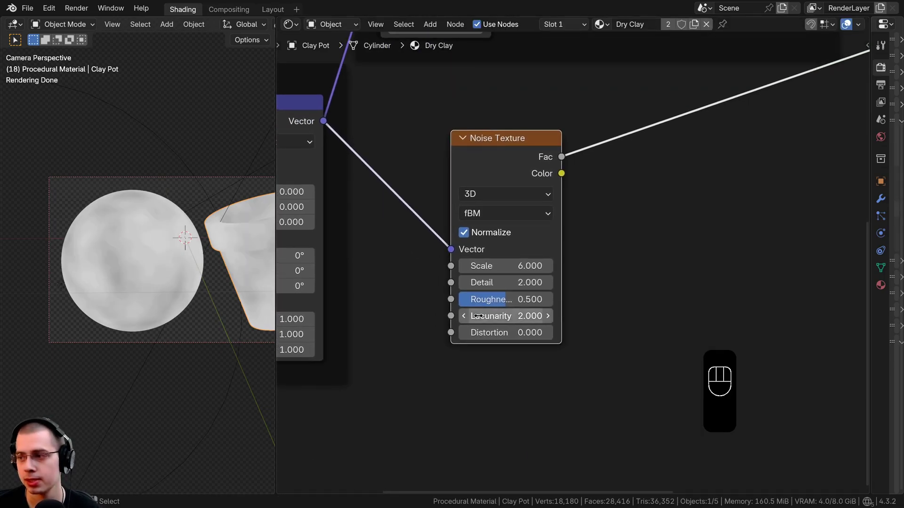
{"action": "left_click", "coordinate": [499, 282]}
{"action": "type", "text": "12"}
{"action": "key", "text": "Return"}
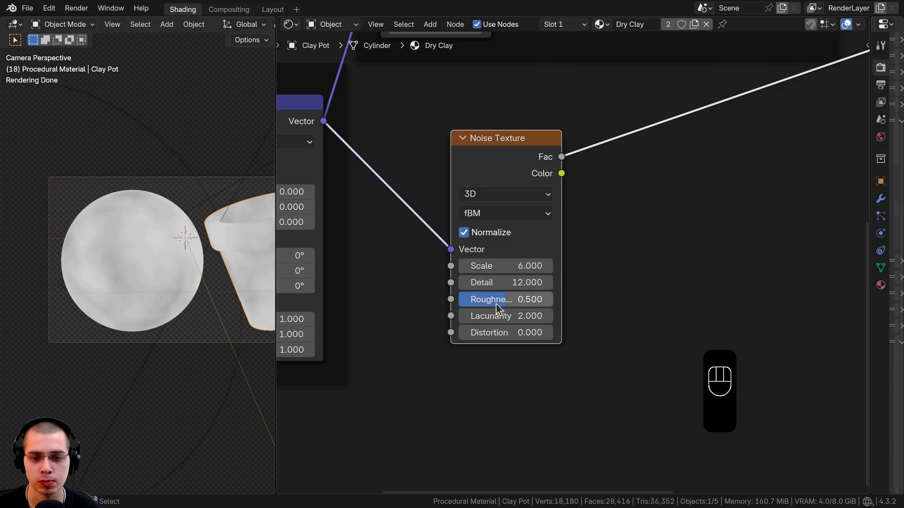
{"action": "scroll", "coordinate": [519, 188], "scroll_direction": "down", "scroll_amount": 3}
{"action": "left_click_drag", "start_coordinate": [519, 171], "coordinate": [503, 167]}
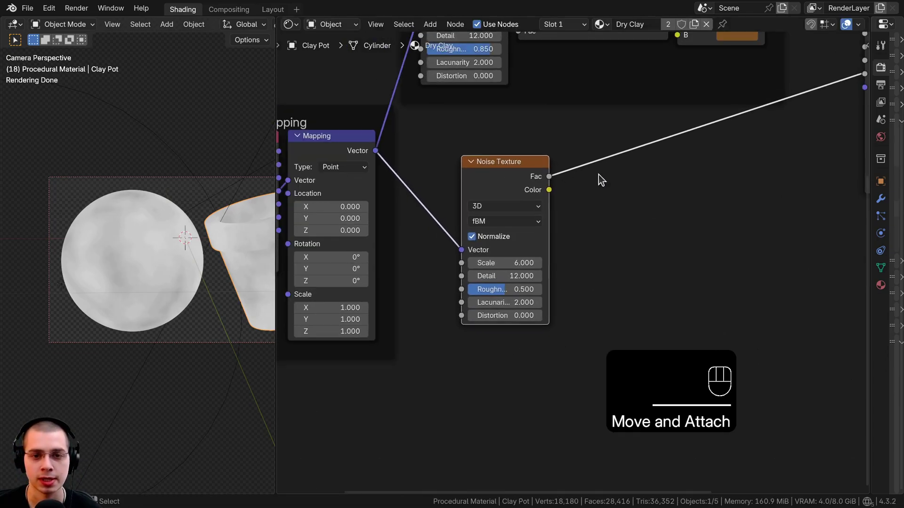
Step: Insert a Color Ramp between the second Noise Texture's Fac output and the previewed output
{"action": "middle_click_drag", "start_coordinate": [598, 174], "coordinate": [550, 186]}
{"action": "scroll", "coordinate": [98, 192], "scroll_direction": "up", "scroll_amount": 3}
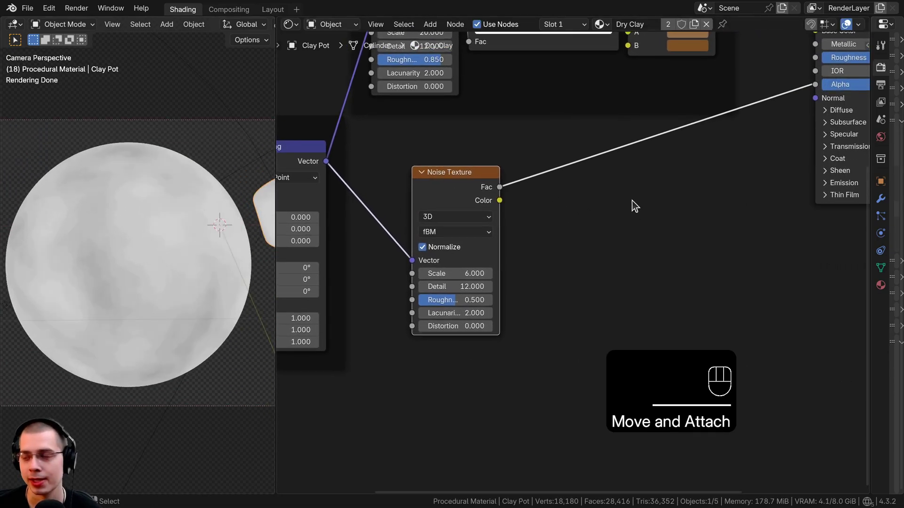
{"action": "key", "text": "shift+a"}
{"action": "type", "text": "col"}
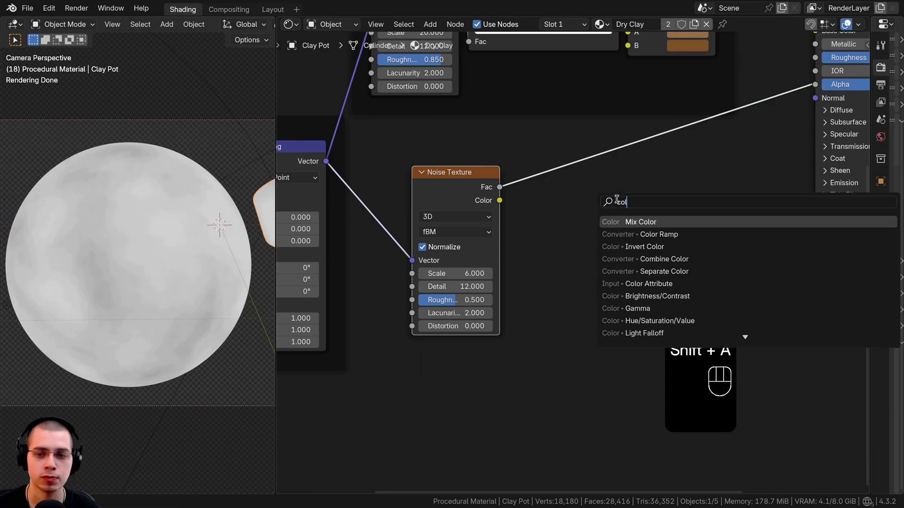
{"action": "left_click", "coordinate": [626, 234]}
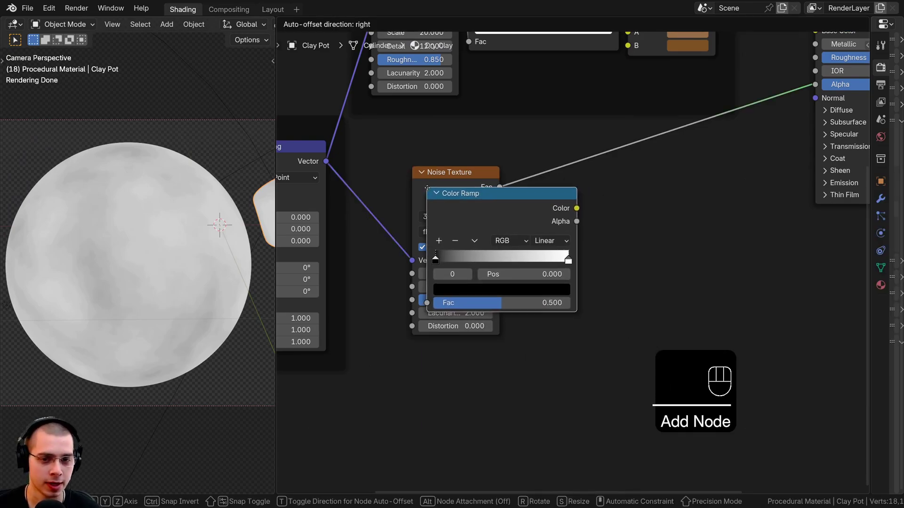
{"action": "left_click", "coordinate": [529, 150]}
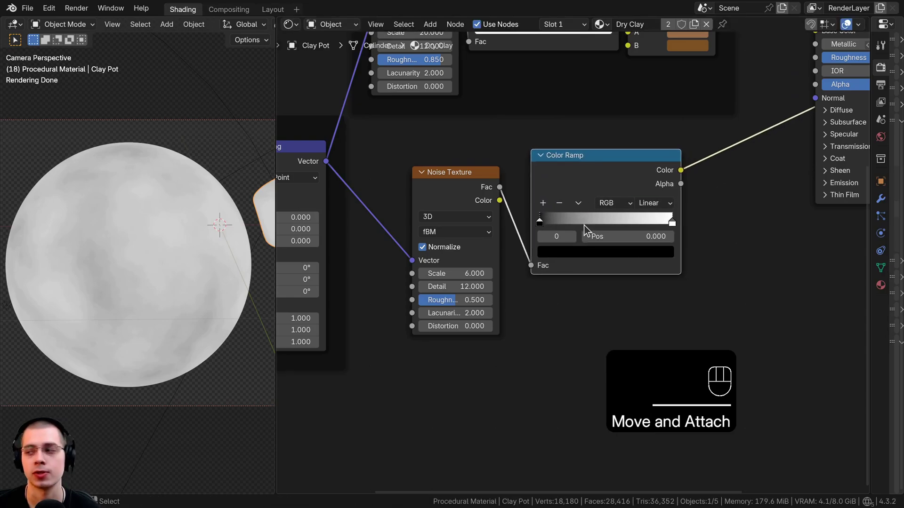
Step: Bring the Color Ramp's black and white stops close together for a hard edge, with the white stop at 0.553
{"action": "scroll", "coordinate": [584, 225], "scroll_direction": "up", "scroll_amount": 1}
{"action": "left_click_drag", "start_coordinate": [531, 211], "coordinate": [614, 209]}
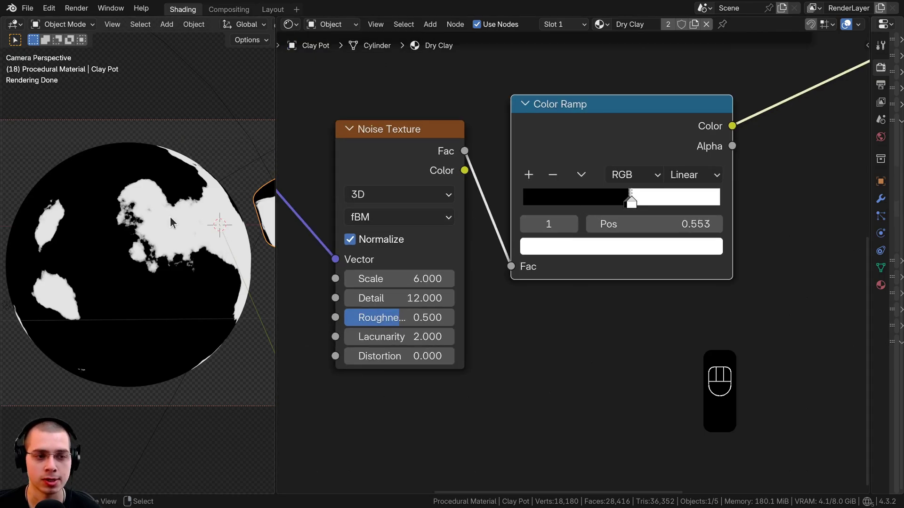
{"action": "scroll", "coordinate": [170, 221], "scroll_direction": "up", "scroll_amount": 2}
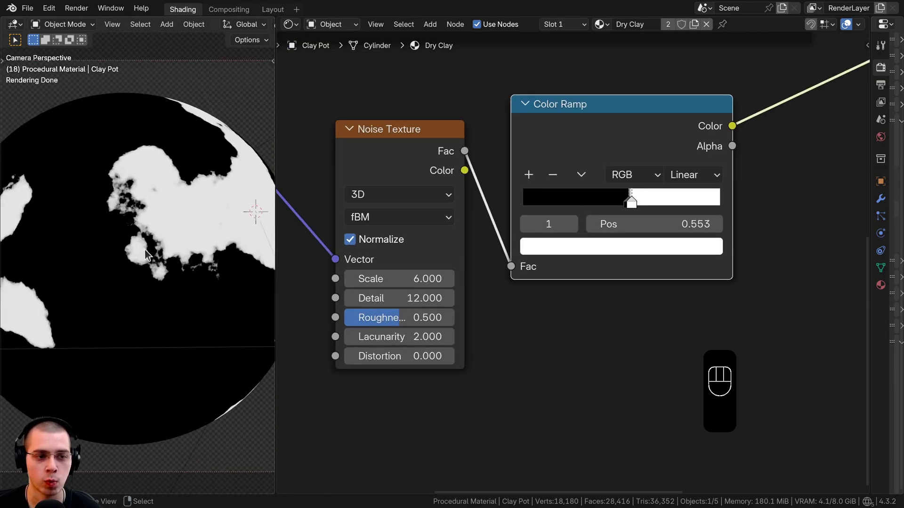
{"action": "middle_click_drag", "start_coordinate": [644, 242], "coordinate": [640, 247]}
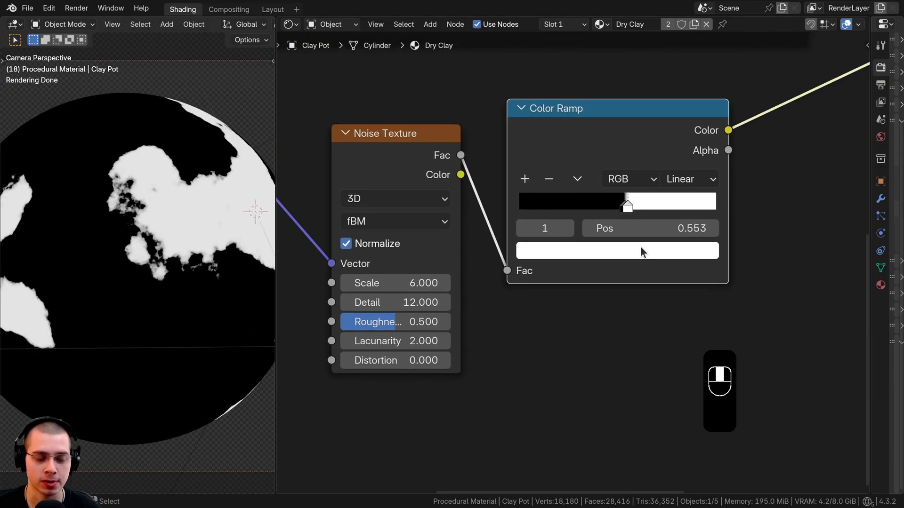
Step: Add a third stop to form a tight white-black-white cluster, and shift it so its first white stop is at 0.364
{"action": "left_click", "coordinate": [658, 207], "text": "ctrl"}
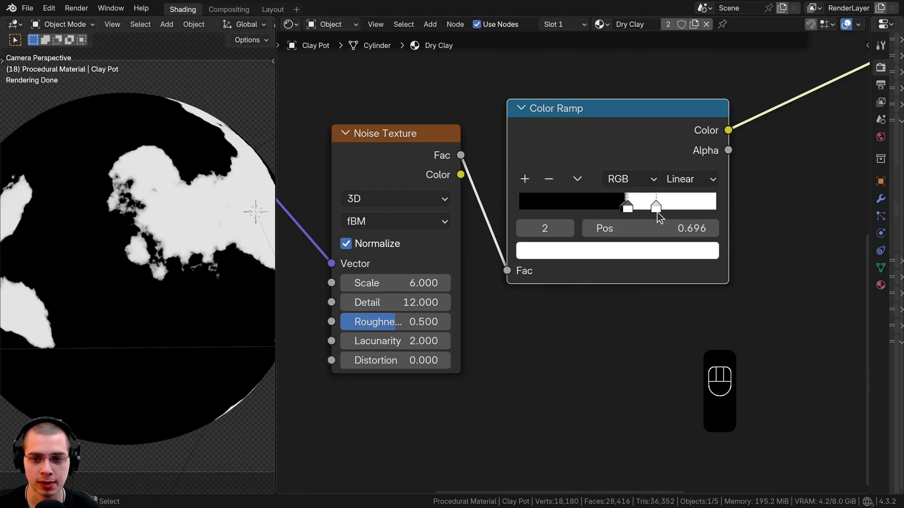
{"action": "left_click_drag", "start_coordinate": [668, 210], "coordinate": [619, 209]}
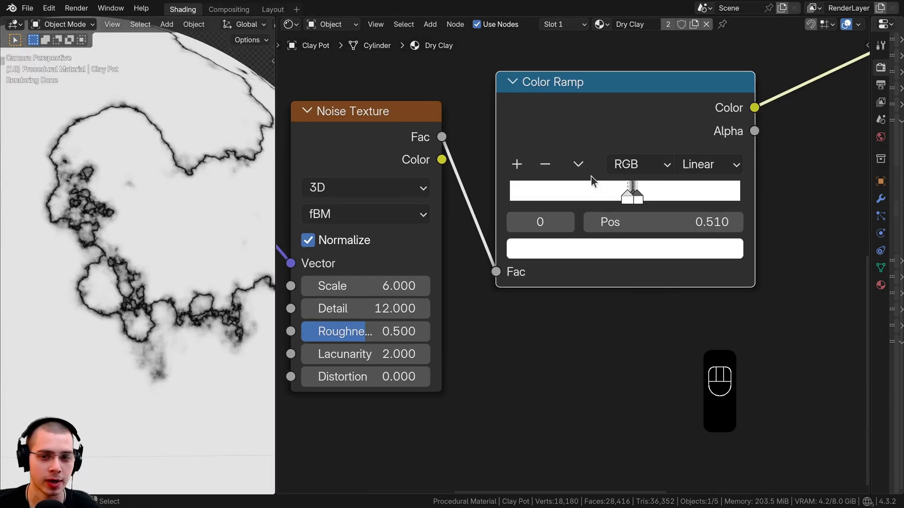
{"action": "mouse_move", "coordinate": [594, 195]}
{"action": "left_mouse_down"}
{"action": "mouse_move", "coordinate": [579, 196]}
{"action": "mouse_move", "coordinate": [639, 197]}
{"action": "mouse_move", "coordinate": [572, 194]}
{"action": "mouse_move", "coordinate": [614, 192]}
{"action": "mouse_move", "coordinate": [604, 194]}
{"action": "left_mouse_up"}
{"action": "scroll", "coordinate": [633, 179], "scroll_direction": "up", "scroll_amount": 1}
{"action": "left_click", "coordinate": [596, 193]}
{"action": "scroll", "coordinate": [78, 259], "scroll_direction": "down", "scroll_amount": 5}
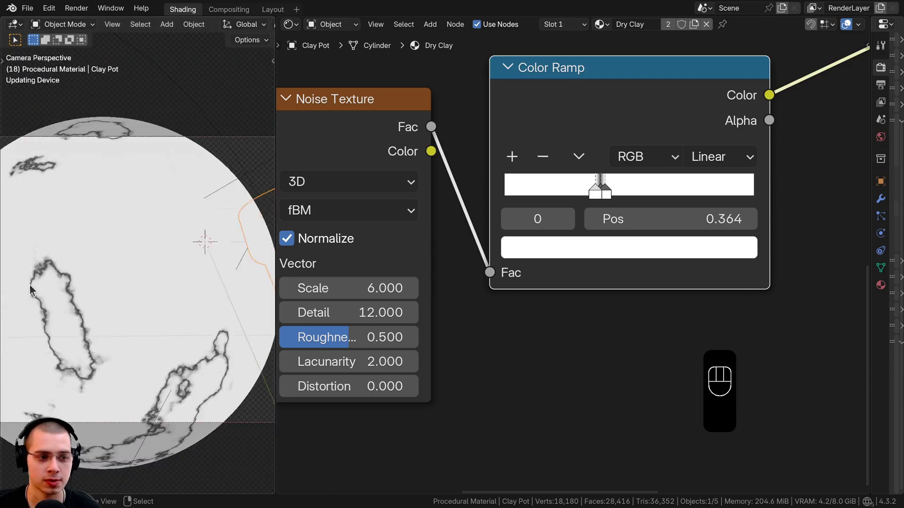
{"action": "scroll", "coordinate": [665, 248], "scroll_direction": "up", "scroll_amount": 1}
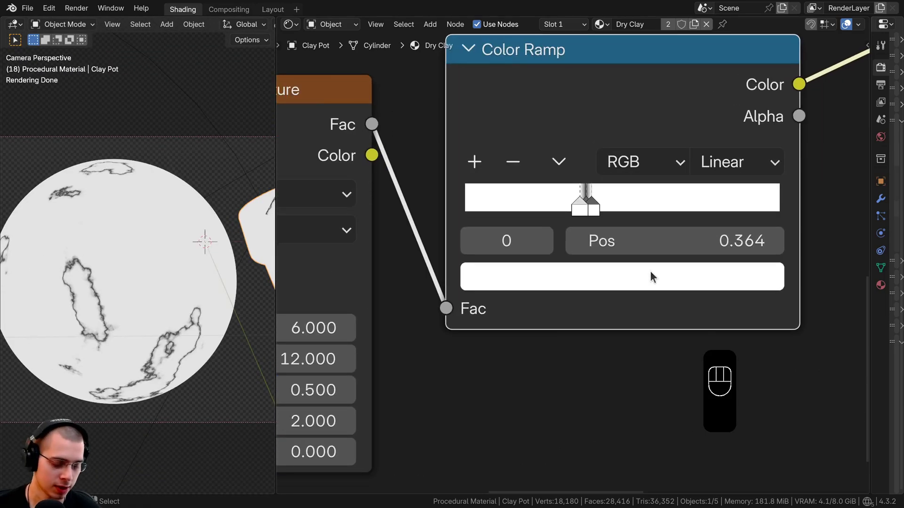
Step: Add a second cluster of three Color Ramp stops around 0.598 and make its middle stop black
{"action": "left_click", "coordinate": [648, 200], "text": "ctrl"}
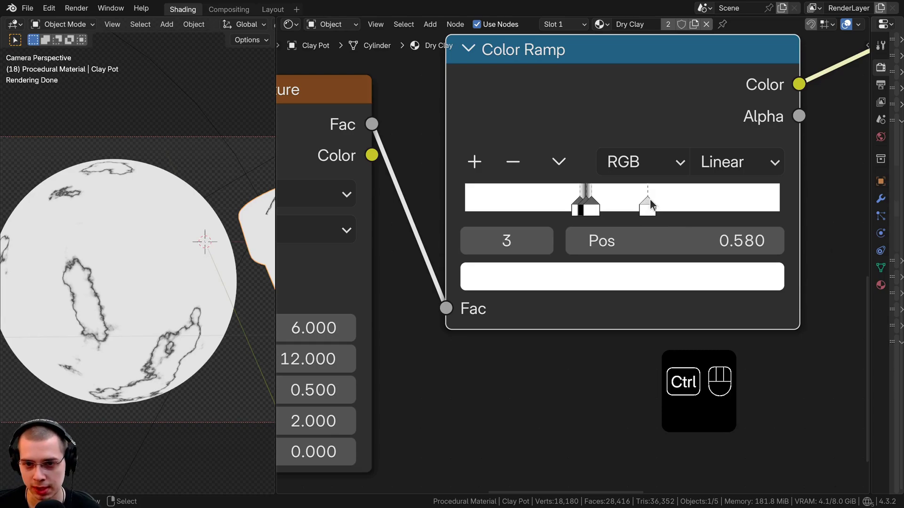
{"action": "left_click", "coordinate": [659, 199], "text": "ctrl"}
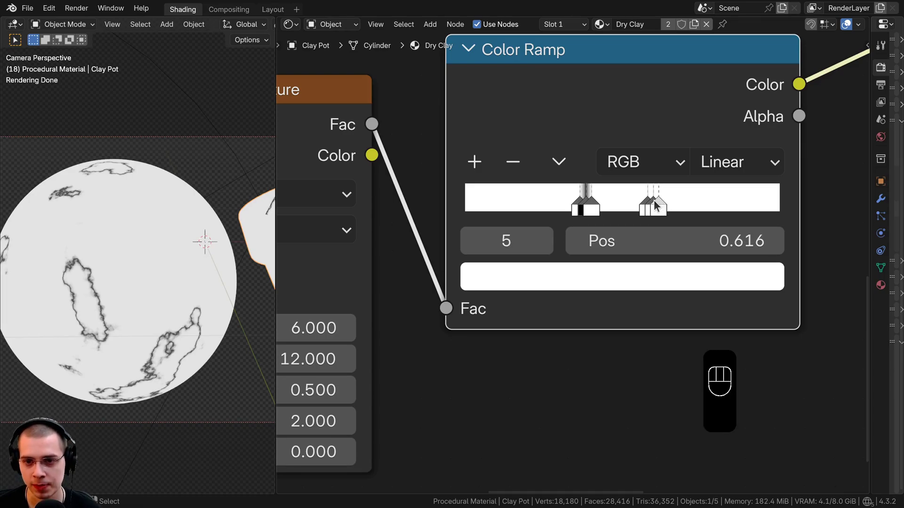
{"action": "left_click", "coordinate": [653, 205]}
{"action": "left_click", "coordinate": [606, 288]}
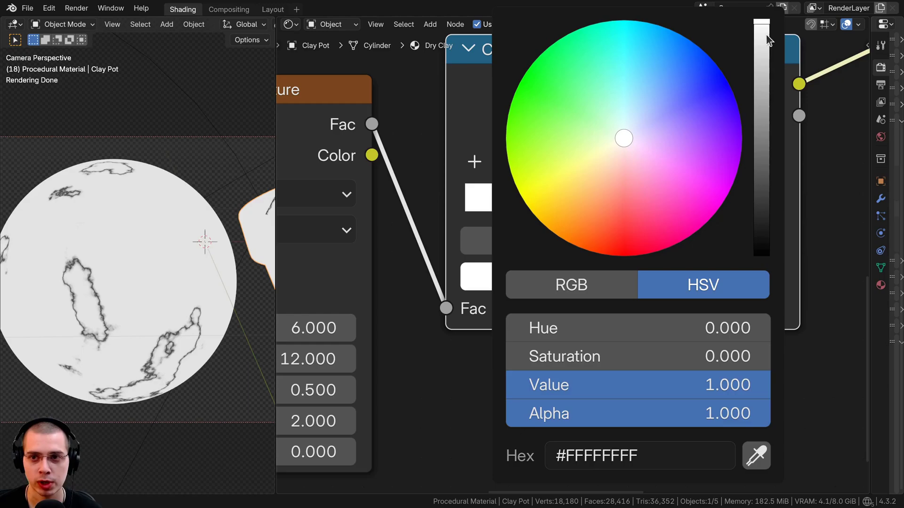
{"action": "left_click_drag", "start_coordinate": [767, 40], "coordinate": [761, 264]}
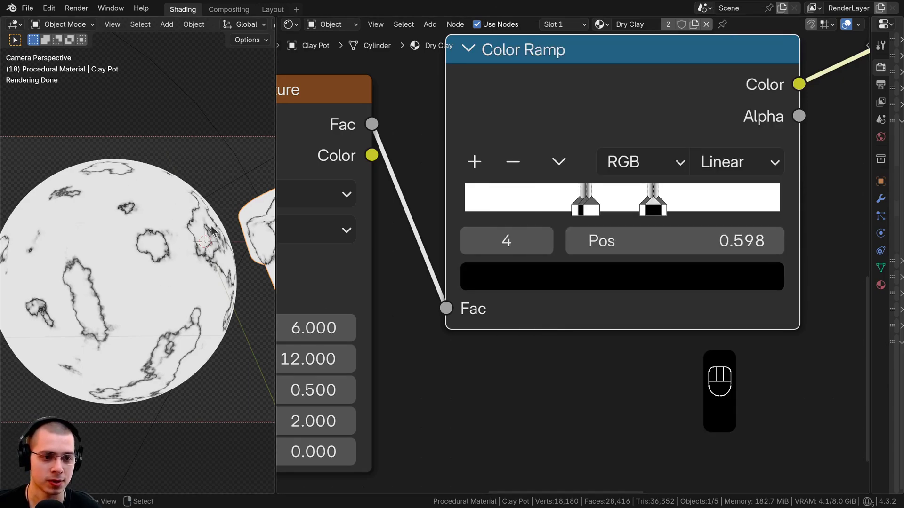
{"action": "middle_click_drag", "start_coordinate": [121, 234], "coordinate": [125, 233], "text": "shift"}
{"action": "middle_click_drag", "start_coordinate": [741, 224], "coordinate": [670, 236]}
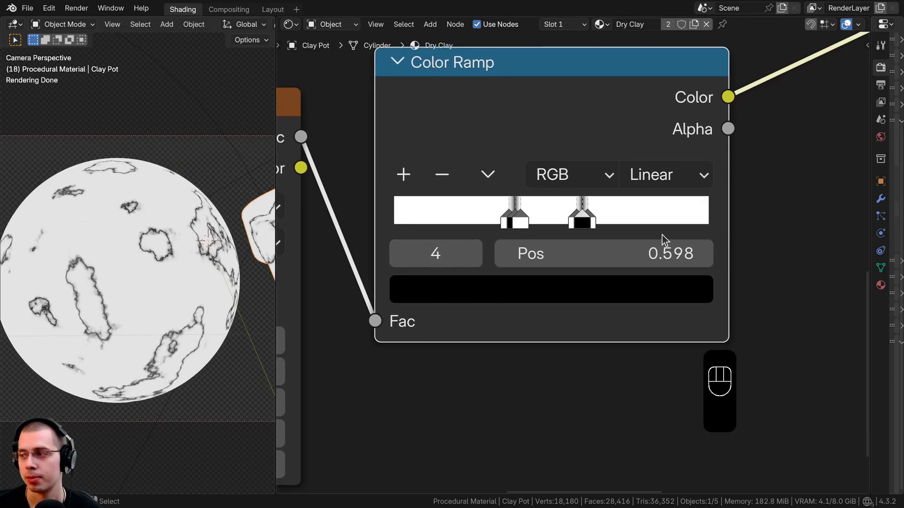
Step: Add a third cluster of three Color Ramp stops and make its middle stop at 0.688 black
{"action": "left_click", "coordinate": [604, 208], "text": "ctrl"}
{"action": "left_click", "coordinate": [606, 208], "text": "ctrl"}
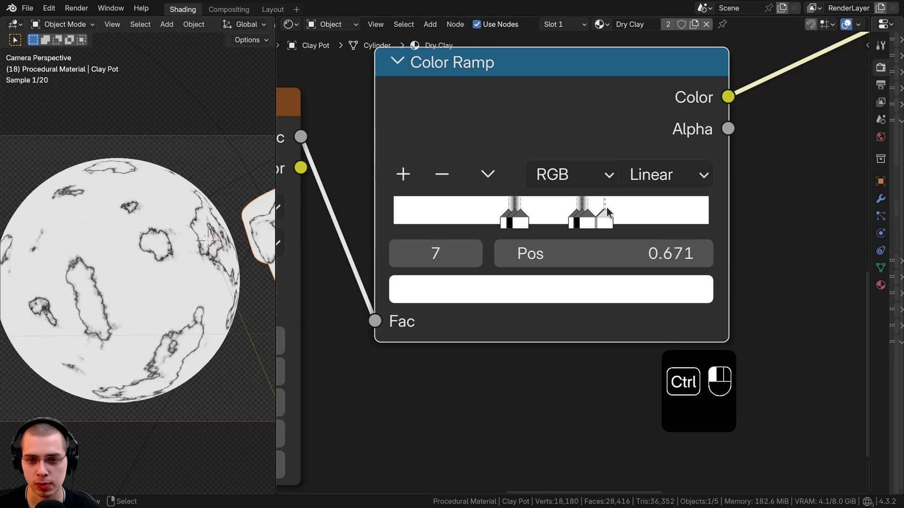
{"action": "left_click", "coordinate": [612, 208], "text": "ctrl"}
{"action": "left_click_drag", "start_coordinate": [610, 214], "coordinate": [615, 217]}
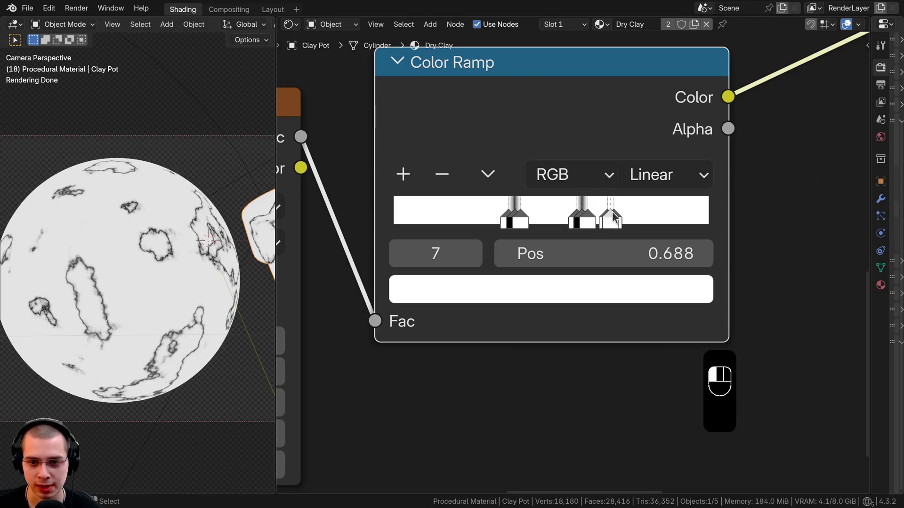
{"action": "left_click", "coordinate": [602, 288]}
{"action": "left_click_drag", "start_coordinate": [612, 385], "coordinate": [510, 268]}
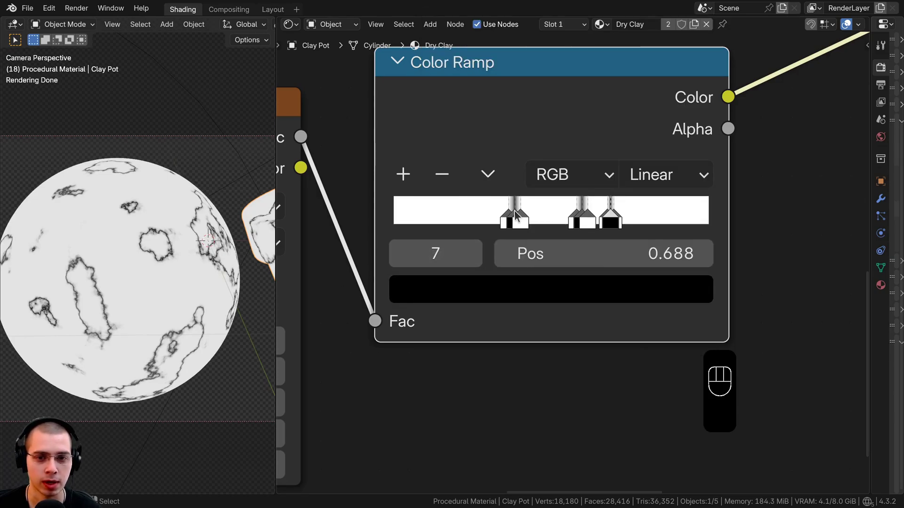
Step: Shift the second and third stop clusters toward the black end, with the third cluster's black stop at 0.663
{"action": "left_click_drag", "start_coordinate": [575, 213], "coordinate": [591, 217]}
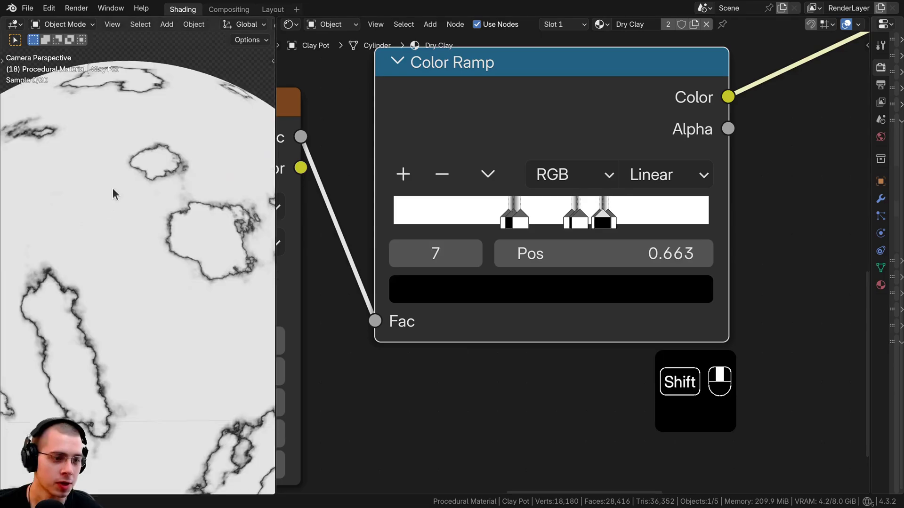
{"action": "middle_click_drag", "start_coordinate": [113, 190], "coordinate": [149, 109], "text": "shift"}
{"action": "scroll", "coordinate": [182, 415], "scroll_direction": "down", "scroll_amount": 4}
{"action": "middle_click_drag", "start_coordinate": [165, 264], "coordinate": [154, 263], "text": "shift"}
{"action": "scroll", "coordinate": [154, 262], "scroll_direction": "up", "scroll_amount": 1}
{"action": "scroll", "coordinate": [606, 237], "scroll_direction": "down", "scroll_amount": 7}
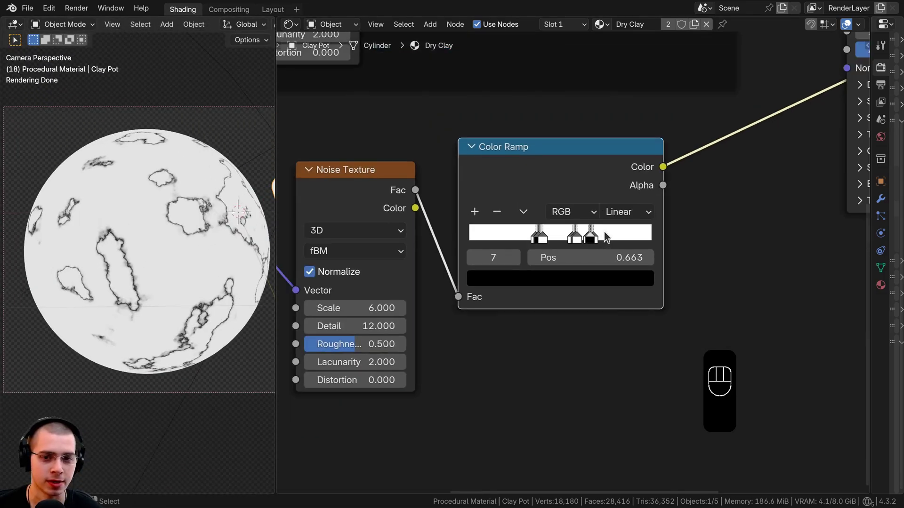
{"action": "left_click_drag", "start_coordinate": [594, 185], "coordinate": [578, 197]}
Step: Select and frame the sphere and examine the thin crack lines around its surface
{"action": "middle_click_drag", "start_coordinate": [201, 248], "coordinate": [45, 219]}
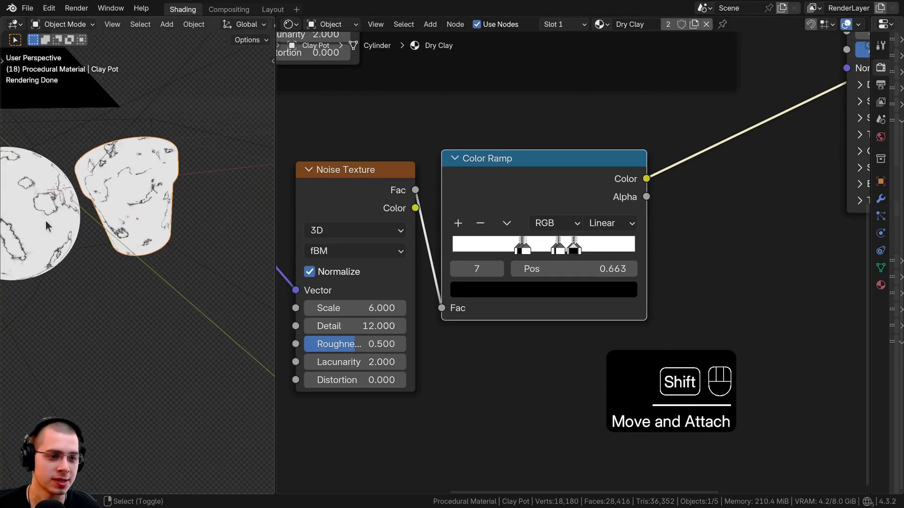
{"action": "left_click", "coordinate": [26, 219]}
{"action": "key", "text": "KP_Decimal"}
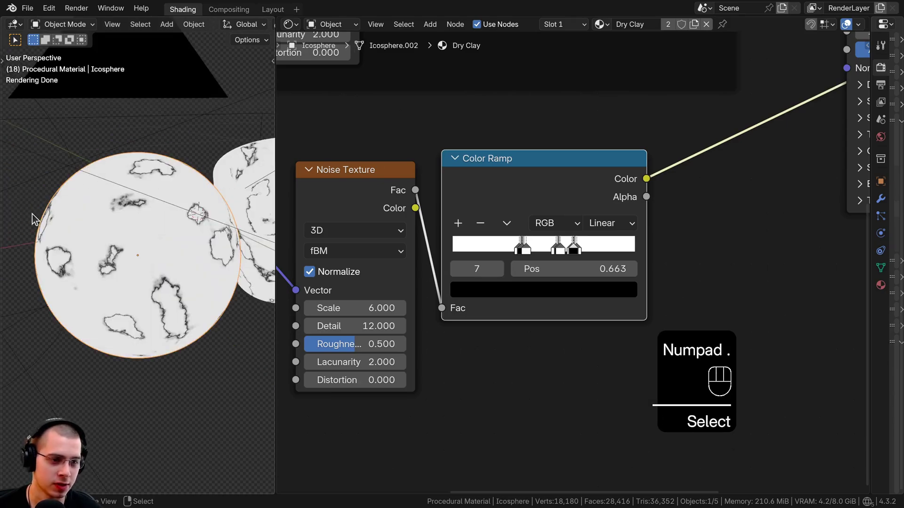
{"action": "middle_click_drag", "start_coordinate": [133, 368], "coordinate": [99, 118], "text": "shift"}
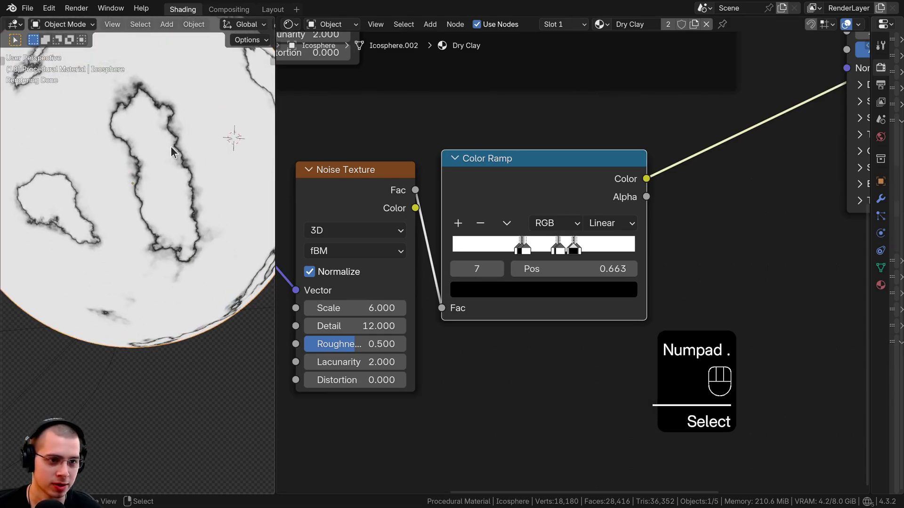
{"action": "middle_click_drag", "start_coordinate": [80, 236], "coordinate": [136, 292], "text": "shift"}
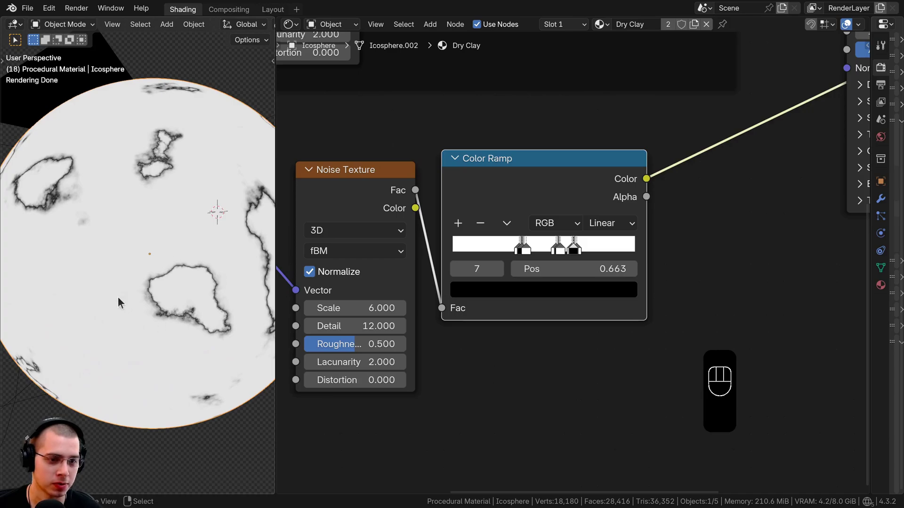
{"action": "middle_click_drag", "start_coordinate": [113, 254], "coordinate": [147, 266]}
Step: Preview the raw Noise Texture, switch back to the Color Ramp preview for comparison, and return to the camera view
{"action": "left_click_drag", "start_coordinate": [571, 177], "coordinate": [563, 189]}
{"action": "left_click", "coordinate": [391, 198], "text": "ctrl+shift"}
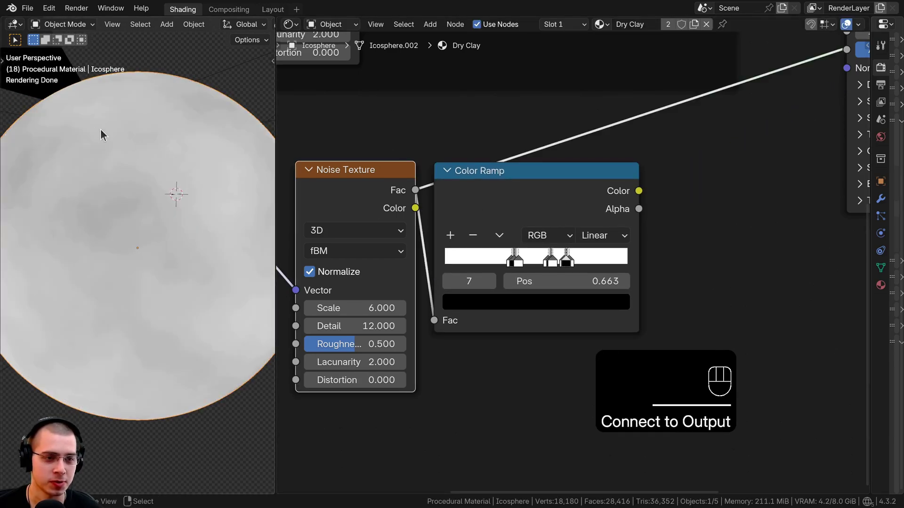
{"action": "left_click", "coordinate": [436, 195], "text": "ctrl+shift"}
{"action": "middle_click_drag", "start_coordinate": [221, 212], "coordinate": [130, 179]}
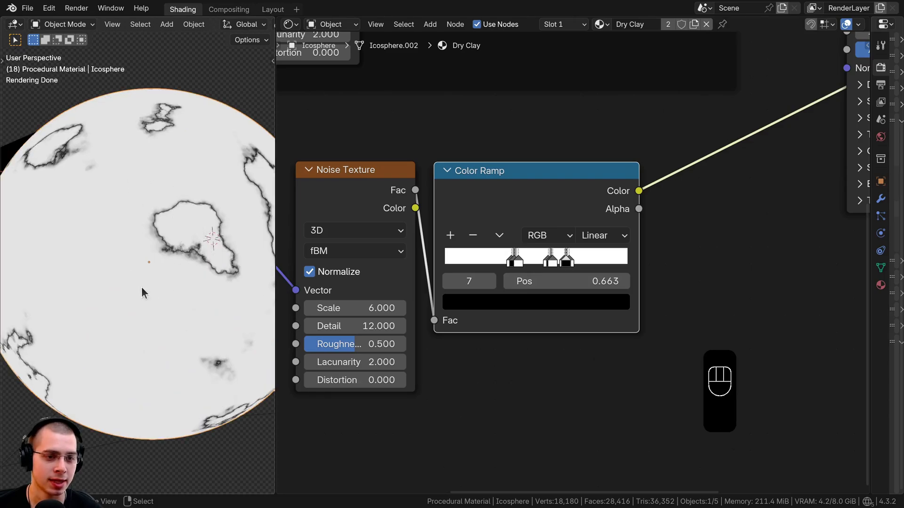
{"action": "key", "text": "KP_0"}
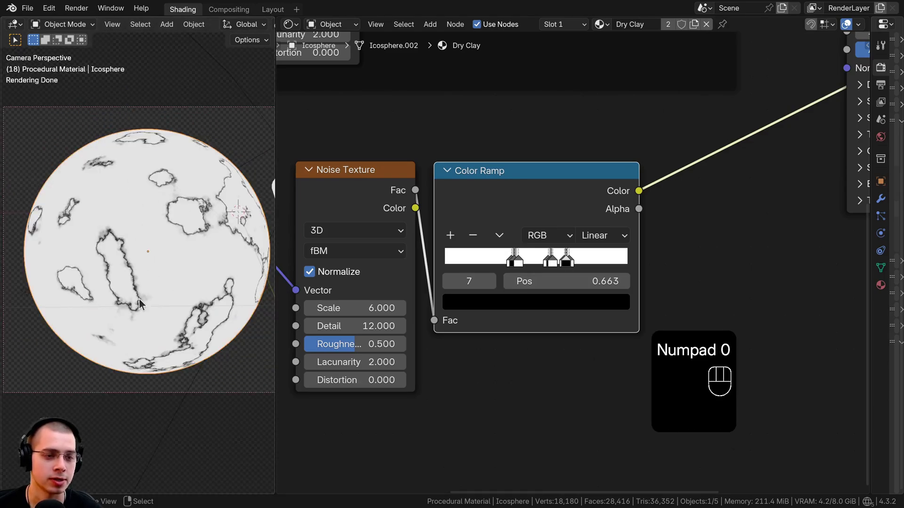
Step: Duplicate the second Noise Texture and its Color Ramp with the Mapping link kept, placing the copies below the originals
{"action": "scroll", "coordinate": [137, 219], "scroll_direction": "up", "scroll_amount": 3}
{"action": "scroll", "coordinate": [575, 299], "scroll_direction": "down", "scroll_amount": 6}
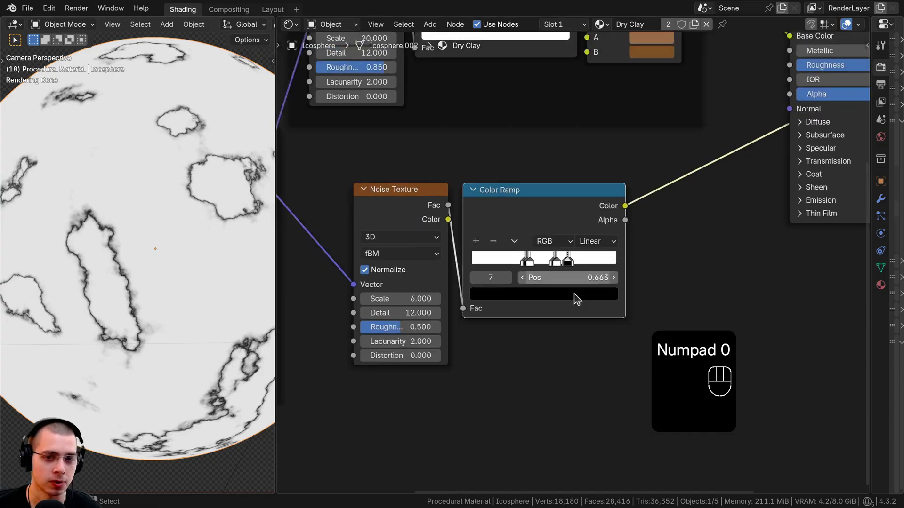
{"action": "middle_click_drag", "start_coordinate": [587, 395], "coordinate": [606, 326]}
{"action": "middle_click_drag", "start_coordinate": [428, 351], "coordinate": [441, 347]}
{"action": "left_click_drag", "start_coordinate": [654, 300], "coordinate": [488, 138]}
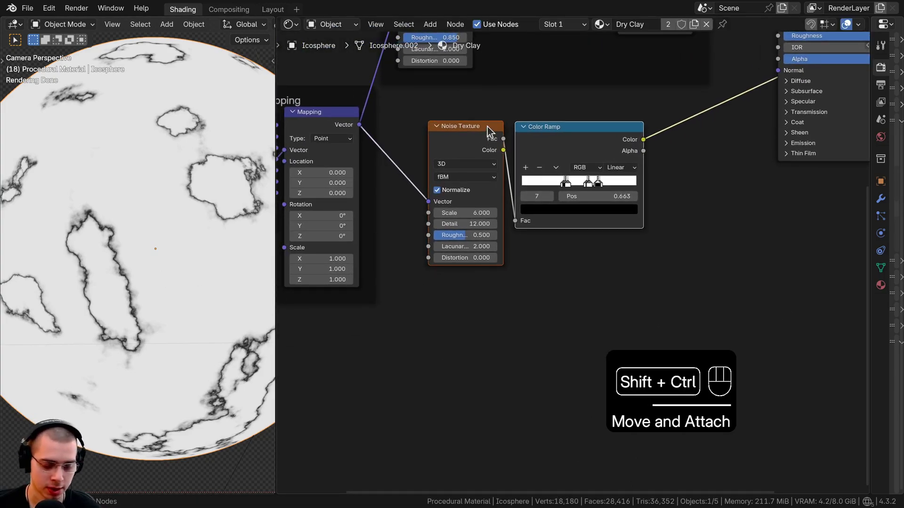
{"action": "key", "text": "shift+ctrl+d"}
{"action": "left_click", "coordinate": [483, 264]}
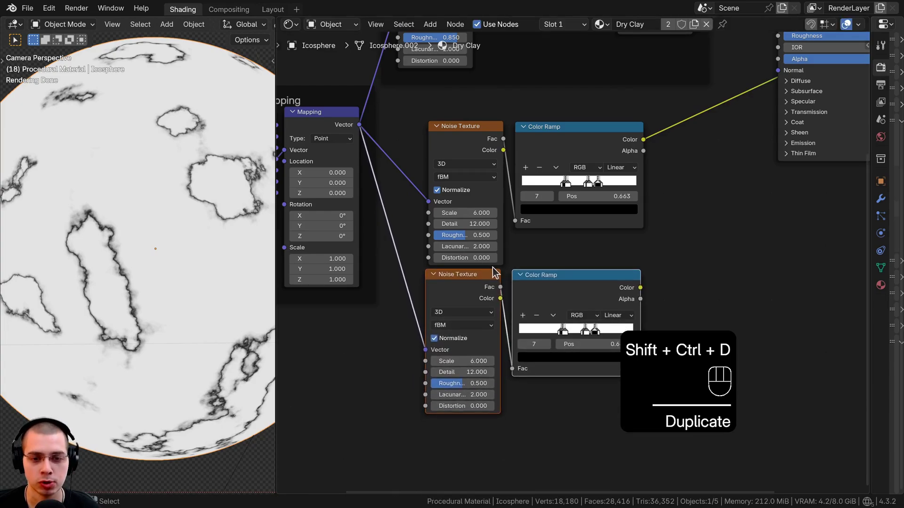
Step: Position the duplicated Color Ramp beside its Noise Texture and reset the ramp to its default stops
{"action": "key", "text": "a"}
{"action": "scroll", "coordinate": [583, 293], "scroll_direction": "up", "scroll_amount": 2}
{"action": "left_click_drag", "start_coordinate": [583, 293], "coordinate": [582, 261]}
{"action": "middle_click_drag", "start_coordinate": [547, 258], "coordinate": [535, 216]}
{"action": "scroll", "coordinate": [542, 214], "scroll_direction": "up", "scroll_amount": 4}
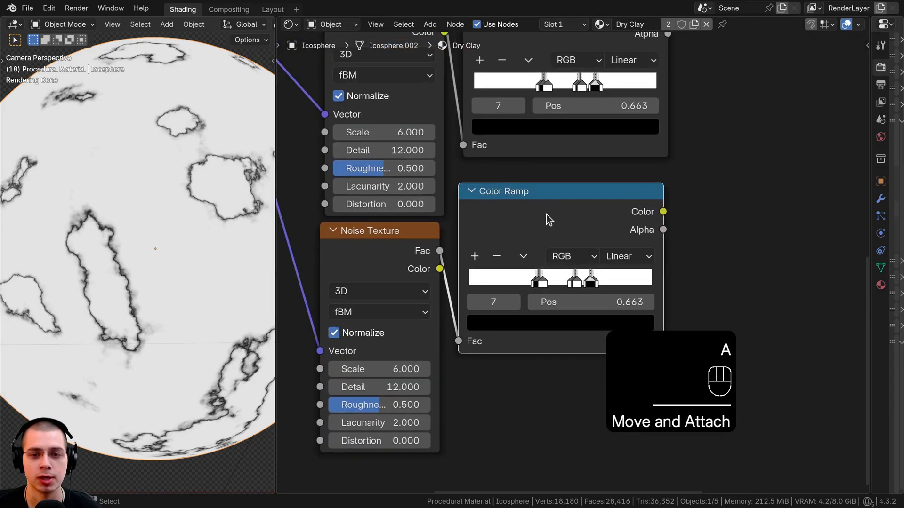
{"action": "left_click_drag", "start_coordinate": [547, 214], "coordinate": [546, 224]}
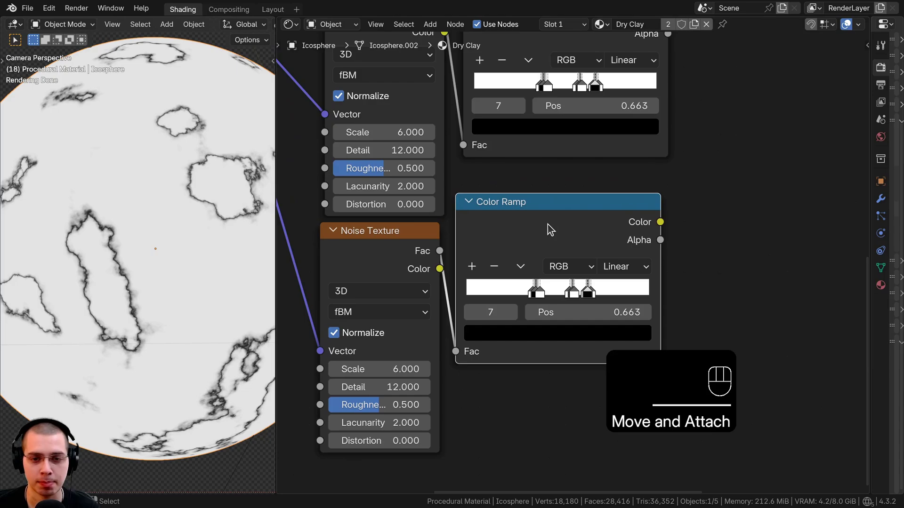
{"action": "key", "text": "BackSpace"}
{"action": "scroll", "coordinate": [528, 249], "scroll_direction": "up", "scroll_amount": 1}
{"action": "scroll", "coordinate": [525, 251], "scroll_direction": "up", "scroll_amount": 1}
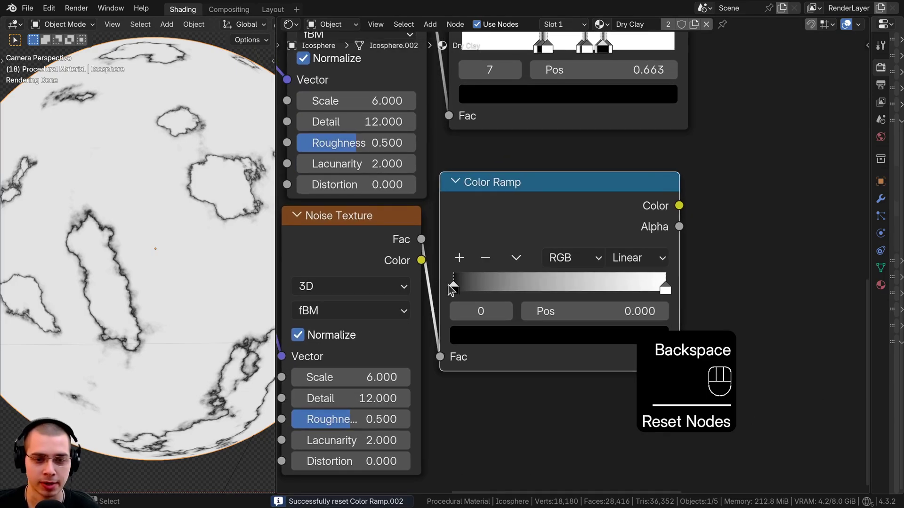
Step: Preview the reset Color Ramp and raise its contrast, with the black stop at 0.412 and the white stop close beside it
{"action": "left_click", "coordinate": [512, 197], "text": "ctrl+shift"}
{"action": "left_click_drag", "start_coordinate": [454, 284], "coordinate": [546, 281]}
{"action": "left_click_drag", "start_coordinate": [665, 284], "coordinate": [544, 284]}
{"action": "scroll", "coordinate": [115, 207], "scroll_direction": "down", "scroll_amount": 1}
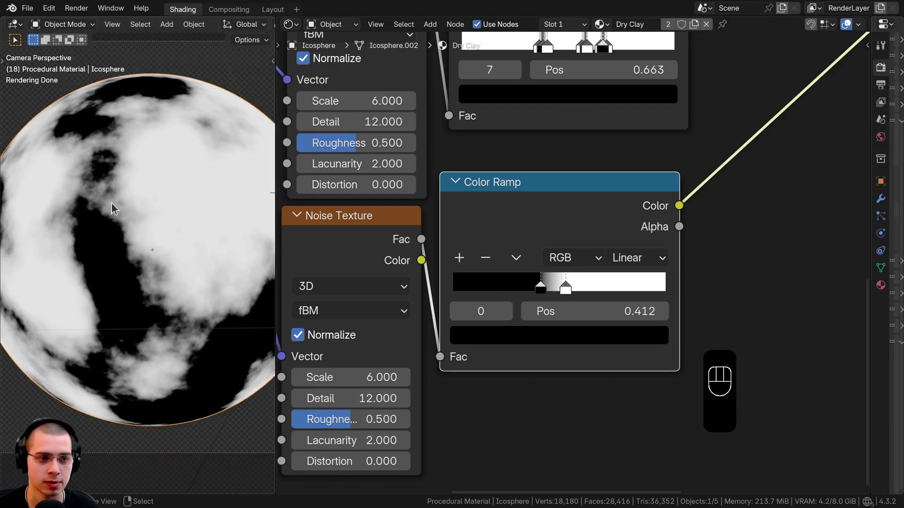
Step: Set the scale of the lower, duplicated Noise Texture to 25
{"action": "scroll", "coordinate": [506, 299], "scroll_direction": "down", "scroll_amount": 4}
{"action": "middle_click_drag", "start_coordinate": [506, 299], "coordinate": [627, 237]}
{"action": "scroll", "coordinate": [500, 171], "scroll_direction": "up", "scroll_amount": 4}
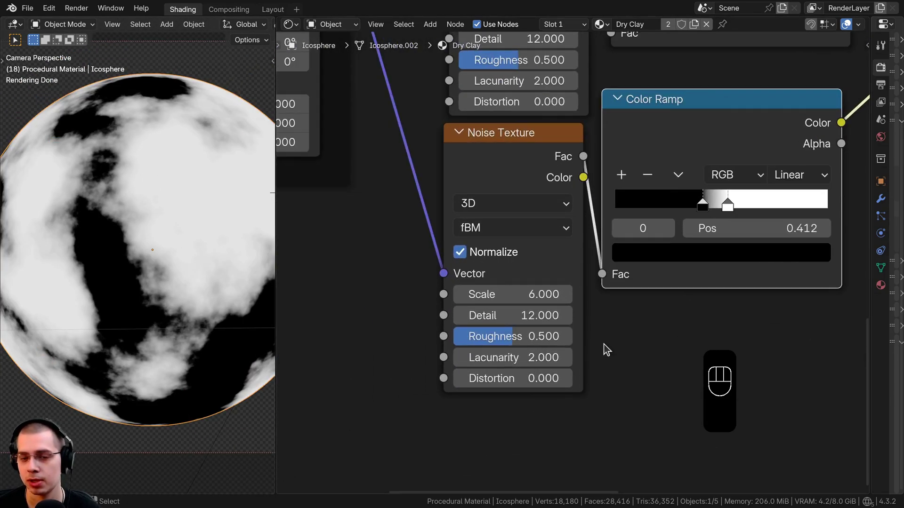
{"action": "double_click", "coordinate": [499, 273]}
{"action": "type", "text": "2"}
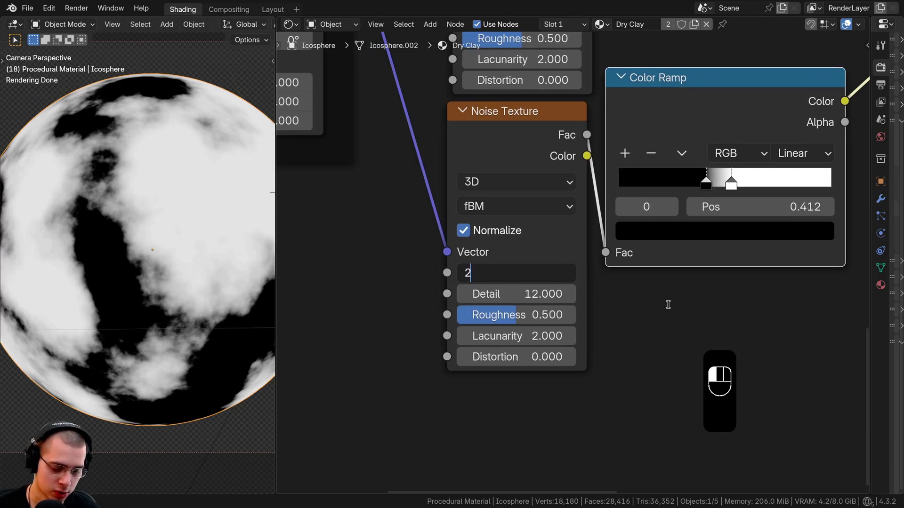
{"action": "type", "text": "5"}
{"action": "key", "text": "Return"}
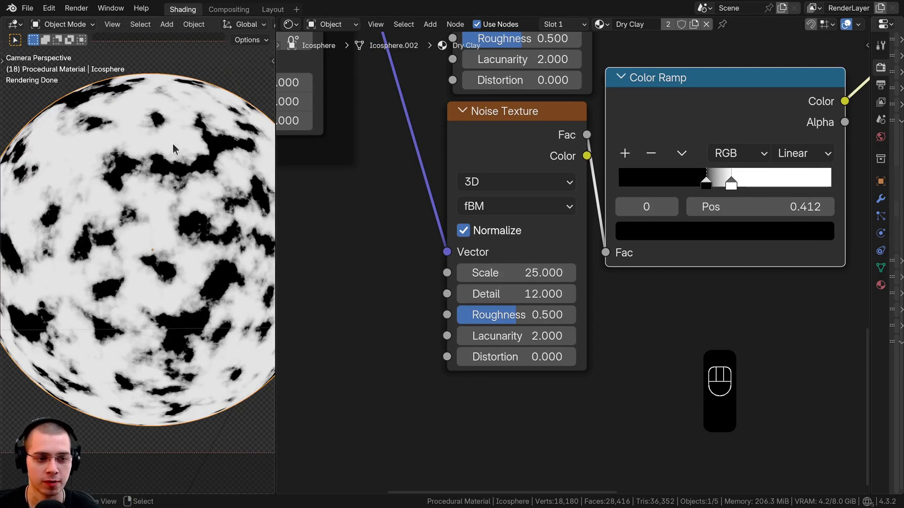
{"action": "scroll", "coordinate": [542, 295], "scroll_direction": "up", "scroll_amount": 1}
{"action": "middle_click_drag", "start_coordinate": [542, 297], "coordinate": [535, 303]}
{"action": "scroll", "coordinate": [537, 294], "scroll_direction": "up", "scroll_amount": 1}
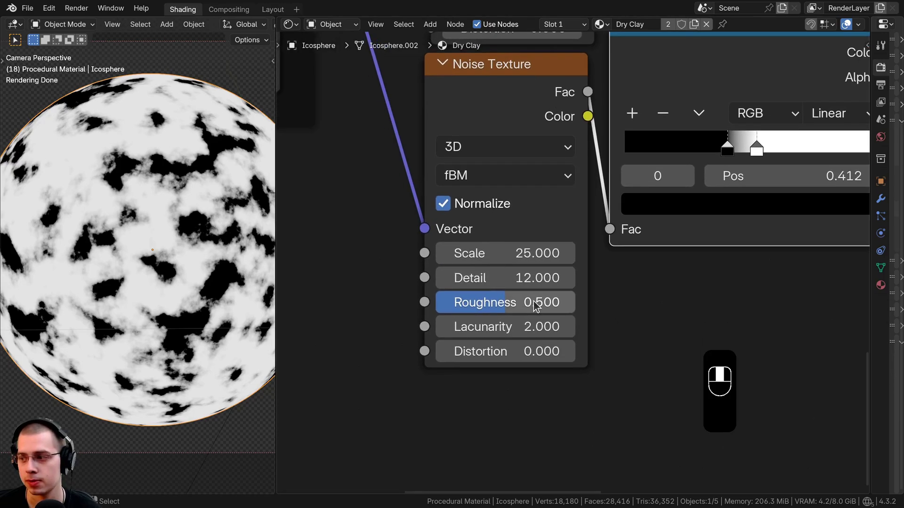
Step: Move the upper Color Ramp down closer to the lower one and merge both ramps into a color Mix node
{"action": "scroll", "coordinate": [541, 227], "scroll_direction": "down", "scroll_amount": 4}
{"action": "scroll", "coordinate": [540, 228], "scroll_direction": "down", "scroll_amount": 3}
{"action": "middle_click_drag", "start_coordinate": [584, 159], "coordinate": [436, 271]}
{"action": "left_click_drag", "start_coordinate": [483, 162], "coordinate": [484, 180]}
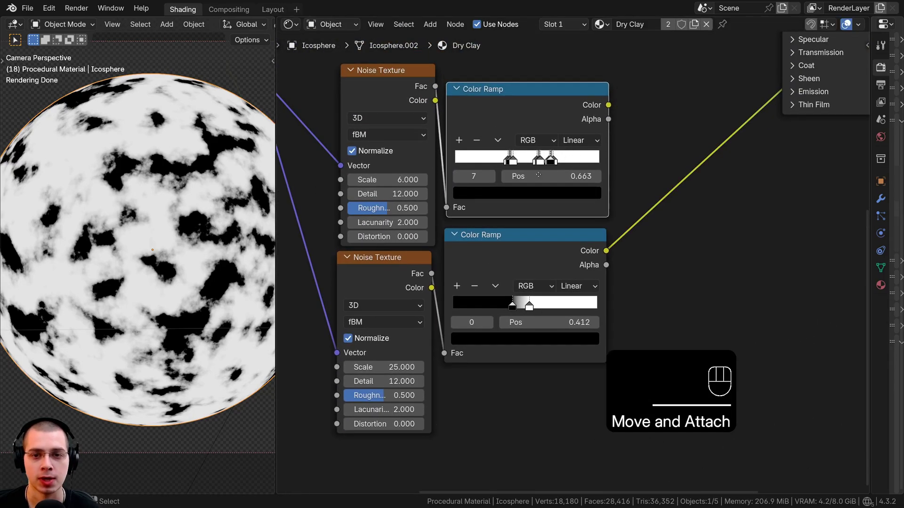
{"action": "middle_click_drag", "start_coordinate": [554, 274], "coordinate": [490, 335]}
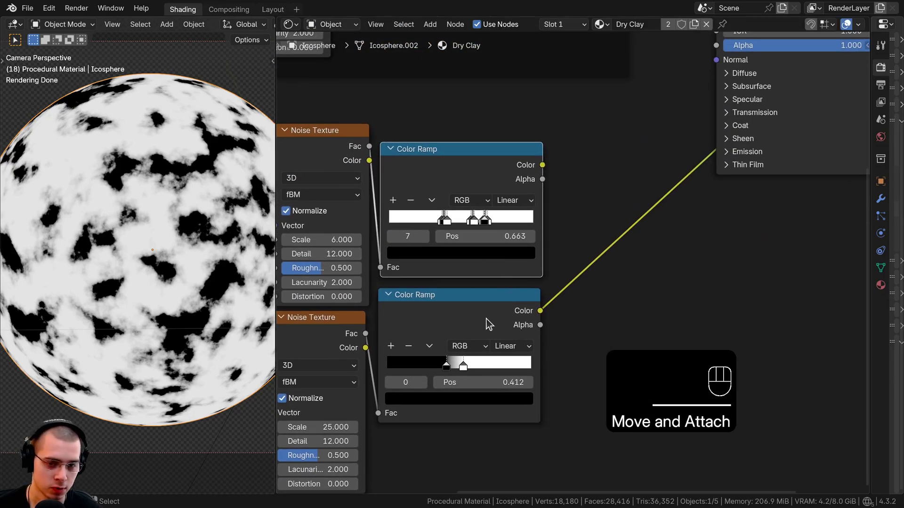
{"action": "left_click", "coordinate": [490, 325], "text": "shift"}
{"action": "left_click", "coordinate": [464, 175], "text": "shift"}
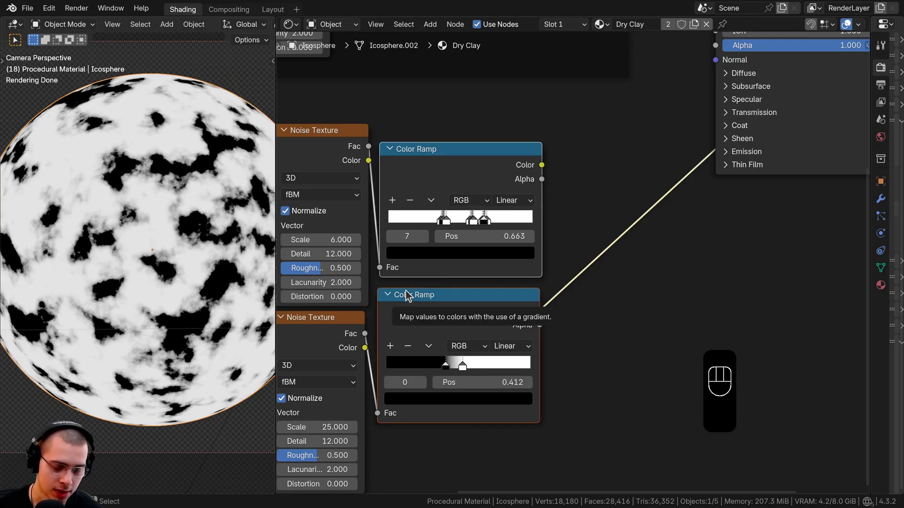
{"action": "key", "text": "ctrl+0"}
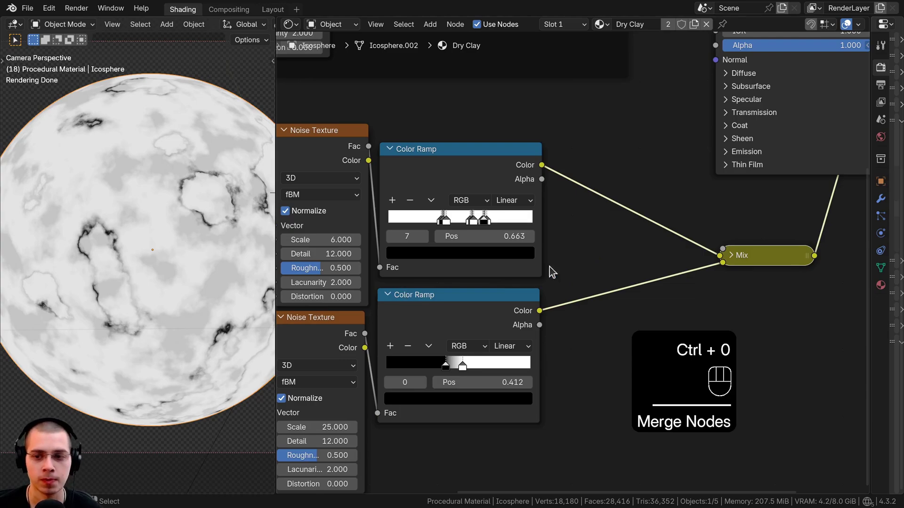
Step: Place the Mix node beside the two Color Ramps, expand it to show its settings, and nudge the lower Color Ramp
{"action": "left_click_drag", "start_coordinate": [733, 265], "coordinate": [613, 168]}
{"action": "left_click", "coordinate": [563, 178]}
{"action": "left_click", "coordinate": [564, 178]}
{"action": "scroll", "coordinate": [573, 264], "scroll_direction": "up", "scroll_amount": 2}
{"action": "left_click_drag", "start_coordinate": [449, 328], "coordinate": [453, 321]}
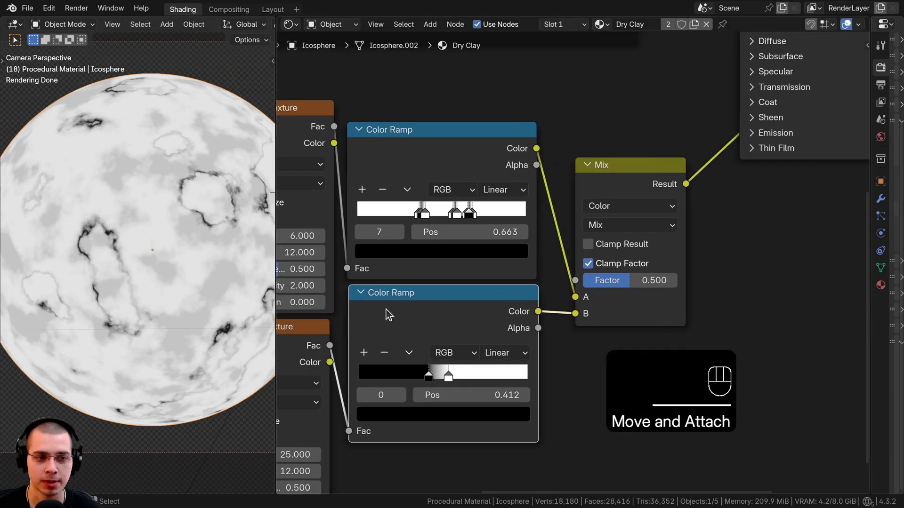
Step: Preview the lower Color Ramp and the Mix node, and connect the lower ramp's color to the Mix Factor only, freeing input B
{"action": "left_click", "coordinate": [420, 318], "text": "ctrl+shift"}
{"action": "left_click", "coordinate": [624, 175], "text": "ctrl+shift"}
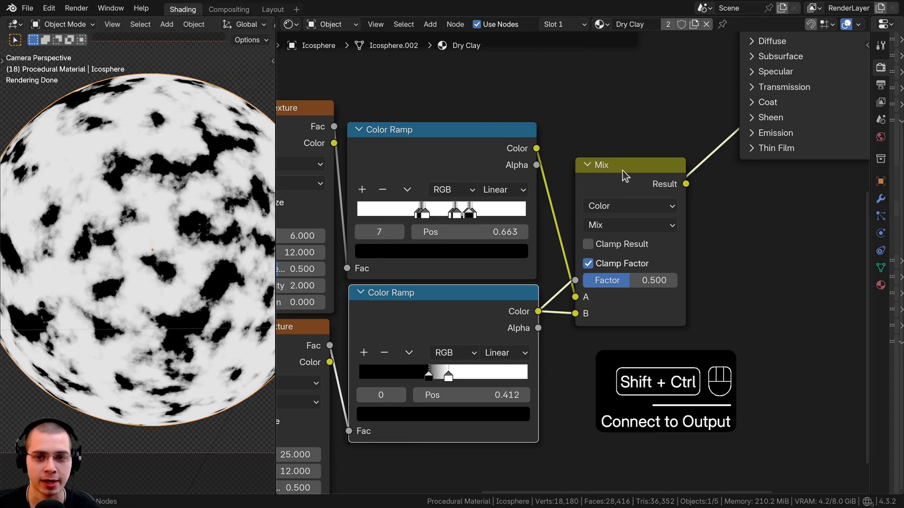
{"action": "left_click_drag", "start_coordinate": [575, 313], "coordinate": [505, 292]}
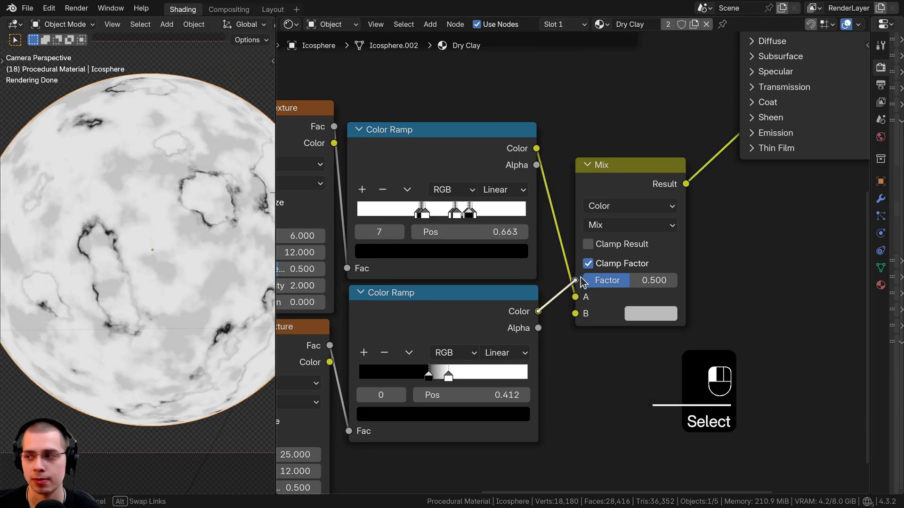
{"action": "mouse_move", "coordinate": [581, 278]}
{"action": "left_mouse_down"}
{"action": "mouse_move", "coordinate": [555, 292]}
{"action": "mouse_move", "coordinate": [579, 300]}
{"action": "left_mouse_up"}
Step: Set the Mix node's B color to pure white and inspect the masked cracks on the sphere
{"action": "left_click", "coordinate": [468, 160]}
{"action": "left_click", "coordinate": [655, 318]}
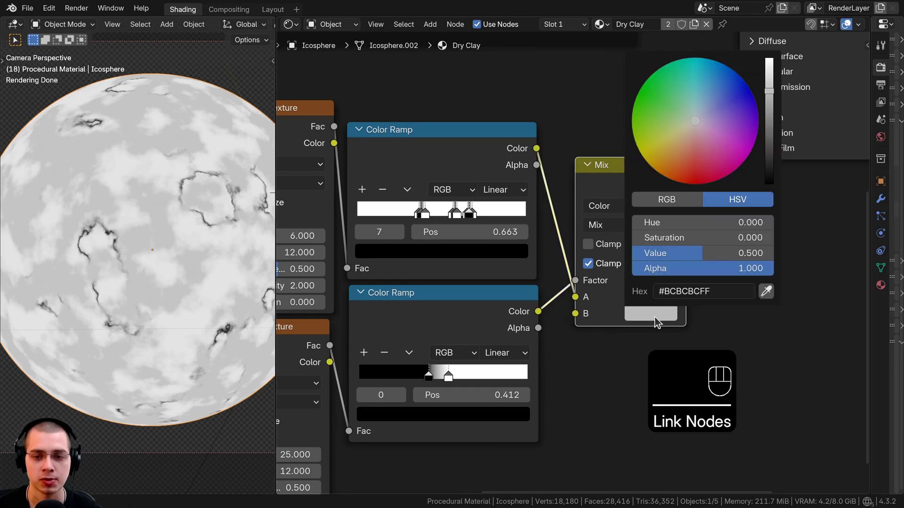
{"action": "left_click_drag", "start_coordinate": [769, 112], "coordinate": [769, 58]}
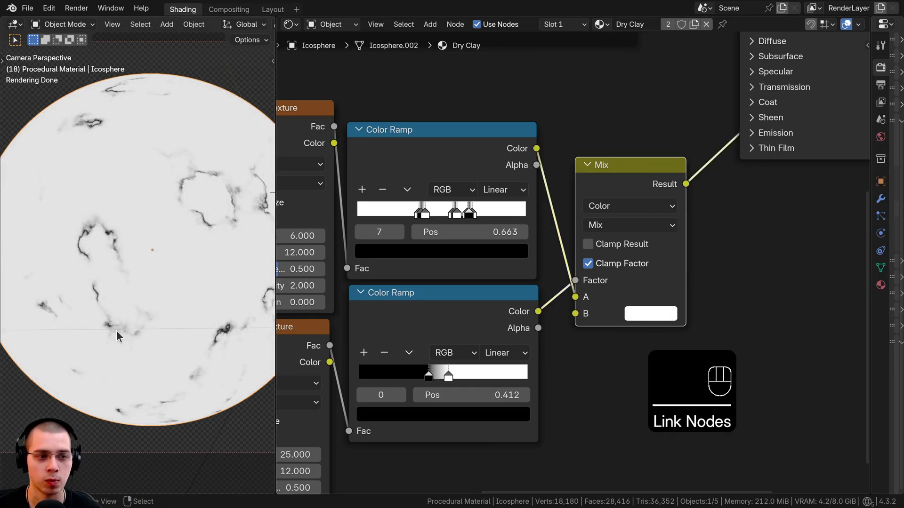
{"action": "scroll", "coordinate": [82, 203], "scroll_direction": "up", "scroll_amount": 3}
{"action": "scroll", "coordinate": [209, 200], "scroll_direction": "down", "scroll_amount": 4}
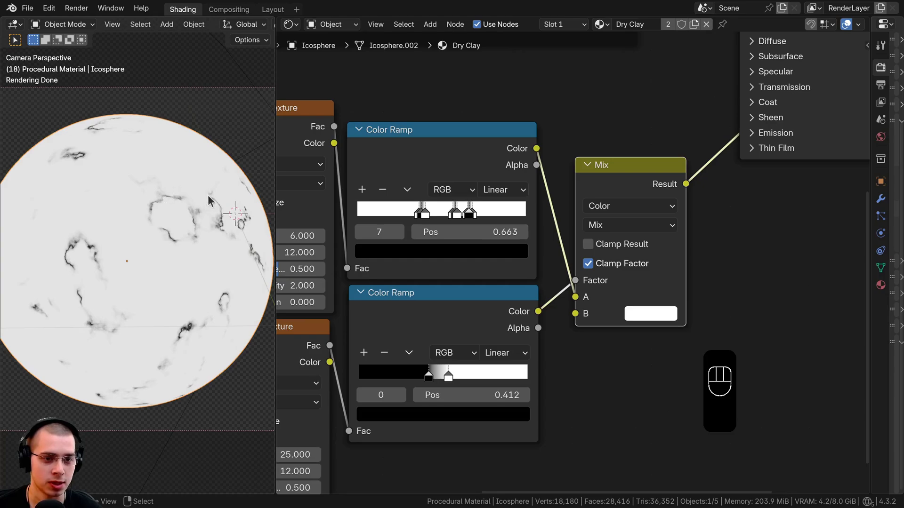
Step: Move the lower Color Ramp's white stop to 0.520, checking the mask and the Mix result
{"action": "scroll", "coordinate": [422, 372], "scroll_direction": "up", "scroll_amount": 2}
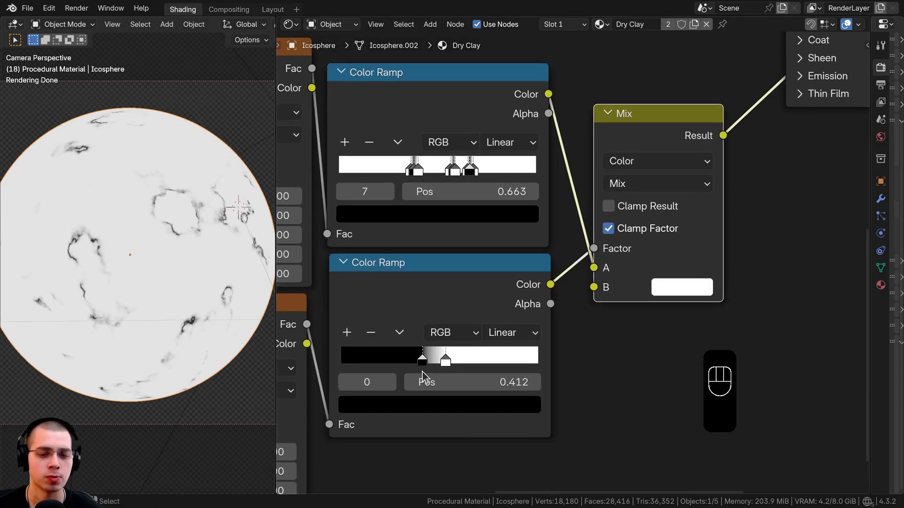
{"action": "left_click", "coordinate": [439, 361]}
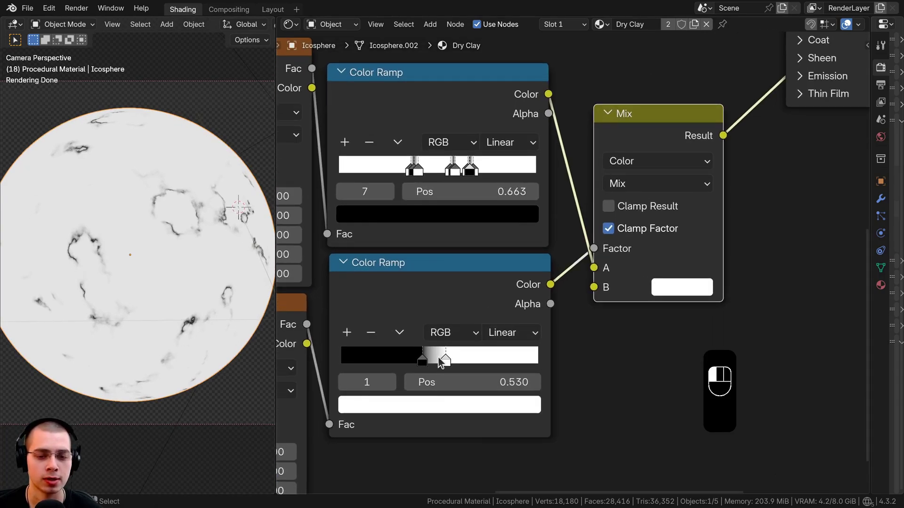
{"action": "left_click", "coordinate": [425, 301], "text": "ctrl+shift"}
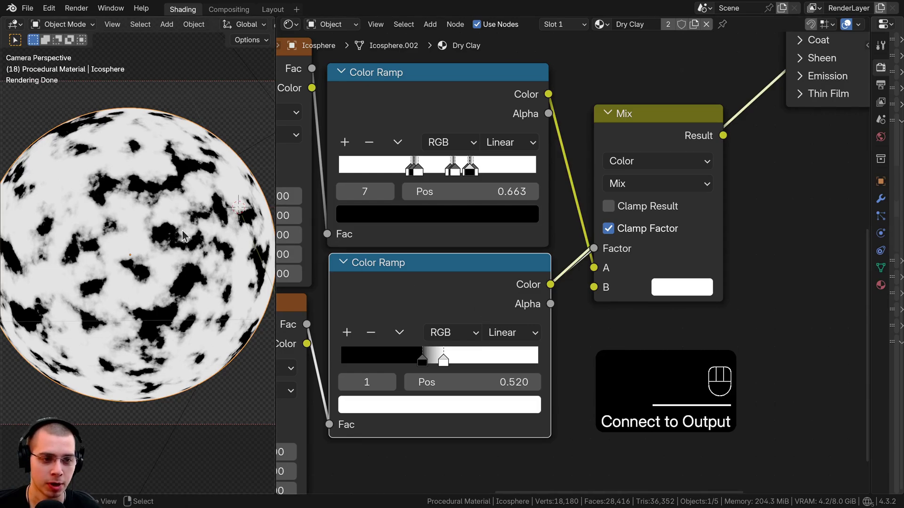
{"action": "left_click", "coordinate": [653, 136], "text": "ctrl+shift"}
Step: Compare the crack lines, the noise mask and the Mix output on the sphere by previewing each node in turn
{"action": "scroll", "coordinate": [574, 264], "scroll_direction": "up", "scroll_amount": 1}
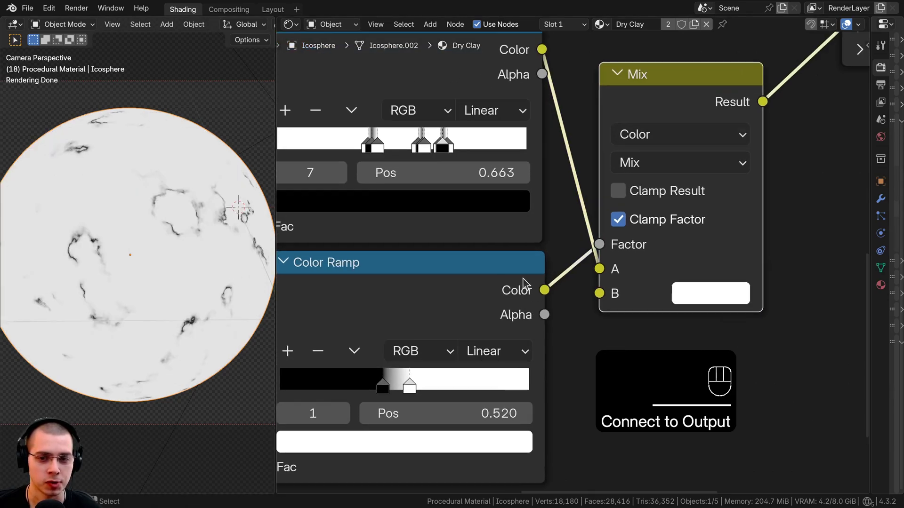
{"action": "scroll", "coordinate": [452, 80], "scroll_direction": "down", "scroll_amount": 1}
{"action": "left_click", "coordinate": [426, 115], "text": "ctrl+shift"}
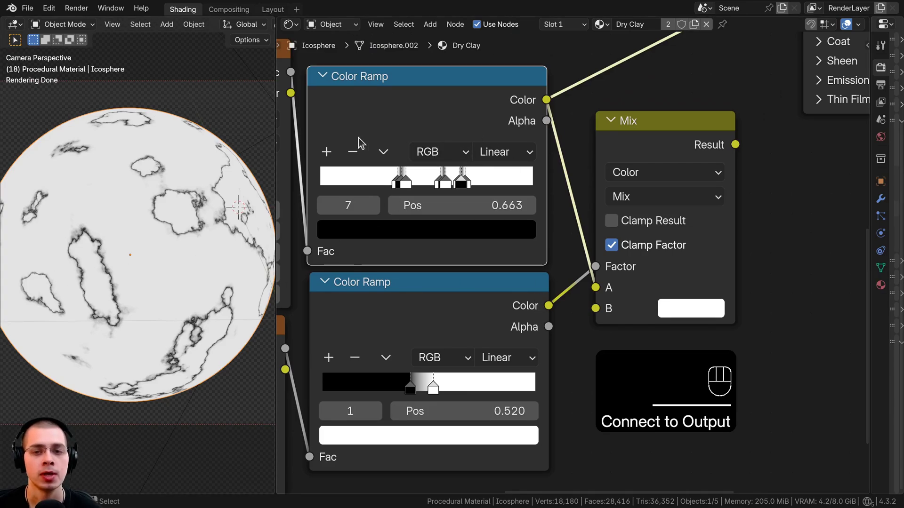
{"action": "left_click", "coordinate": [648, 127], "text": "ctrl+shift"}
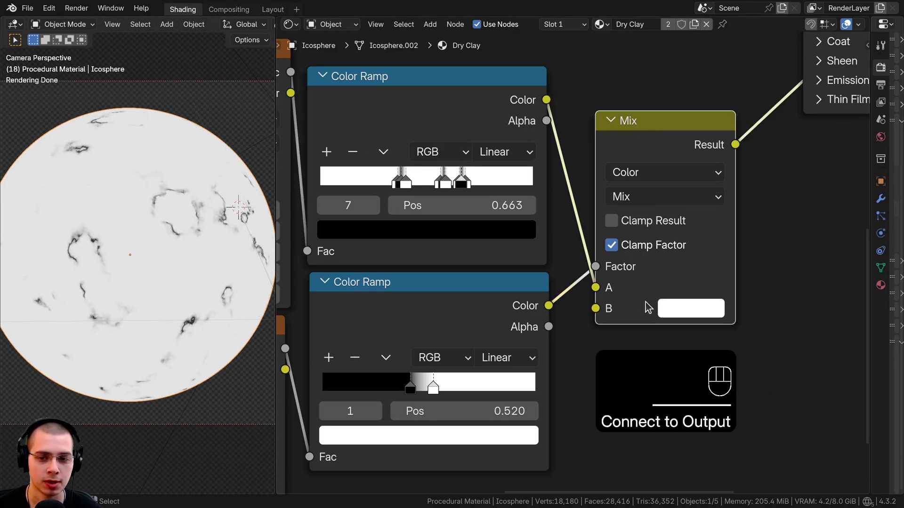
{"action": "left_click", "coordinate": [442, 313], "text": "ctrl+shift"}
{"action": "scroll", "coordinate": [97, 229], "scroll_direction": "up", "scroll_amount": 4}
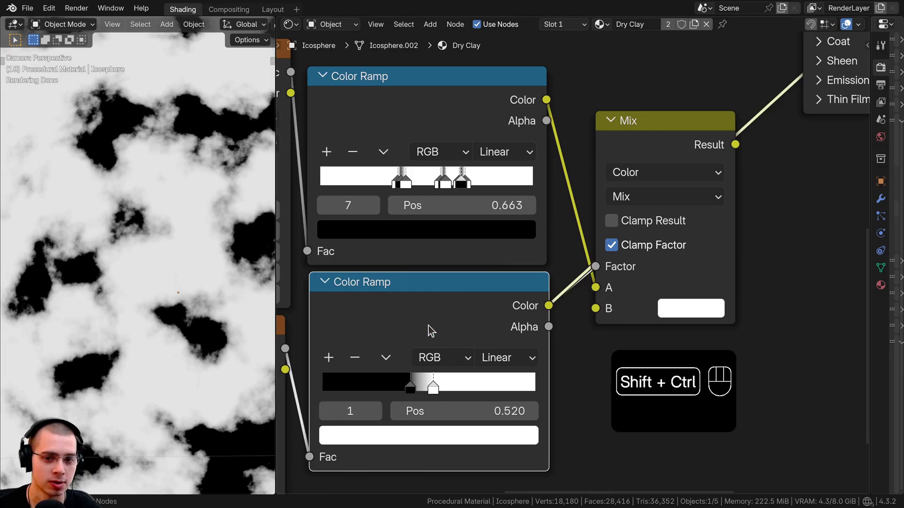
{"action": "left_click", "coordinate": [639, 165], "text": "ctrl+shift"}
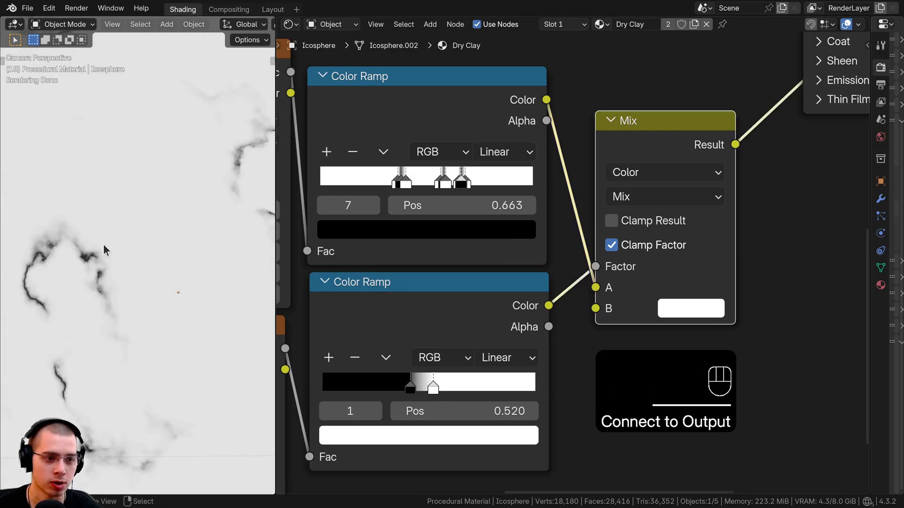
{"action": "left_click", "coordinate": [384, 343], "text": "ctrl+shift"}
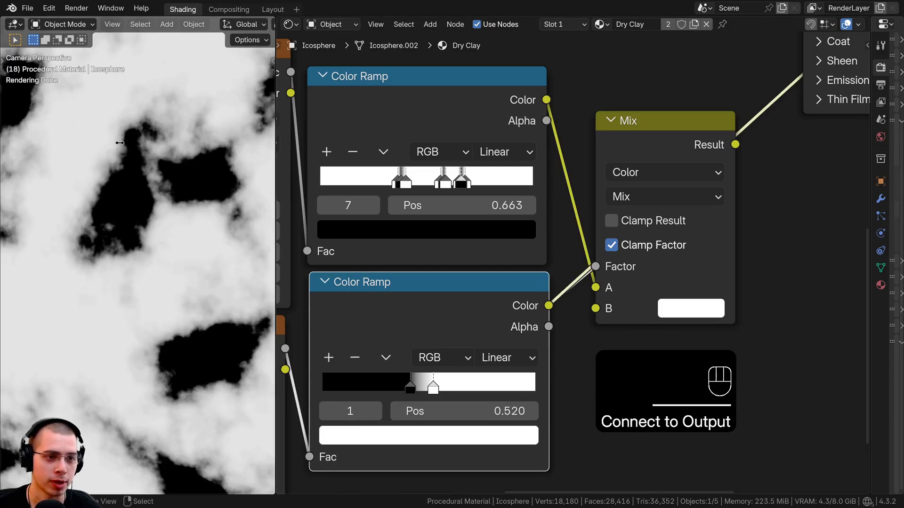
{"action": "left_click", "coordinate": [646, 172], "text": "ctrl+shift"}
{"action": "scroll", "coordinate": [142, 207], "scroll_direction": "down", "scroll_amount": 5}
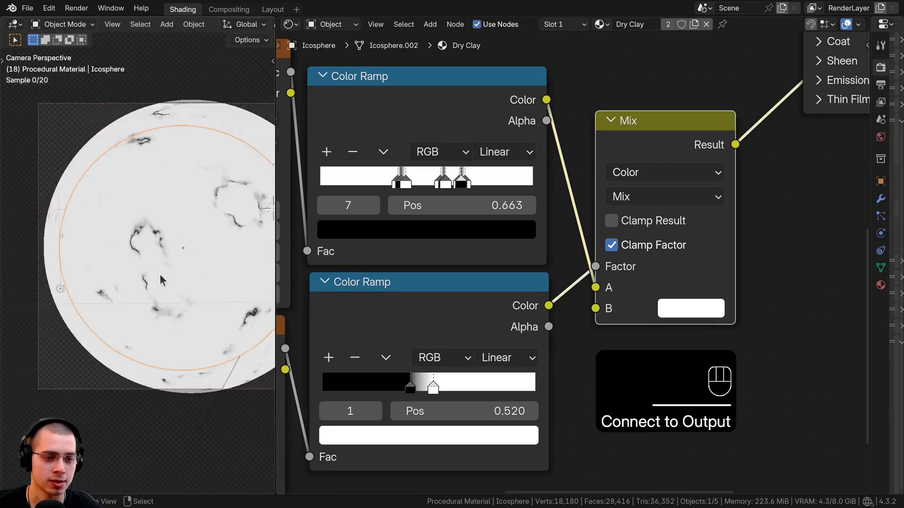
Step: Join both Noise Textures, both Color Ramps and the Mix node in a frame labelled "Cracks"
{"action": "scroll", "coordinate": [633, 393], "scroll_direction": "down", "scroll_amount": 4}
{"action": "left_click_drag", "start_coordinate": [632, 393], "coordinate": [414, 198]}
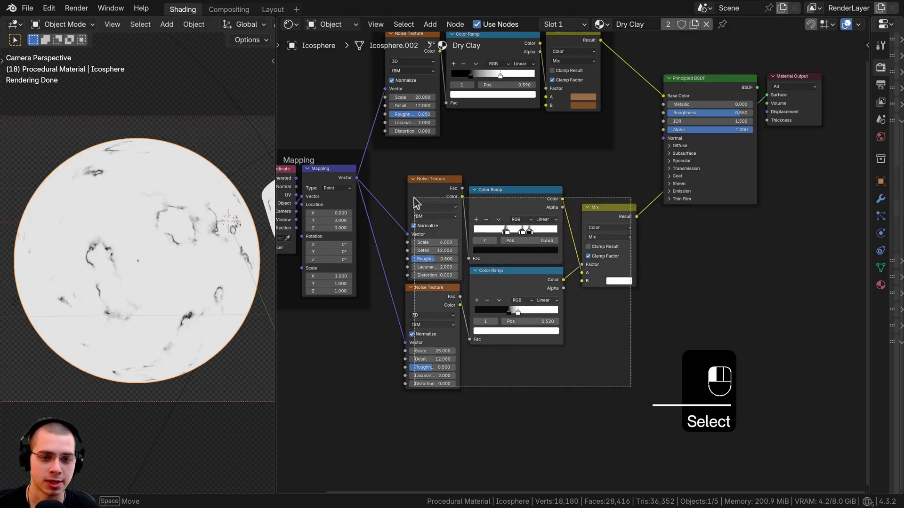
{"action": "key", "text": "ctrl+j"}
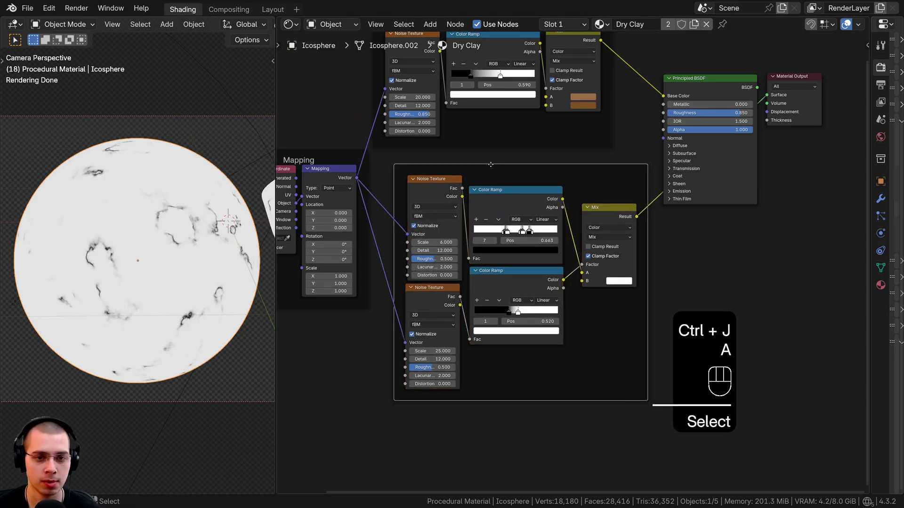
{"action": "key", "text": "F2"}
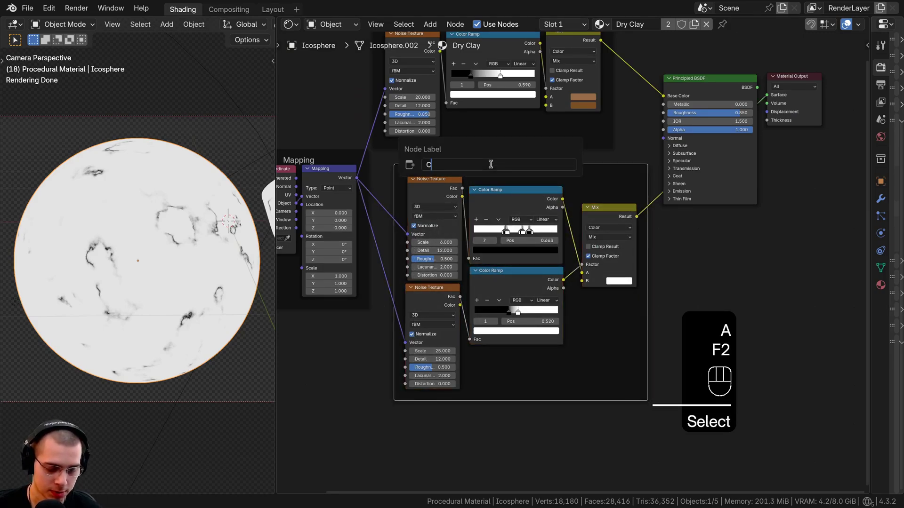
{"action": "type", "text": "Cracks"}
{"action": "key", "text": "Return"}
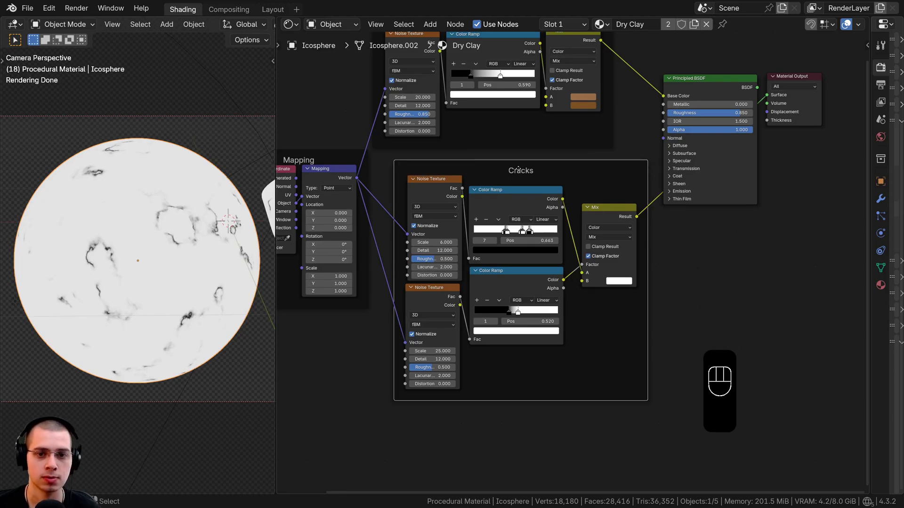
Step: Reposition the Cracks frame and move the Principled BSDF and Material Output farther away to make room for more nodes
{"action": "left_click_drag", "start_coordinate": [518, 169], "coordinate": [500, 171]}
{"action": "scroll", "coordinate": [678, 228], "scroll_direction": "up", "scroll_amount": 1}
{"action": "middle_click_drag", "start_coordinate": [683, 227], "coordinate": [559, 277]}
{"action": "left_click_drag", "start_coordinate": [703, 314], "coordinate": [541, 47]}
{"action": "key", "text": "g"}
{"action": "left_click", "coordinate": [706, 172]}
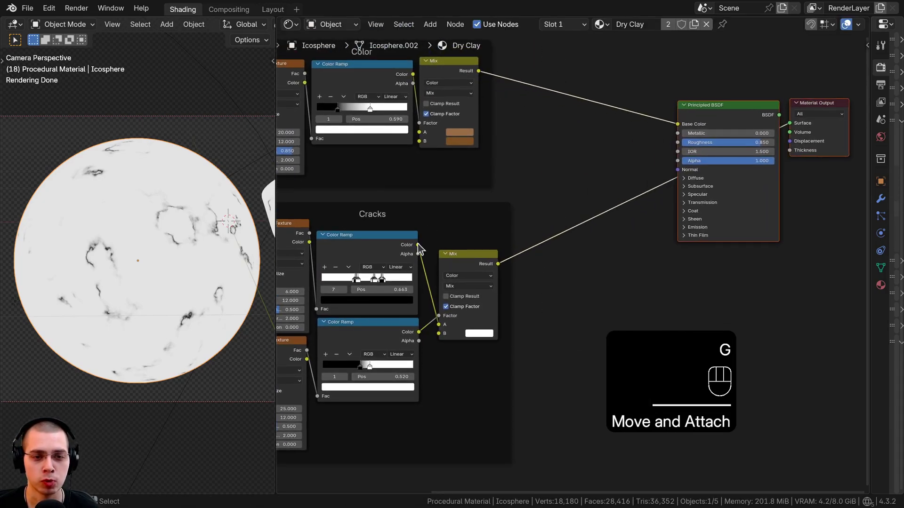
{"action": "middle_click_drag", "start_coordinate": [418, 245], "coordinate": [422, 186]}
{"action": "key", "text": "g"}
{"action": "left_click", "coordinate": [424, 163]}
{"action": "scroll", "coordinate": [434, 164], "scroll_direction": "up", "scroll_amount": 2}
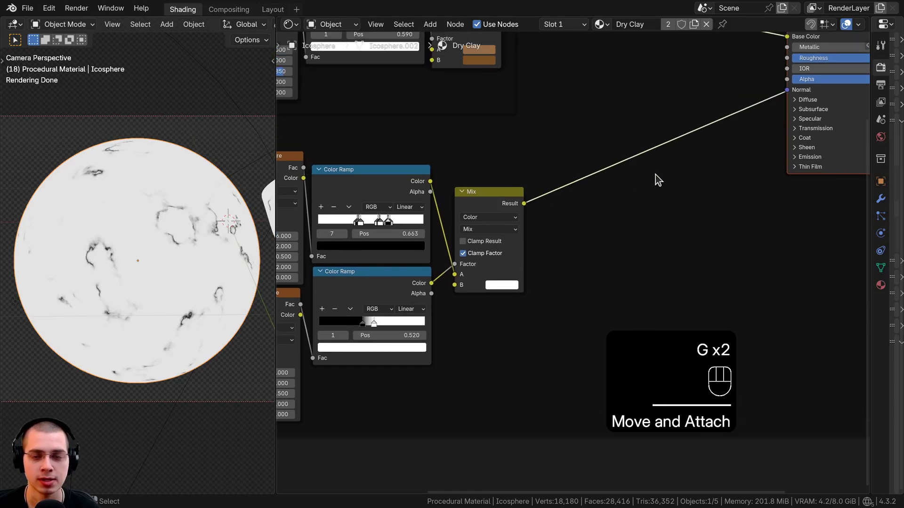
Step: Insert a Hue/Saturation/Value node on the Cracks Mix output and place it beside the Mix node inside the frame
{"action": "key", "text": "shift+a"}
{"action": "type", "text": "hue"}
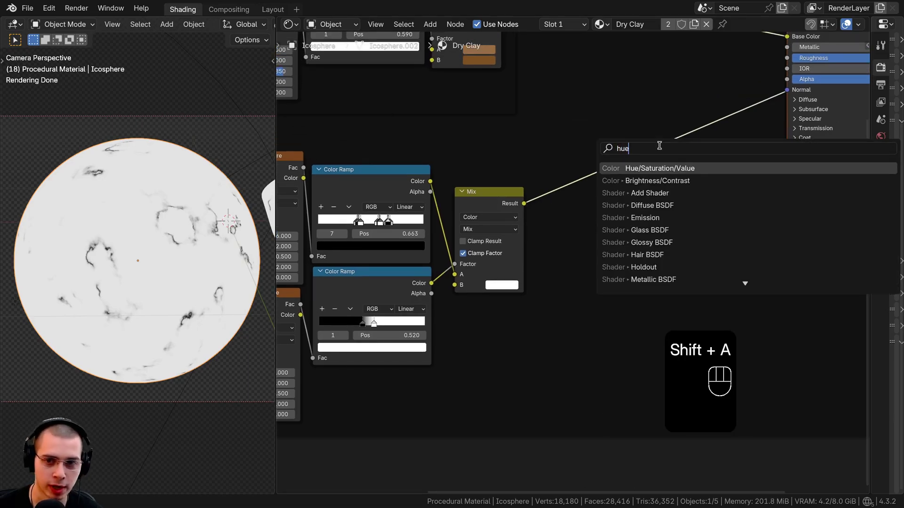
{"action": "left_click", "coordinate": [672, 169]}
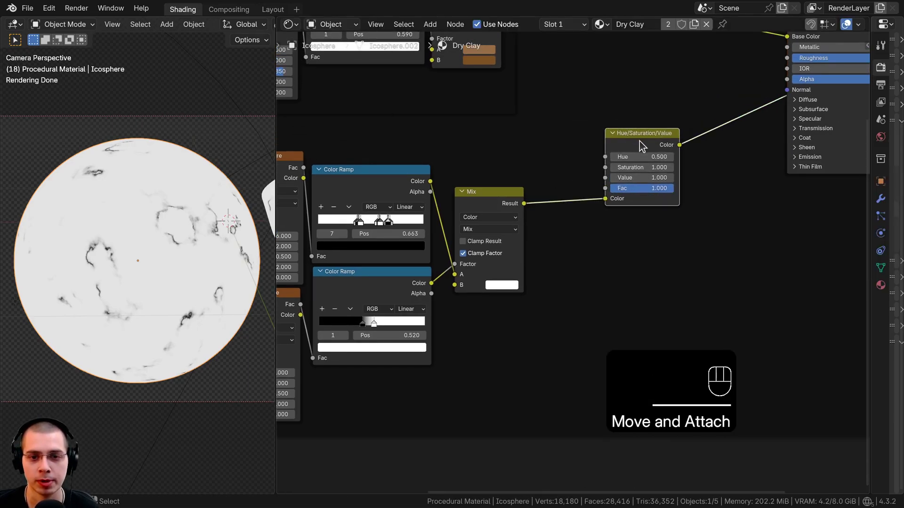
{"action": "left_click", "coordinate": [523, 219]}
{"action": "scroll", "coordinate": [535, 250], "scroll_direction": "up", "scroll_amount": 3}
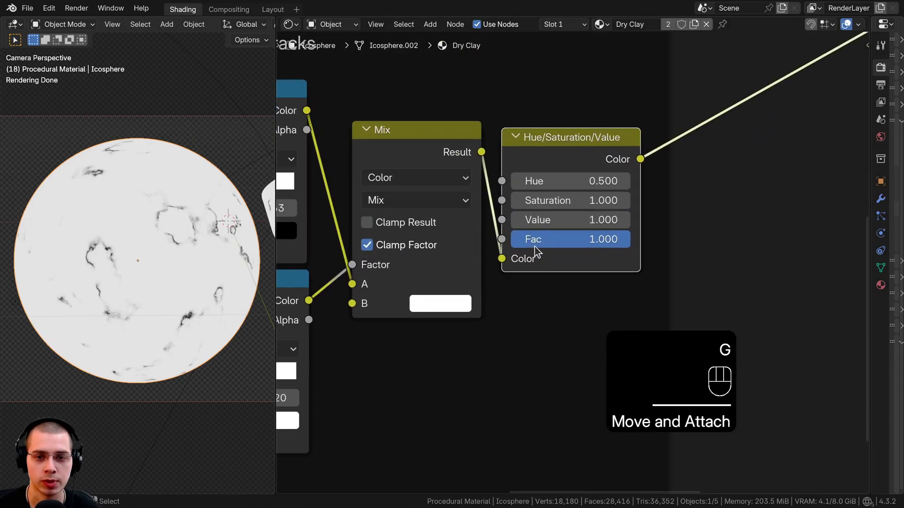
Step: Try adjusting the Hue/Saturation/Value node's Value, cancel the change, and nudge the node into place beside the Mix node
{"action": "mouse_move", "coordinate": [555, 217]}
{"action": "left_mouse_down", "text": "shift"}
{"action": "mouse_move", "coordinate": [602, 217]}
{"action": "mouse_move", "coordinate": [518, 217]}
{"action": "mouse_move", "coordinate": [612, 220]}
{"action": "left_mouse_up", "text": "shift"}
{"action": "right_click", "coordinate": [612, 220]}
{"action": "left_click_drag", "start_coordinate": [563, 169], "coordinate": [557, 167]}
{"action": "scroll", "coordinate": [602, 172], "scroll_direction": "down", "scroll_amount": 2}
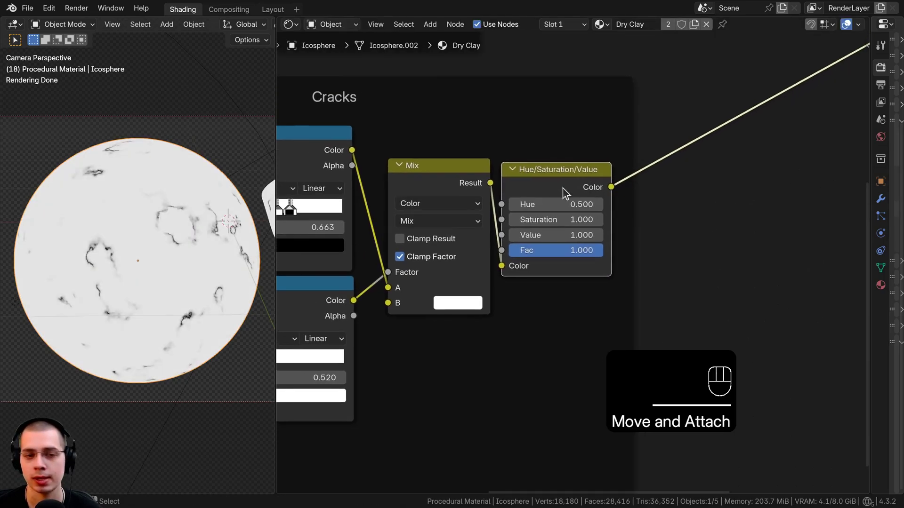
{"action": "scroll", "coordinate": [117, 255], "scroll_direction": "up", "scroll_amount": 5}
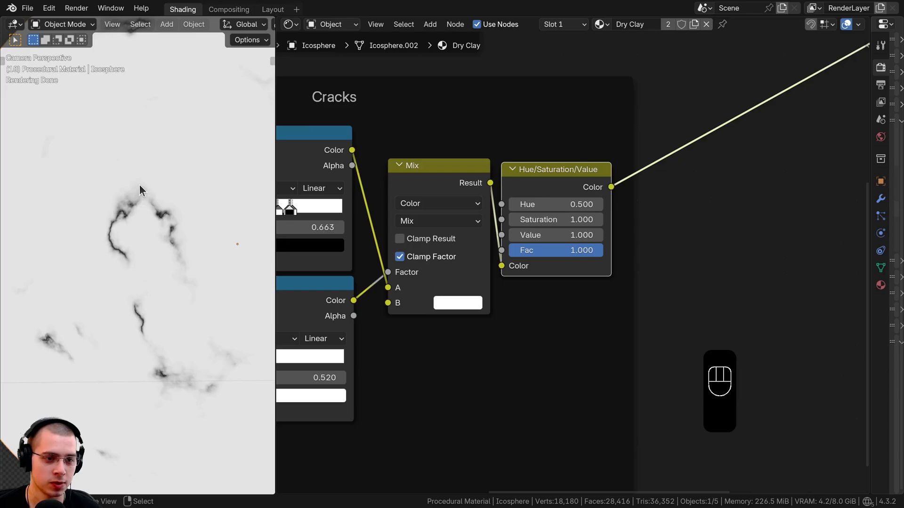
Step: Add a Color Ramp on the Hue/Saturation/Value output and place it beside that node inside the Cracks frame
{"action": "scroll", "coordinate": [370, 203], "scroll_direction": "down", "scroll_amount": 2}
{"action": "left_click", "coordinate": [370, 203]}
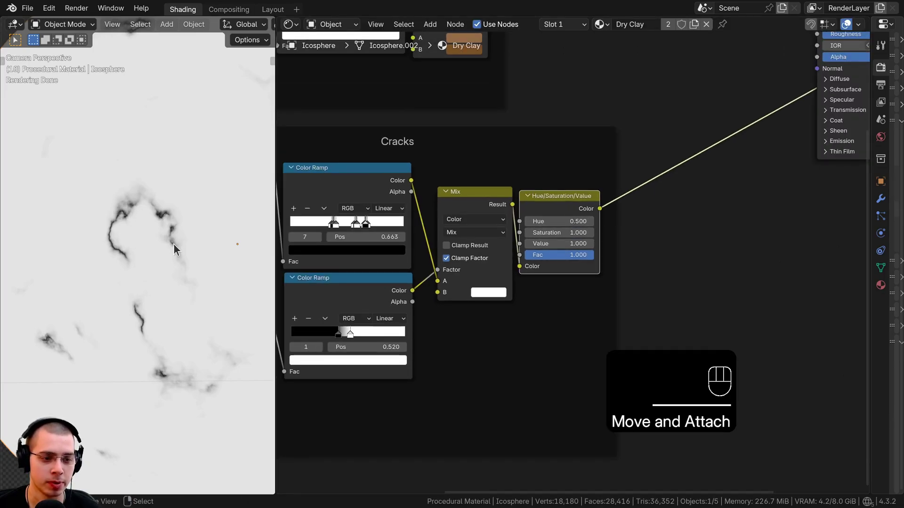
{"action": "key", "text": "shift+a"}
{"action": "type", "text": "col"}
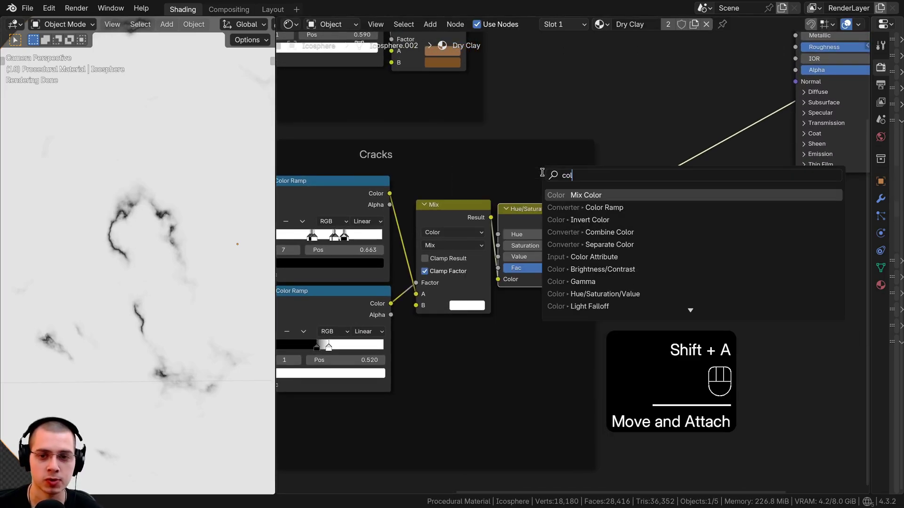
{"action": "left_click", "coordinate": [595, 207]}
{"action": "left_click", "coordinate": [672, 150]}
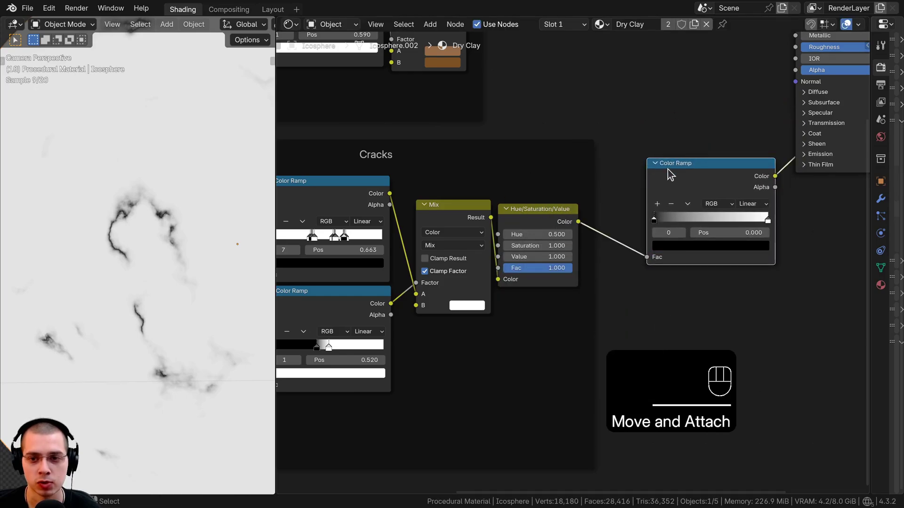
{"action": "left_click_drag", "start_coordinate": [668, 173], "coordinate": [546, 176]}
{"action": "left_click_drag", "start_coordinate": [555, 175], "coordinate": [623, 198]}
{"action": "left_click", "coordinate": [626, 204]}
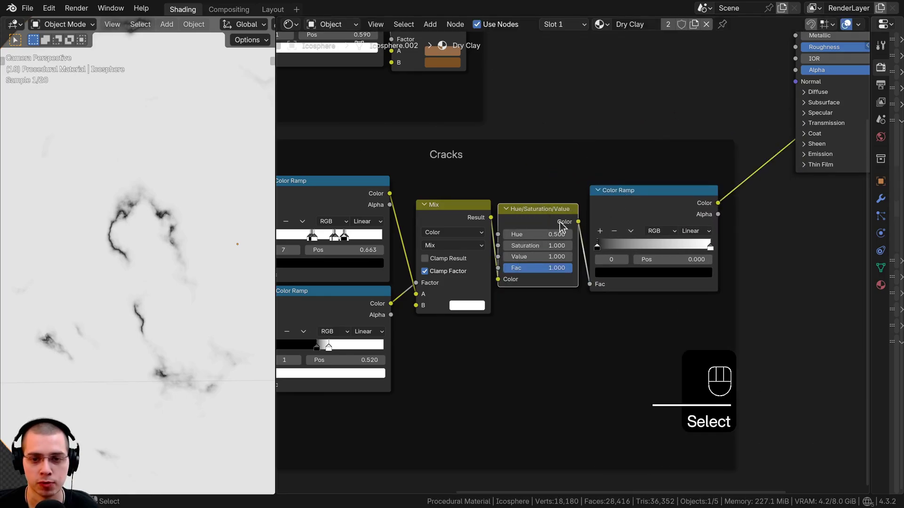
Step: Sharpen the cracks by moving the new Color Ramp's black stop to 0.221 and white stop to 0.658, then nudge the node
{"action": "scroll", "coordinate": [520, 221], "scroll_direction": "up", "scroll_amount": 2}
{"action": "left_click_drag", "start_coordinate": [527, 238], "coordinate": [565, 240]}
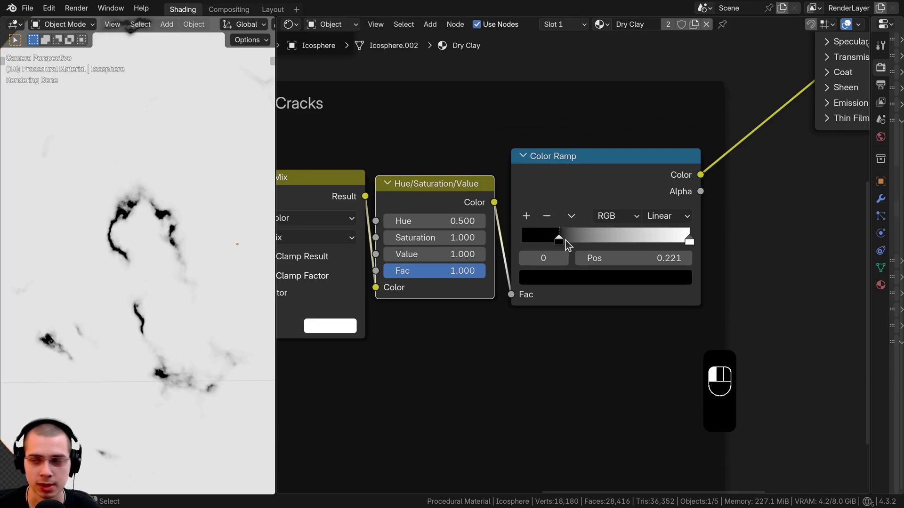
{"action": "left_click_drag", "start_coordinate": [682, 239], "coordinate": [621, 231]}
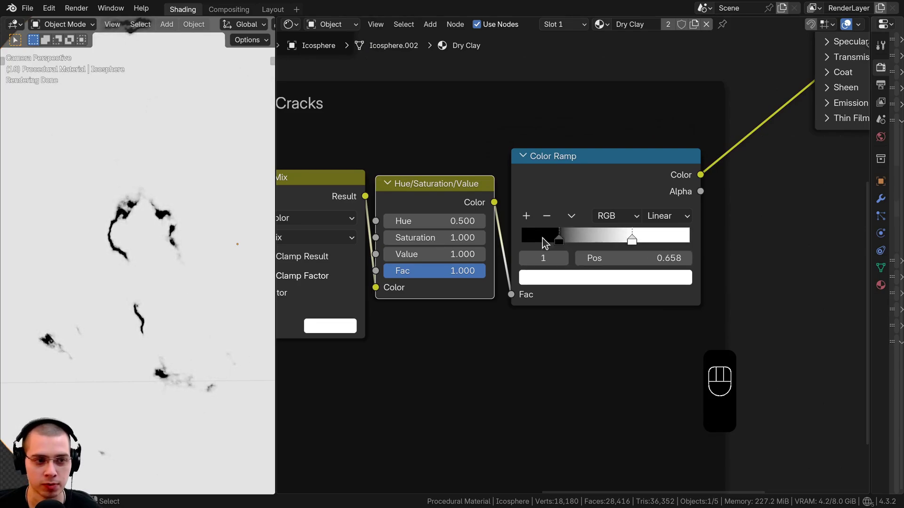
{"action": "scroll", "coordinate": [188, 337], "scroll_direction": "down", "scroll_amount": 5}
{"action": "scroll", "coordinate": [97, 199], "scroll_direction": "up", "scroll_amount": 5}
{"action": "scroll", "coordinate": [108, 148], "scroll_direction": "down", "scroll_amount": 3}
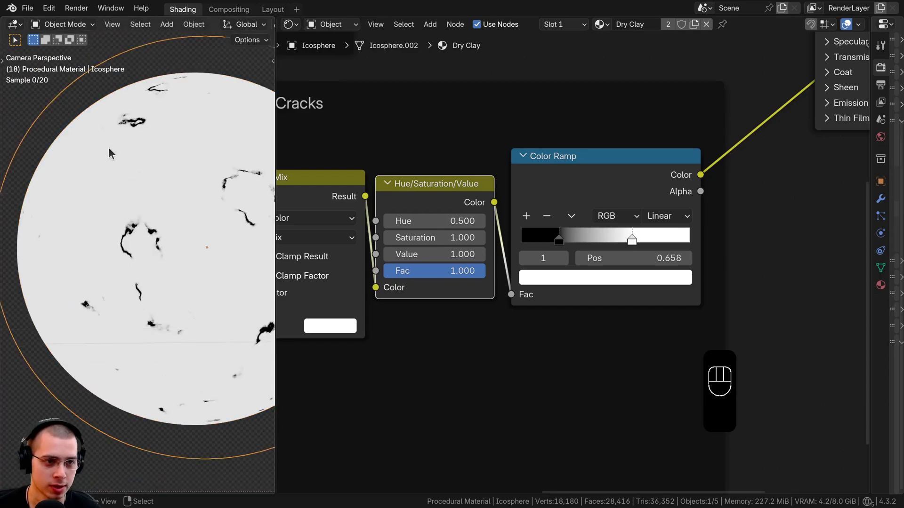
{"action": "scroll", "coordinate": [122, 201], "scroll_direction": "up", "scroll_amount": 4}
{"action": "left_click_drag", "start_coordinate": [524, 211], "coordinate": [520, 217]}
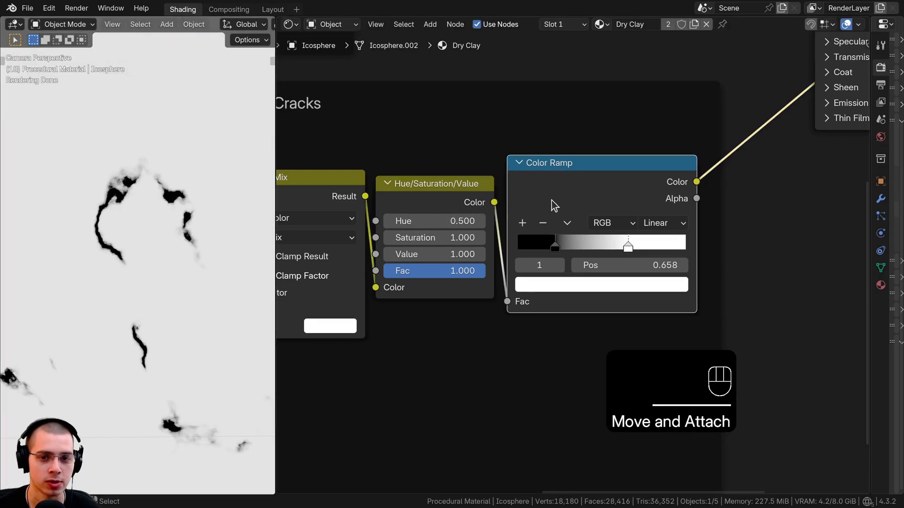
Step: Reconnect the Principled BSDF to the Material Output's Surface in place of the Cracks Color Ramp preview
{"action": "scroll", "coordinate": [552, 201], "scroll_direction": "down", "scroll_amount": 13}
{"action": "middle_click_drag", "start_coordinate": [662, 222], "coordinate": [583, 268]}
{"action": "scroll", "coordinate": [583, 268], "scroll_direction": "up", "scroll_amount": 2}
{"action": "left_click", "coordinate": [633, 143], "text": "ctrl+shift"}
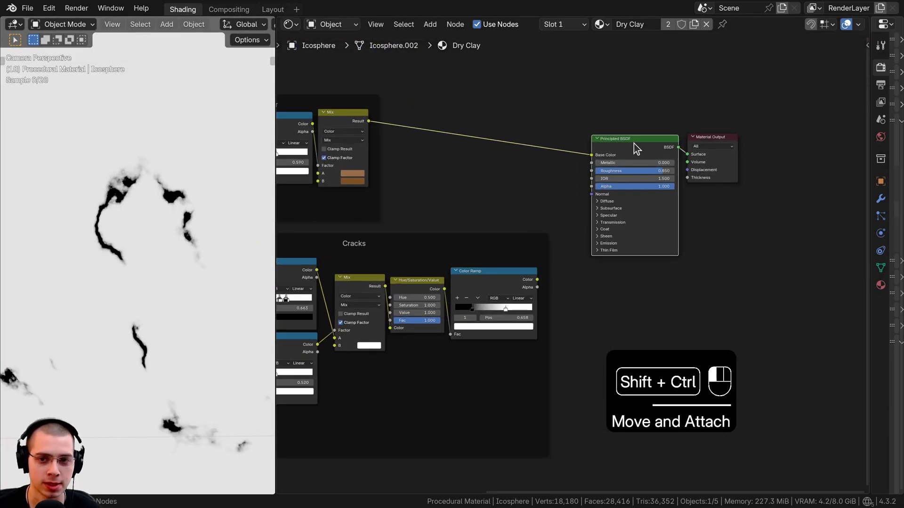
Step: Move the Principled BSDF and Material Output farther from the Cracks frame to free space between them
{"action": "left_click_drag", "start_coordinate": [635, 115], "coordinate": [768, 168]}
{"action": "key", "text": "g"}
{"action": "left_click", "coordinate": [612, 200]}
{"action": "scroll", "coordinate": [566, 265], "scroll_direction": "down", "scroll_amount": 1}
{"action": "scroll", "coordinate": [101, 241], "scroll_direction": "down", "scroll_amount": 5}
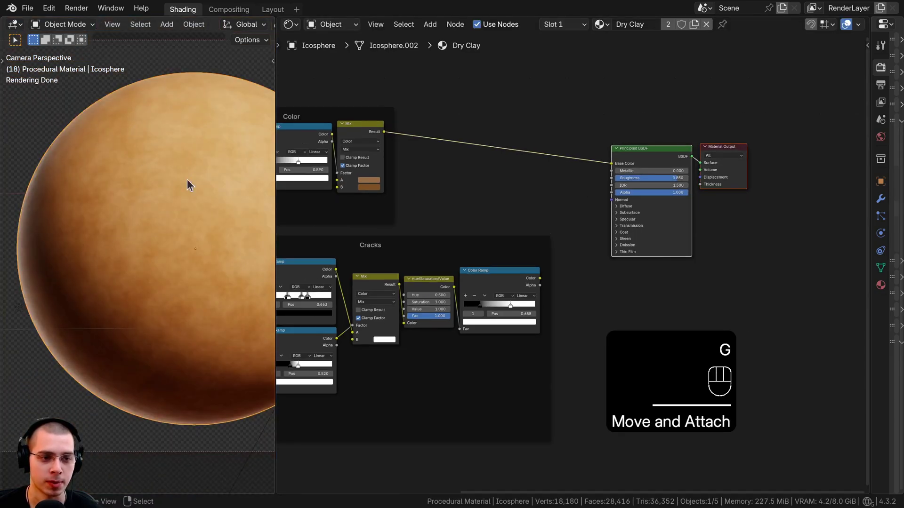
{"action": "middle_click_drag", "start_coordinate": [188, 179], "coordinate": [180, 178], "text": "shift"}
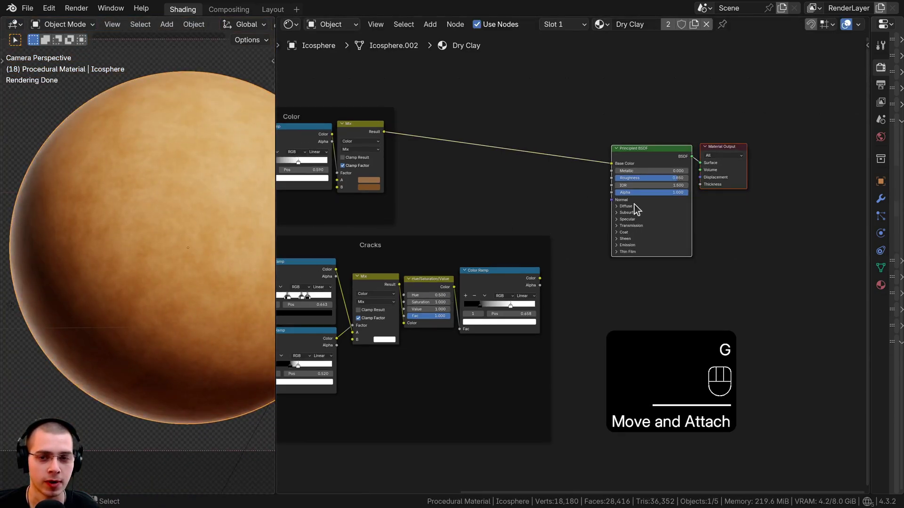
{"action": "scroll", "coordinate": [580, 265], "scroll_direction": "up", "scroll_amount": 4}
{"action": "left_click_drag", "start_coordinate": [642, 35], "coordinate": [824, 212]}
{"action": "key", "text": "g"}
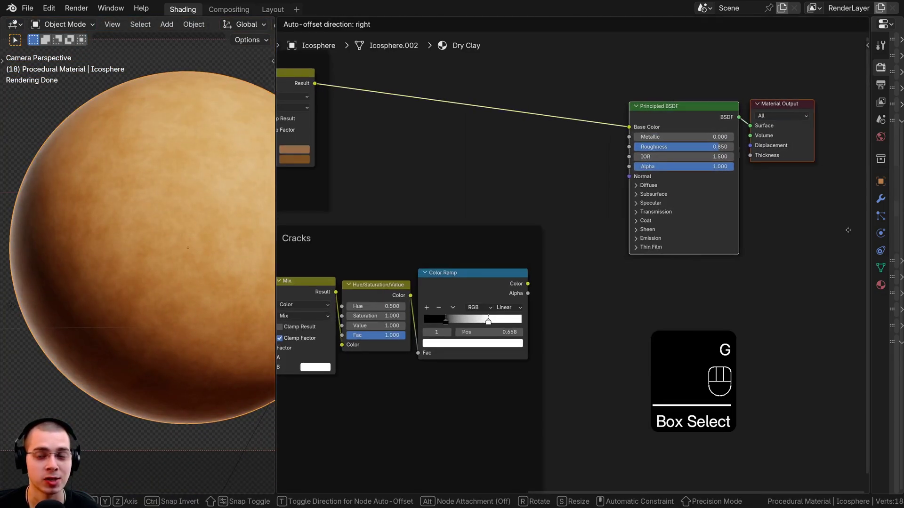
{"action": "left_click", "coordinate": [780, 196]}
Step: Add a Bump node between the Cracks frame and the Principled BSDF, and nudge the last Cracks Color Ramp into place
{"action": "key", "text": "a"}
{"action": "key", "text": "shift+a"}
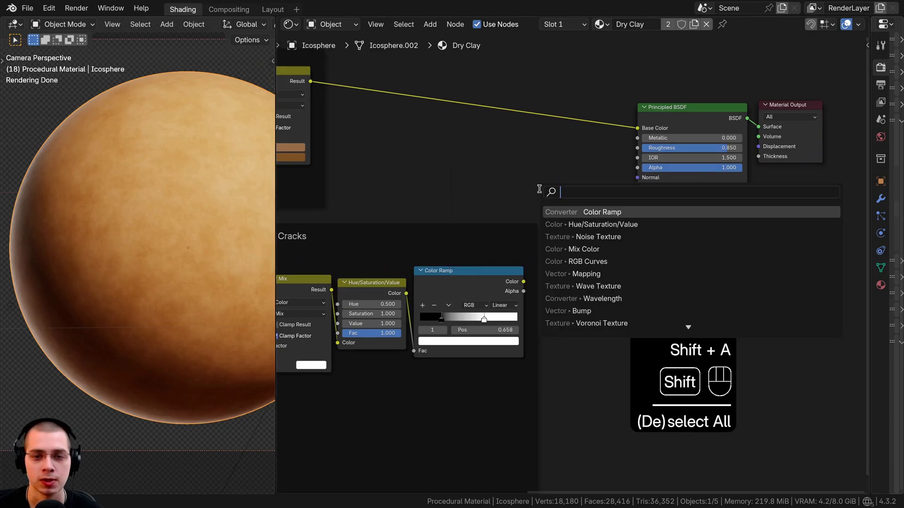
{"action": "type", "text": "bu"}
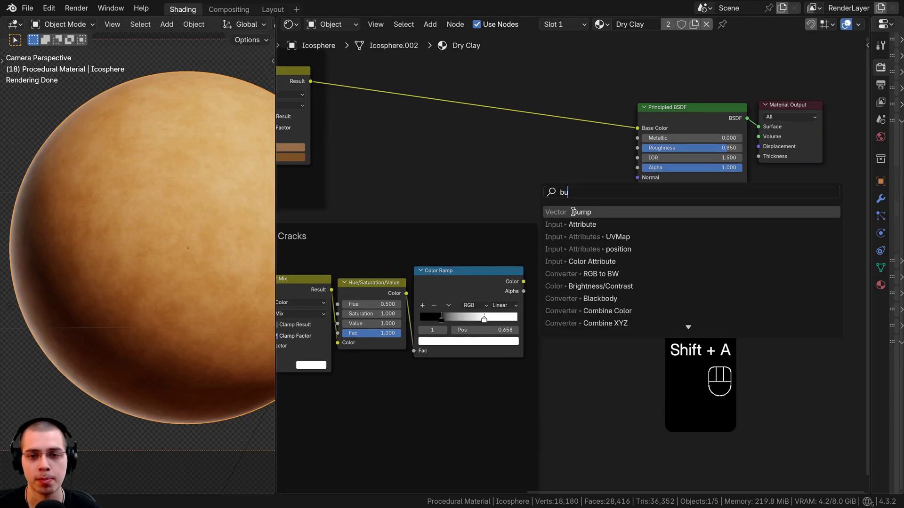
{"action": "key", "text": "Return"}
{"action": "left_click", "coordinate": [557, 263]}
{"action": "scroll", "coordinate": [557, 262], "scroll_direction": "up", "scroll_amount": 1}
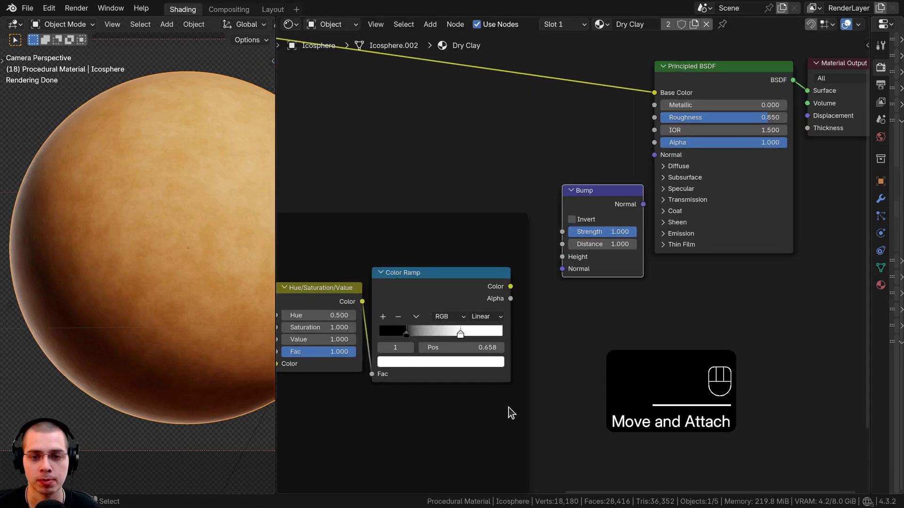
{"action": "left_click", "coordinate": [468, 283]}
{"action": "left_click", "coordinate": [615, 203]}
{"action": "mouse_move", "coordinate": [499, 282]}
{"action": "left_mouse_down"}
{"action": "mouse_move", "coordinate": [511, 269]}
{"action": "mouse_move", "coordinate": [490, 285]}
{"action": "mouse_move", "coordinate": [499, 289]}
{"action": "left_mouse_up"}
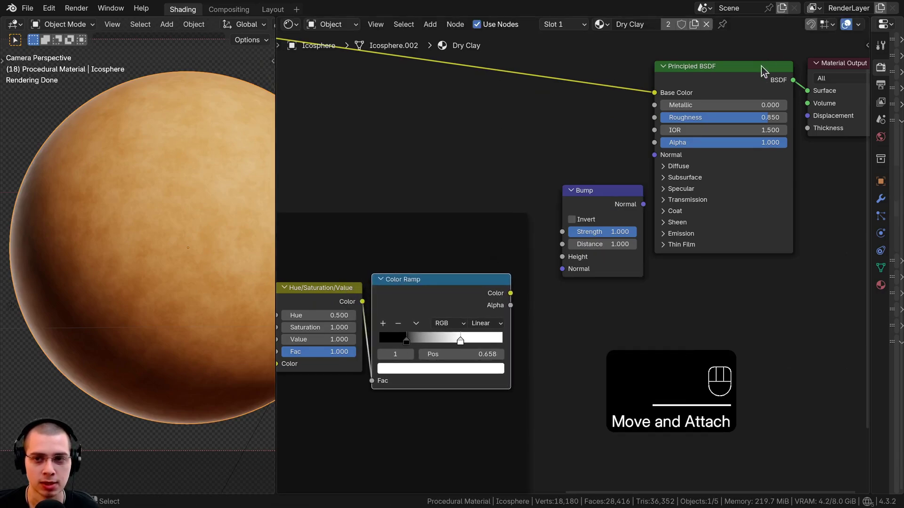
{"action": "left_click", "coordinate": [744, 93]}
{"action": "left_click_drag", "start_coordinate": [374, 291], "coordinate": [369, 285]}
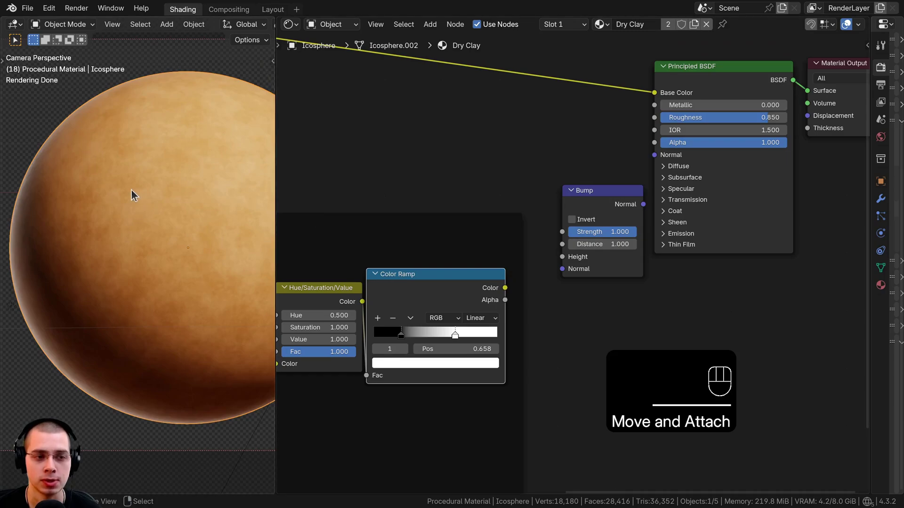
Step: Link the last Cracks Color Ramp's Color to the Bump Height and the Bump Normal to the Principled BSDF's Normal
{"action": "scroll", "coordinate": [426, 281], "scroll_direction": "up", "scroll_amount": 1}
{"action": "left_click", "coordinate": [533, 309]}
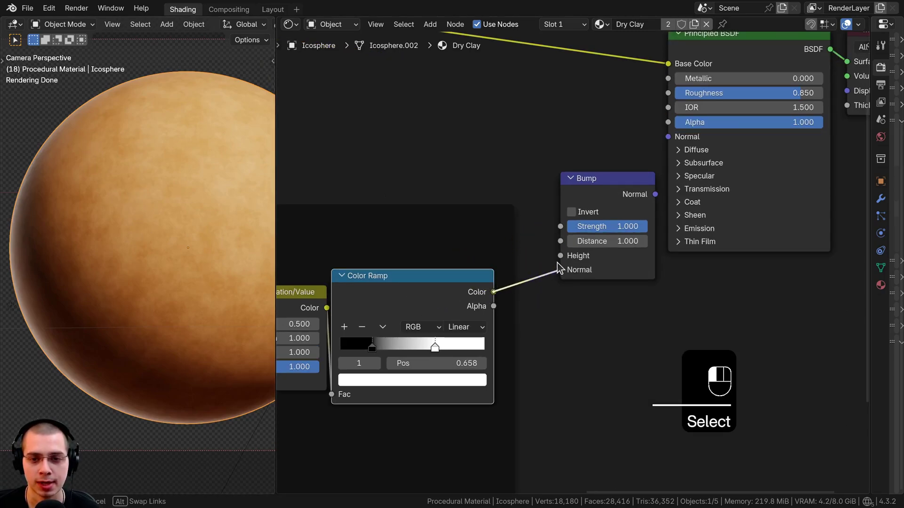
{"action": "left_click_drag", "start_coordinate": [558, 268], "coordinate": [560, 256]}
{"action": "left_click_drag", "start_coordinate": [613, 177], "coordinate": [589, 187]}
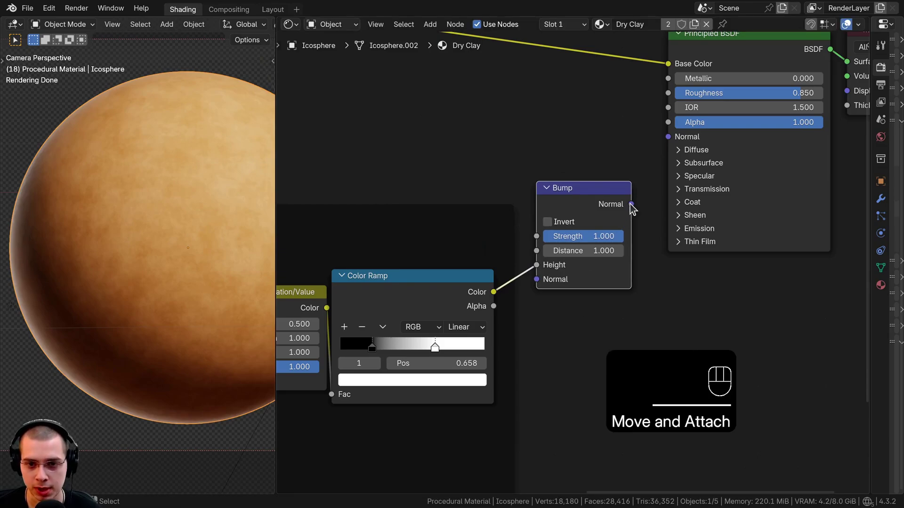
{"action": "left_click_drag", "start_coordinate": [662, 136], "coordinate": [664, 138]}
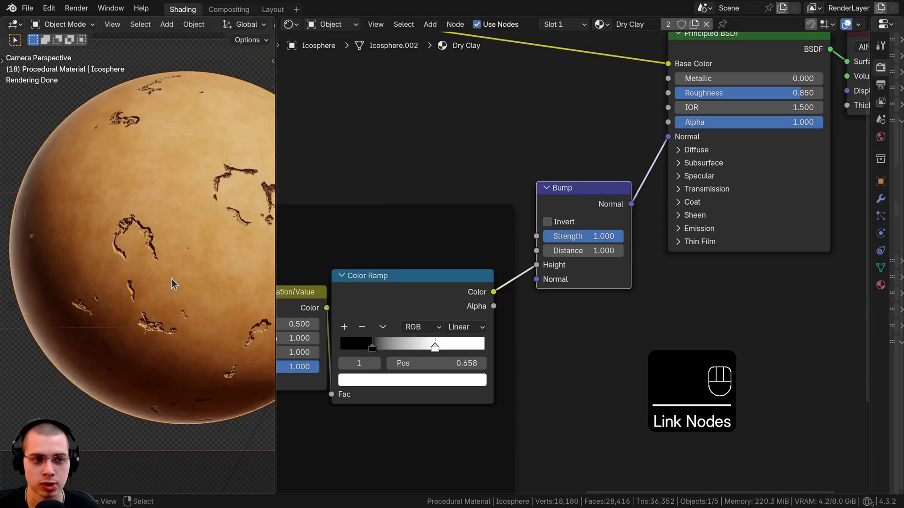
Step: Set the Bump node's Strength to 0.15 and check the cracks on the sphere
{"action": "middle_click_drag", "start_coordinate": [187, 186], "coordinate": [113, 184], "text": "shift"}
{"action": "scroll", "coordinate": [572, 263], "scroll_direction": "up", "scroll_amount": 2}
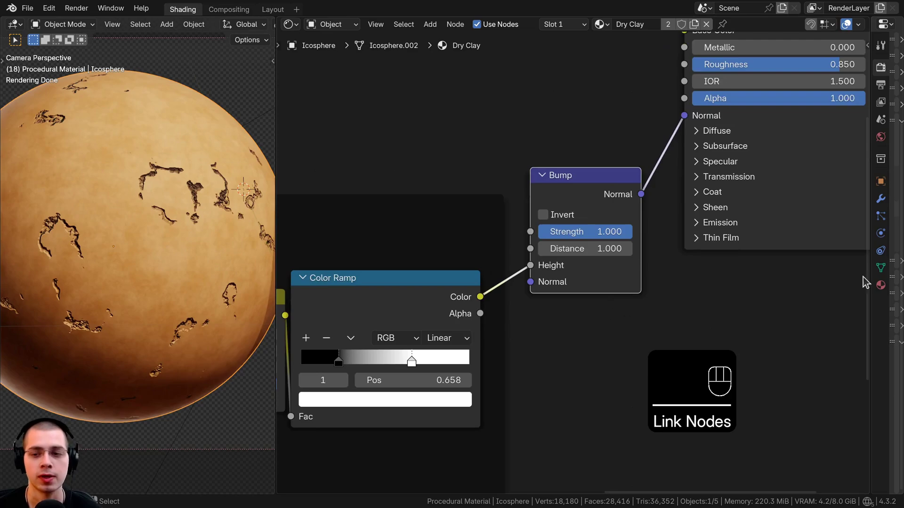
{"action": "scroll", "coordinate": [580, 244], "scroll_direction": "up", "scroll_amount": 2}
{"action": "left_click", "coordinate": [584, 221]}
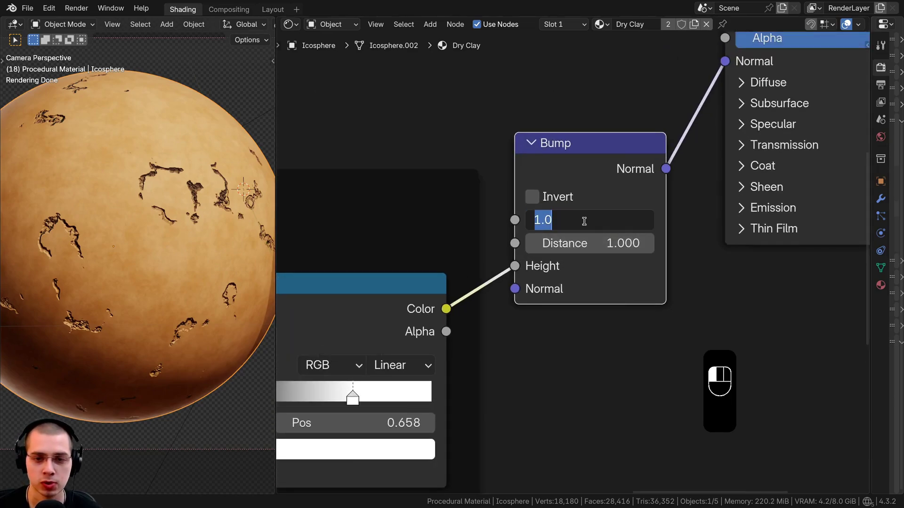
{"action": "type", "text": ".1"}
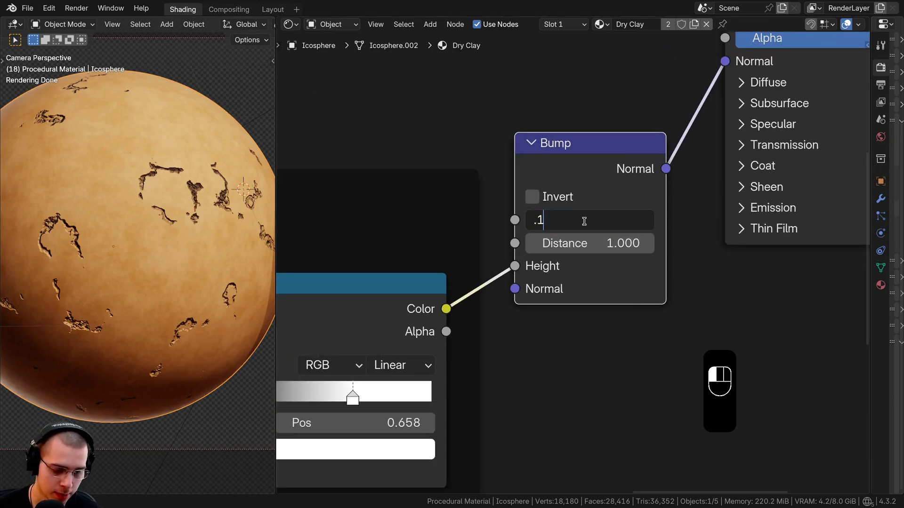
{"action": "type", "text": "5"}
{"action": "key", "text": "Return"}
{"action": "middle_click_drag", "start_coordinate": [173, 269], "coordinate": [198, 245], "text": "shift"}
{"action": "scroll", "coordinate": [199, 246], "scroll_direction": "up", "scroll_amount": 2}
{"action": "scroll", "coordinate": [94, 230], "scroll_direction": "down", "scroll_amount": 3}
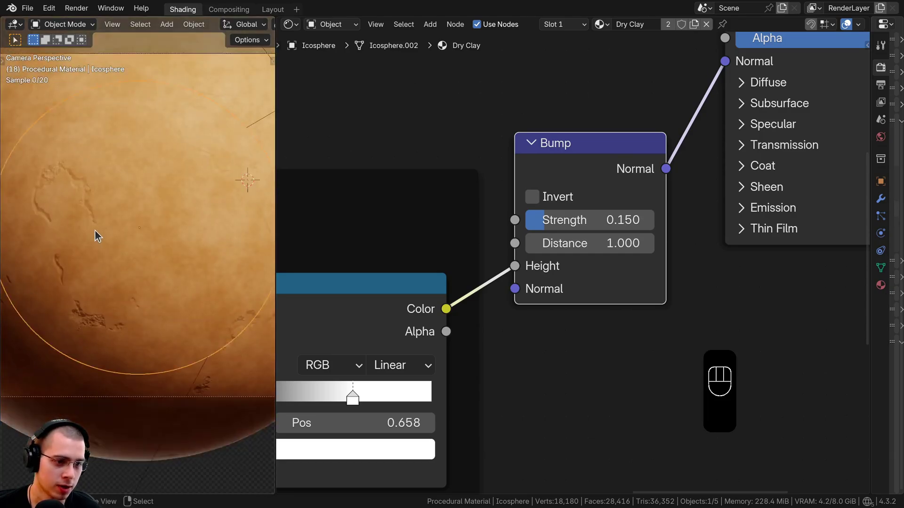
{"action": "middle_click_drag", "start_coordinate": [111, 255], "coordinate": [112, 274], "text": "shift"}
{"action": "scroll", "coordinate": [111, 274], "scroll_direction": "down", "scroll_amount": 2}
{"action": "scroll", "coordinate": [597, 234], "scroll_direction": "down", "scroll_amount": 5}
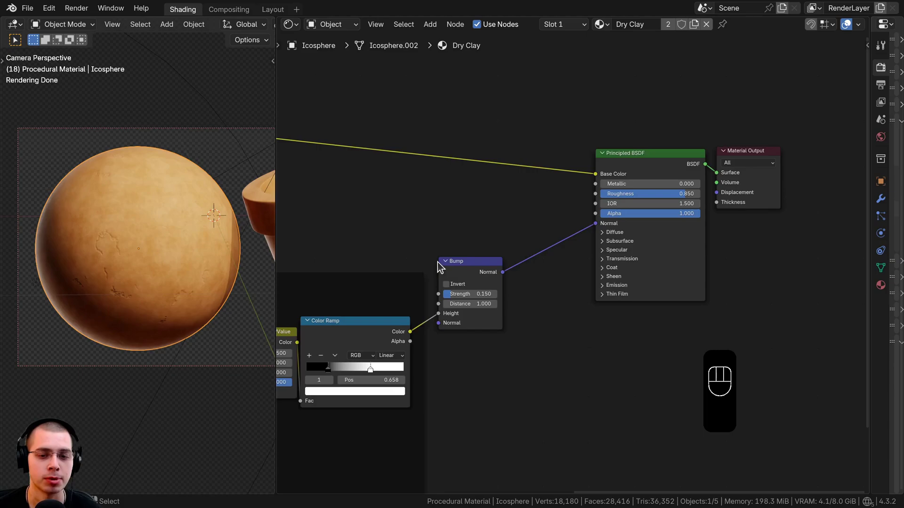
Step: Examine the Noise Texture settings in the Color frame and compare them with the color pattern on the sphere
{"action": "scroll", "coordinate": [437, 263], "scroll_direction": "down", "scroll_amount": 3}
{"action": "middle_click_drag", "start_coordinate": [422, 262], "coordinate": [706, 254]}
{"action": "left_click", "coordinate": [372, 158]}
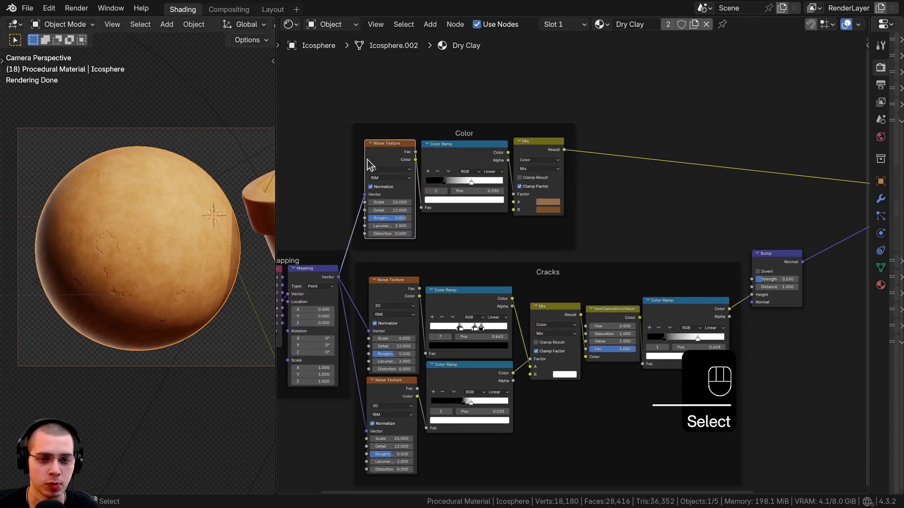
{"action": "scroll", "coordinate": [368, 160], "scroll_direction": "up", "scroll_amount": 3}
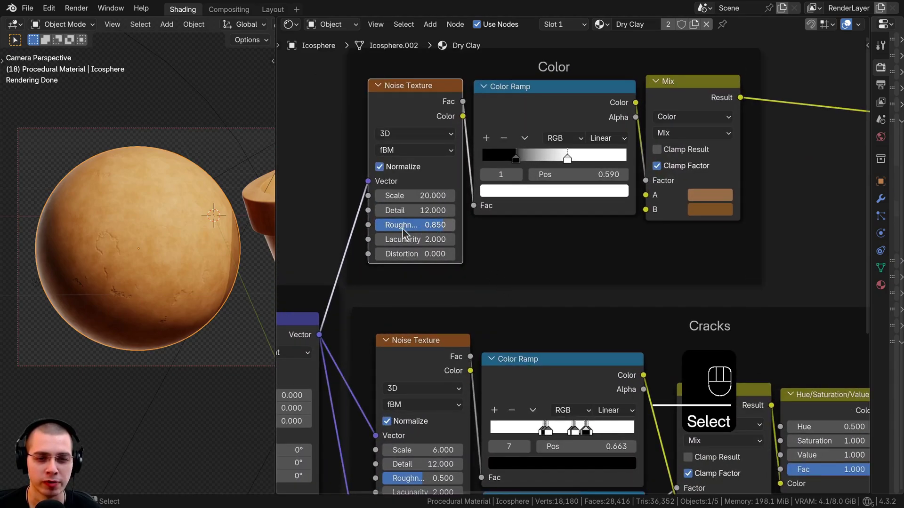
{"action": "scroll", "coordinate": [177, 236], "scroll_direction": "up", "scroll_amount": 3}
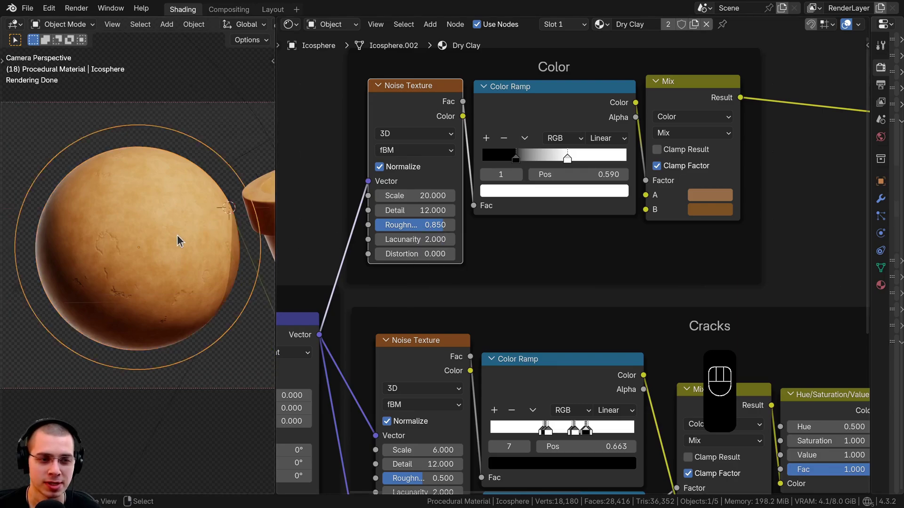
{"action": "scroll", "coordinate": [460, 253], "scroll_direction": "down", "scroll_amount": 2}
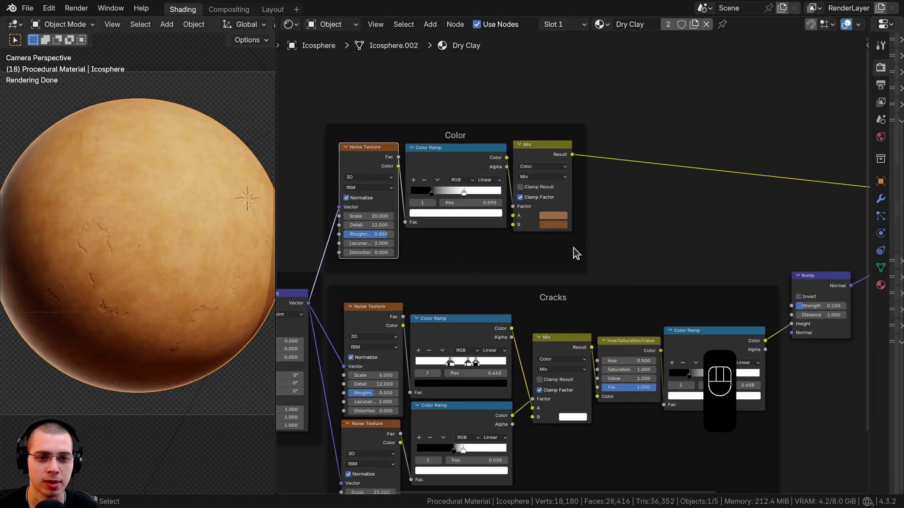
{"action": "scroll", "coordinate": [576, 253], "scroll_direction": "down", "scroll_amount": 1}
{"action": "scroll", "coordinate": [105, 232], "scroll_direction": "up", "scroll_amount": 4}
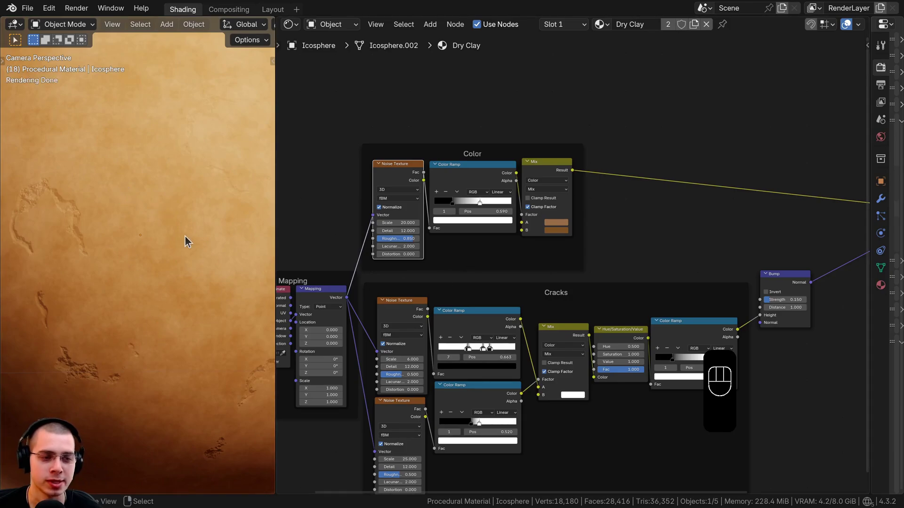
{"action": "scroll", "coordinate": [185, 238], "scroll_direction": "down", "scroll_amount": 4}
Step: Duplicate the Color frame's Noise Texture with its Mapping Vector link kept, placing the copy beside the original
{"action": "middle_click_drag", "start_coordinate": [390, 176], "coordinate": [375, 115]}
{"action": "left_click_drag", "start_coordinate": [374, 114], "coordinate": [372, 112]}
{"action": "scroll", "coordinate": [410, 138], "scroll_direction": "up", "scroll_amount": 1}
{"action": "middle_click_drag", "start_coordinate": [410, 139], "coordinate": [412, 141]}
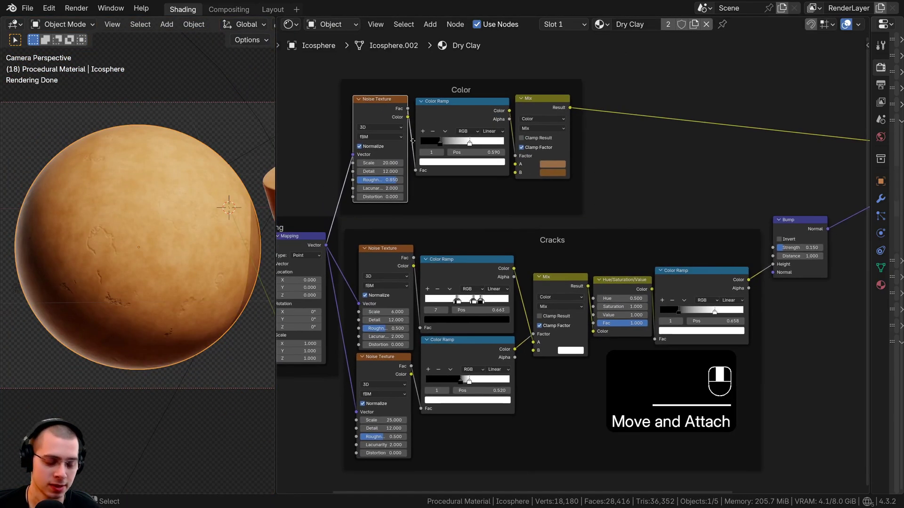
{"action": "scroll", "coordinate": [694, 352], "scroll_direction": "down", "scroll_amount": 3}
{"action": "key", "text": "ctrl+shift+d"}
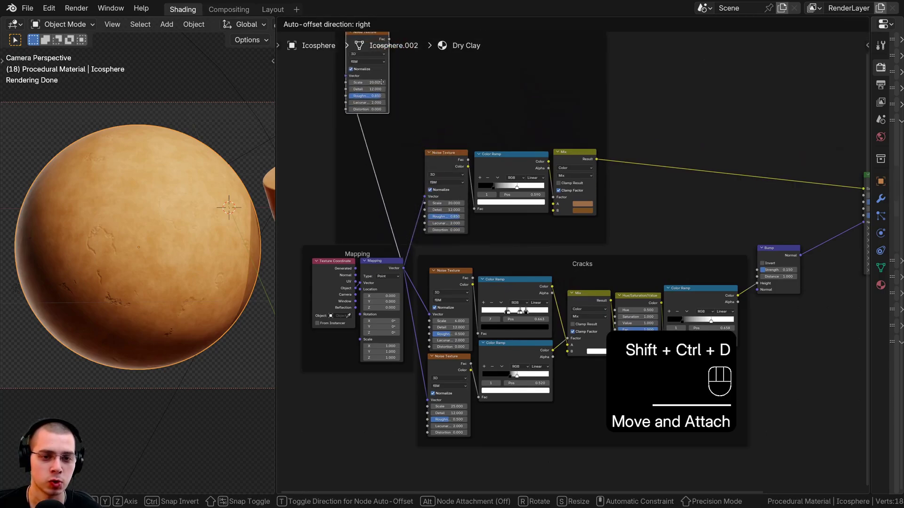
{"action": "left_click", "coordinate": [393, 147]}
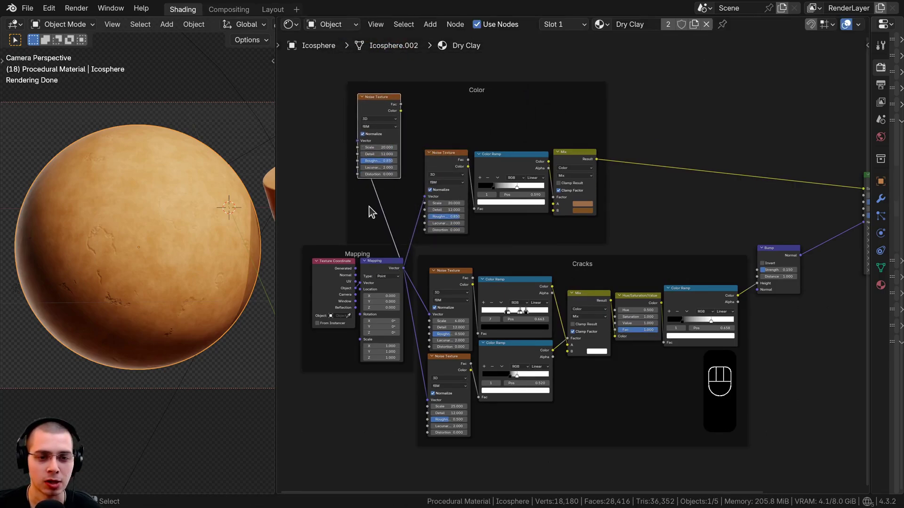
Step: Detach the duplicated Noise Texture from the Color frame and place it directly below the Bump node
{"action": "key", "text": "alt+p"}
{"action": "scroll", "coordinate": [382, 196], "scroll_direction": "down", "scroll_amount": 1}
{"action": "key", "text": "g"}
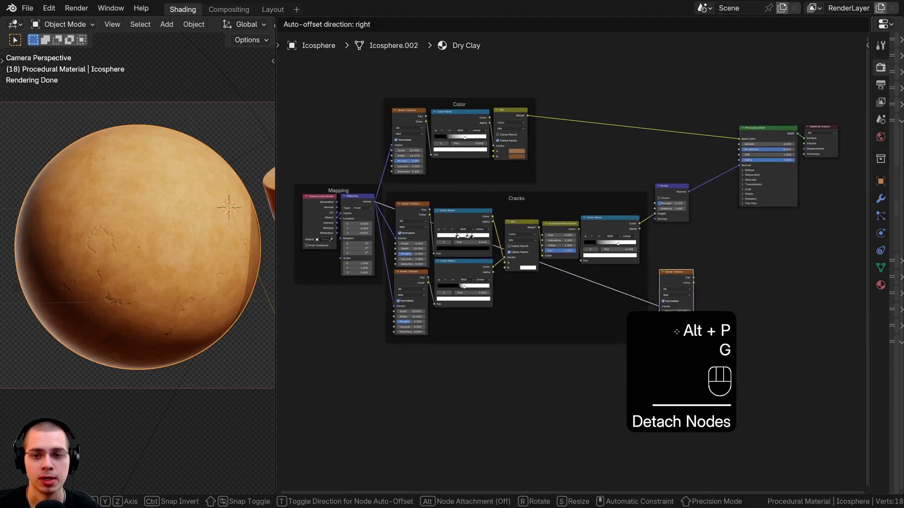
{"action": "scroll", "coordinate": [710, 240], "scroll_direction": "up", "scroll_amount": 3}
{"action": "key", "text": "g"}
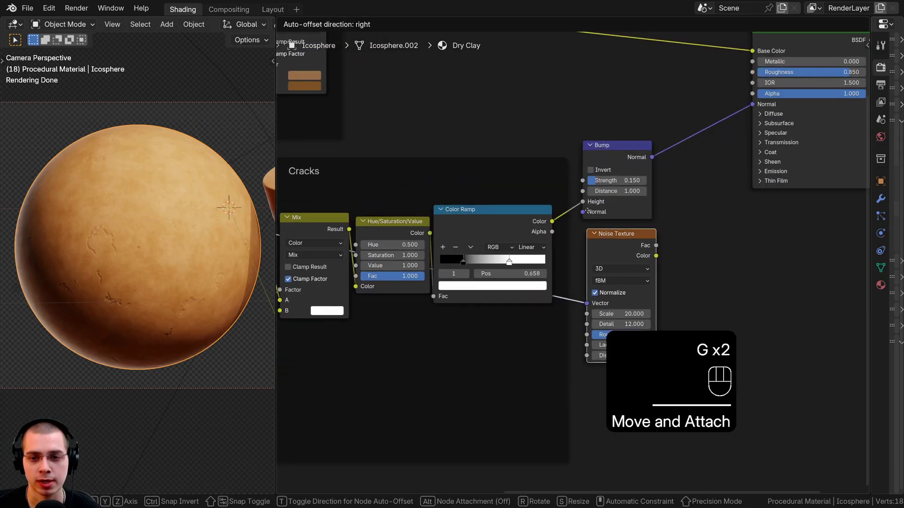
{"action": "left_click", "coordinate": [580, 209]}
Step: Preview the duplicated Noise Texture on the sphere and set its Roughness to 0.7
{"action": "scroll", "coordinate": [493, 260], "scroll_direction": "up", "scroll_amount": 4}
{"action": "middle_click_drag", "start_coordinate": [604, 250], "coordinate": [583, 234]}
{"action": "left_click", "coordinate": [518, 257], "text": "ctrl+shift"}
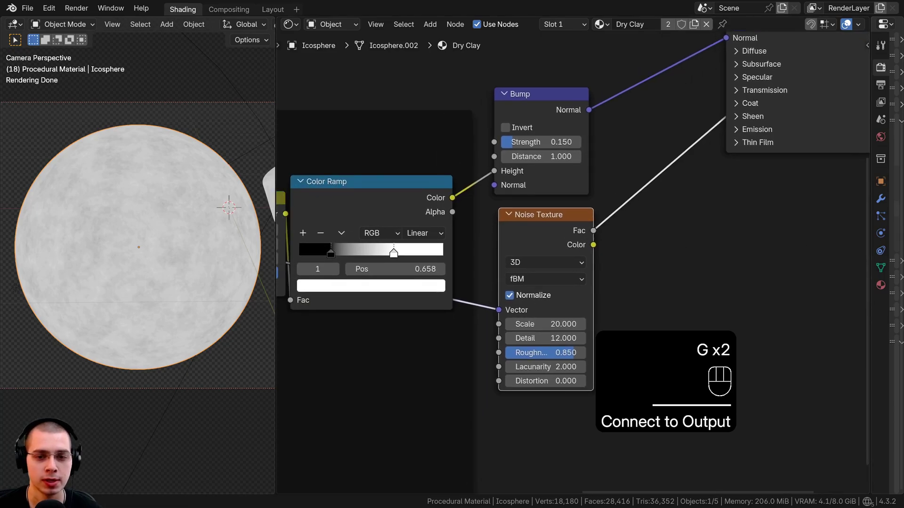
{"action": "middle_click_drag", "start_coordinate": [537, 319], "coordinate": [542, 259]}
{"action": "scroll", "coordinate": [542, 258], "scroll_direction": "up", "scroll_amount": 2}
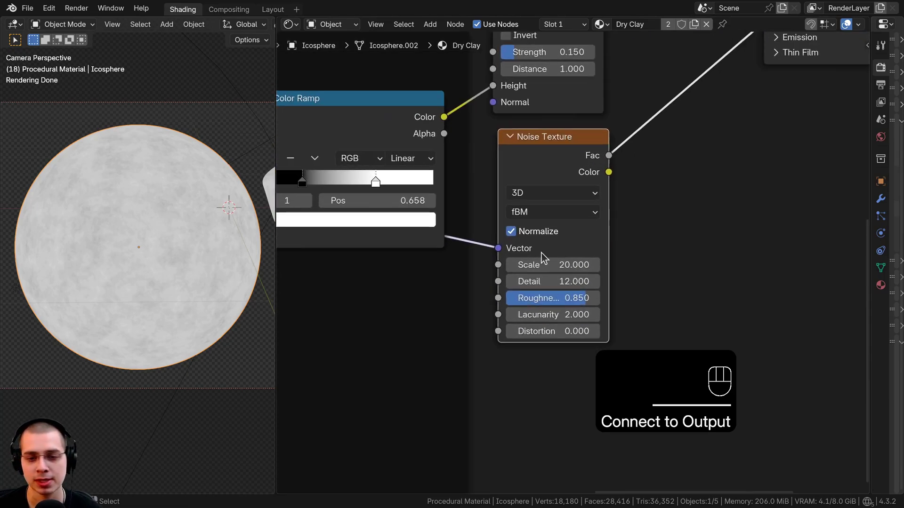
{"action": "left_click", "coordinate": [557, 300]}
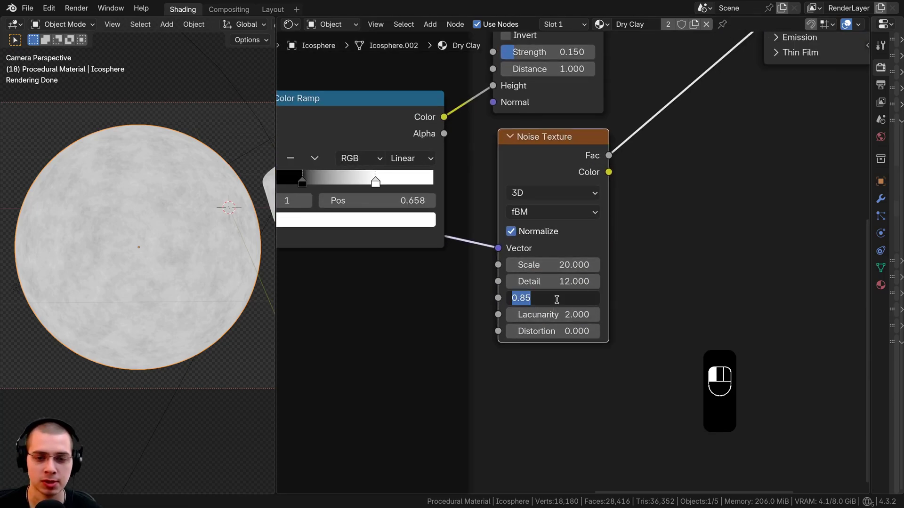
{"action": "type", "text": ".7"}
{"action": "key", "text": "Return"}
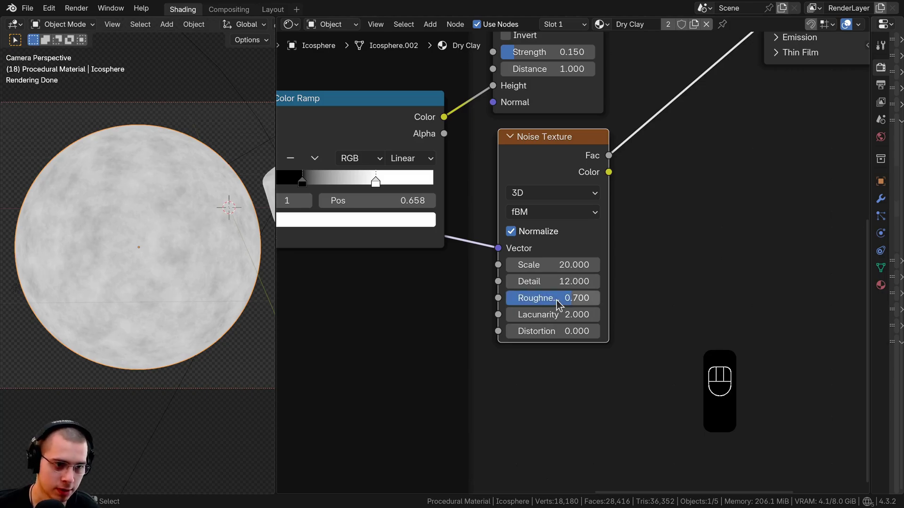
Step: Duplicate the Bump node and insert the copy between the first Bump's Normal output and the Principled BSDF's Normal input
{"action": "scroll", "coordinate": [520, 288], "scroll_direction": "down", "scroll_amount": 2}
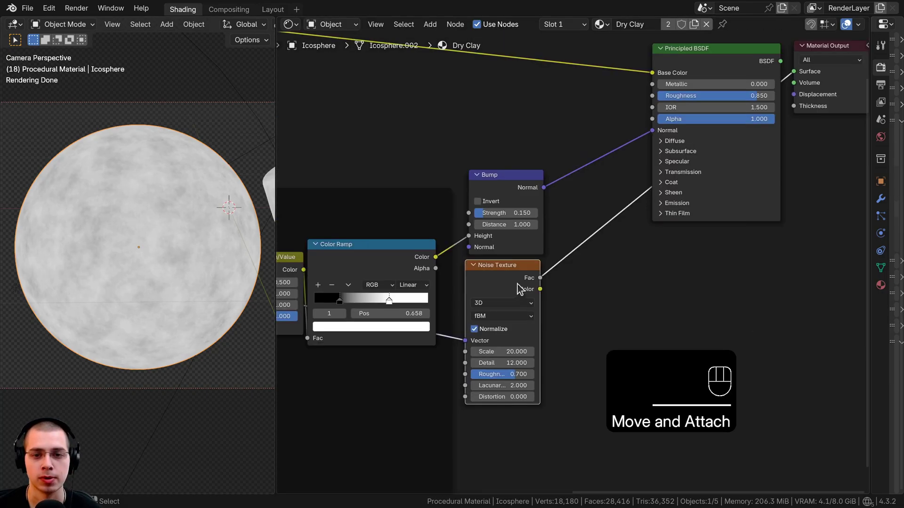
{"action": "left_click", "coordinate": [502, 193]}
{"action": "key", "text": "shift+d"}
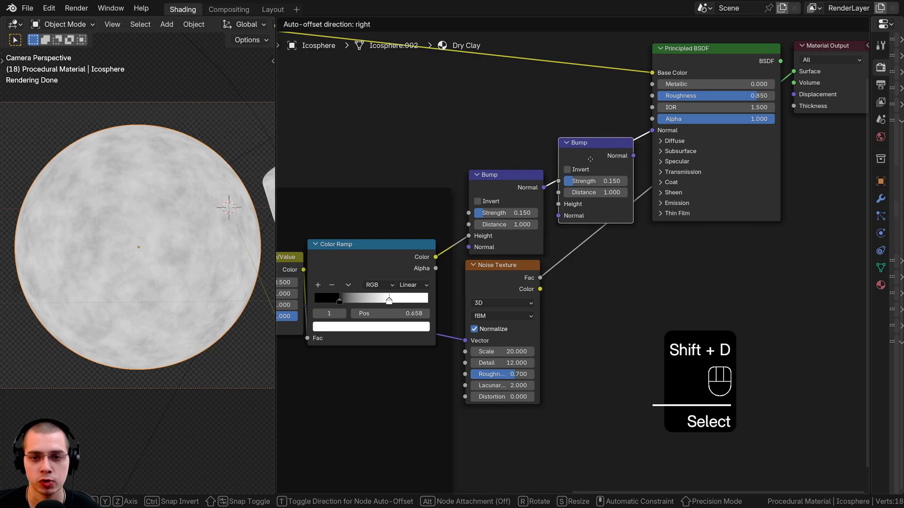
{"action": "left_click", "coordinate": [619, 142]}
{"action": "scroll", "coordinate": [558, 198], "scroll_direction": "up", "scroll_amount": 1}
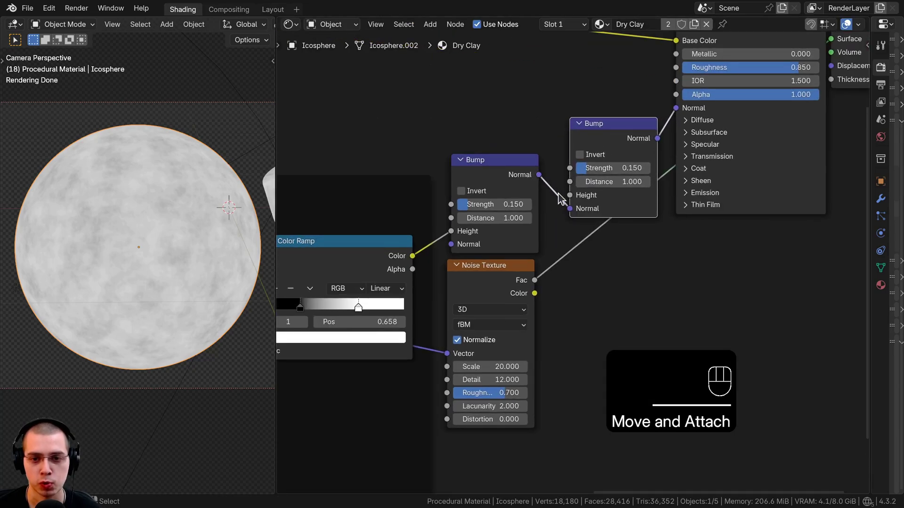
{"action": "left_click_drag", "start_coordinate": [597, 153], "coordinate": [589, 162]}
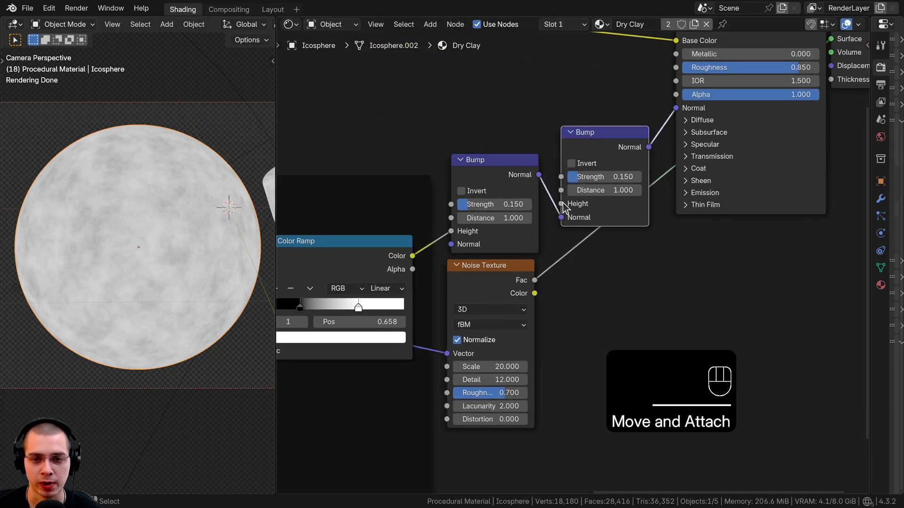
{"action": "left_click_drag", "start_coordinate": [530, 90], "coordinate": [509, 90]}
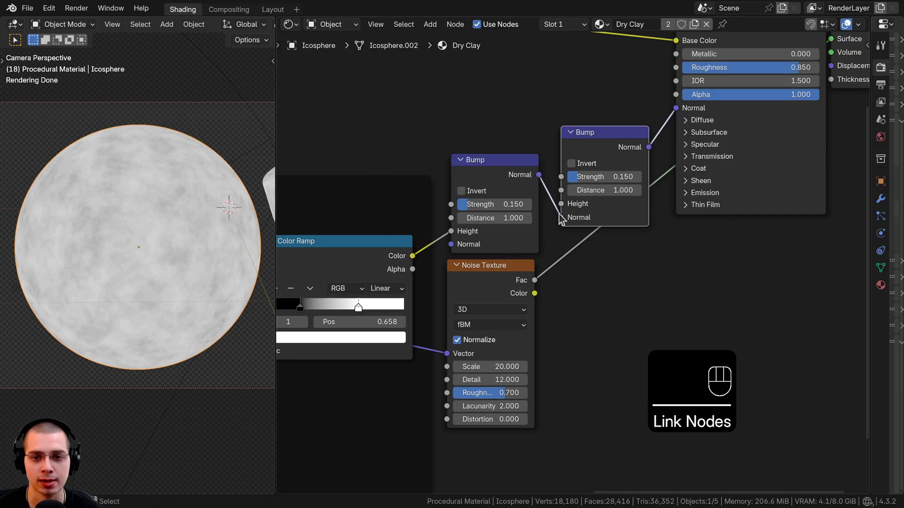
Step: Link the new Noise Texture's Fac to the second Bump's Height and preview the Principled BSDF again
{"action": "left_click_drag", "start_coordinate": [536, 280], "coordinate": [558, 205]}
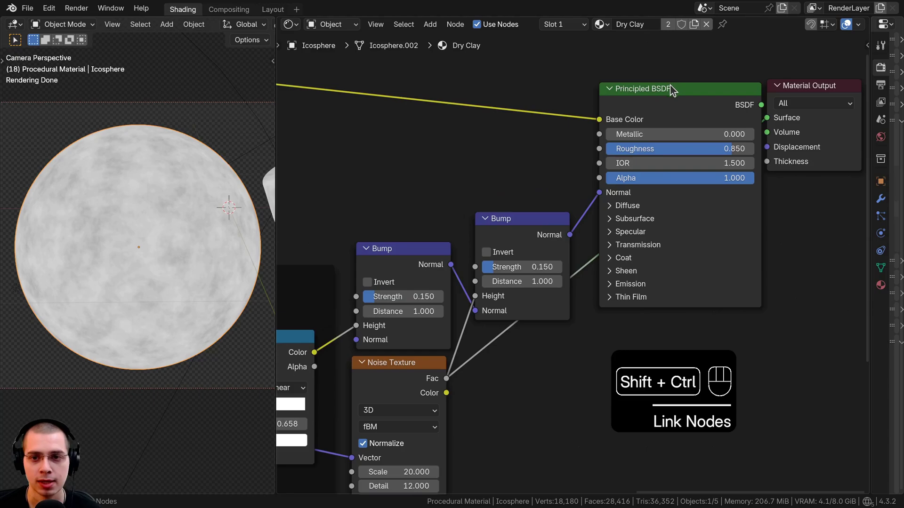
{"action": "left_click", "coordinate": [672, 92], "text": "ctrl+shift"}
{"action": "left_click_drag", "start_coordinate": [673, 94], "coordinate": [651, 94]}
{"action": "middle_click_drag", "start_coordinate": [466, 214], "coordinate": [492, 149]}
{"action": "scroll", "coordinate": [492, 149], "scroll_direction": "up", "scroll_amount": 5}
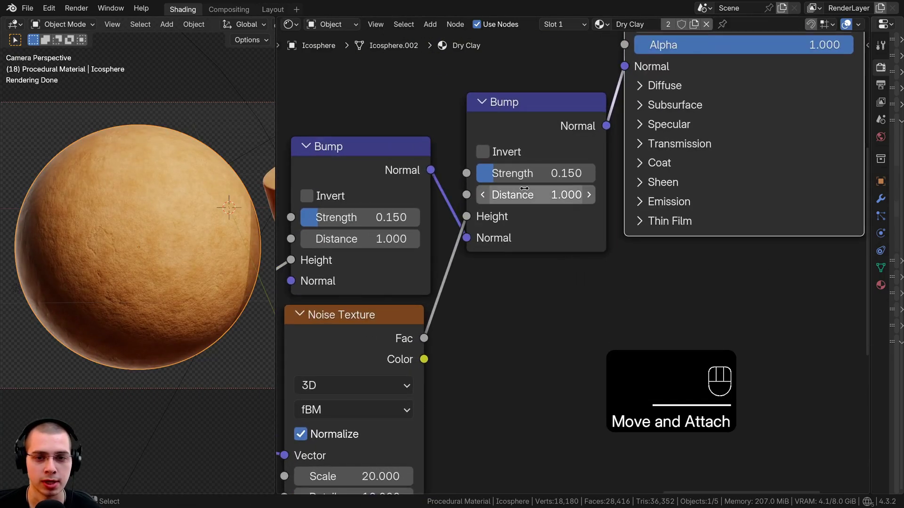
Step: Set the second Bump's Strength to 0.1 and inspect the fine surface bumps on the sphere
{"action": "left_click_drag", "start_coordinate": [535, 173], "coordinate": [553, 174]}
{"action": "scroll", "coordinate": [149, 261], "scroll_direction": "up", "scroll_amount": 3}
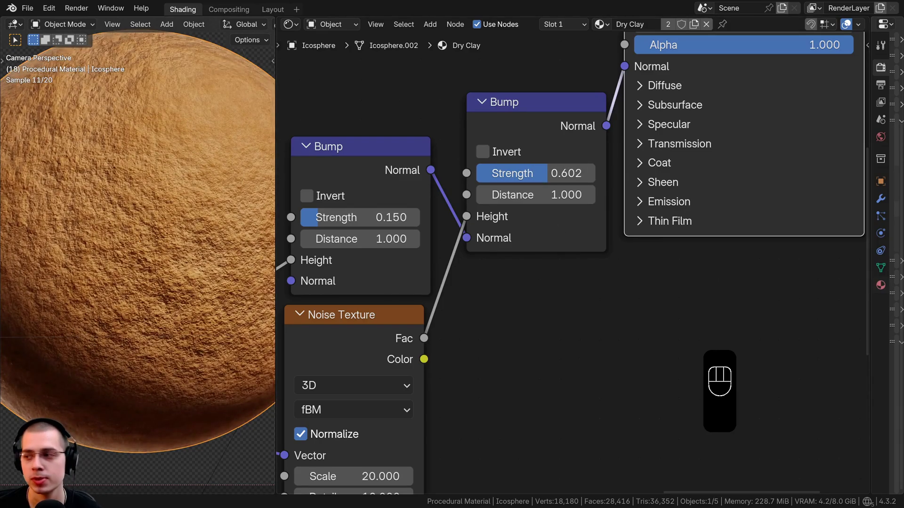
{"action": "left_click", "coordinate": [548, 172]}
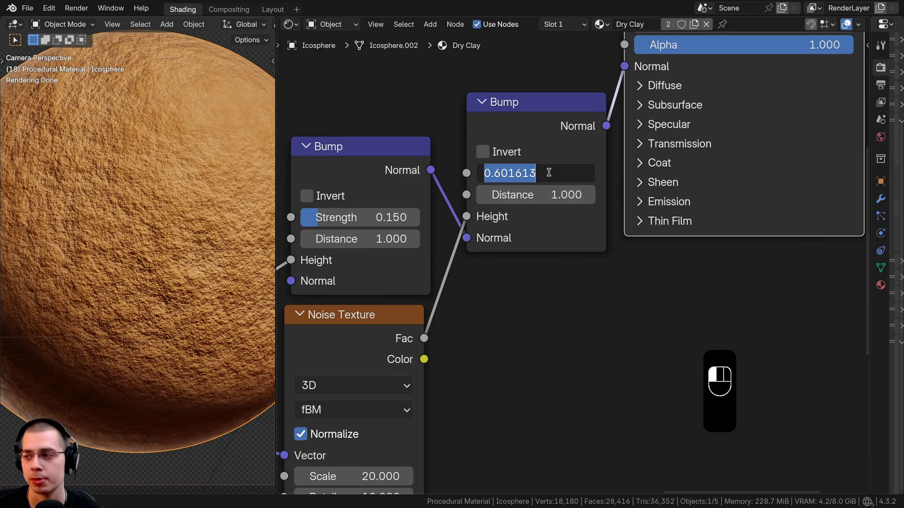
{"action": "type", "text": "0.1"}
{"action": "key", "text": "Return"}
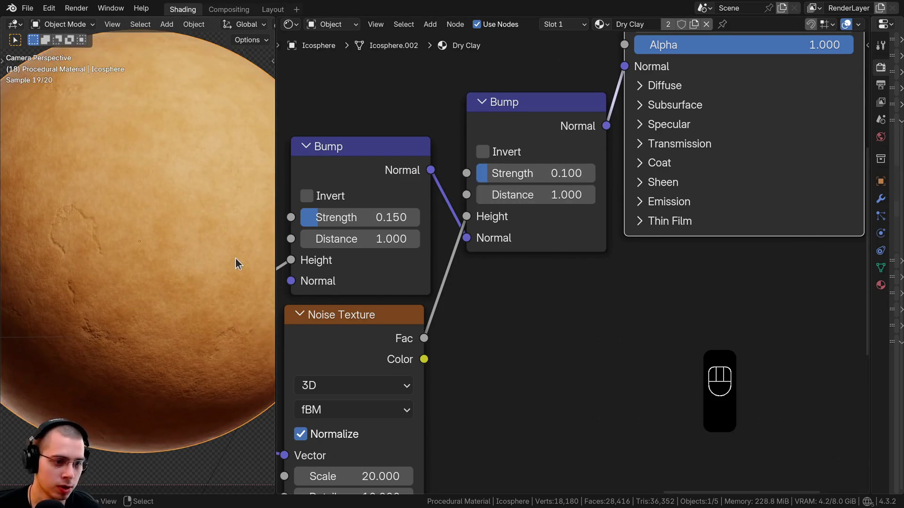
{"action": "scroll", "coordinate": [189, 236], "scroll_direction": "down", "scroll_amount": 3}
{"action": "middle_click_drag", "start_coordinate": [121, 314], "coordinate": [129, 295], "text": "shift"}
{"action": "scroll", "coordinate": [103, 309], "scroll_direction": "up", "scroll_amount": 4}
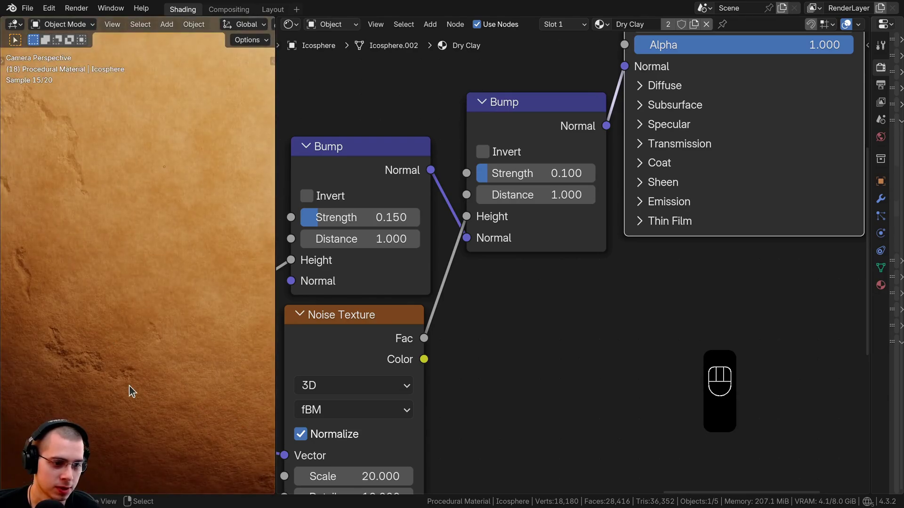
{"action": "scroll", "coordinate": [129, 392], "scroll_direction": "down", "scroll_amount": 4}
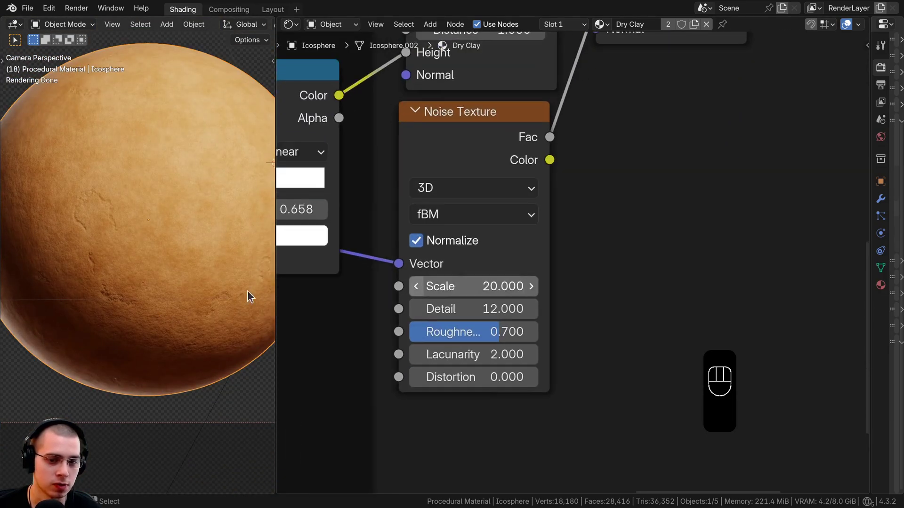
{"action": "scroll", "coordinate": [132, 283], "scroll_direction": "up", "scroll_amount": 4}
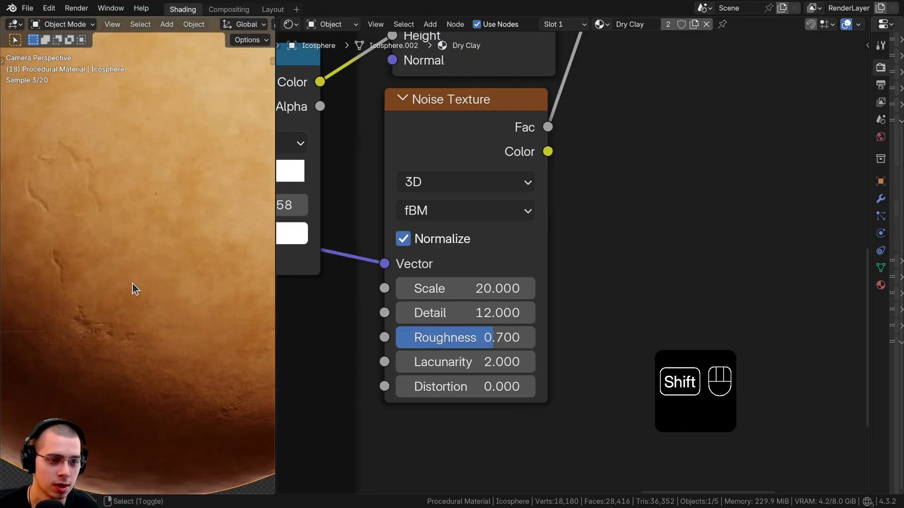
Step: Try a Roughness of 0.875 on the bump's Noise Texture, undo it and inspect the sphere again
{"action": "left_click_drag", "start_coordinate": [439, 337], "coordinate": [509, 337]}
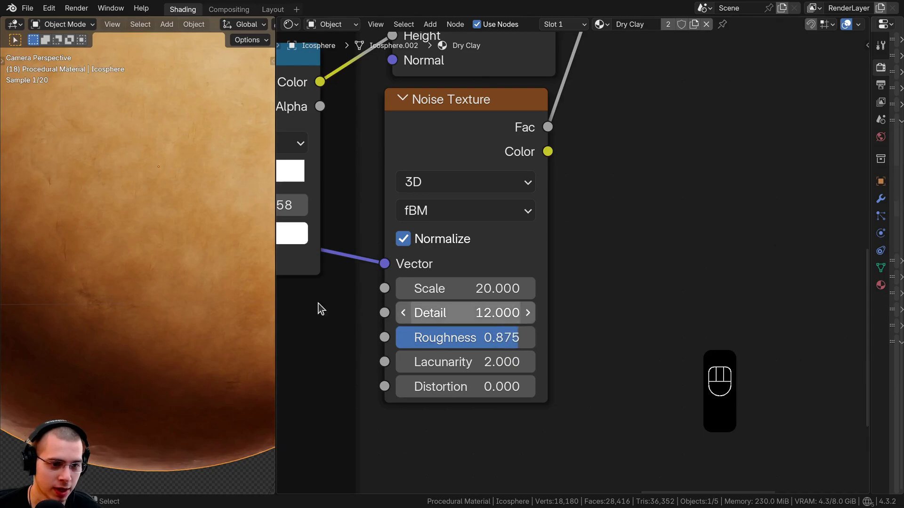
{"action": "scroll", "coordinate": [196, 357], "scroll_direction": "up", "scroll_amount": 3}
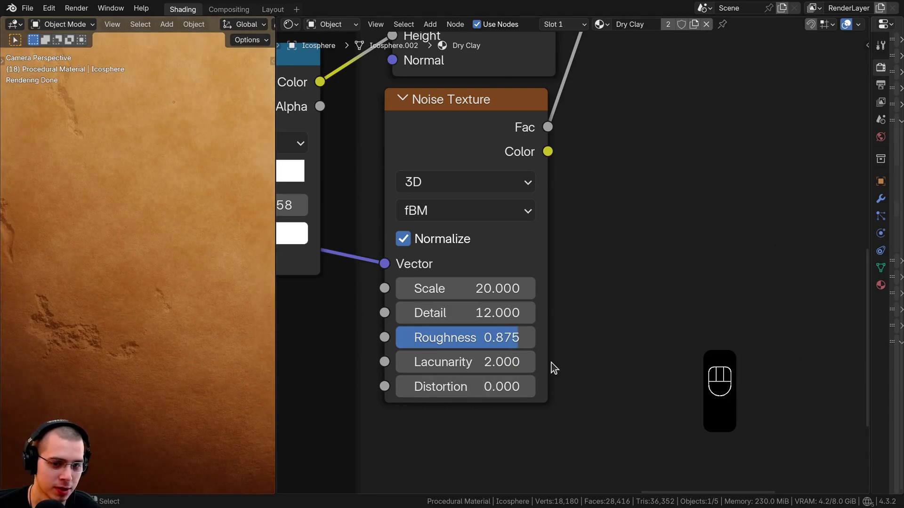
{"action": "key", "text": "ctrl+z"}
{"action": "scroll", "coordinate": [124, 357], "scroll_direction": "down", "scroll_amount": 2}
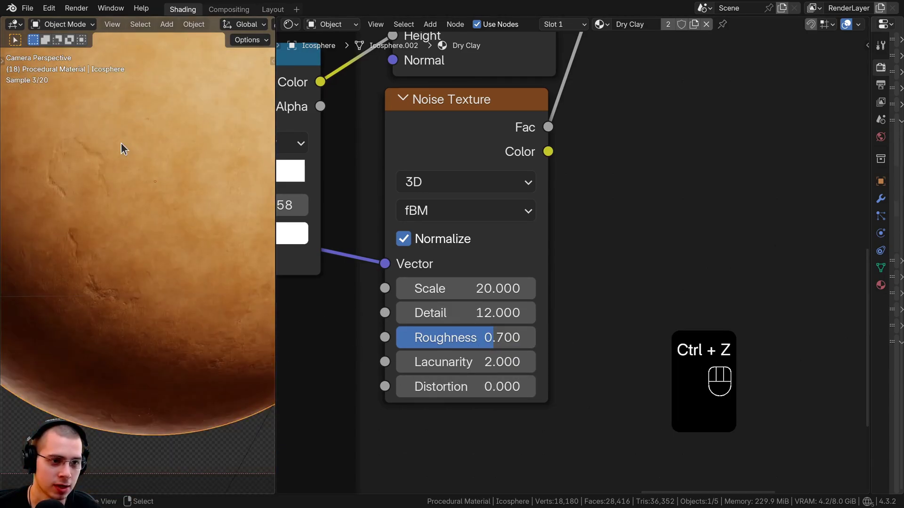
{"action": "scroll", "coordinate": [120, 143], "scroll_direction": "down", "scroll_amount": 2}
{"action": "middle_click_drag", "start_coordinate": [132, 261], "coordinate": [133, 346], "text": "shift"}
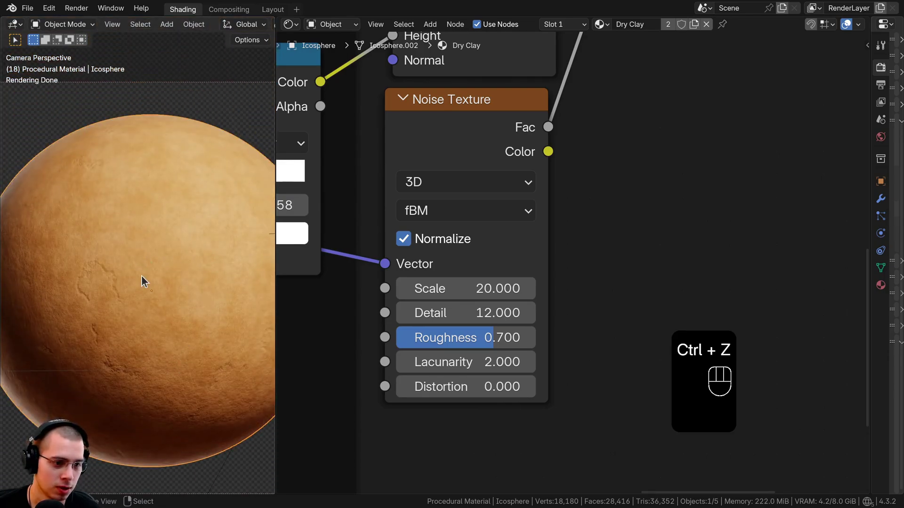
{"action": "scroll", "coordinate": [141, 276], "scroll_direction": "down", "scroll_amount": 1}
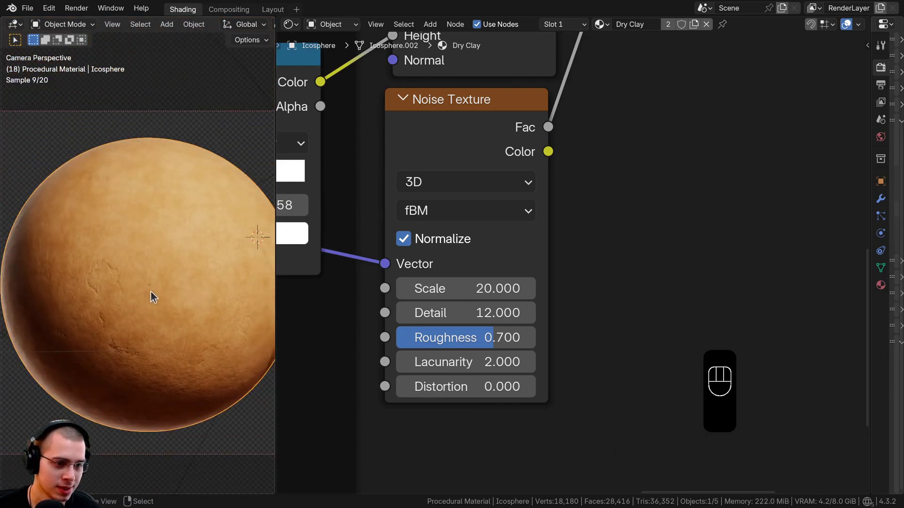
{"action": "middle_click_drag", "start_coordinate": [150, 291], "coordinate": [149, 266], "text": "shift"}
Step: Widen the 3D viewport and join both Bump nodes and their Noise Texture in a frame labelled Bump
{"action": "left_click_drag", "start_coordinate": [275, 234], "coordinate": [304, 240]}
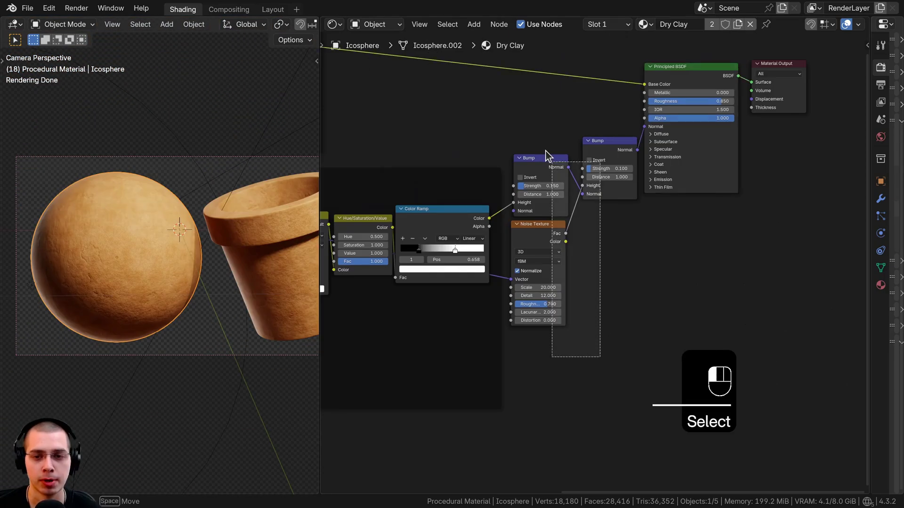
{"action": "left_click_drag", "start_coordinate": [547, 151], "coordinate": [635, 358]}
{"action": "key", "text": "ctrl+j"}
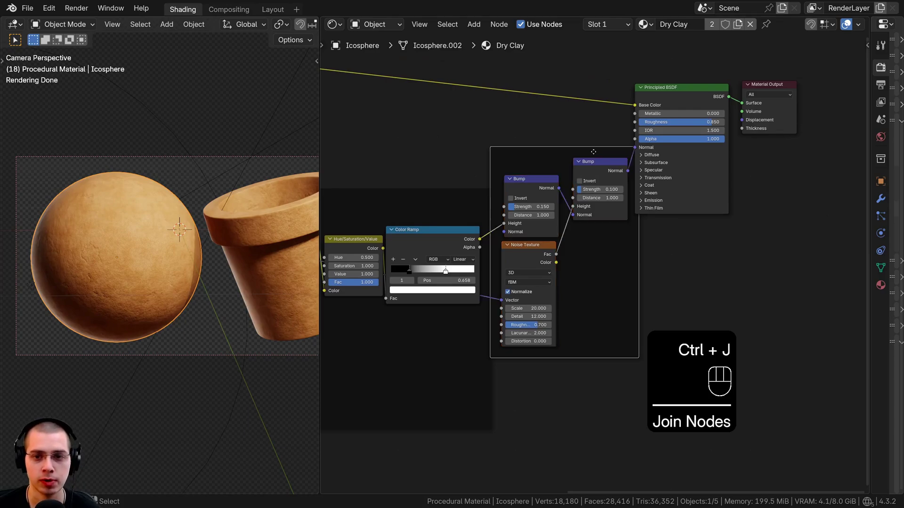
{"action": "key", "text": "F2"}
{"action": "type", "text": "Bump"}
{"action": "key", "text": "Return"}
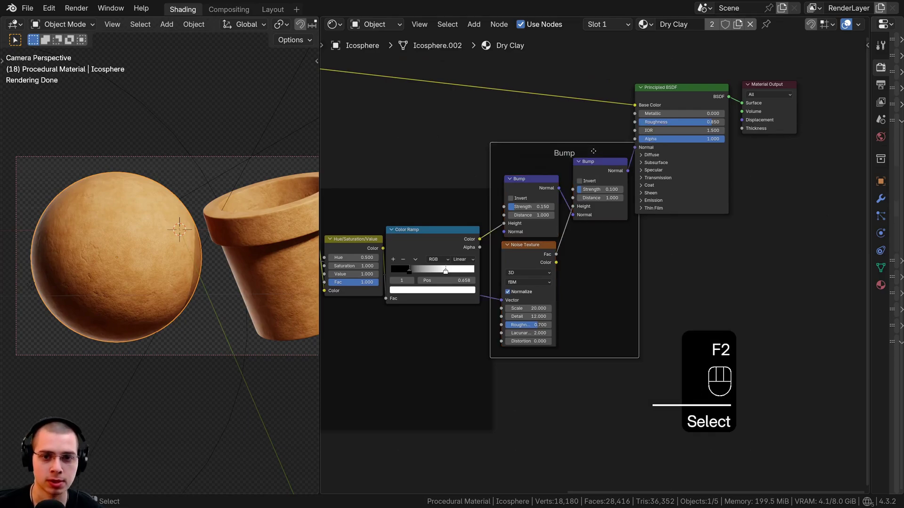
Step: Group all the framed nodes and the Principled BSDF into one node group, leaving out the Material Output
{"action": "key", "text": "a"}
{"action": "scroll", "coordinate": [461, 291], "scroll_direction": "down", "scroll_amount": 3}
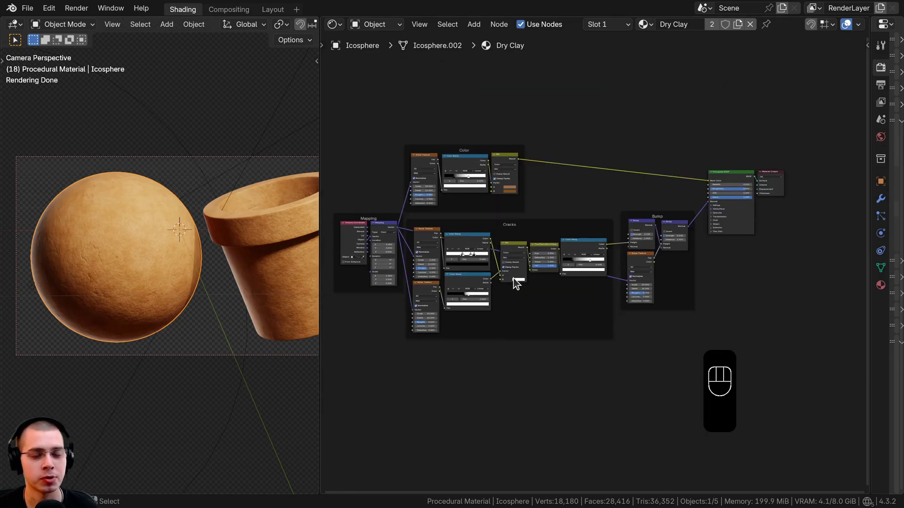
{"action": "scroll", "coordinate": [524, 277], "scroll_direction": "up", "scroll_amount": 1}
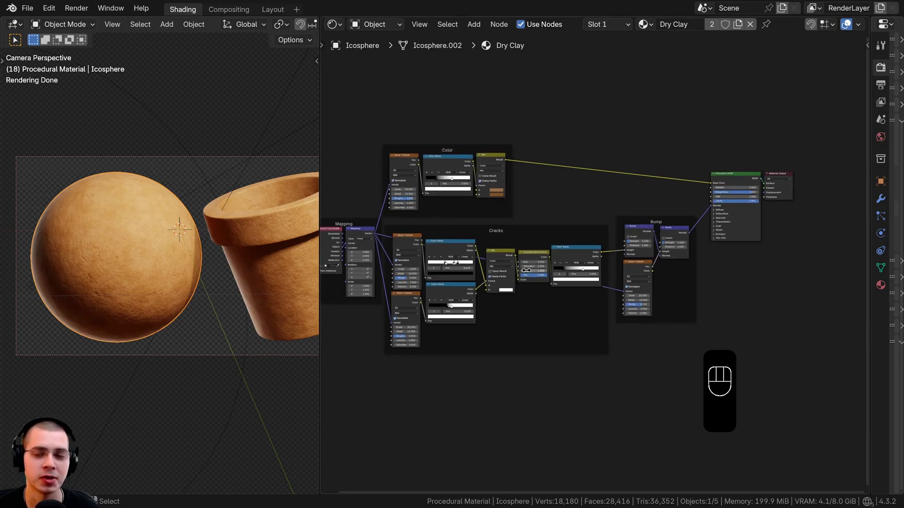
{"action": "scroll", "coordinate": [536, 262], "scroll_direction": "down", "scroll_amount": 1}
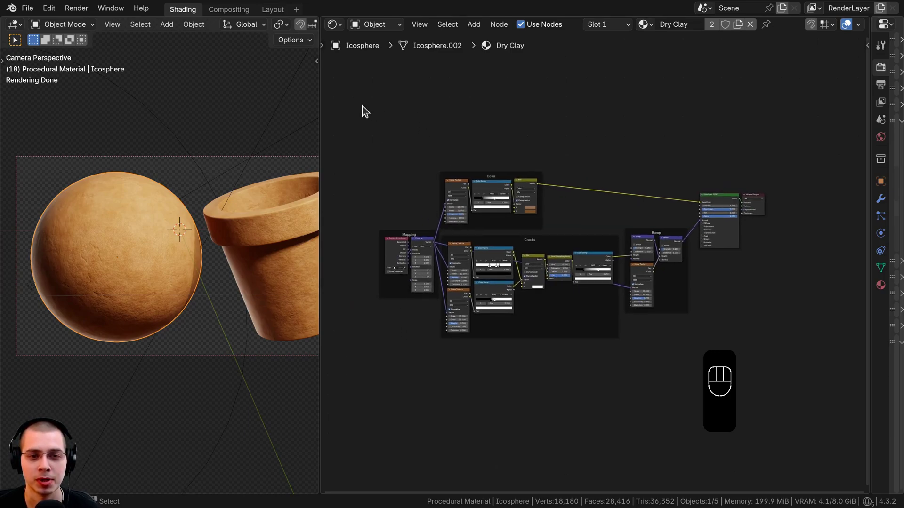
{"action": "left_click_drag", "start_coordinate": [361, 98], "coordinate": [738, 388]}
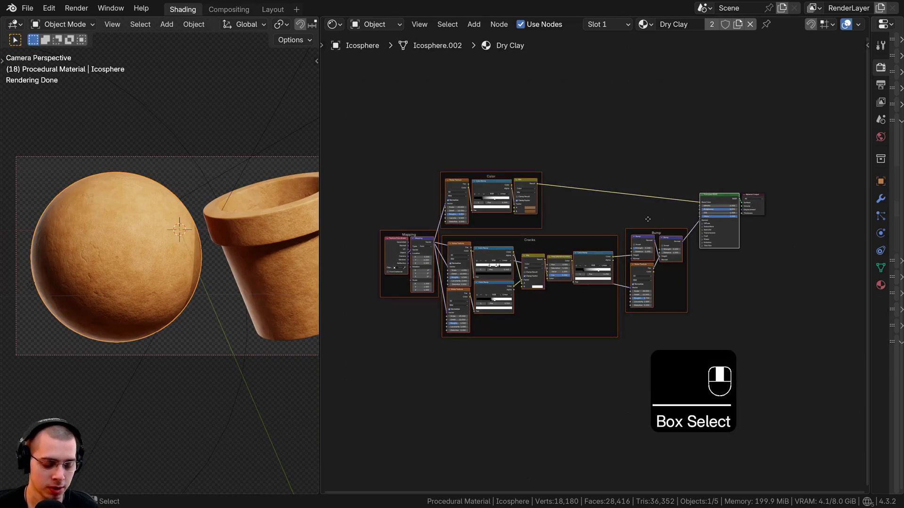
{"action": "key", "text": "ctrl+g"}
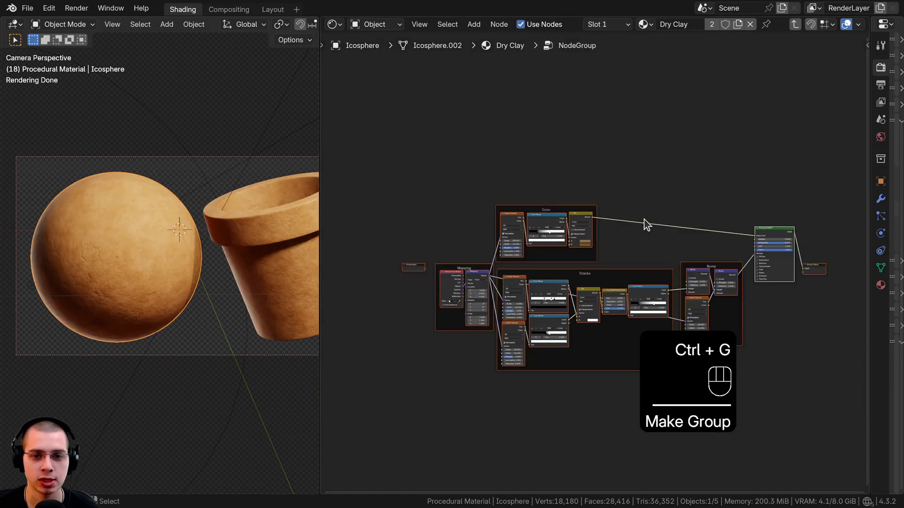
Step: Leave the node group and place its group node right beside the Material Output node
{"action": "scroll", "coordinate": [624, 244], "scroll_direction": "up", "scroll_amount": 3}
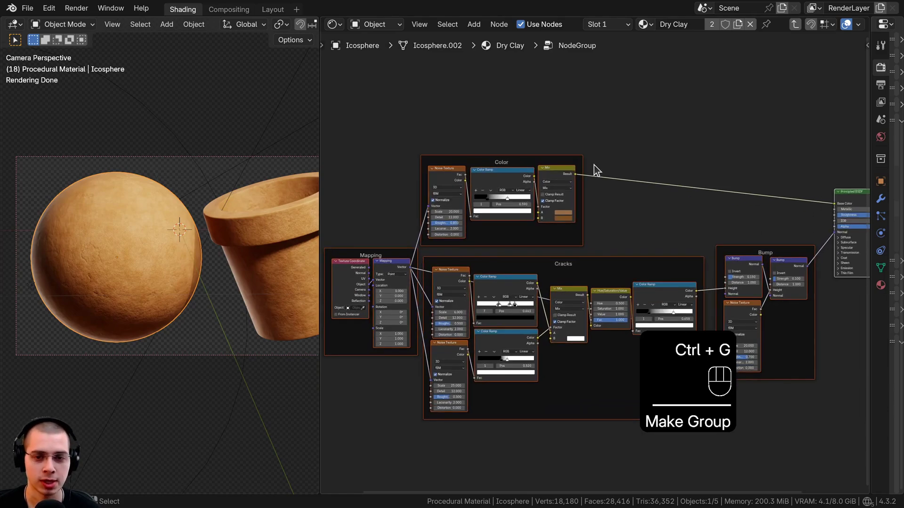
{"action": "key", "text": "Tab"}
{"action": "key", "text": "Tab"}
{"action": "key", "text": "Tab"}
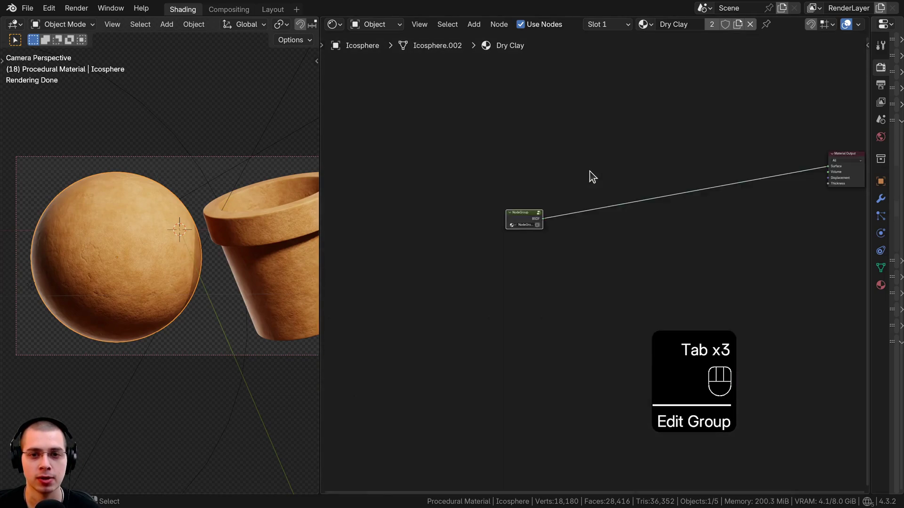
{"action": "key", "text": "g"}
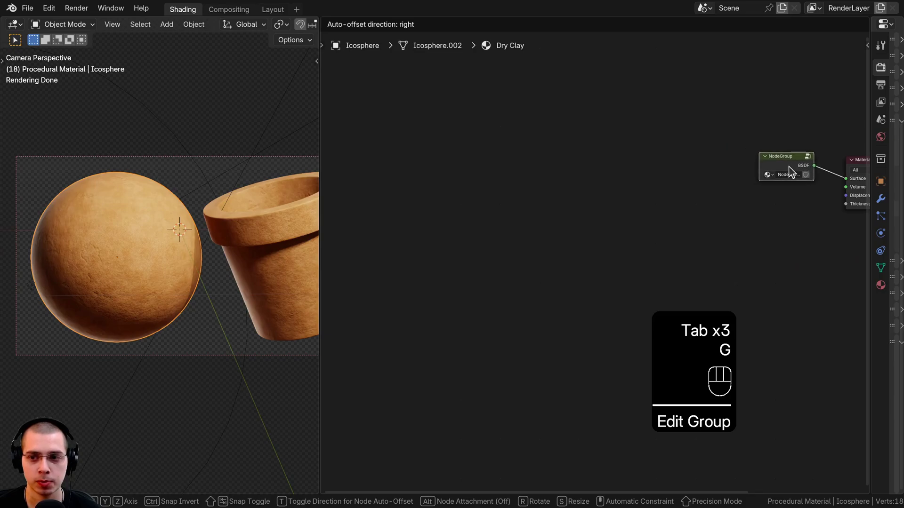
{"action": "left_click", "coordinate": [789, 166]}
{"action": "middle_click_drag", "start_coordinate": [744, 210], "coordinate": [569, 218]}
{"action": "scroll", "coordinate": [569, 218], "scroll_direction": "up", "scroll_amount": 2}
{"action": "key", "text": "g"}
{"action": "left_click", "coordinate": [622, 195]}
{"action": "mouse_move", "coordinate": [619, 167]}
{"action": "left_mouse_down"}
{"action": "mouse_move", "coordinate": [556, 164]}
{"action": "mouse_move", "coordinate": [615, 163]}
{"action": "left_mouse_up"}
{"action": "middle_click_drag", "start_coordinate": [610, 161], "coordinate": [522, 195]}
{"action": "scroll", "coordinate": [521, 194], "scroll_direction": "up", "scroll_amount": 2}
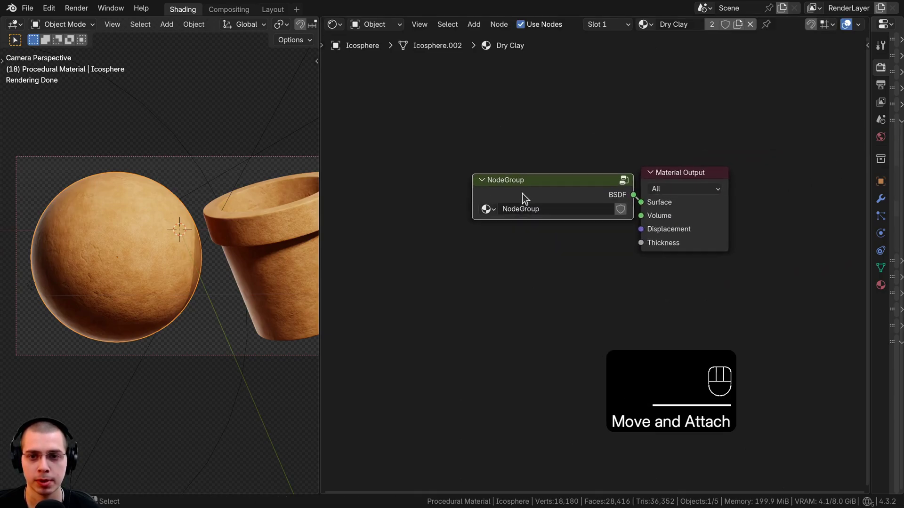
Step: Rename the node group as Dry Clay, without a numeric suffix
{"action": "left_click", "coordinate": [530, 242]}
{"action": "left_click", "coordinate": [522, 205]}
{"action": "type", "text": "Dry Clay"}
{"action": "left_click", "coordinate": [530, 189]}
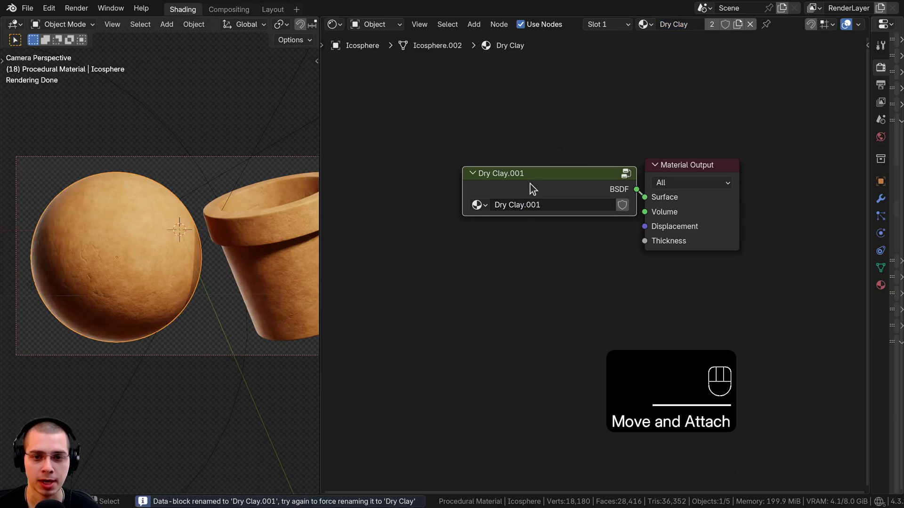
{"action": "left_click_drag", "start_coordinate": [534, 183], "coordinate": [536, 174]}
{"action": "double_click", "coordinate": [545, 193]}
{"action": "key", "text": "BackSpace"}
{"action": "key", "text": "BackSpace"}
{"action": "left_click", "coordinate": [552, 178]}
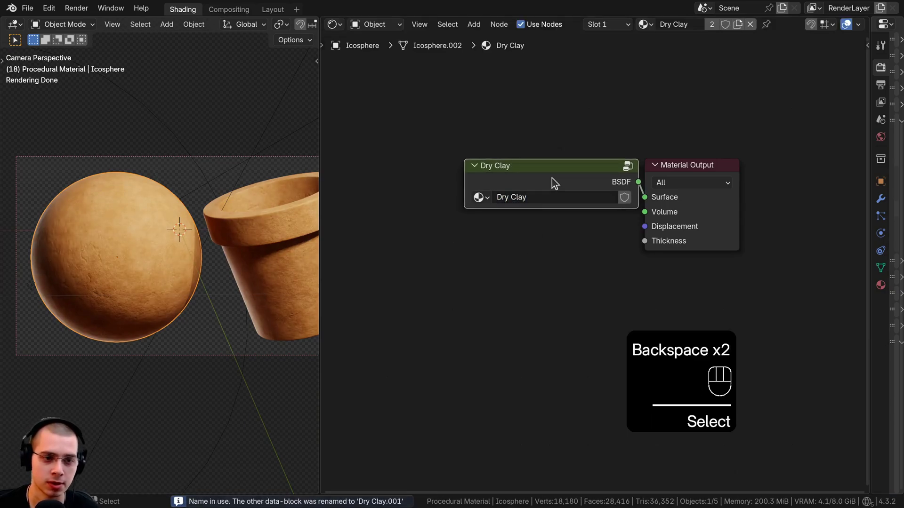
Step: Rename the group's BSDF output socket to Shader and return to the top-level material nodes
{"action": "key", "text": "Tab"}
{"action": "key", "text": "ctrl+w"}
{"action": "key", "text": "ctrl+w"}
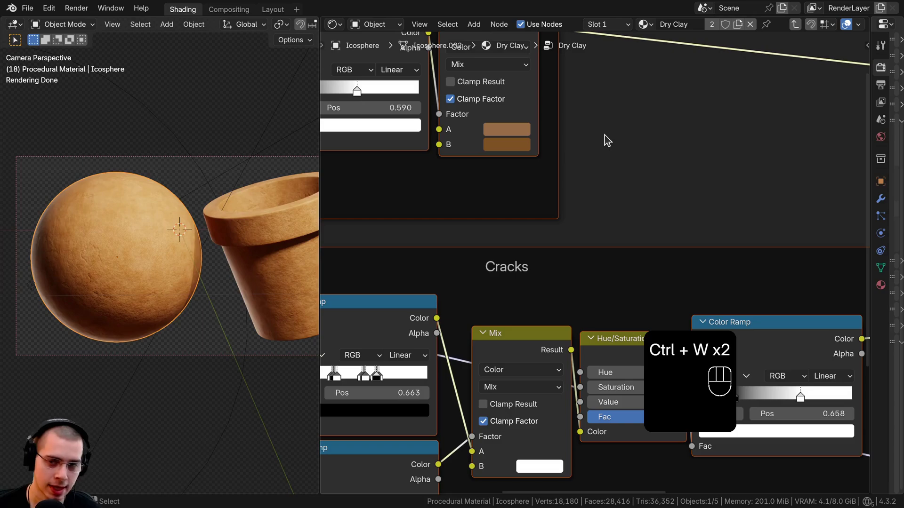
{"action": "key", "text": "n"}
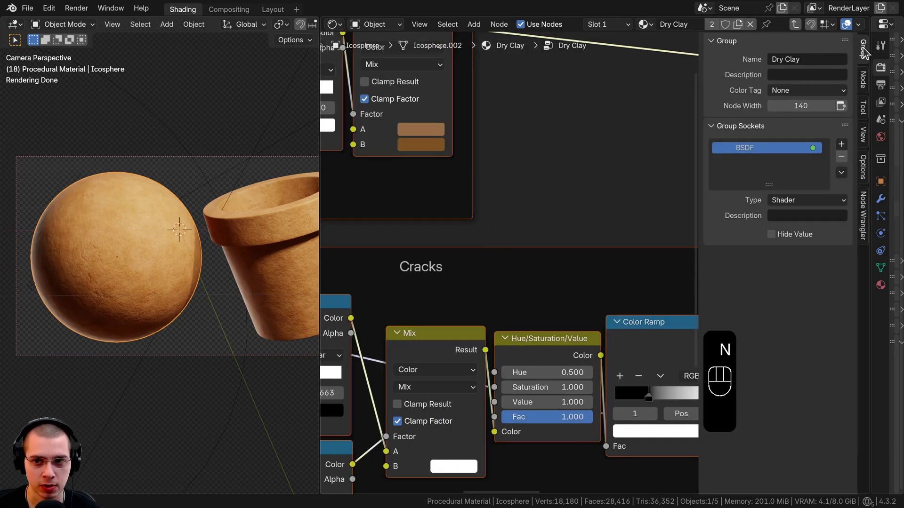
{"action": "double_click", "coordinate": [751, 151]}
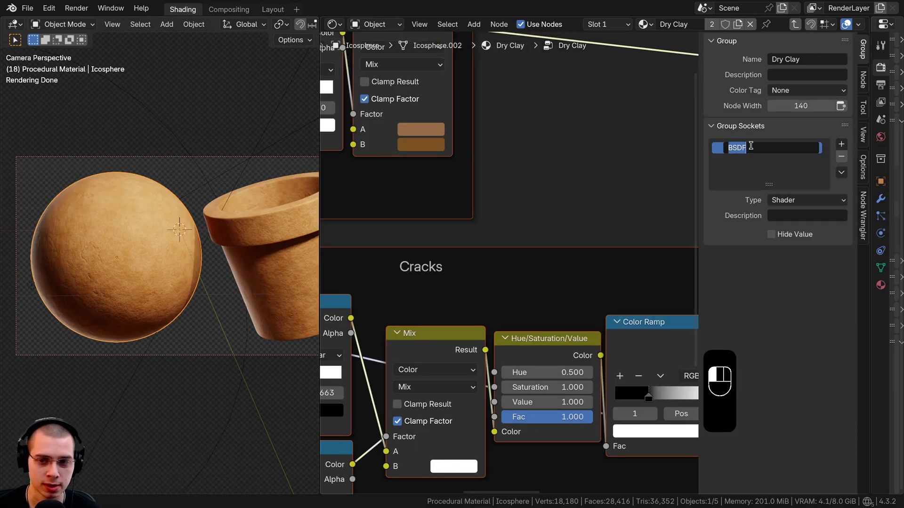
{"action": "type", "text": "Shader"}
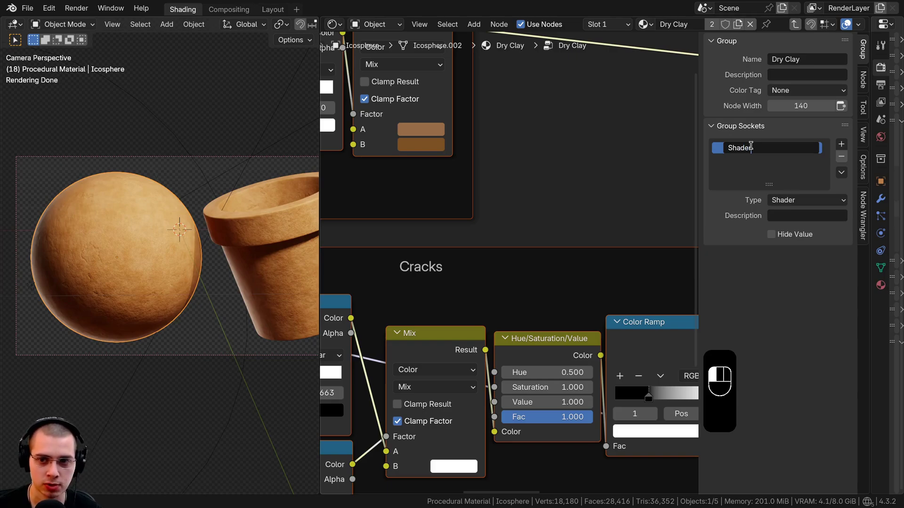
{"action": "key", "text": "Return"}
{"action": "key", "text": "Tab"}
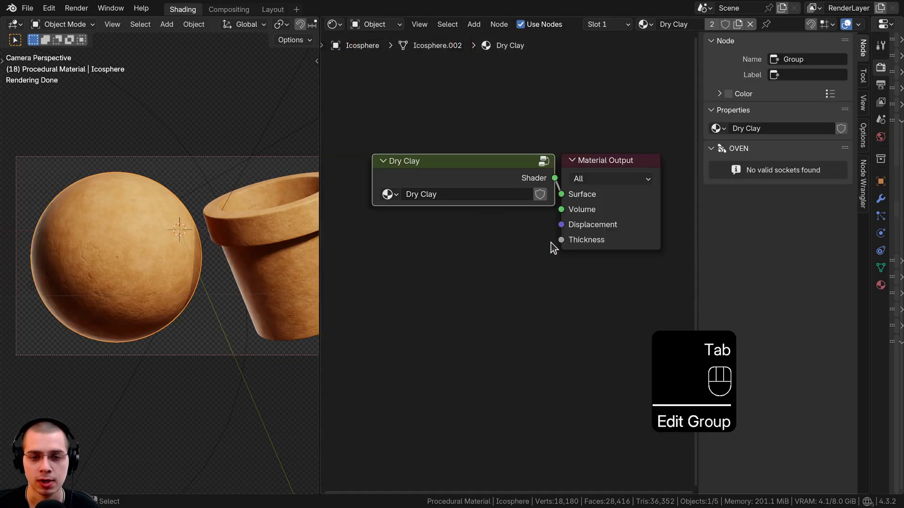
Step: Reopen the Dry Clay group, select its Group Input node and widen the node editor, keeping the pot in view
{"action": "scroll", "coordinate": [551, 244], "scroll_direction": "up", "scroll_amount": 1}
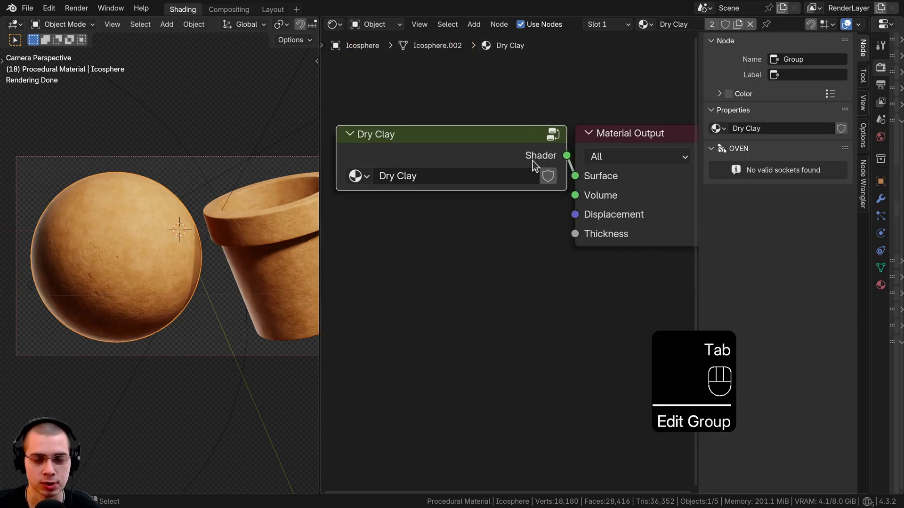
{"action": "left_click", "coordinate": [495, 165]}
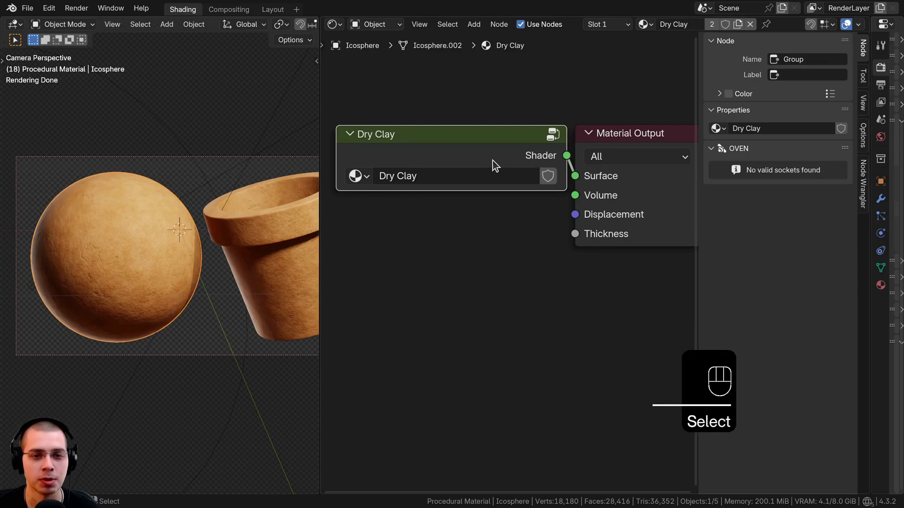
{"action": "middle_click_drag", "start_coordinate": [492, 160], "coordinate": [495, 166]}
{"action": "scroll", "coordinate": [498, 206], "scroll_direction": "down", "scroll_amount": 13}
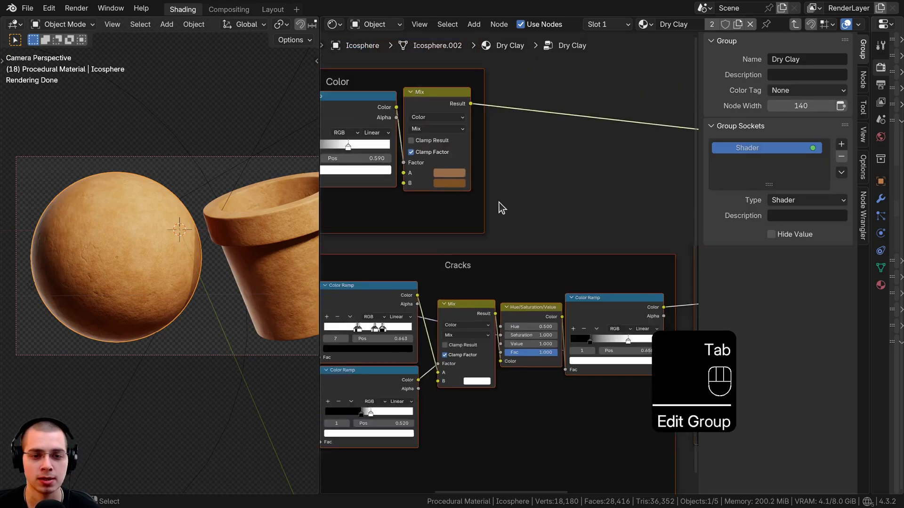
{"action": "middle_click_drag", "start_coordinate": [501, 212], "coordinate": [678, 222]}
{"action": "scroll", "coordinate": [549, 228], "scroll_direction": "down", "scroll_amount": 8}
{"action": "scroll", "coordinate": [499, 228], "scroll_direction": "up", "scroll_amount": 10}
{"action": "middle_click_drag", "start_coordinate": [466, 228], "coordinate": [433, 211]}
{"action": "scroll", "coordinate": [473, 210], "scroll_direction": "up", "scroll_amount": 3}
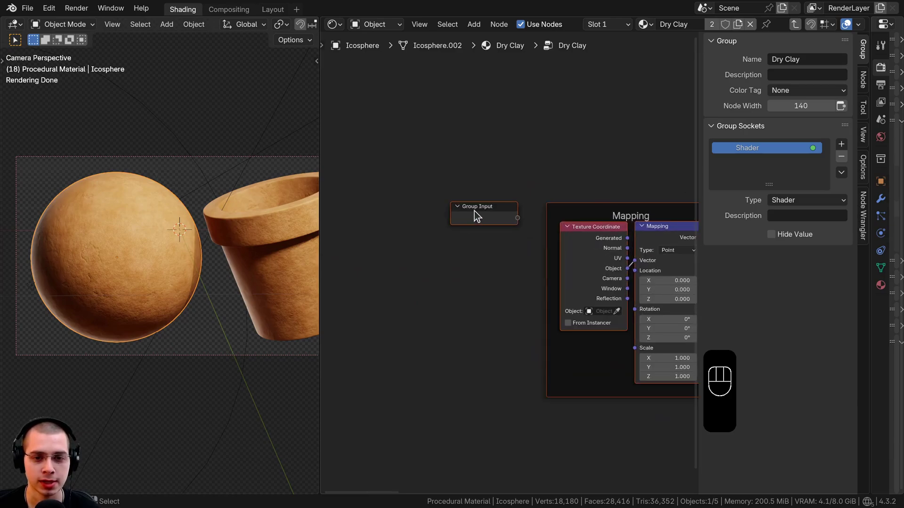
{"action": "left_click", "coordinate": [474, 210]}
{"action": "left_click_drag", "start_coordinate": [319, 205], "coordinate": [170, 209]}
{"action": "scroll", "coordinate": [143, 213], "scroll_direction": "up", "scroll_amount": 1}
{"action": "middle_click_drag", "start_coordinate": [92, 222], "coordinate": [141, 228], "text": "shift"}
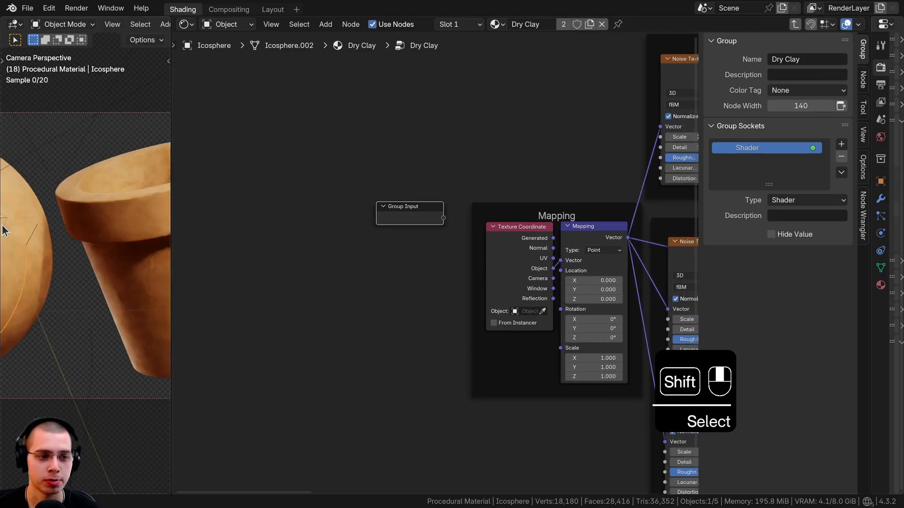
{"action": "scroll", "coordinate": [397, 191], "scroll_direction": "up", "scroll_amount": 1}
Step: Reposition the Group Input node in the empty space before the Mapping frame
{"action": "key", "text": "g"}
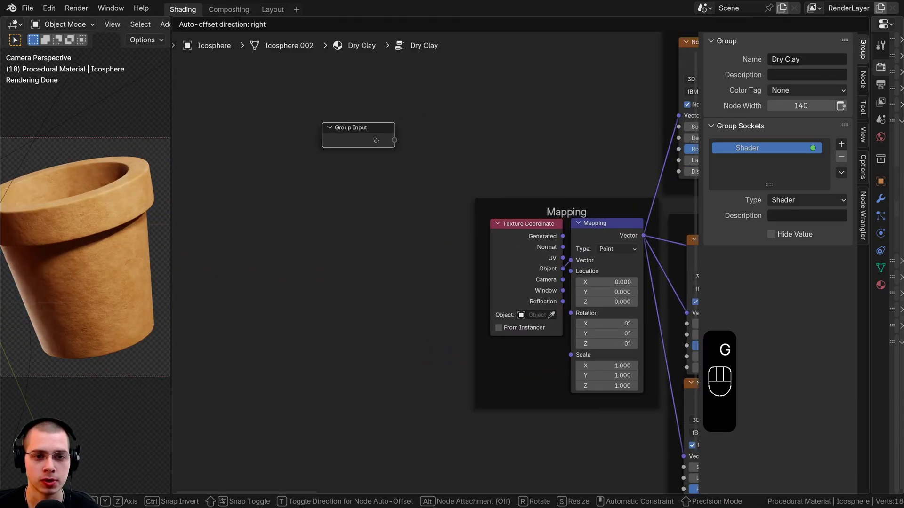
{"action": "left_click", "coordinate": [348, 117]}
{"action": "key", "text": "g"}
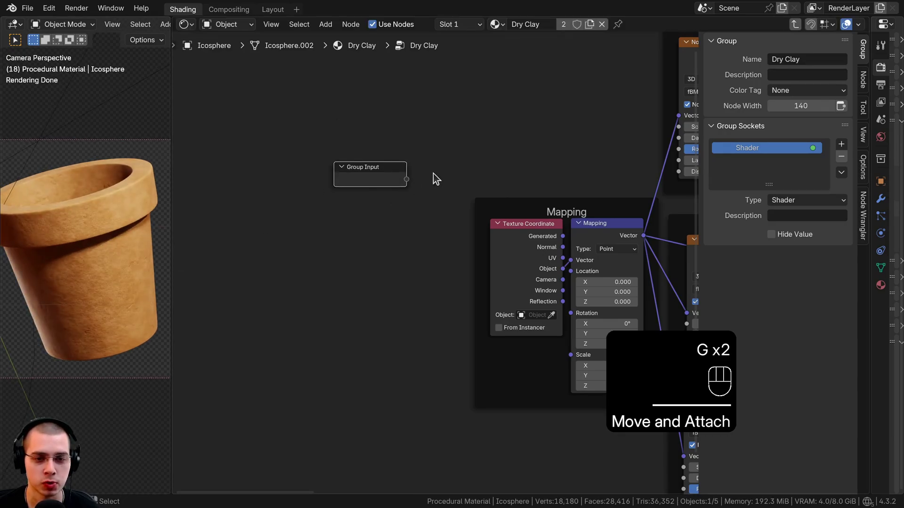
{"action": "left_click", "coordinate": [432, 177]}
{"action": "key", "text": "Tab"}
{"action": "key", "text": "Tab"}
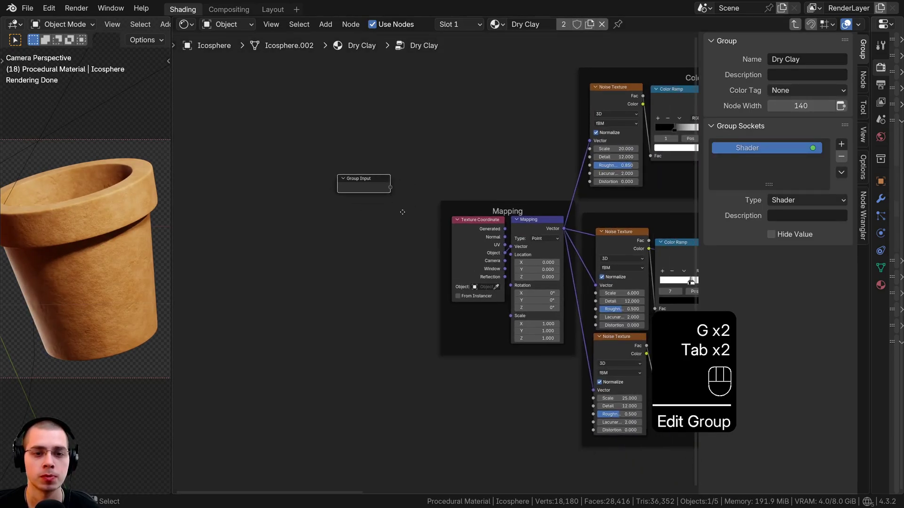
{"action": "key", "text": "g"}
{"action": "scroll", "coordinate": [431, 265], "scroll_direction": "down", "scroll_amount": 2}
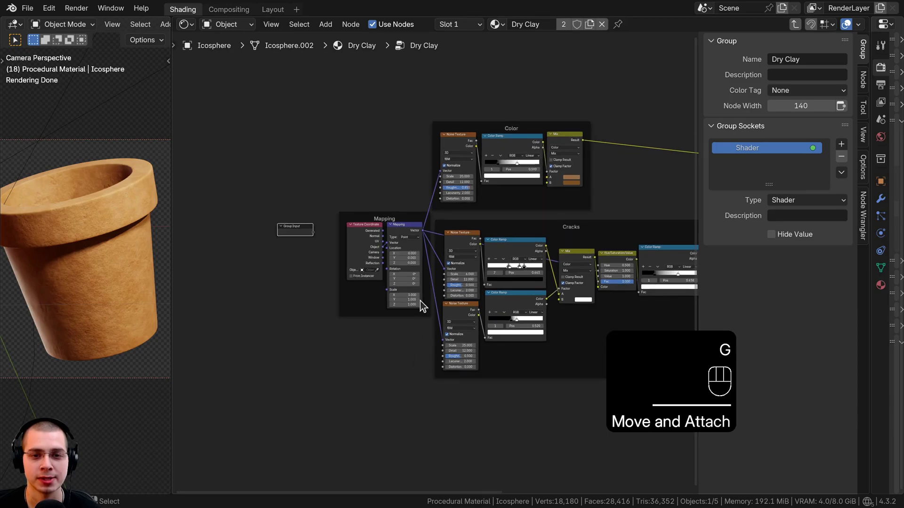
Step: Expose the Mapping node's Scale as a group input by linking it to the empty Group Input socket
{"action": "scroll", "coordinate": [432, 264], "scroll_direction": "up", "scroll_amount": 1}
{"action": "right_click", "coordinate": [491, 253]}
{"action": "scroll", "coordinate": [491, 253], "scroll_direction": "up", "scroll_amount": 5}
{"action": "middle_click_drag", "start_coordinate": [373, 197], "coordinate": [402, 184]}
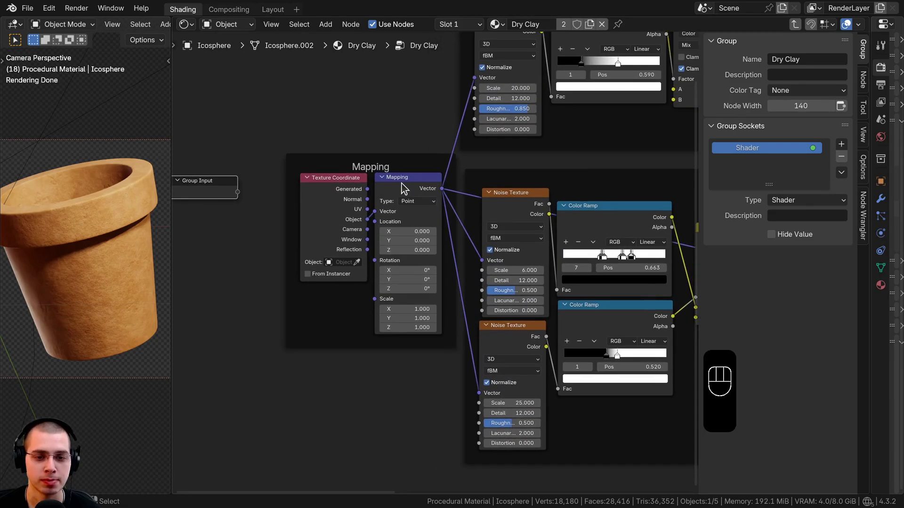
{"action": "left_click", "coordinate": [403, 184]}
{"action": "scroll", "coordinate": [432, 226], "scroll_direction": "down", "scroll_amount": 11}
{"action": "middle_click_drag", "start_coordinate": [432, 234], "coordinate": [361, 217]}
{"action": "key", "text": "g"}
{"action": "right_click", "coordinate": [383, 145]}
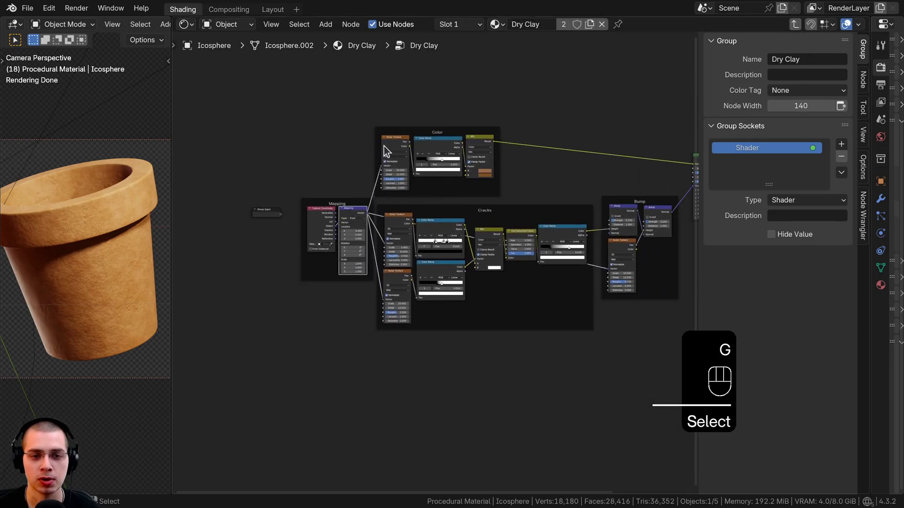
{"action": "scroll", "coordinate": [383, 188], "scroll_direction": "up", "scroll_amount": 5}
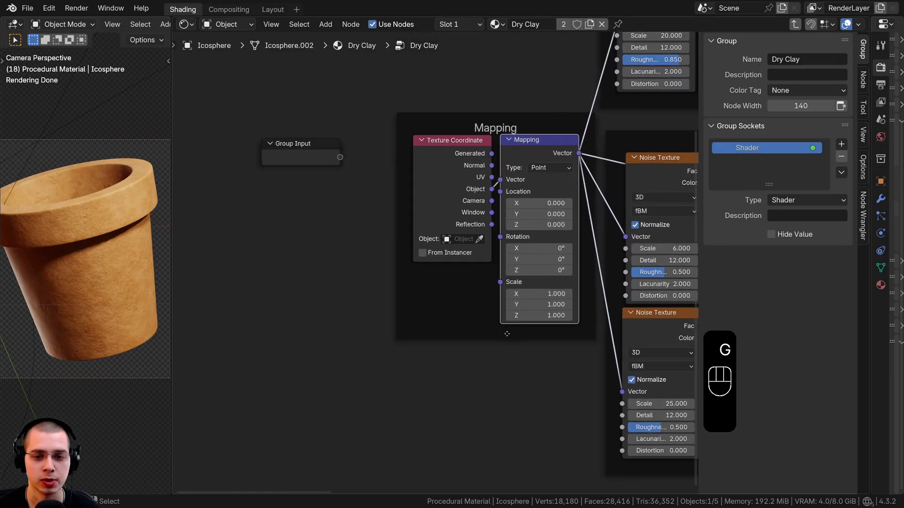
{"action": "scroll", "coordinate": [538, 305], "scroll_direction": "up", "scroll_amount": 1}
{"action": "middle_click_drag", "start_coordinate": [538, 305], "coordinate": [564, 356]}
{"action": "scroll", "coordinate": [529, 350], "scroll_direction": "down", "scroll_amount": 1}
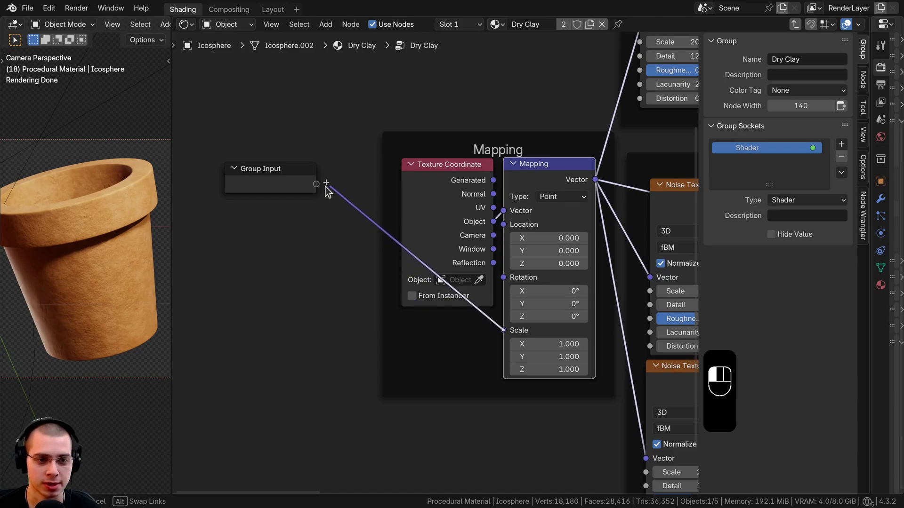
{"action": "left_click_drag", "start_coordinate": [325, 187], "coordinate": [320, 186]}
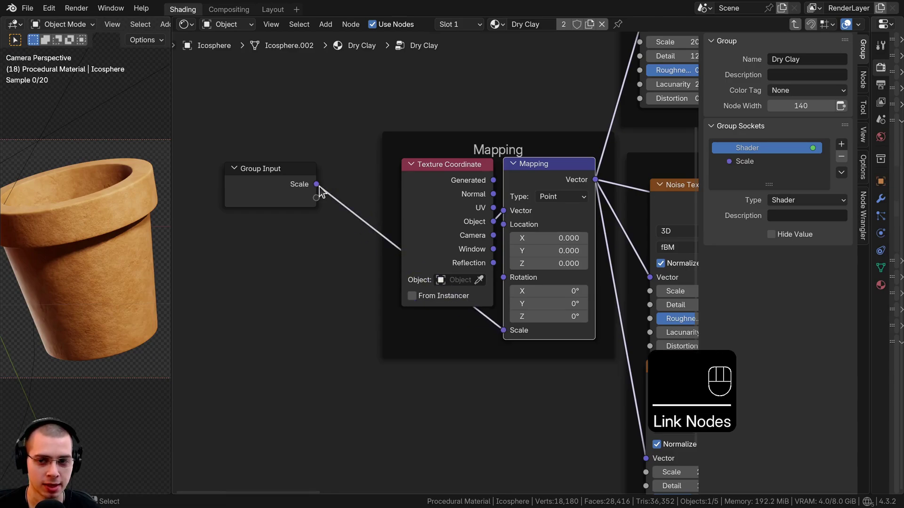
Step: Change the Scale group socket's type to Float and set its default to 1.000
{"action": "left_click", "coordinate": [749, 162]}
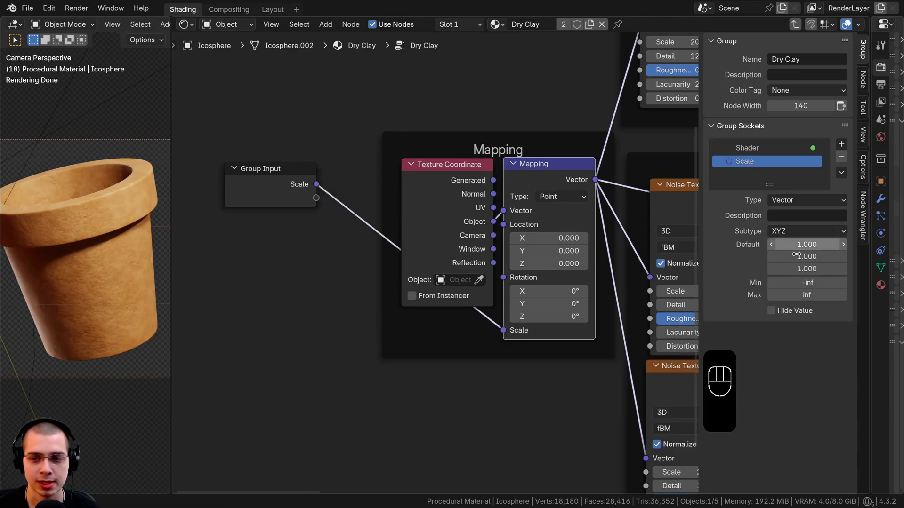
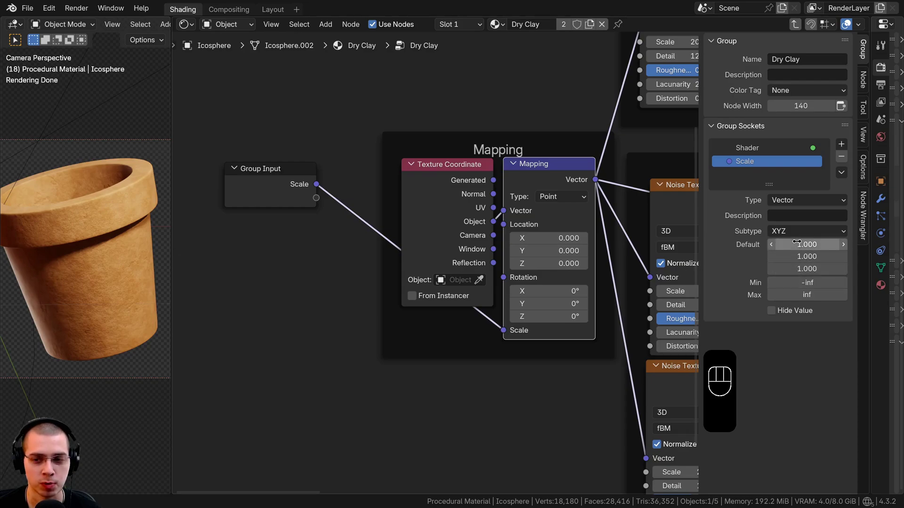
{"action": "left_click_drag", "start_coordinate": [781, 202], "coordinate": [786, 271]}
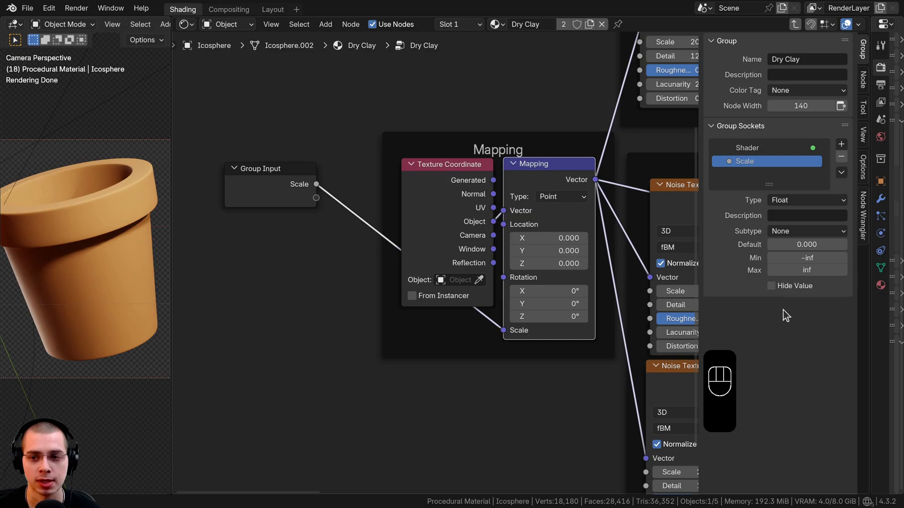
{"action": "left_click", "coordinate": [630, 181]}
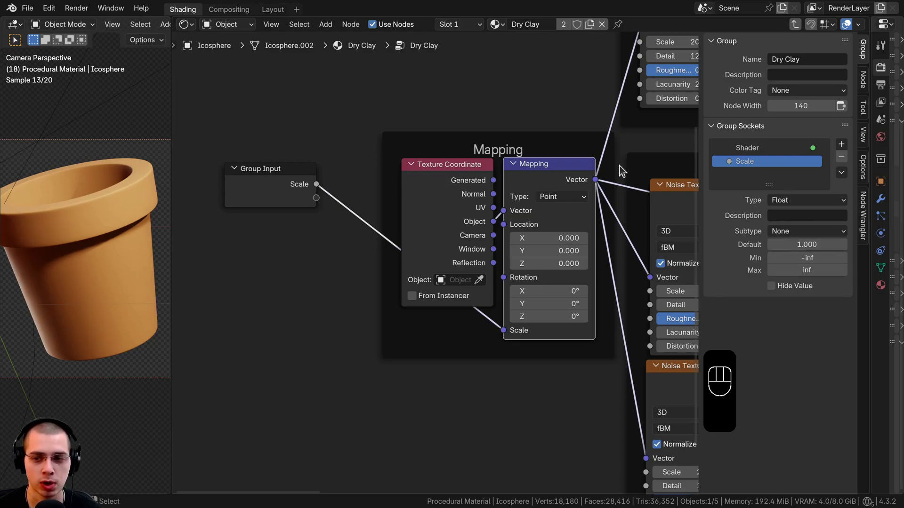
Step: Leave the group, set the Dry Clay node's Scale to 1 and test how the Scale slider affects the pot
{"action": "key", "text": "Tab"}
{"action": "scroll", "coordinate": [359, 268], "scroll_direction": "up", "scroll_amount": 1}
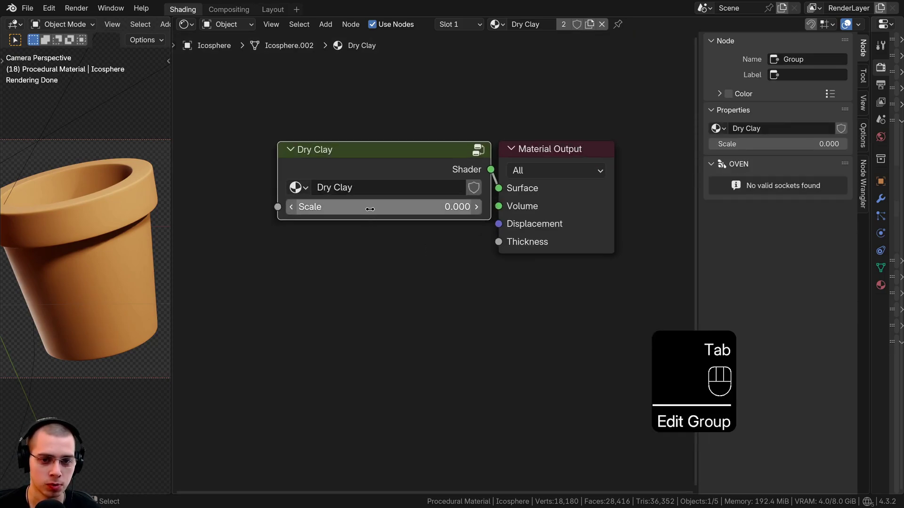
{"action": "left_click", "coordinate": [371, 208]}
{"action": "type", "text": "1"}
{"action": "key", "text": "Return"}
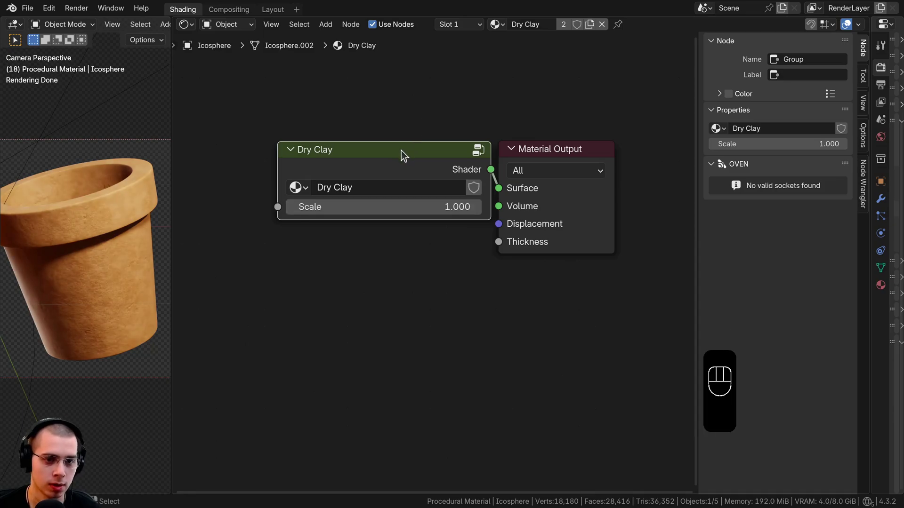
{"action": "mouse_move", "coordinate": [385, 207]}
{"action": "left_mouse_down"}
{"action": "mouse_move", "coordinate": [471, 207]}
{"action": "mouse_move", "coordinate": [353, 206]}
{"action": "mouse_move", "coordinate": [385, 206]}
{"action": "left_mouse_up"}
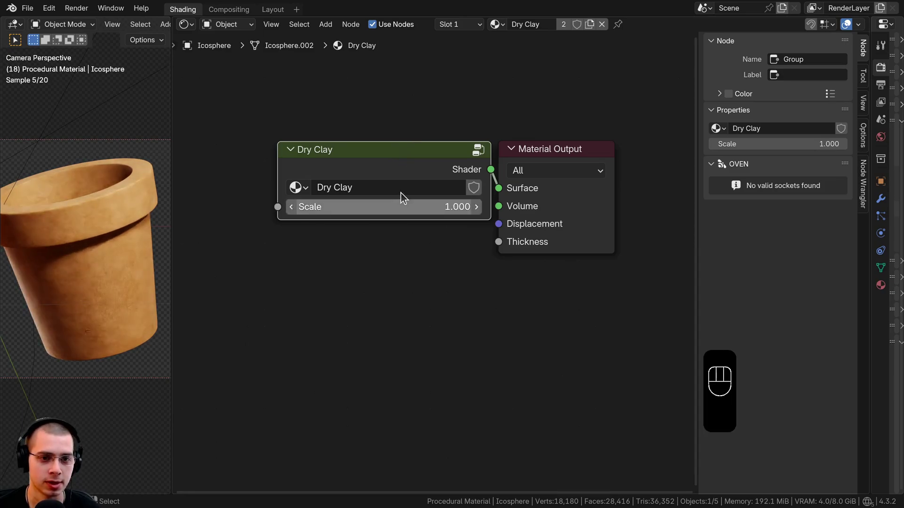
Step: Reopen the Dry Clay group and move the Group Input node into the Color frame, above the Color Ramp
{"action": "key", "text": "Tab"}
{"action": "scroll", "coordinate": [400, 159], "scroll_direction": "down", "scroll_amount": 8}
{"action": "left_click", "coordinate": [349, 208]}
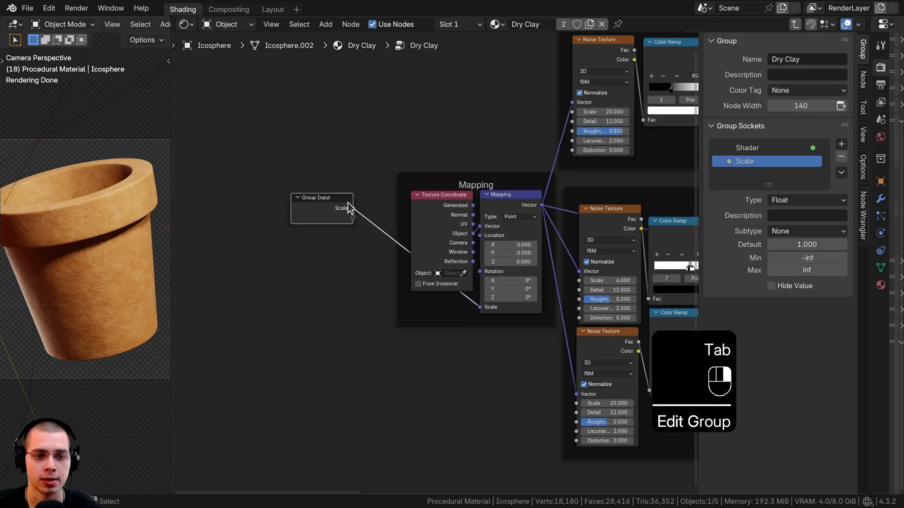
{"action": "key", "text": "g"}
{"action": "left_click", "coordinate": [363, 206]}
{"action": "scroll", "coordinate": [446, 278], "scroll_direction": "down", "scroll_amount": 1}
{"action": "middle_click_drag", "start_coordinate": [316, 237], "coordinate": [245, 347]}
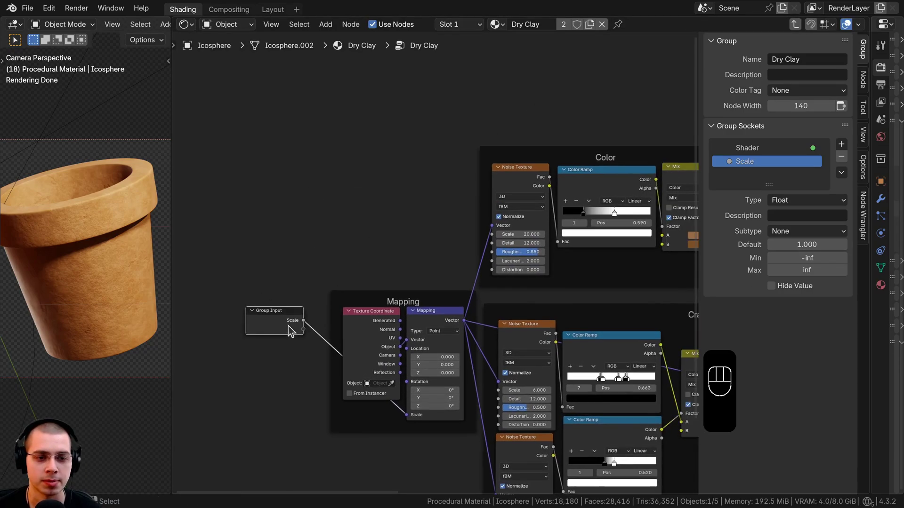
{"action": "key", "text": "g"}
{"action": "left_click", "coordinate": [626, 136]}
{"action": "middle_click_drag", "start_coordinate": [622, 155], "coordinate": [473, 221]}
{"action": "scroll", "coordinate": [473, 222], "scroll_direction": "up", "scroll_amount": 4}
{"action": "key", "text": "g"}
{"action": "left_click", "coordinate": [399, 243]}
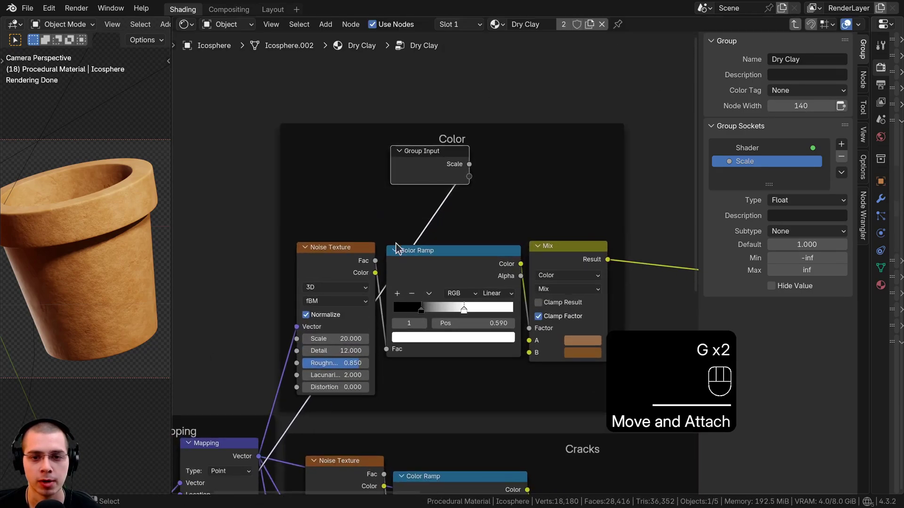
Step: Expose the Mix node's A and B colors as group inputs and rename them Color 1 and Color 2
{"action": "scroll", "coordinate": [467, 261], "scroll_direction": "up", "scroll_amount": 1}
{"action": "left_click_drag", "start_coordinate": [536, 347], "coordinate": [442, 176]}
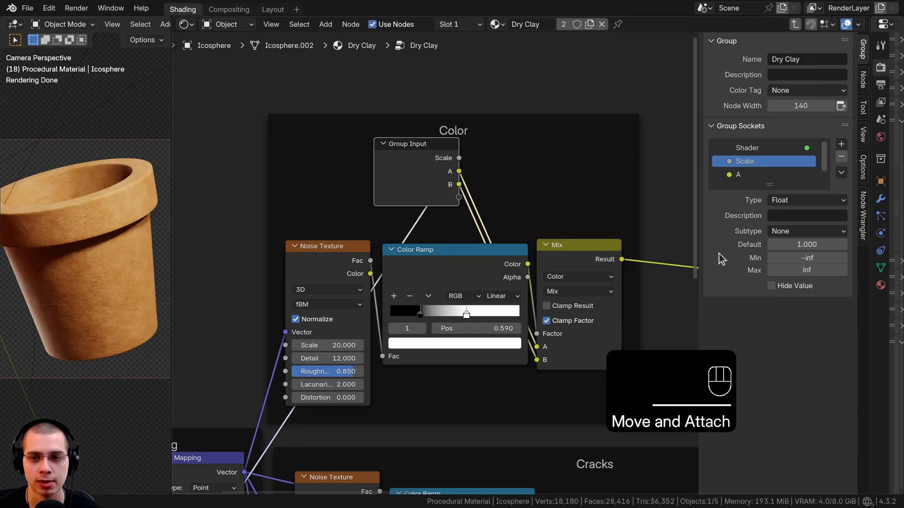
{"action": "left_click_drag", "start_coordinate": [769, 183], "coordinate": [766, 237]}
{"action": "left_click", "coordinate": [753, 174]}
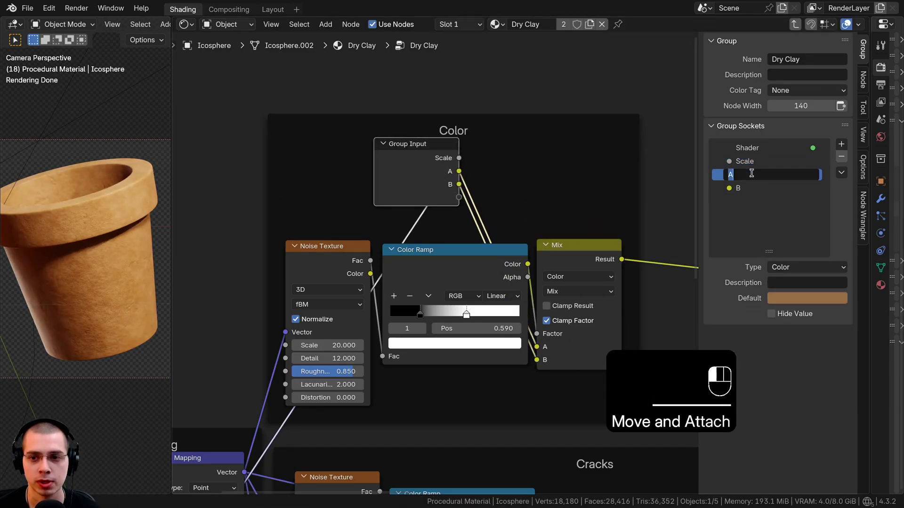
{"action": "double_click", "coordinate": [763, 175]}
{"action": "type", "text": "Color 1"}
{"action": "key", "text": "Return"}
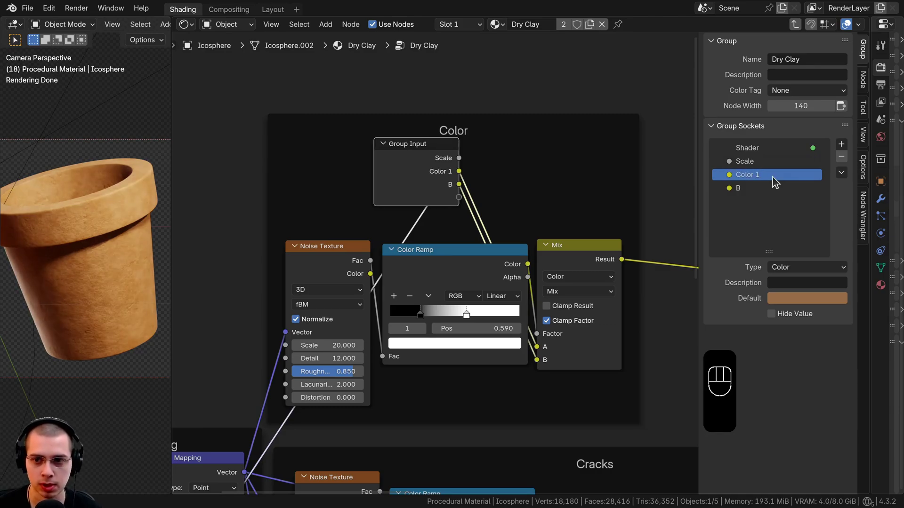
{"action": "key", "text": "ctrl+c"}
{"action": "double_click", "coordinate": [748, 188]}
{"action": "key", "text": "ctrl+v"}
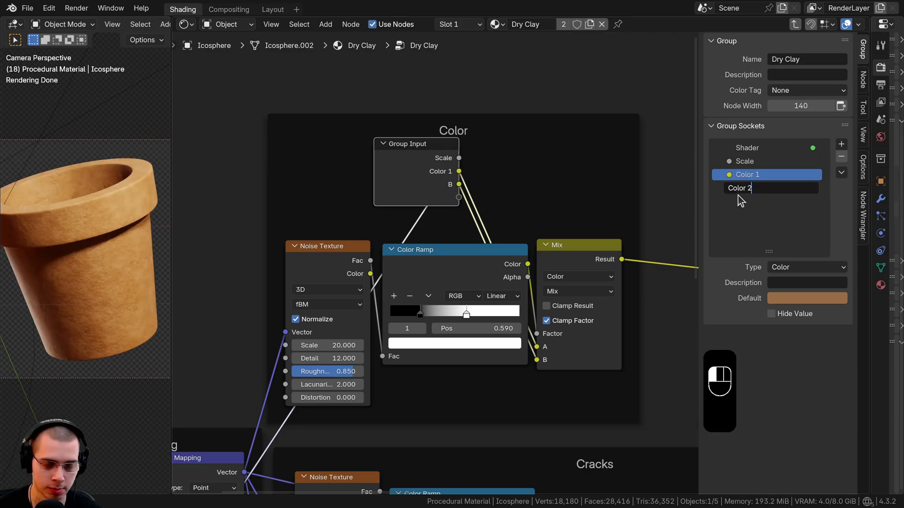
{"action": "key", "text": "Return"}
Step: Detach the Group Input node from the Color frame and place it on empty canvas above the Mapping frame
{"action": "scroll", "coordinate": [545, 210], "scroll_direction": "down", "scroll_amount": 3}
{"action": "left_click", "coordinate": [454, 123]}
{"action": "key", "text": "g"}
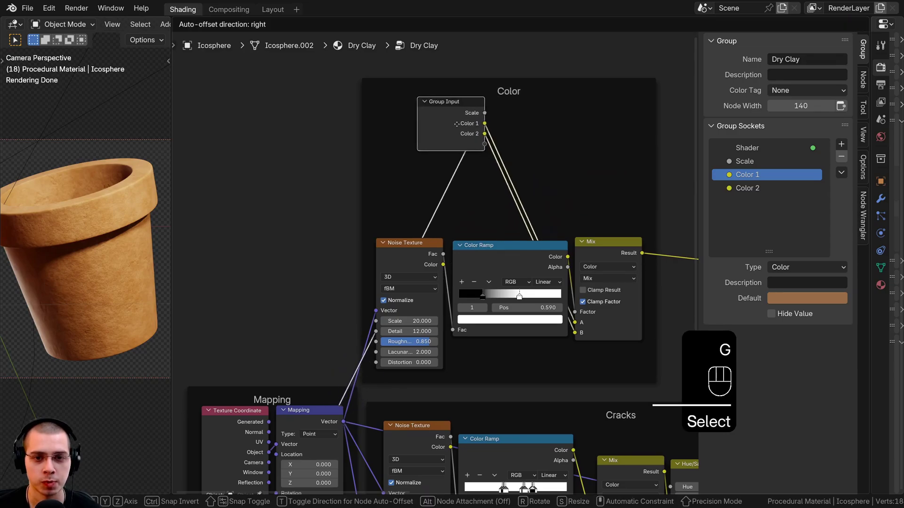
{"action": "left_click", "coordinate": [434, 150]}
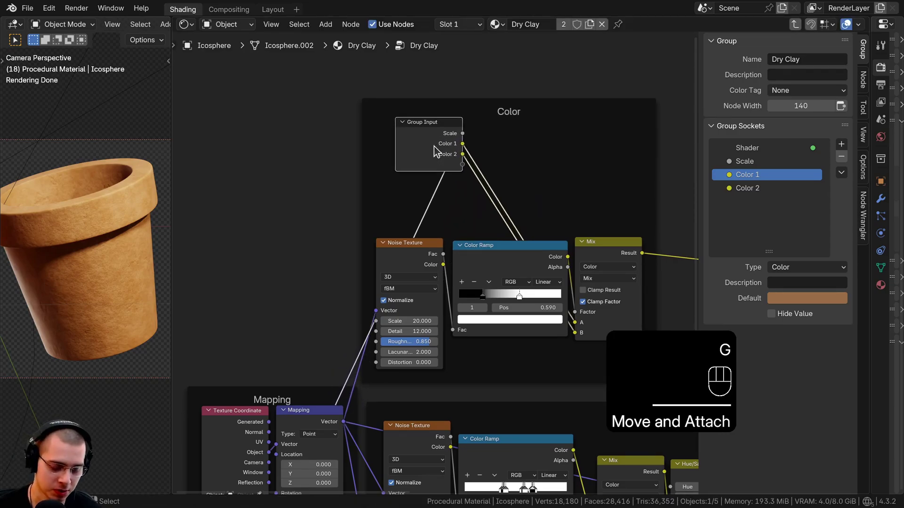
{"action": "key", "text": "alt+p"}
{"action": "scroll", "coordinate": [436, 150], "scroll_direction": "down", "scroll_amount": 3}
{"action": "key", "text": "g"}
{"action": "left_click", "coordinate": [331, 222]}
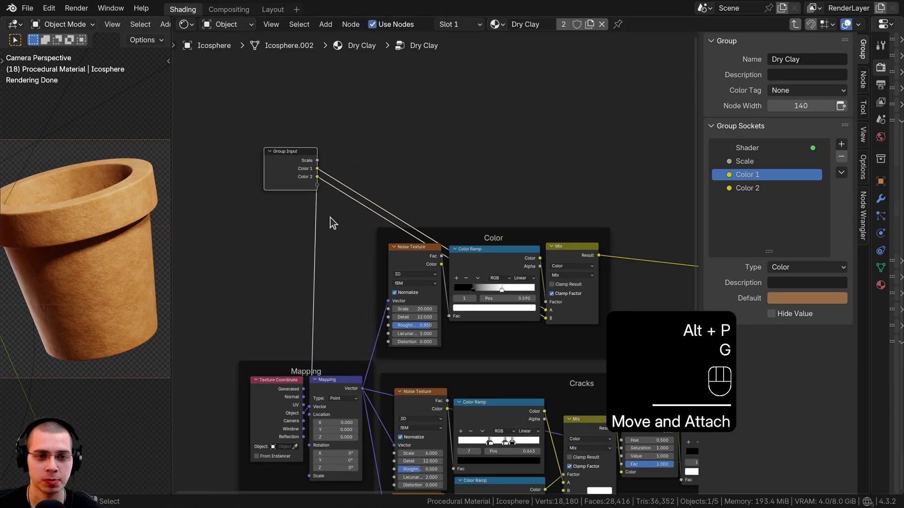
{"action": "middle_click_drag", "start_coordinate": [313, 286], "coordinate": [431, 224]}
{"action": "key", "text": "g"}
{"action": "left_click", "coordinate": [410, 250]}
{"action": "scroll", "coordinate": [410, 250], "scroll_direction": "up", "scroll_amount": 1}
{"action": "key", "text": "g"}
{"action": "left_click", "coordinate": [406, 262]}
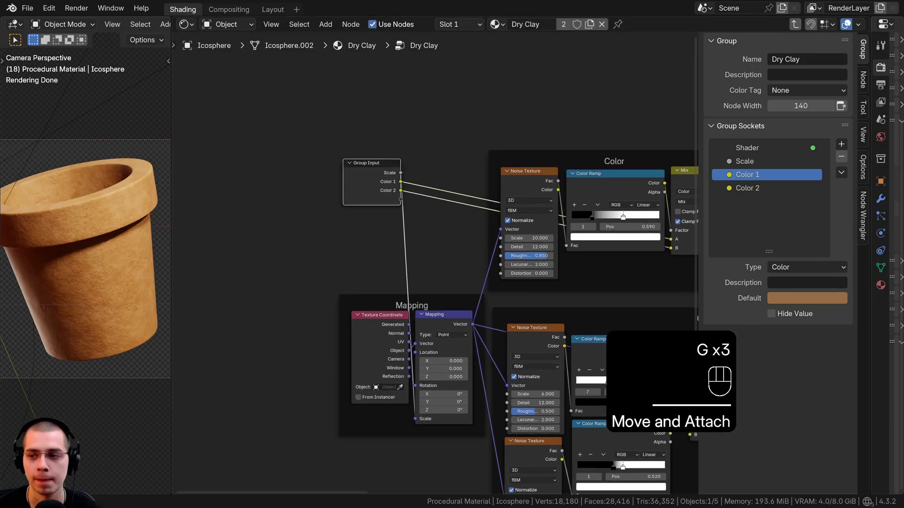
Step: Expose the Scale of the Color frame's Noise Texture as a new group input
{"action": "scroll", "coordinate": [406, 262], "scroll_direction": "up", "scroll_amount": 2}
{"action": "scroll", "coordinate": [518, 202], "scroll_direction": "up", "scroll_amount": 2}
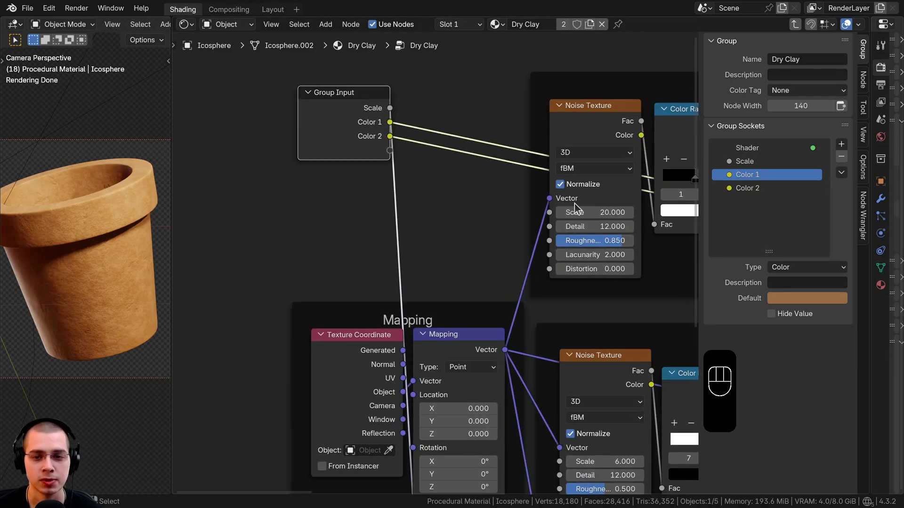
{"action": "left_click_drag", "start_coordinate": [556, 211], "coordinate": [360, 150]}
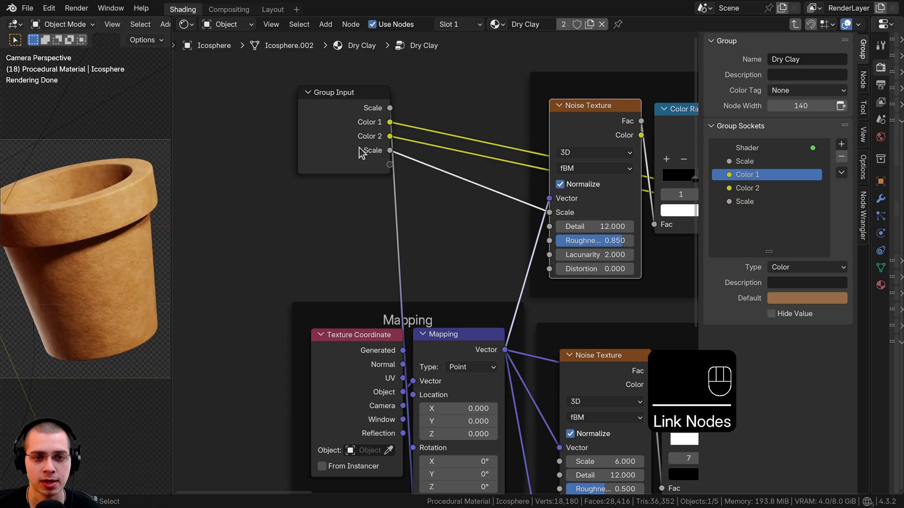
Step: Move the Group Input below the Bump frame and link its second Scale output to that frame's Noise Texture Scale
{"action": "left_click", "coordinate": [352, 143]}
{"action": "scroll", "coordinate": [436, 240], "scroll_direction": "down", "scroll_amount": 6}
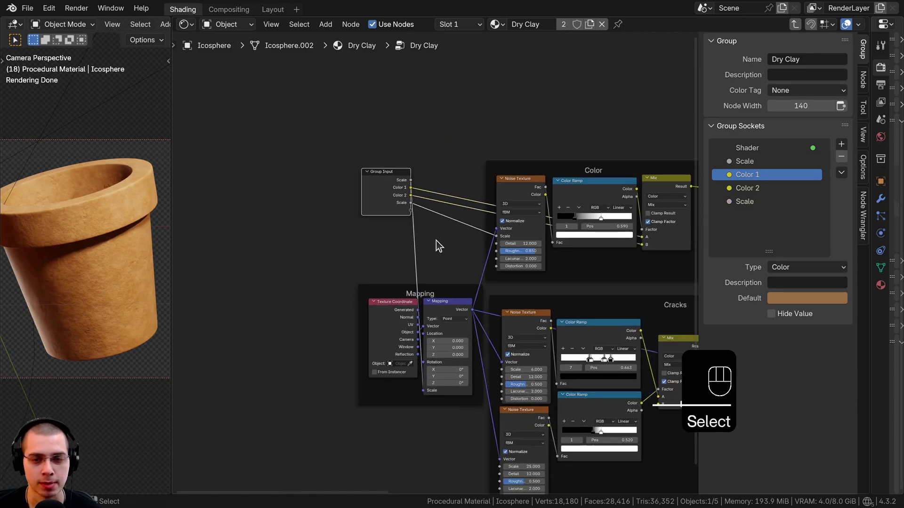
{"action": "key", "text": "g"}
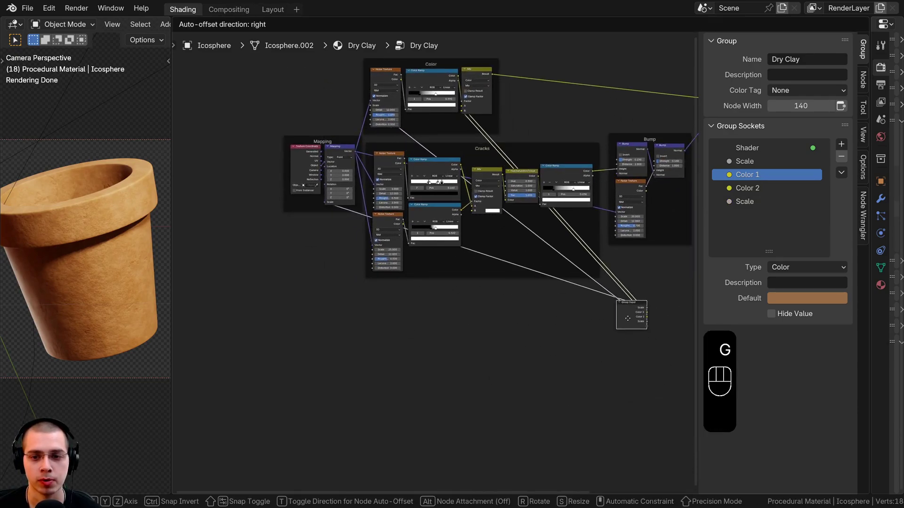
{"action": "left_click", "coordinate": [629, 320]}
{"action": "scroll", "coordinate": [426, 317], "scroll_direction": "up", "scroll_amount": 5}
{"action": "scroll", "coordinate": [475, 133], "scroll_direction": "up", "scroll_amount": 2}
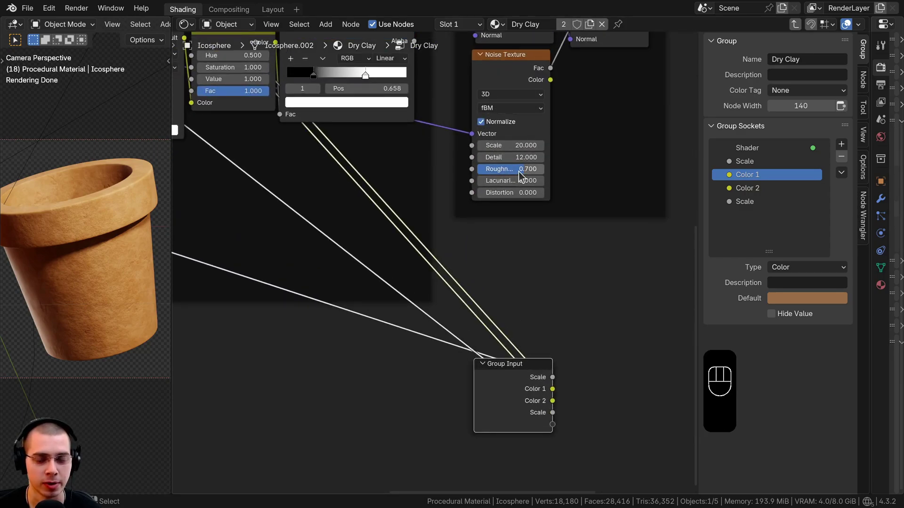
{"action": "scroll", "coordinate": [473, 130], "scroll_direction": "up", "scroll_amount": 2}
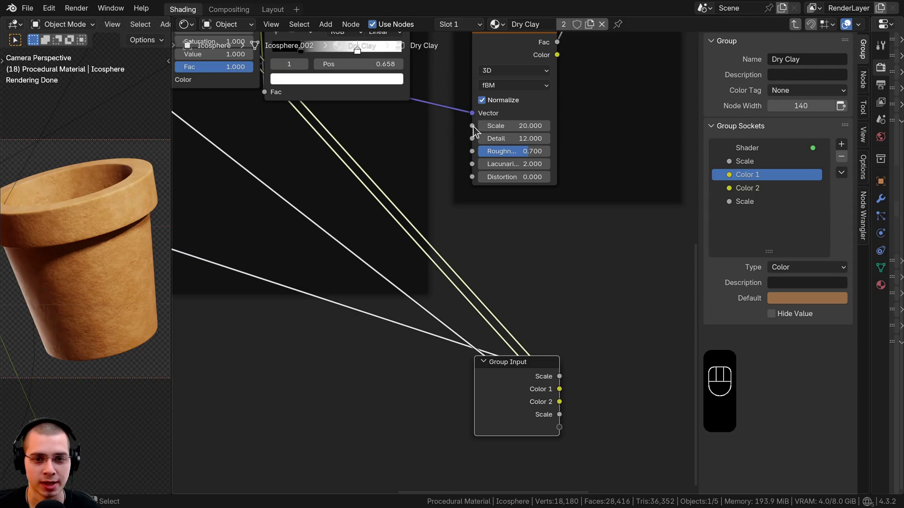
{"action": "left_click_drag", "start_coordinate": [472, 139], "coordinate": [565, 435]}
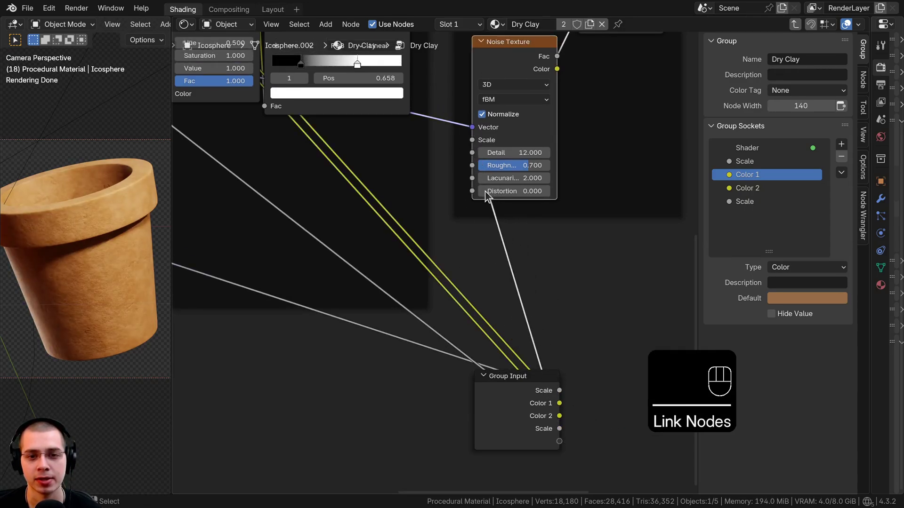
Step: Leave the group to review the inputs exposed on the Dry Clay node, and reopen the group
{"action": "scroll", "coordinate": [495, 362], "scroll_direction": "down", "scroll_amount": 5}
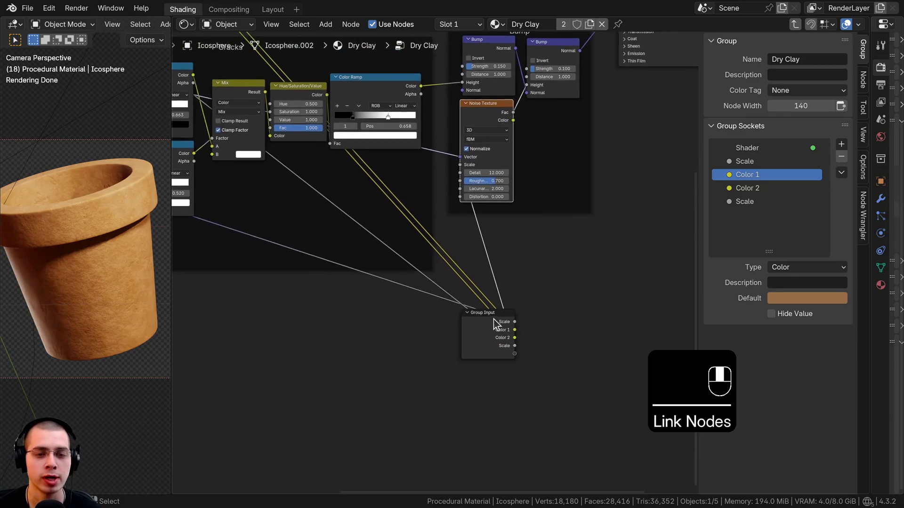
{"action": "key", "text": "Tab"}
{"action": "scroll", "coordinate": [405, 319], "scroll_direction": "up", "scroll_amount": 4}
{"action": "left_click_drag", "start_coordinate": [381, 261], "coordinate": [435, 262]}
{"action": "right_click", "coordinate": [381, 261]}
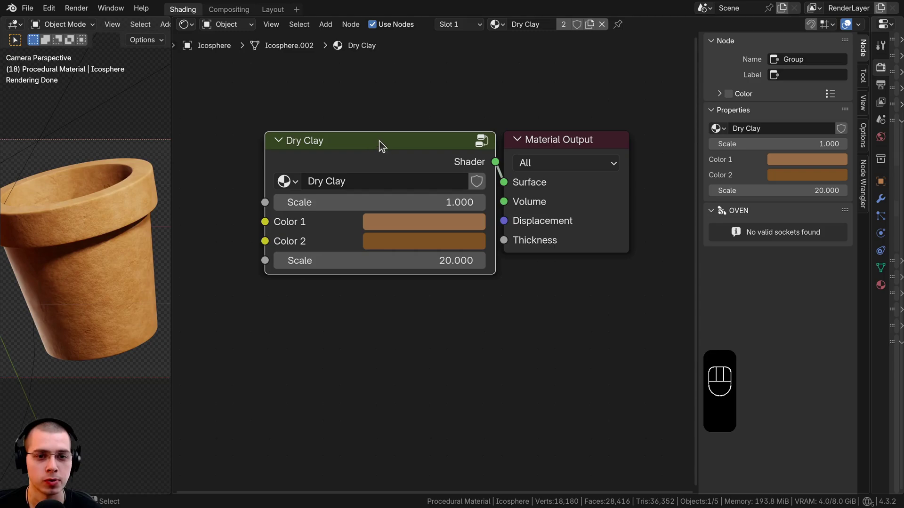
{"action": "left_click", "coordinate": [381, 140]}
{"action": "key", "text": "Tab"}
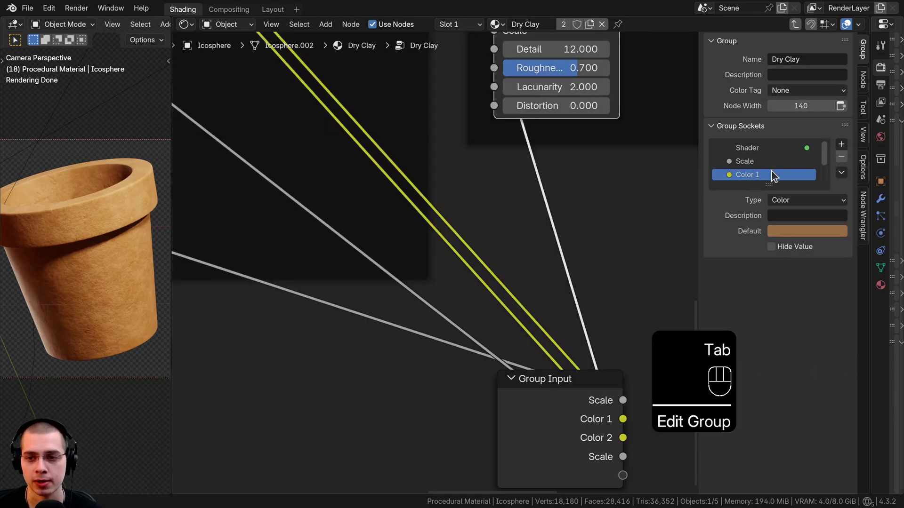
Step: Rename the second Scale group socket to Noise Scale
{"action": "left_click_drag", "start_coordinate": [769, 184], "coordinate": [765, 351]}
{"action": "double_click", "coordinate": [744, 202]}
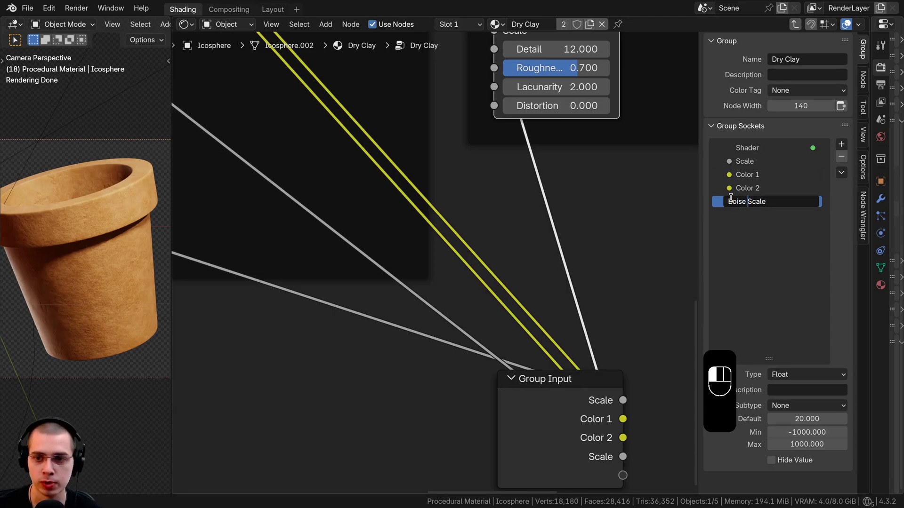
{"action": "key", "text": "Return"}
Step: Move the Group Input node back to the start of the node tree, just below the Mapping frame
{"action": "scroll", "coordinate": [495, 369], "scroll_direction": "down", "scroll_amount": 6}
{"action": "left_click", "coordinate": [495, 369]}
{"action": "scroll", "coordinate": [495, 369], "scroll_direction": "down", "scroll_amount": 5}
{"action": "middle_click_drag", "start_coordinate": [419, 348], "coordinate": [669, 351]}
{"action": "scroll", "coordinate": [552, 335], "scroll_direction": "down", "scroll_amount": 4}
{"action": "key", "text": "g"}
{"action": "left_click", "coordinate": [229, 234]}
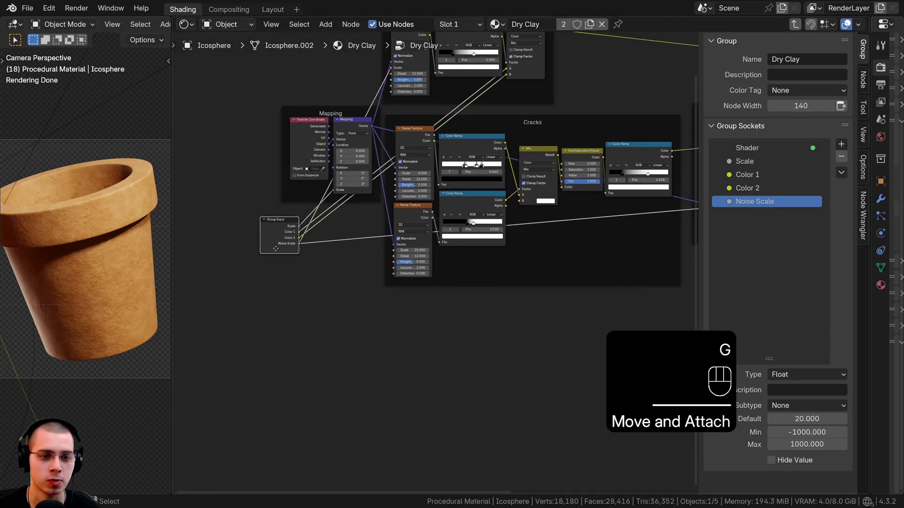
Step: Shift the Mapping frame's nodes and the Group Input together away from the Cracks frame to make room between them
{"action": "middle_click_drag", "start_coordinate": [246, 144], "coordinate": [311, 215]}
{"action": "scroll", "coordinate": [310, 215], "scroll_direction": "up", "scroll_amount": 5}
{"action": "left_click_drag", "start_coordinate": [238, 89], "coordinate": [311, 320]}
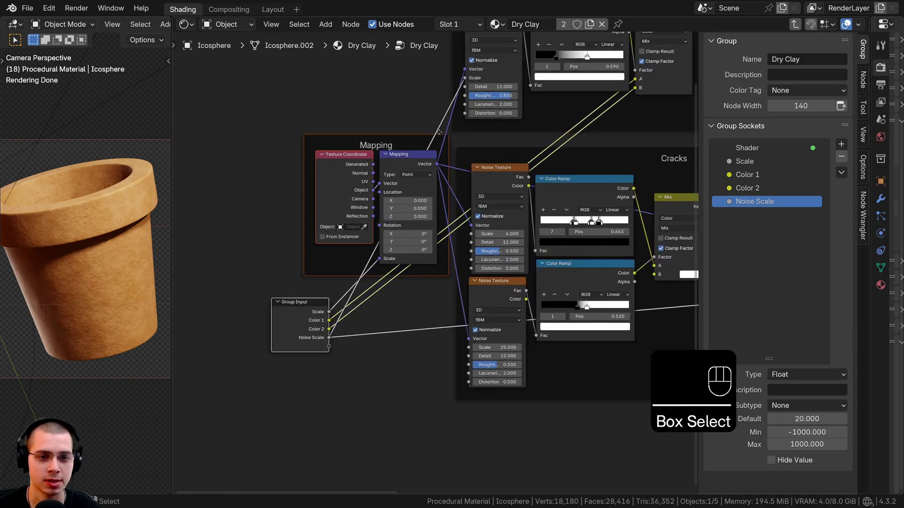
{"action": "key", "text": "g"}
{"action": "left_click", "coordinate": [334, 129]}
{"action": "key", "text": "a"}
{"action": "scroll", "coordinate": [489, 189], "scroll_direction": "up", "scroll_amount": 4}
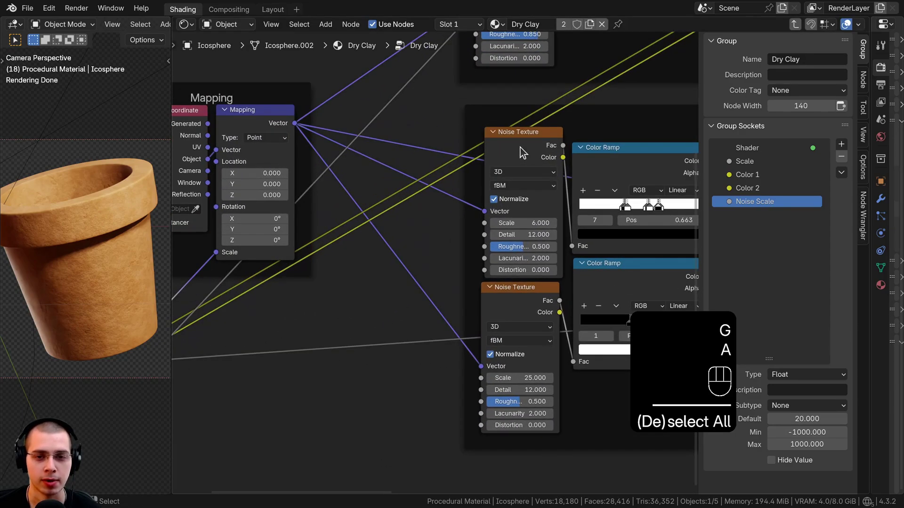
Step: Insert a second Mapping node into the Vector link feeding the lower Noise Texture of the Cracks frame
{"action": "left_click", "coordinate": [520, 152]}
{"action": "left_click", "coordinate": [522, 299]}
{"action": "left_click", "coordinate": [527, 161]}
{"action": "scroll", "coordinate": [527, 161], "scroll_direction": "down", "scroll_amount": 2}
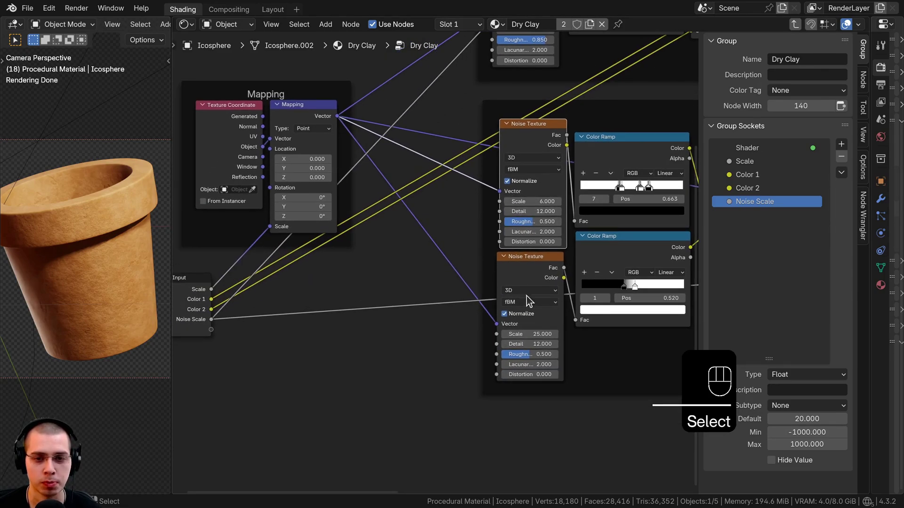
{"action": "scroll", "coordinate": [526, 283], "scroll_direction": "up", "scroll_amount": 3}
{"action": "middle_click_drag", "start_coordinate": [526, 207], "coordinate": [525, 169]}
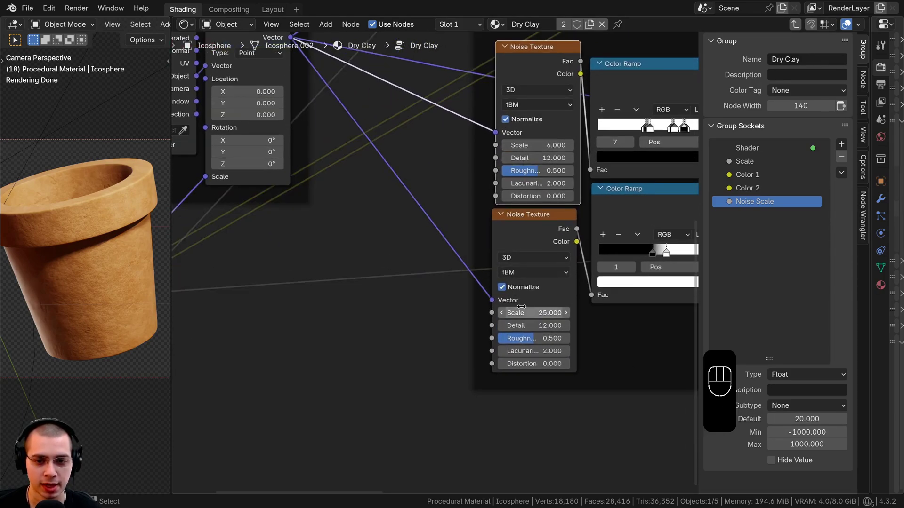
{"action": "middle_click_drag", "start_coordinate": [342, 160], "coordinate": [394, 183]}
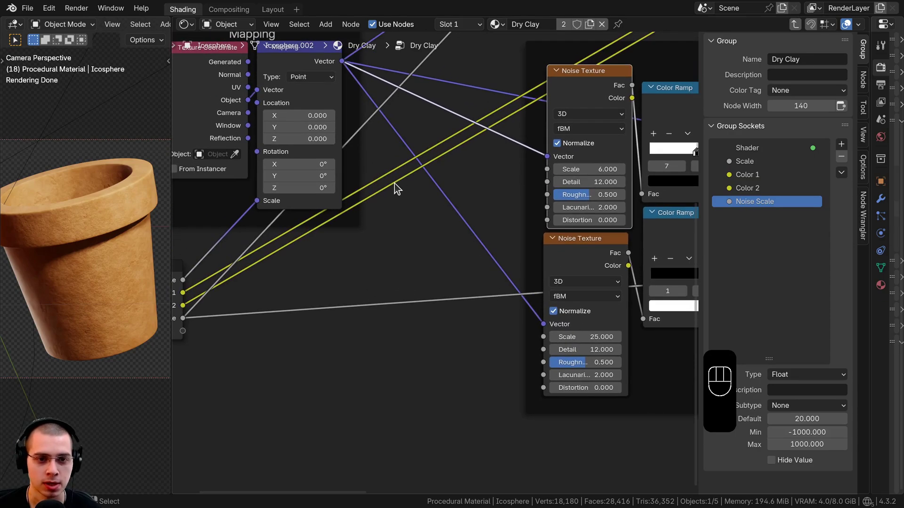
{"action": "key", "text": "shift+a"}
{"action": "left_click", "coordinate": [394, 183]}
{"action": "type", "text": "map"}
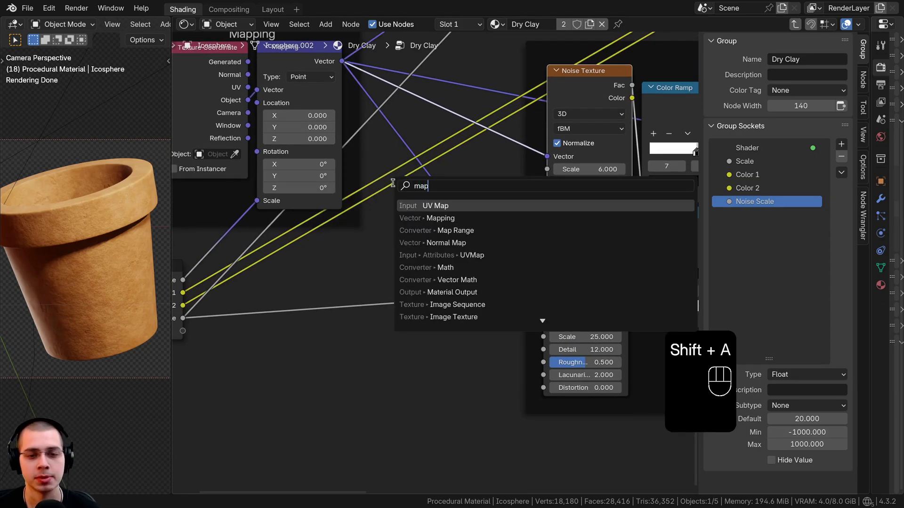
{"action": "left_click", "coordinate": [454, 218]}
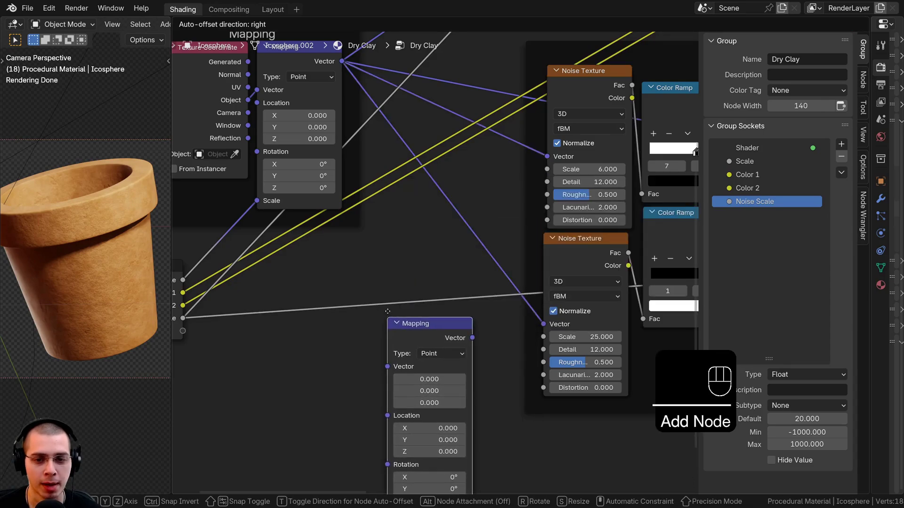
{"action": "left_click", "coordinate": [449, 212]}
{"action": "left_click_drag", "start_coordinate": [448, 212], "coordinate": [443, 192]}
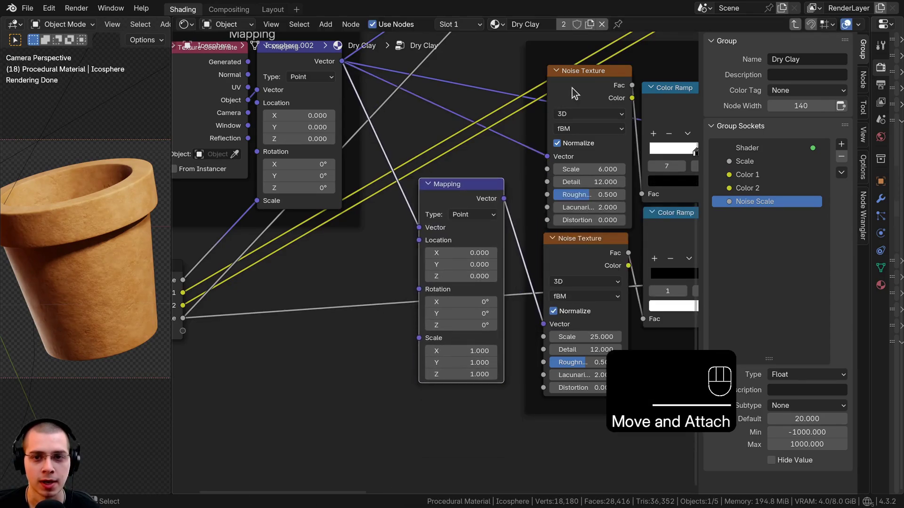
Step: Link the second Mapping node's Vector output to the Vector input of the upper Cracks Noise Texture
{"action": "left_click", "coordinate": [545, 167]}
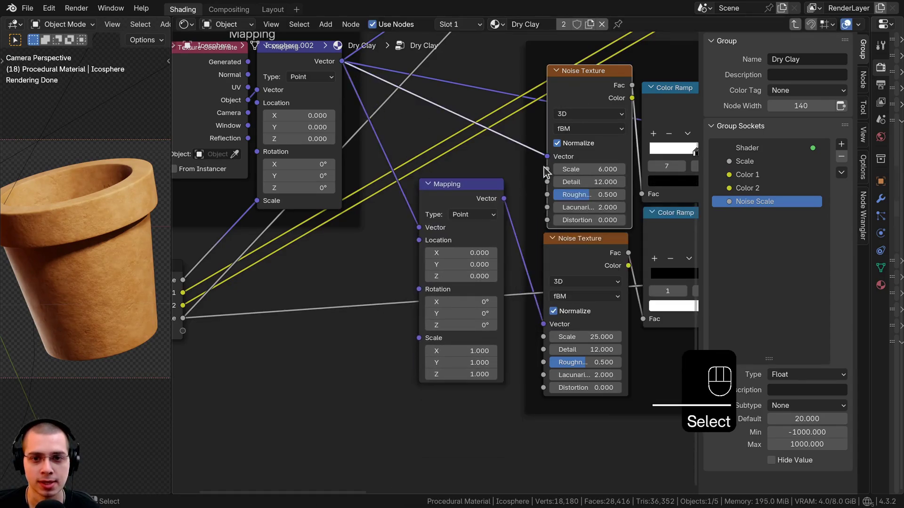
{"action": "left_click_drag", "start_coordinate": [504, 200], "coordinate": [484, 208]}
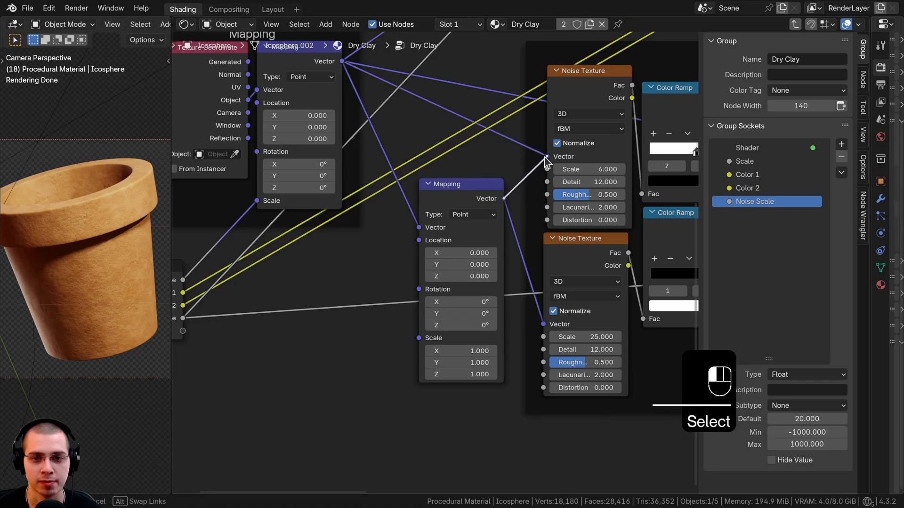
{"action": "left_click_drag", "start_coordinate": [546, 160], "coordinate": [547, 156]}
Step: Place the second Mapping node inside the Cracks frame, directly before its two Noise Texture nodes
{"action": "left_click", "coordinate": [475, 201]}
{"action": "scroll", "coordinate": [476, 201], "scroll_direction": "down", "scroll_amount": 3}
{"action": "key", "text": "g"}
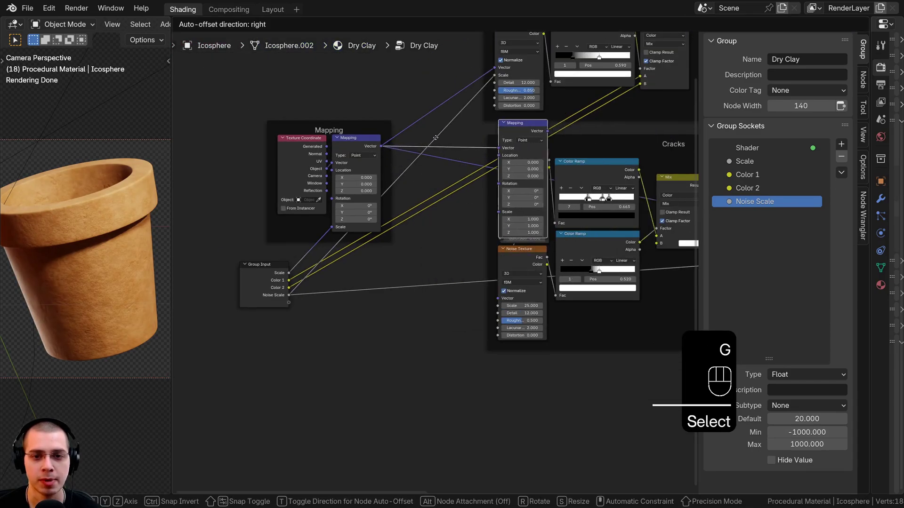
{"action": "left_click", "coordinate": [497, 184]}
{"action": "key", "text": "g"}
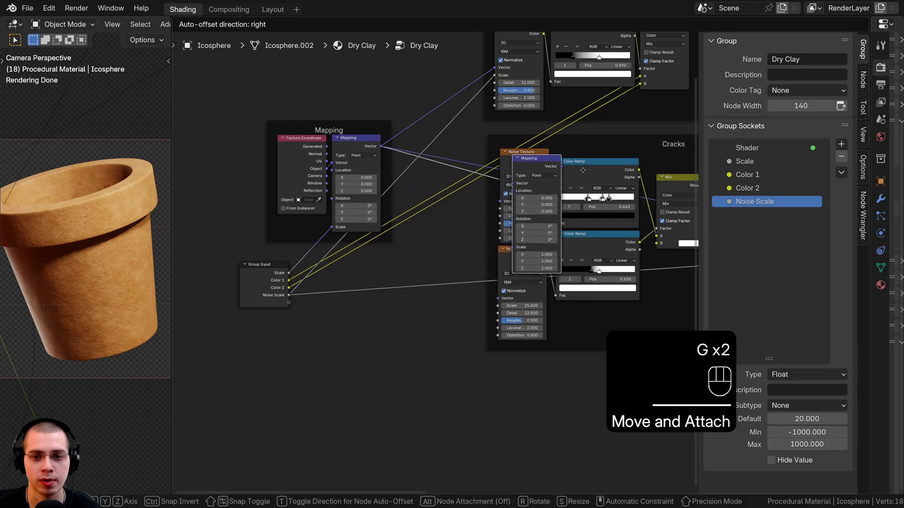
{"action": "left_click", "coordinate": [581, 174]}
{"action": "key", "text": "g"}
{"action": "left_click", "coordinate": [503, 219]}
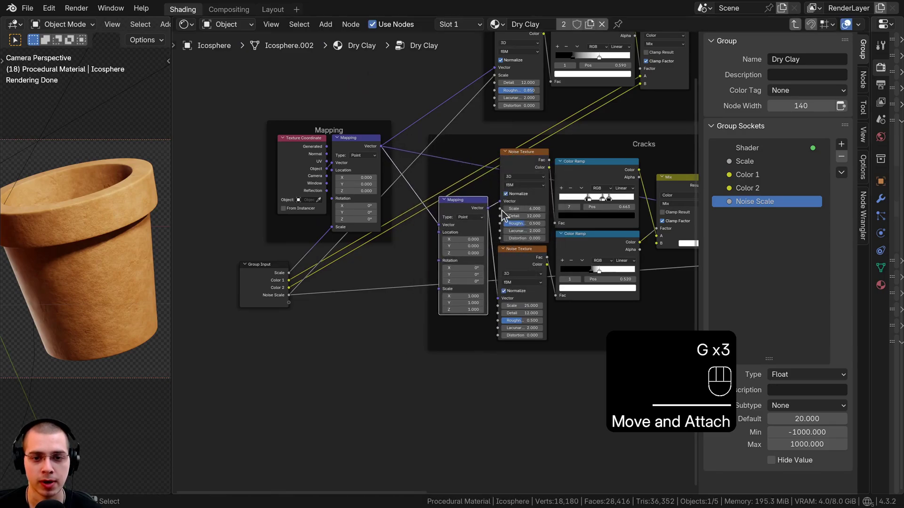
Step: Examine how the second Mapping node feeds both Cracks Noise Textures and how it sits relative to the Group Input
{"action": "scroll", "coordinate": [485, 264], "scroll_direction": "up", "scroll_amount": 6}
{"action": "left_click_drag", "start_coordinate": [479, 317], "coordinate": [510, 337], "text": "shift"}
{"action": "right_click", "coordinate": [480, 316]}
{"action": "left_click", "coordinate": [552, 315]}
{"action": "left_click", "coordinate": [574, 89]}
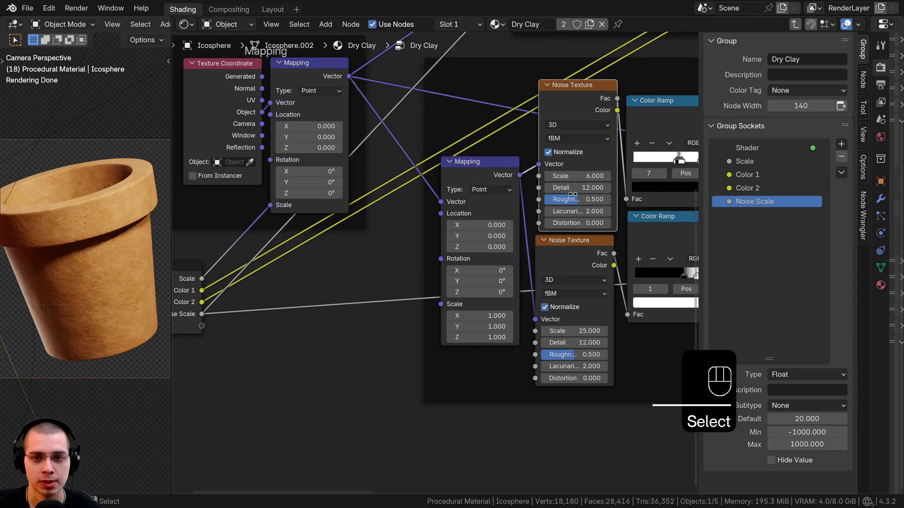
{"action": "left_click", "coordinate": [577, 264]}
{"action": "scroll", "coordinate": [400, 223], "scroll_direction": "down", "scroll_amount": 2}
{"action": "middle_click_drag", "start_coordinate": [309, 254], "coordinate": [433, 261]}
{"action": "middle_click_drag", "start_coordinate": [536, 331], "coordinate": [533, 319]}
{"action": "scroll", "coordinate": [532, 318], "scroll_direction": "up", "scroll_amount": 2}
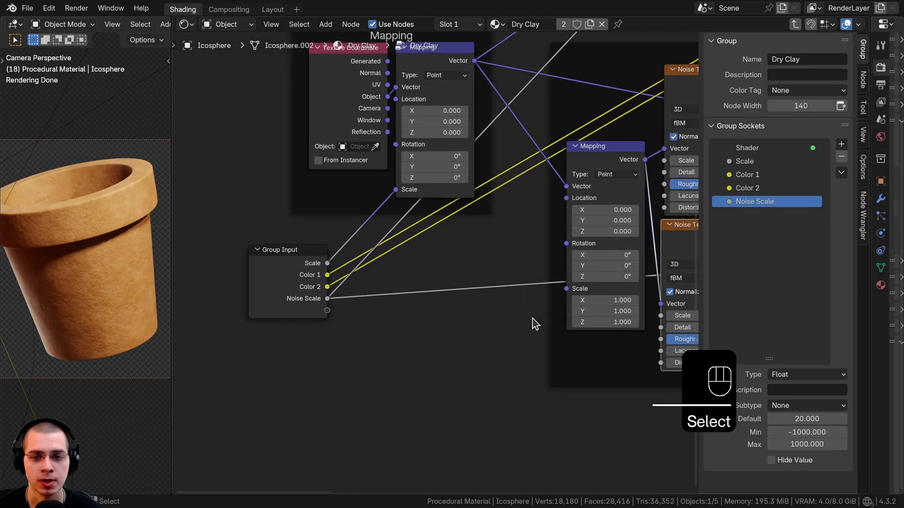
Step: Expose the Scale of the Cracks frame's Mapping node as a new group input and rename it Cracks Scale
{"action": "left_click_drag", "start_coordinate": [569, 289], "coordinate": [310, 208]}
{"action": "left_click_drag", "start_coordinate": [331, 312], "coordinate": [328, 311]}
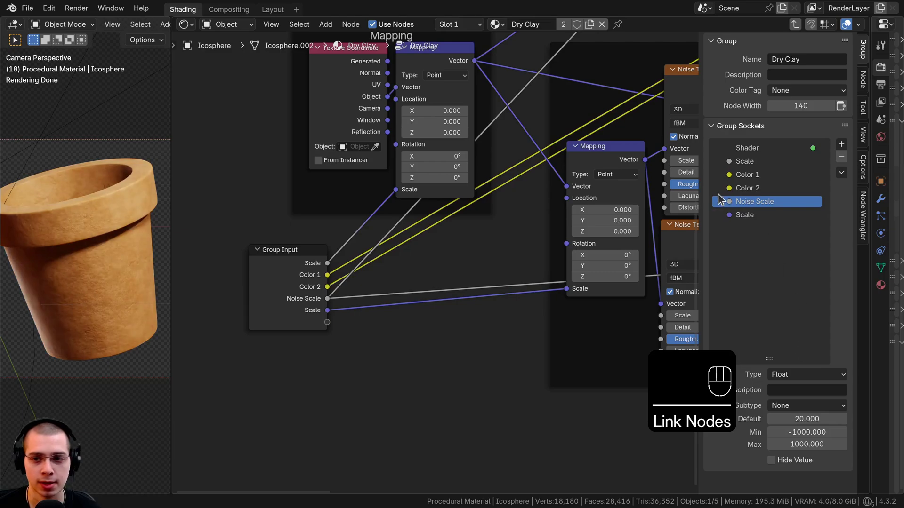
{"action": "double_click", "coordinate": [719, 217]}
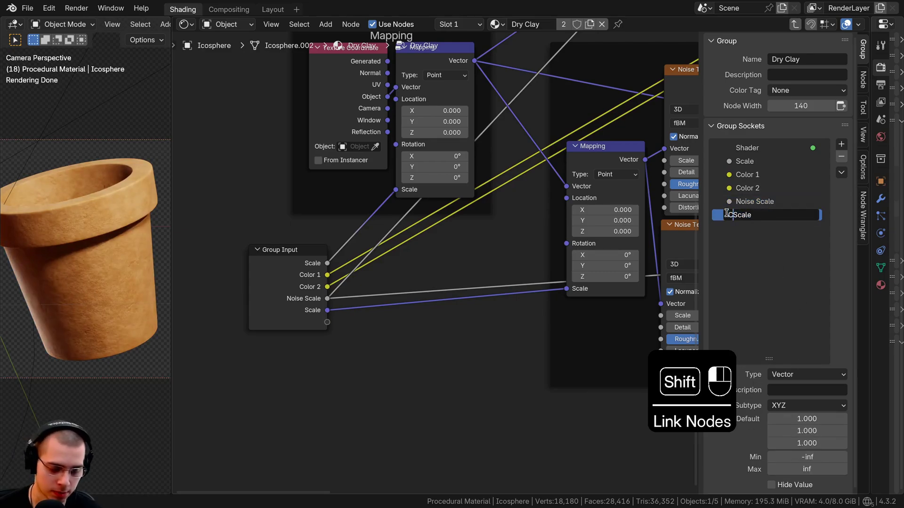
{"action": "type", "text": "Cracks"}
{"action": "key", "text": "Return"}
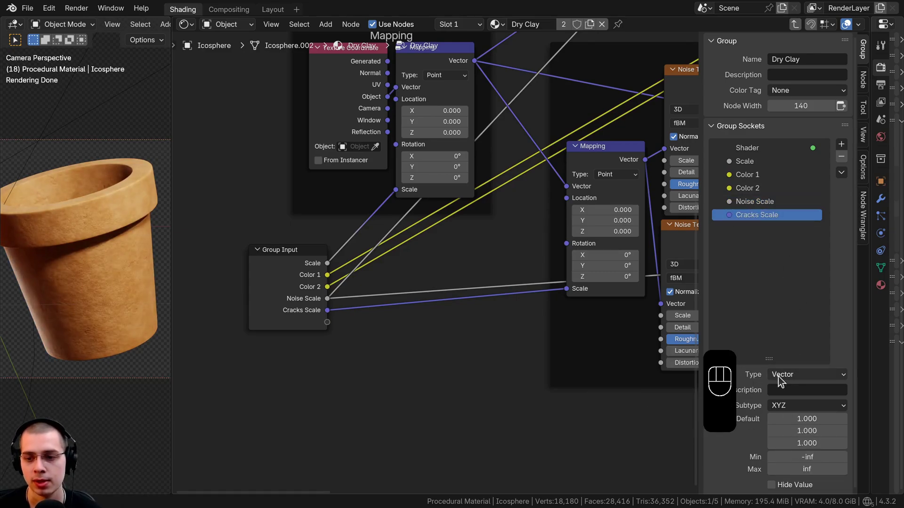
Step: Change the Cracks Scale socket type to Float and set its default to 1
{"action": "left_click_drag", "start_coordinate": [767, 359], "coordinate": [769, 252]}
{"action": "left_click", "coordinate": [784, 265]}
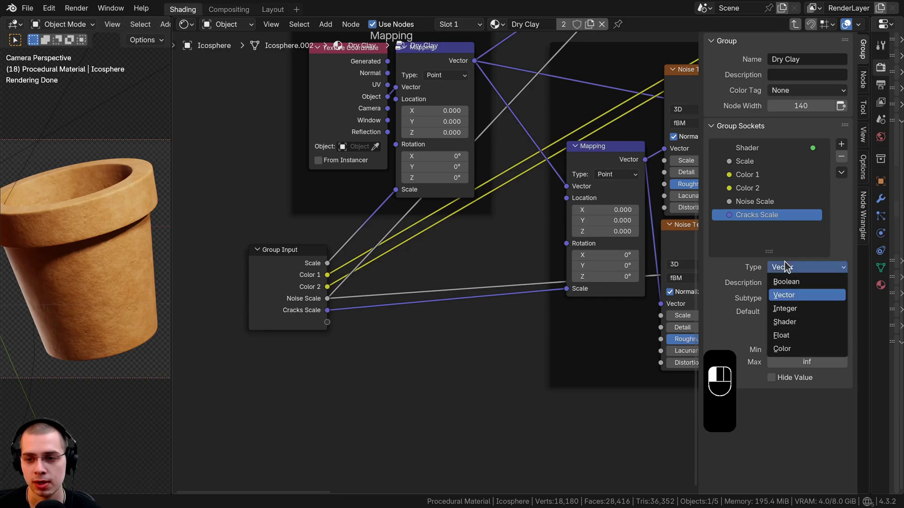
{"action": "left_click", "coordinate": [782, 335]}
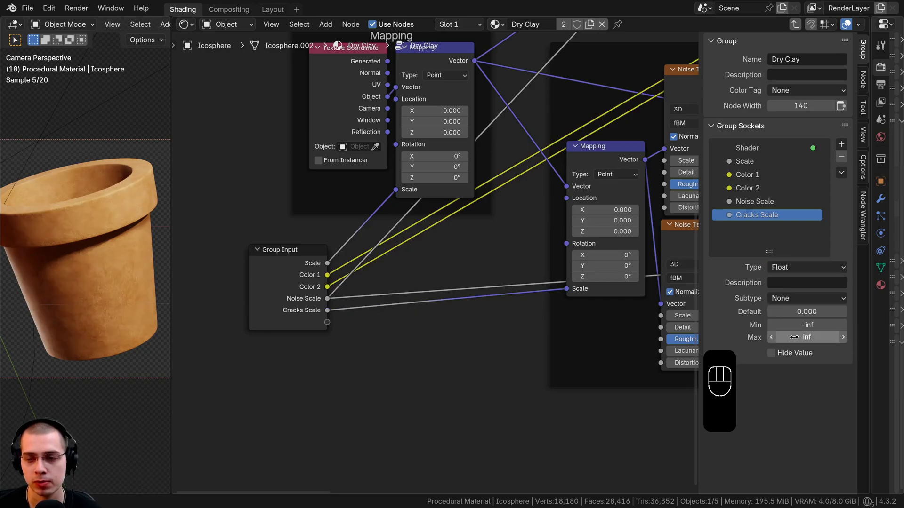
{"action": "left_click", "coordinate": [801, 311]}
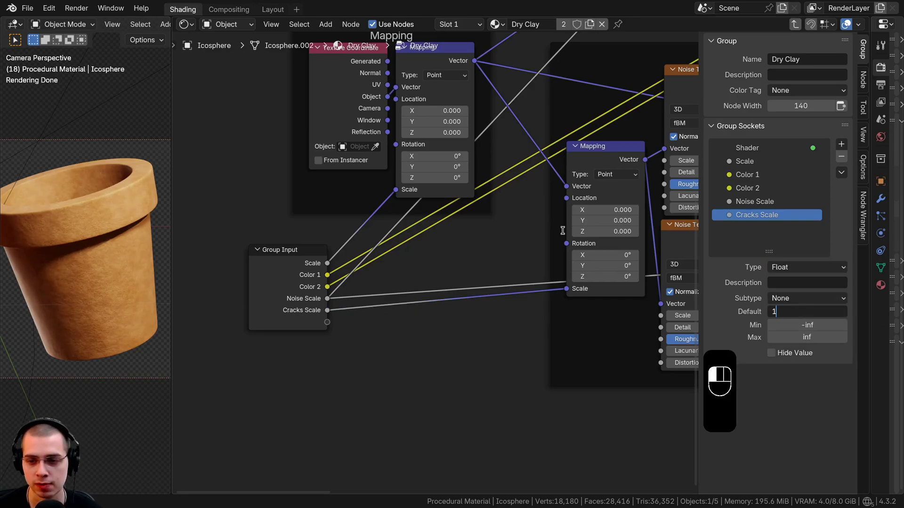
{"action": "key", "text": "Return"}
{"action": "middle_click_drag", "start_coordinate": [511, 227], "coordinate": [510, 232]}
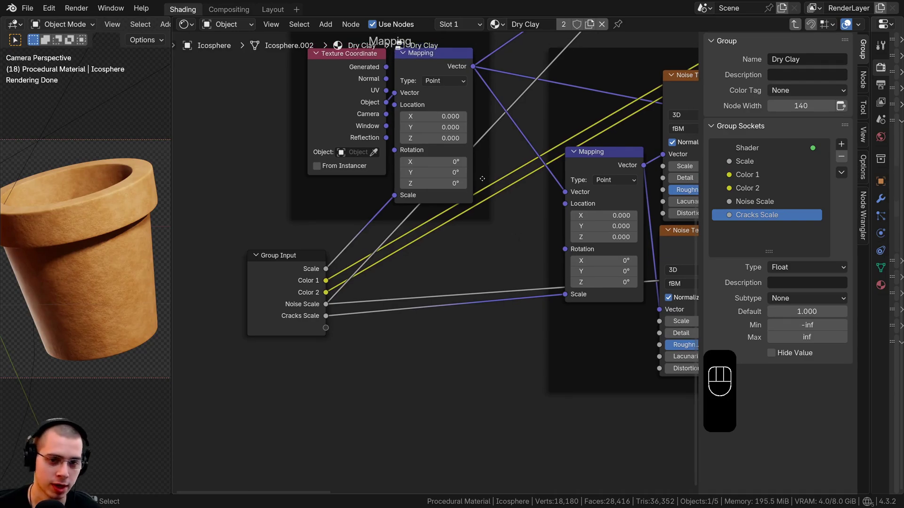
Step: Leave the group, try Cracks Scale at 5.000 on the Dry Clay node, and set it to 1.000
{"action": "key", "text": "Tab"}
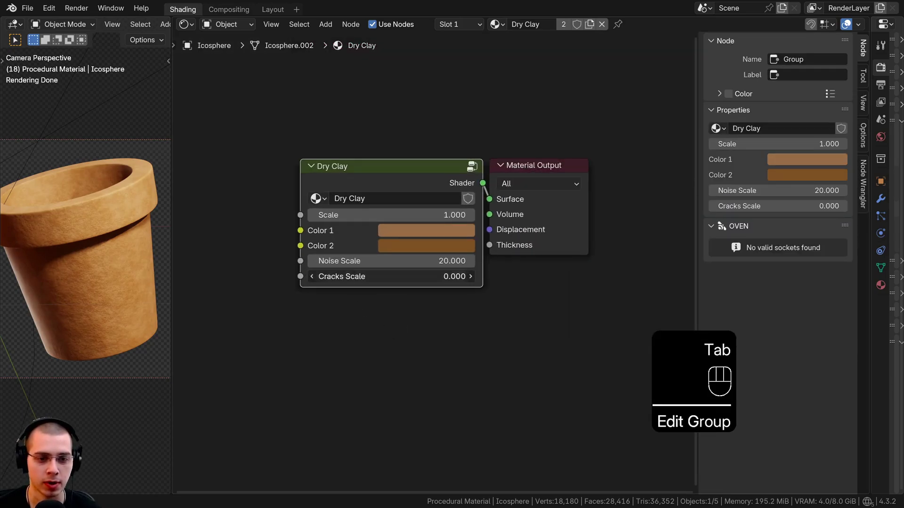
{"action": "key", "text": "Return"}
{"action": "left_click_drag", "start_coordinate": [372, 277], "coordinate": [423, 277]}
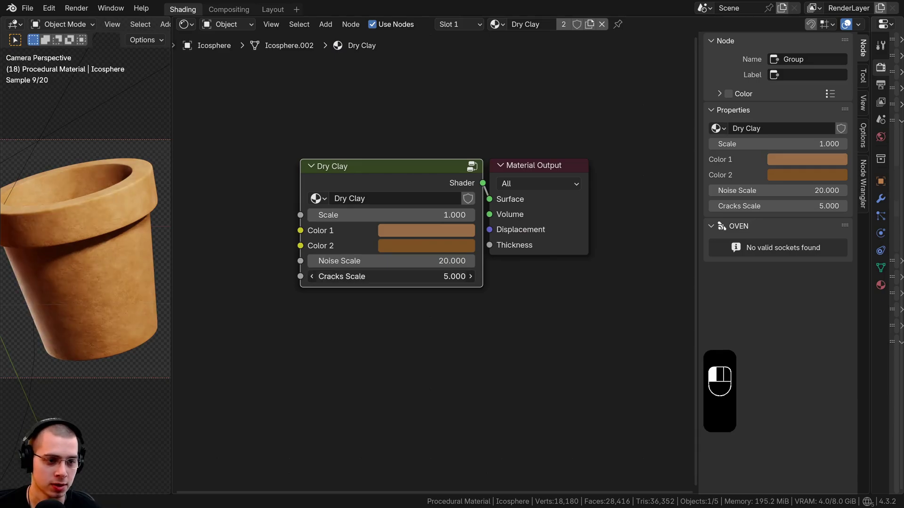
{"action": "middle_click_drag", "start_coordinate": [72, 329], "coordinate": [111, 295], "text": "shift"}
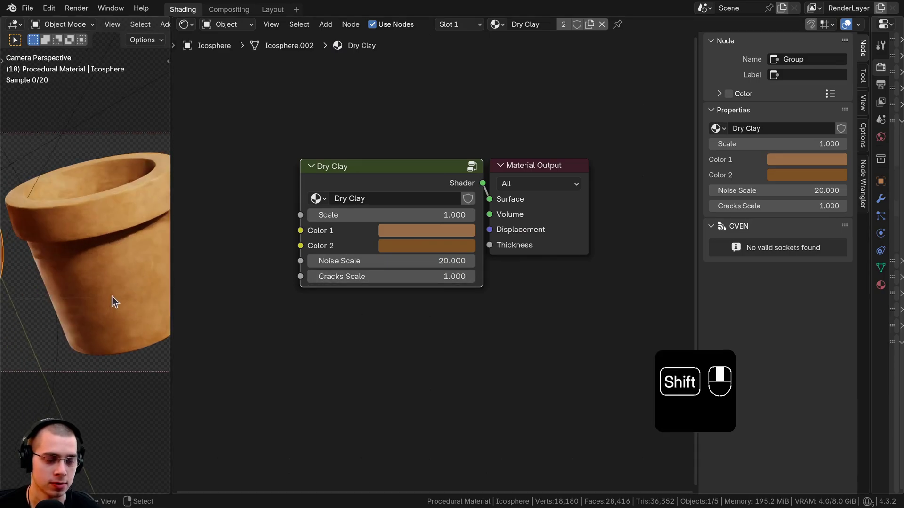
Step: Reopen the Dry Clay group and move the Group Input node just below the Mapping frame, beside the Cracks frame
{"action": "key", "text": "Tab"}
{"action": "key", "text": "a"}
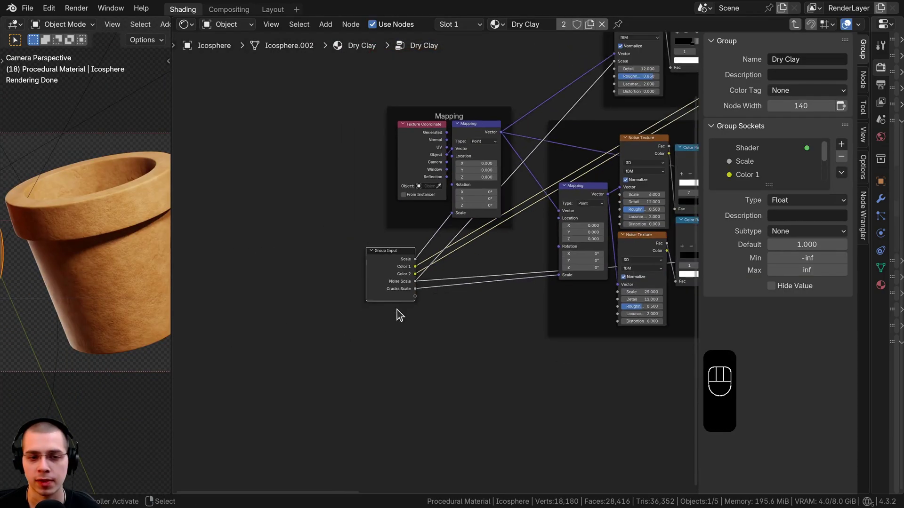
{"action": "key", "text": "g"}
{"action": "left_click", "coordinate": [583, 288]}
{"action": "scroll", "coordinate": [582, 288], "scroll_direction": "down", "scroll_amount": 1}
{"action": "middle_click_drag", "start_coordinate": [582, 287], "coordinate": [365, 297]}
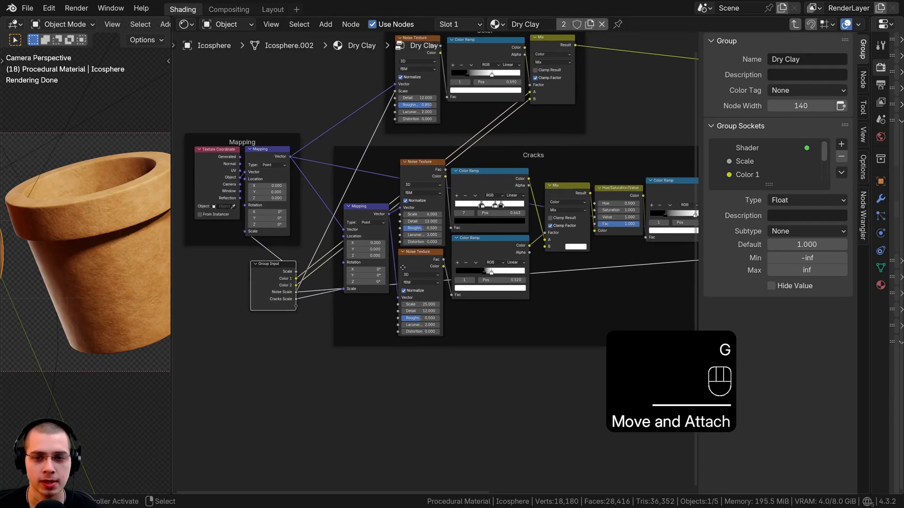
Step: Try a higher Value such as 1.320 on the Cracks Hue/Saturation/Value node while inspecting the cracks up close
{"action": "scroll", "coordinate": [358, 298], "scroll_direction": "up", "scroll_amount": 2}
{"action": "left_click", "coordinate": [665, 169]}
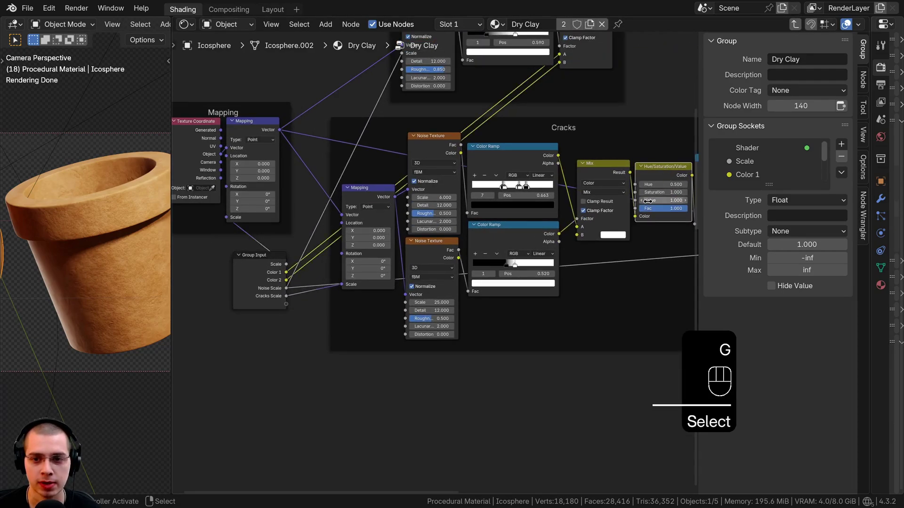
{"action": "left_click_drag", "start_coordinate": [663, 200], "coordinate": [671, 200], "text": "shift"}
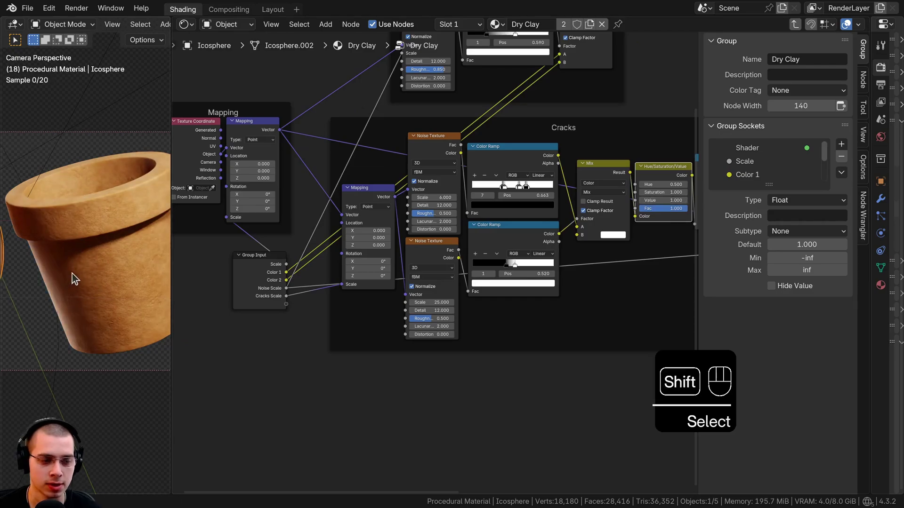
{"action": "scroll", "coordinate": [72, 277], "scroll_direction": "up", "scroll_amount": 8}
{"action": "middle_click_drag", "start_coordinate": [94, 227], "coordinate": [83, 214], "text": "shift"}
{"action": "scroll", "coordinate": [83, 214], "scroll_direction": "up", "scroll_amount": 4}
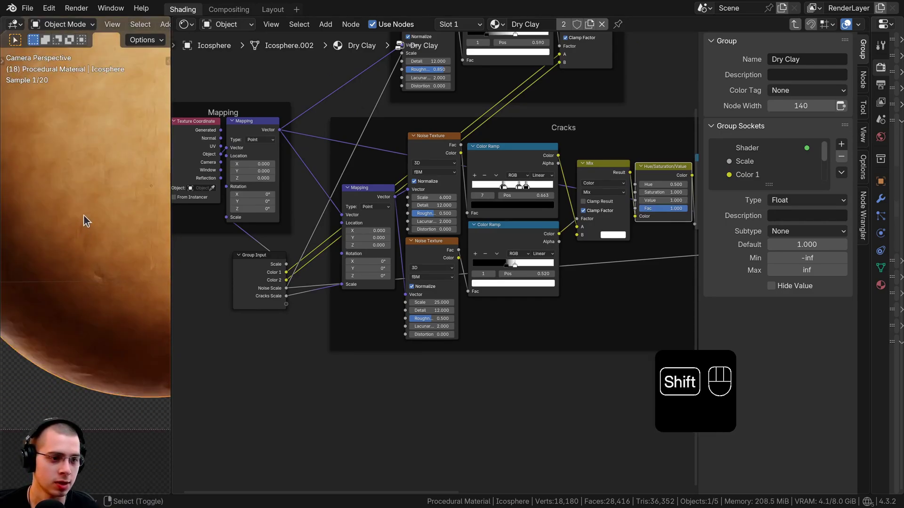
{"action": "left_click_drag", "start_coordinate": [664, 200], "coordinate": [725, 200], "text": "shift"}
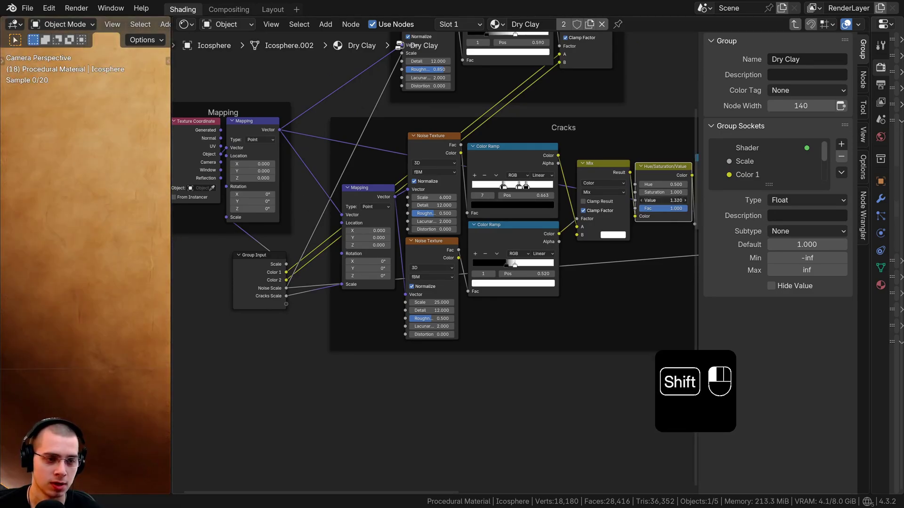
{"action": "left_click_drag", "start_coordinate": [663, 201], "coordinate": [720, 200], "text": "shift"}
{"action": "right_click", "coordinate": [663, 200]}
Step: Expose the Hue/Saturation/Value node's Value as a new group input and rename it Cracks Thickness
{"action": "scroll", "coordinate": [583, 230], "scroll_direction": "down", "scroll_amount": 2}
{"action": "middle_click_drag", "start_coordinate": [584, 231], "coordinate": [594, 229]}
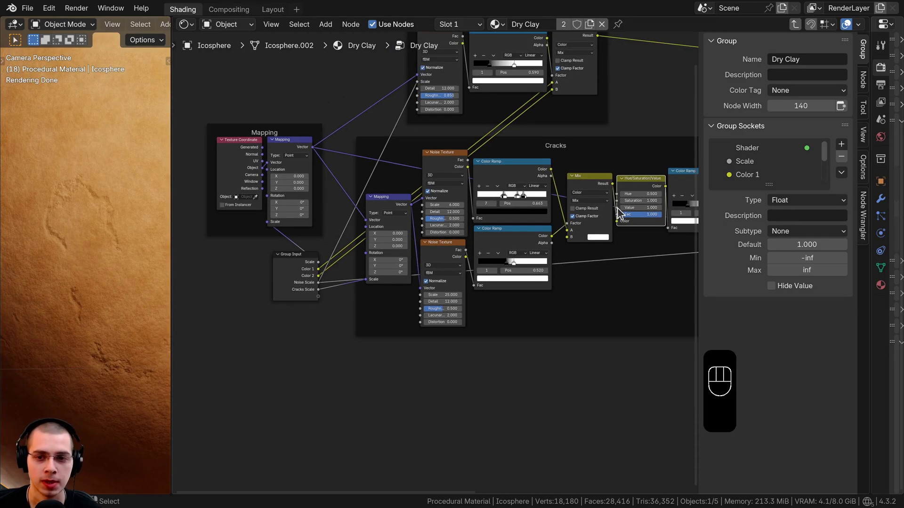
{"action": "left_click_drag", "start_coordinate": [381, 269], "coordinate": [318, 296]}
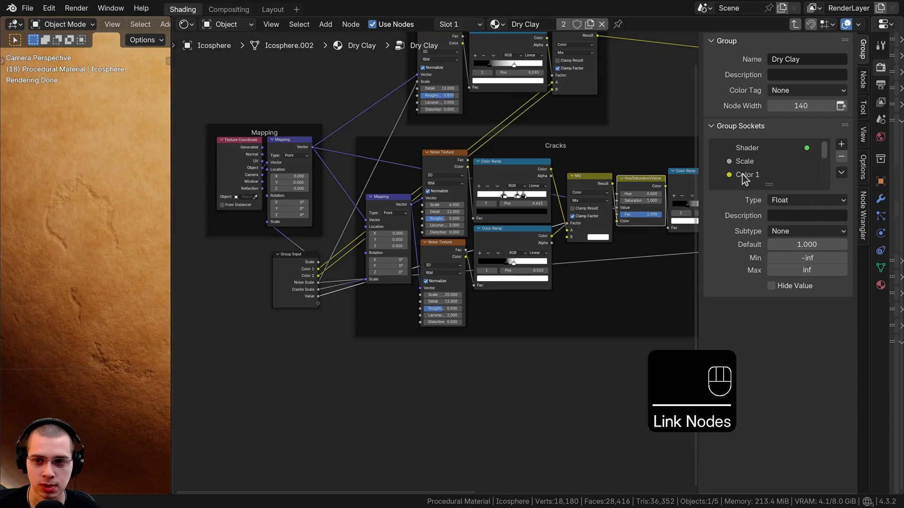
{"action": "scroll", "coordinate": [753, 181], "scroll_direction": "down", "scroll_amount": 3}
{"action": "double_click", "coordinate": [762, 175]}
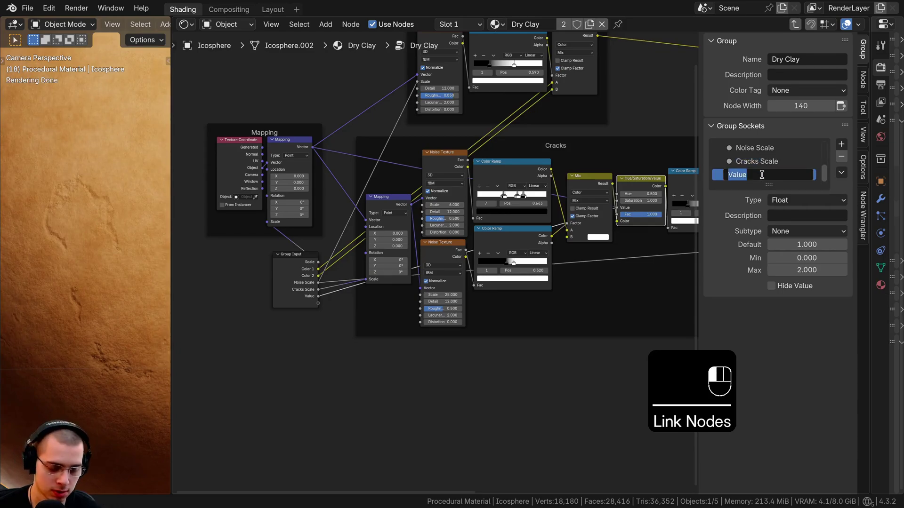
{"action": "type", "text": "Cracks Thickness"}
{"action": "key", "text": "Return"}
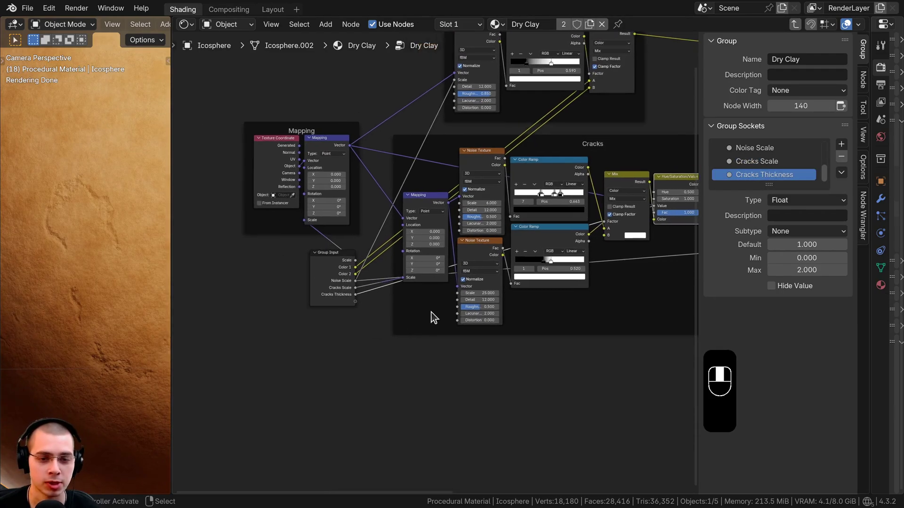
Step: Expose the upper Cracks Noise Texture's Detail as a group input and link it to the lower Noise Texture's Detail too
{"action": "scroll", "coordinate": [440, 289], "scroll_direction": "up", "scroll_amount": 3}
{"action": "scroll", "coordinate": [473, 324], "scroll_direction": "up", "scroll_amount": 1}
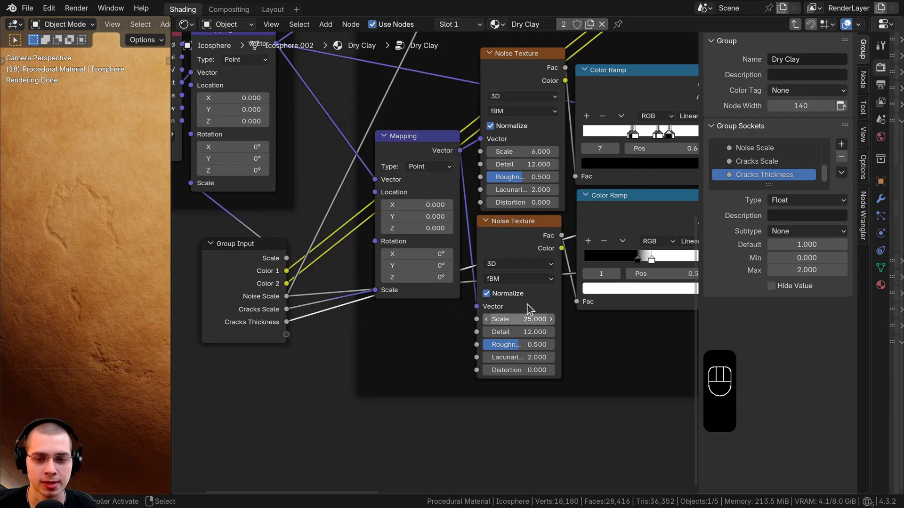
{"action": "left_click", "coordinate": [526, 81]}
{"action": "left_click", "coordinate": [505, 248]}
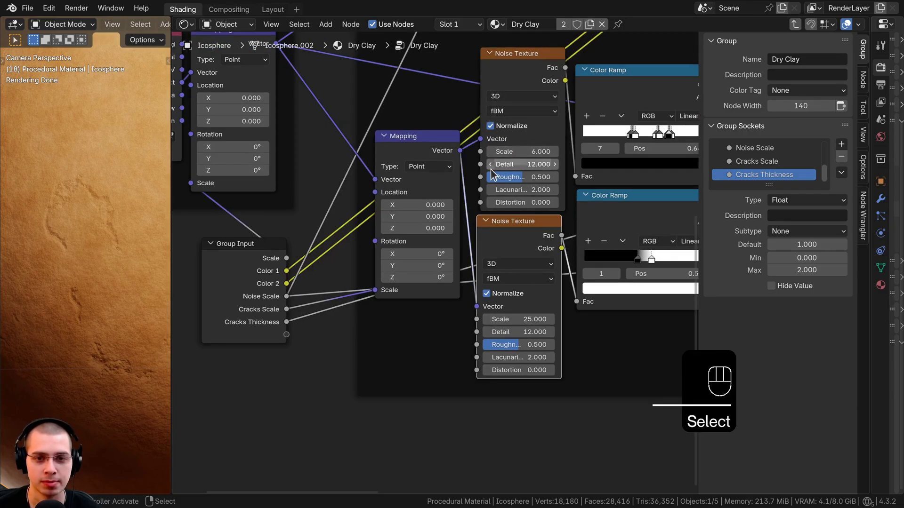
{"action": "left_click_drag", "start_coordinate": [480, 164], "coordinate": [316, 313]}
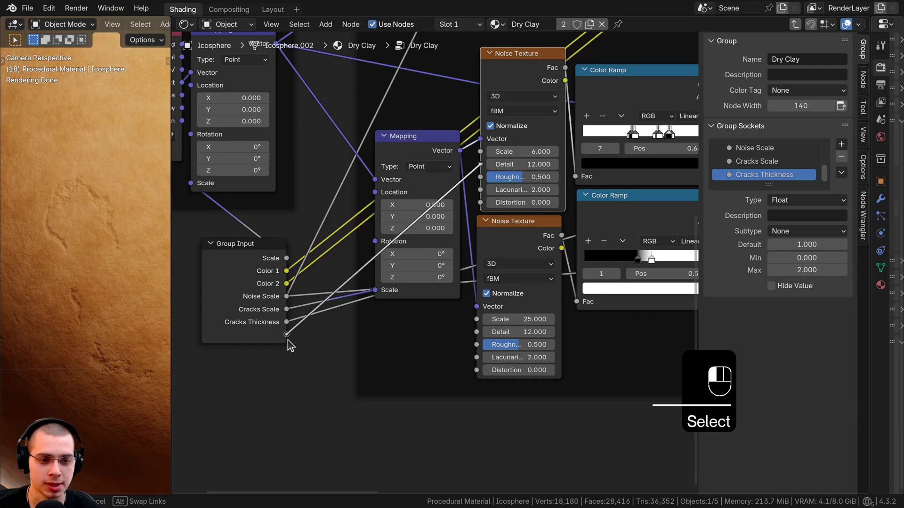
{"action": "left_click_drag", "start_coordinate": [288, 341], "coordinate": [287, 336]}
{"action": "left_click_drag", "start_coordinate": [479, 333], "coordinate": [475, 268]}
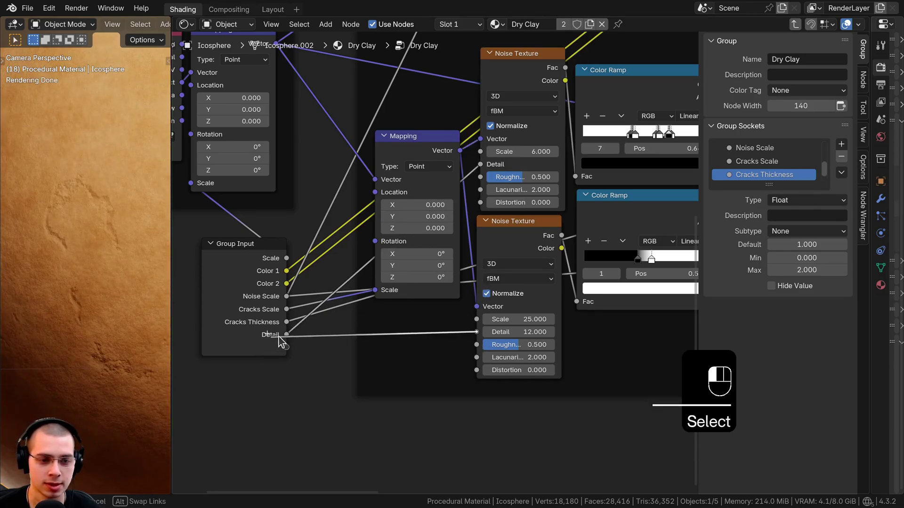
{"action": "left_click_drag", "start_coordinate": [288, 336], "coordinate": [287, 335]}
Step: Enlarge the group socket list and rename the Detail input to Cracks Detail
{"action": "left_click_drag", "start_coordinate": [771, 184], "coordinate": [771, 278]}
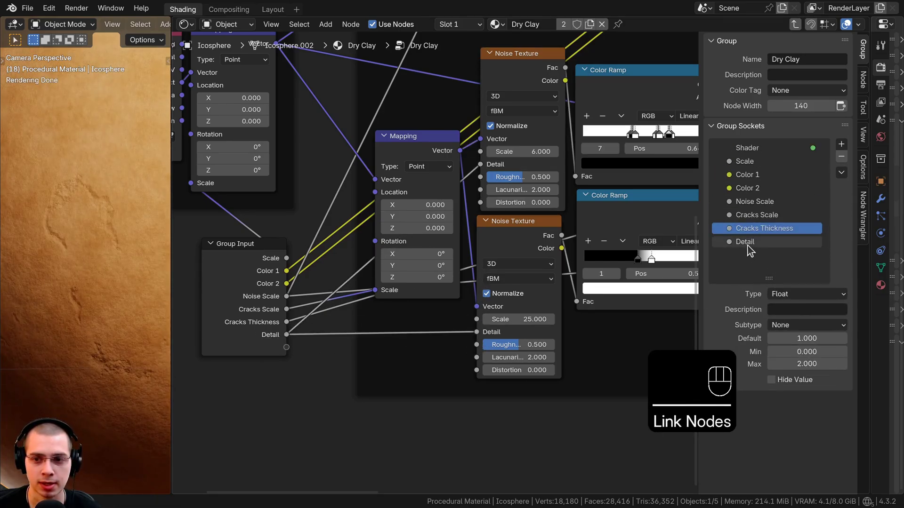
{"action": "double_click", "coordinate": [740, 242]}
{"action": "type", "text": "Crack"}
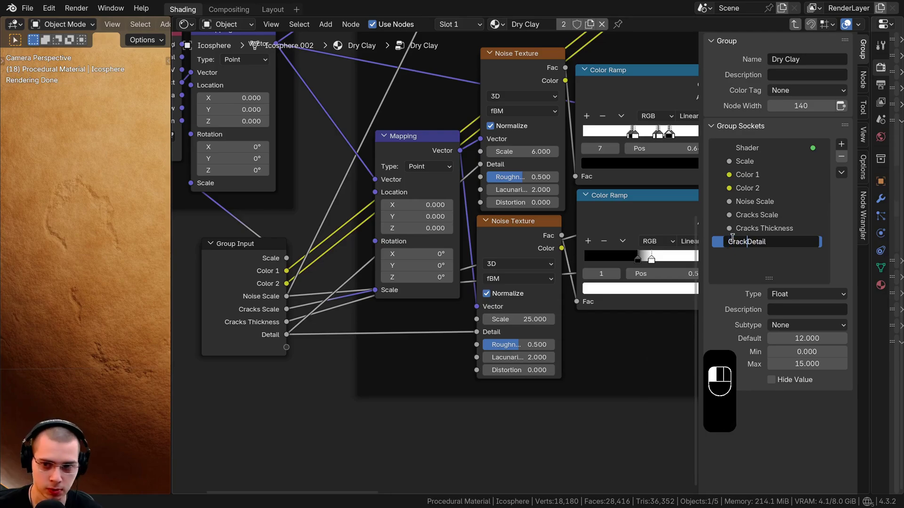
{"action": "type", "text": "s"}
{"action": "key", "text": "Return"}
Step: Move the Group Input node across the node tree to above the Bump frame, near the Principled BSDF
{"action": "scroll", "coordinate": [310, 297], "scroll_direction": "down", "scroll_amount": 7}
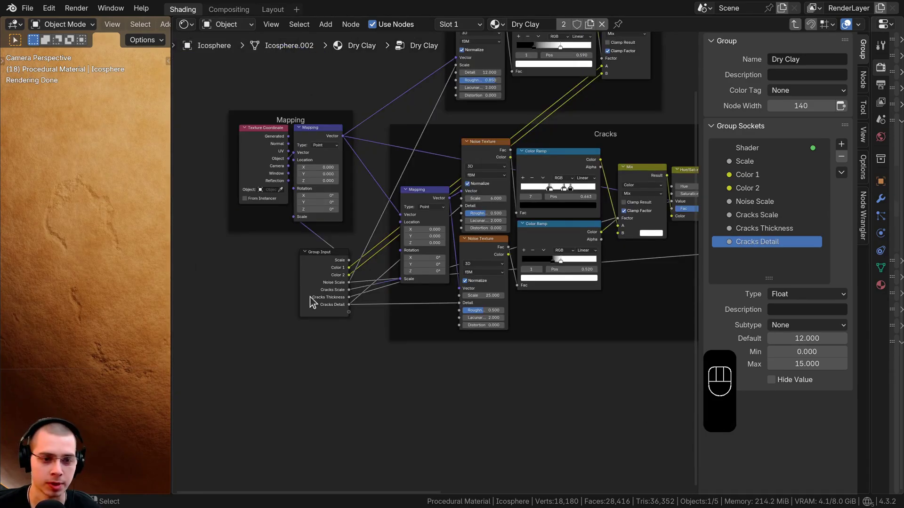
{"action": "left_click", "coordinate": [330, 288]}
{"action": "scroll", "coordinate": [350, 286], "scroll_direction": "down", "scroll_amount": 7}
{"action": "middle_click_drag", "start_coordinate": [395, 239], "coordinate": [272, 345]}
{"action": "scroll", "coordinate": [306, 302], "scroll_direction": "down", "scroll_amount": 3}
{"action": "key", "text": "g"}
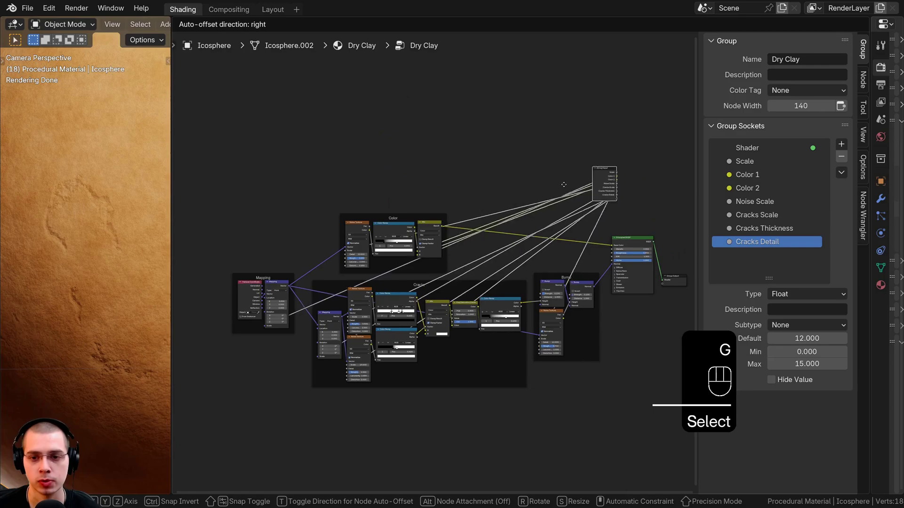
{"action": "left_click", "coordinate": [570, 221]}
Step: Expose the Principled BSDF's Roughness as a new group input
{"action": "scroll", "coordinate": [585, 234], "scroll_direction": "up", "scroll_amount": 5}
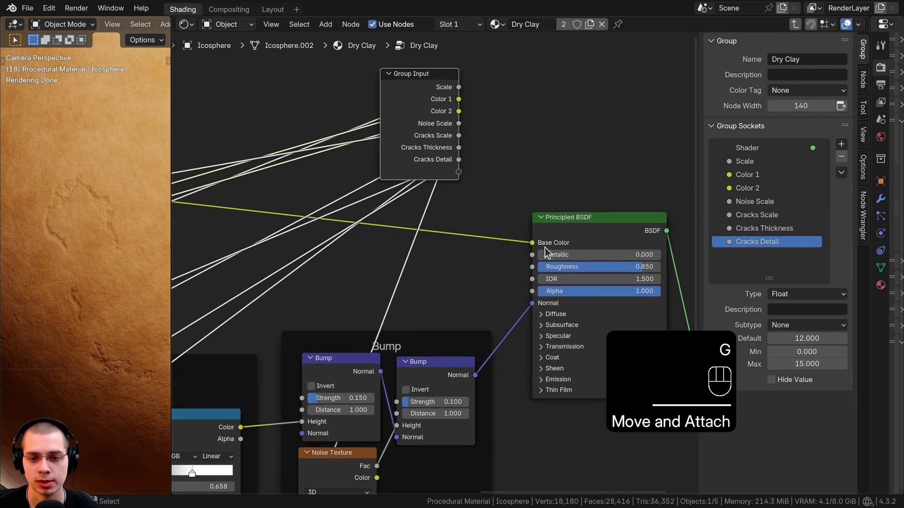
{"action": "left_click_drag", "start_coordinate": [536, 242], "coordinate": [527, 238]}
{"action": "left_click_drag", "start_coordinate": [463, 178], "coordinate": [460, 172]}
{"action": "scroll", "coordinate": [426, 267], "scroll_direction": "down", "scroll_amount": 5}
{"action": "middle_click_drag", "start_coordinate": [422, 266], "coordinate": [453, 190]}
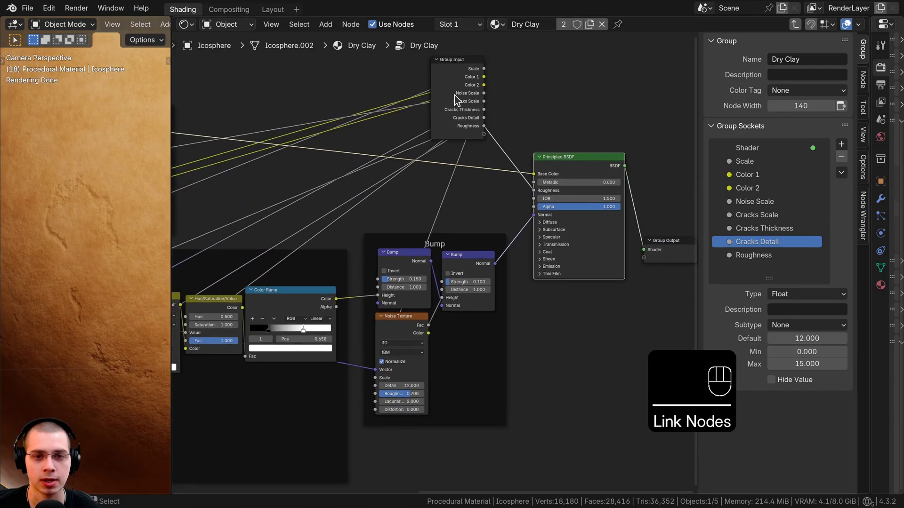
Step: Place the Group Input beside the Bump frame and expose the first Bump node's Strength as Cracks Bump Strength
{"action": "right_click_drag", "start_coordinate": [450, 98], "coordinate": [317, 190]}
{"action": "scroll", "coordinate": [290, 249], "scroll_direction": "up", "scroll_amount": 2}
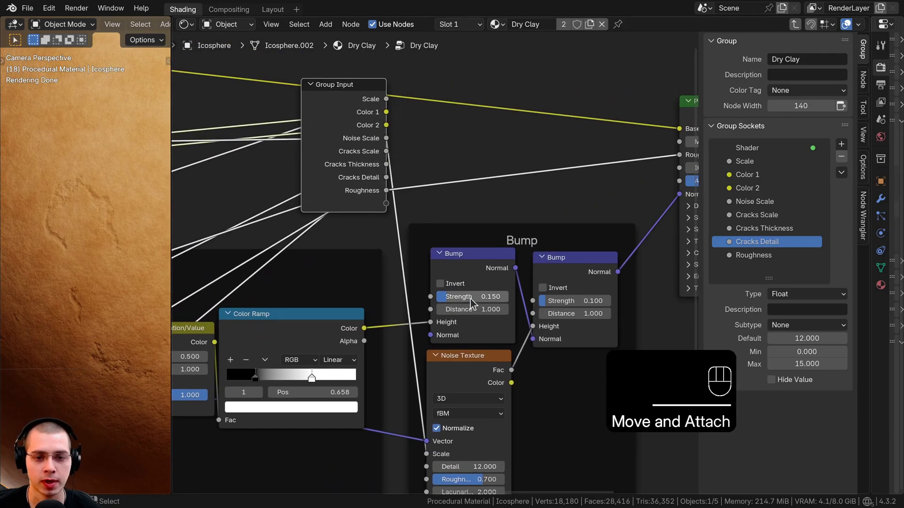
{"action": "left_click_drag", "start_coordinate": [403, 279], "coordinate": [409, 204]}
{"action": "right_click", "coordinate": [448, 296]}
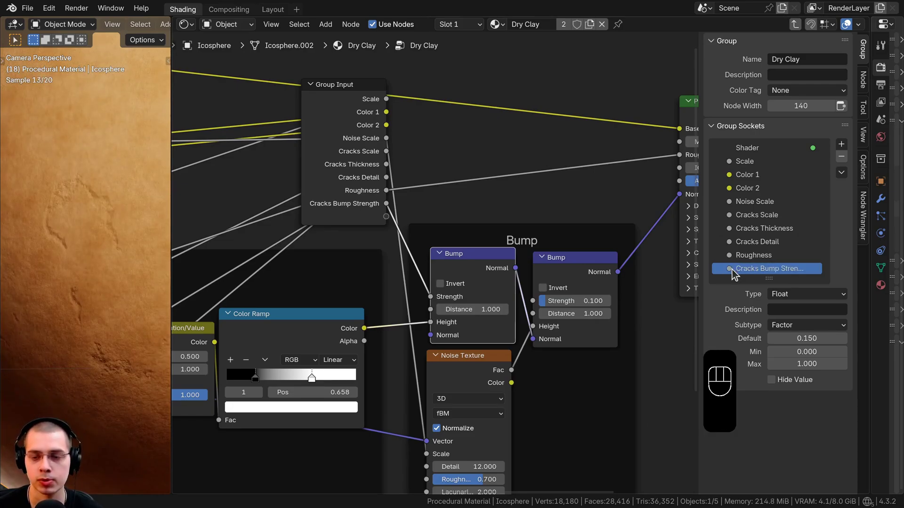
Step: Shift the second Bump node slightly away from the first and expose its Strength as a group input named Bump Strength
{"action": "left_click_drag", "start_coordinate": [595, 275], "coordinate": [614, 279]}
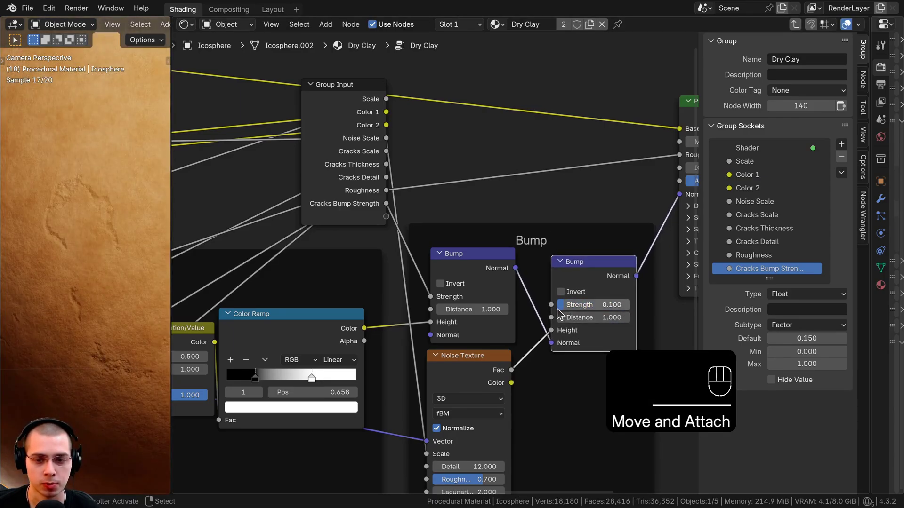
{"action": "left_click_drag", "start_coordinate": [552, 304], "coordinate": [454, 184]}
{"action": "left_click_drag", "start_coordinate": [384, 221], "coordinate": [386, 218]}
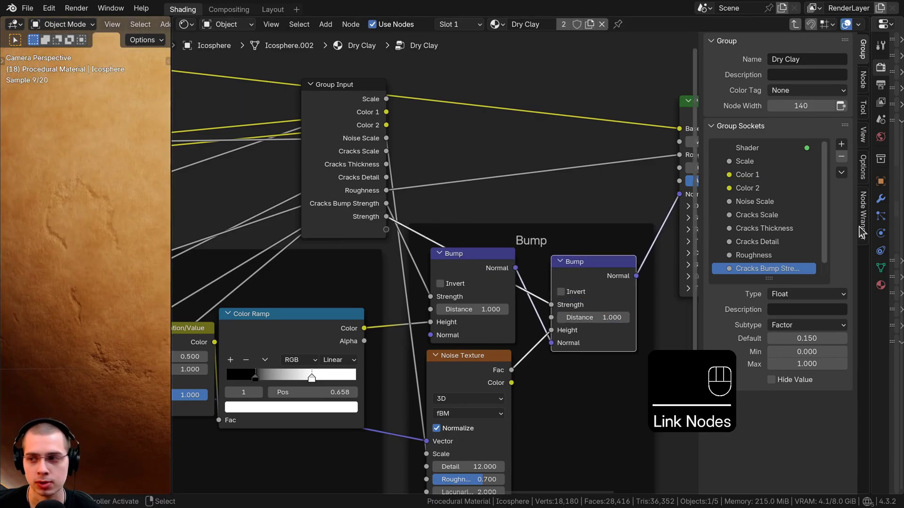
{"action": "double_click", "coordinate": [727, 269]}
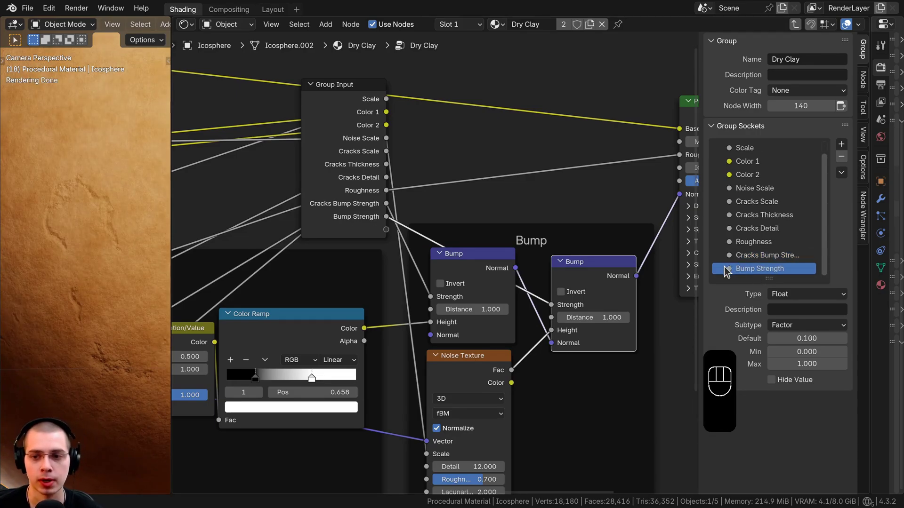
Step: Move the Group Input node to the far end of the tree beside the Mapping frame and hide the sidebar
{"action": "scroll", "coordinate": [437, 264], "scroll_direction": "down", "scroll_amount": 8}
{"action": "left_click", "coordinate": [374, 193]}
{"action": "scroll", "coordinate": [367, 194], "scroll_direction": "down", "scroll_amount": 3}
{"action": "middle_click_drag", "start_coordinate": [367, 194], "coordinate": [574, 192]}
{"action": "key", "text": "g"}
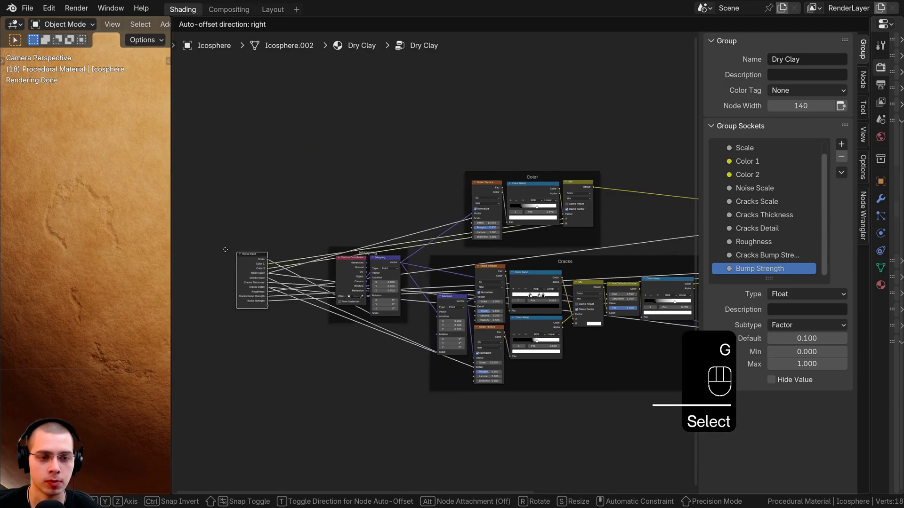
{"action": "left_click", "coordinate": [273, 248]}
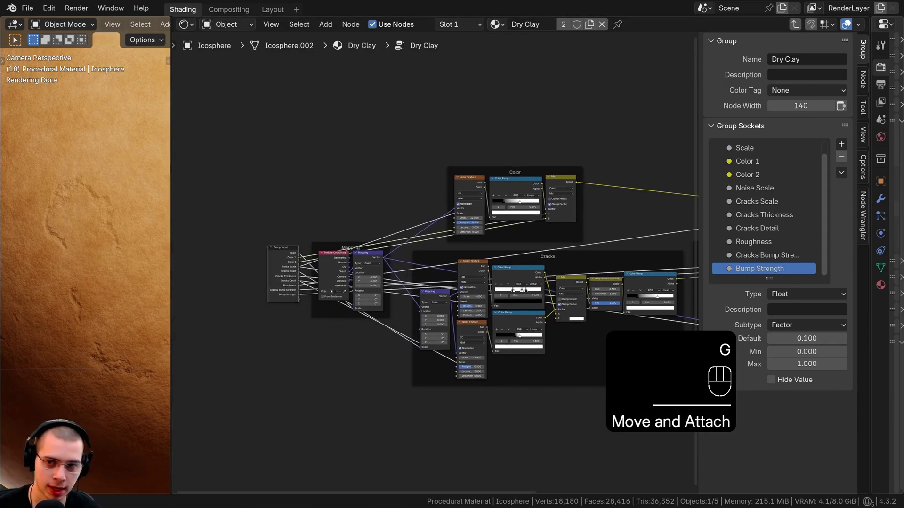
{"action": "key", "text": "n"}
{"action": "scroll", "coordinate": [537, 193], "scroll_direction": "up", "scroll_amount": 3}
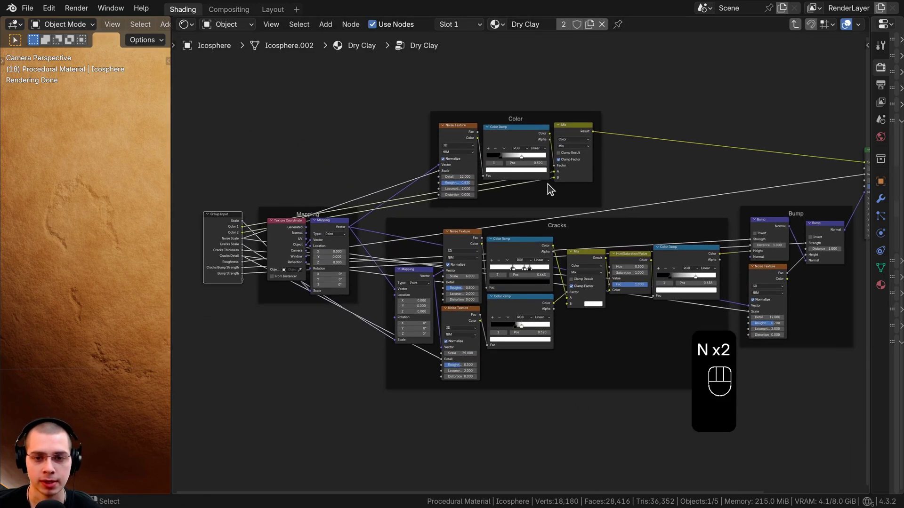
Step: Leave the Dry Clay group and widen the 3D viewport until both the sphere and the pot are in view
{"action": "key", "text": "Tab"}
{"action": "scroll", "coordinate": [527, 193], "scroll_direction": "up", "scroll_amount": 12}
{"action": "middle_click_drag", "start_coordinate": [500, 180], "coordinate": [531, 156]}
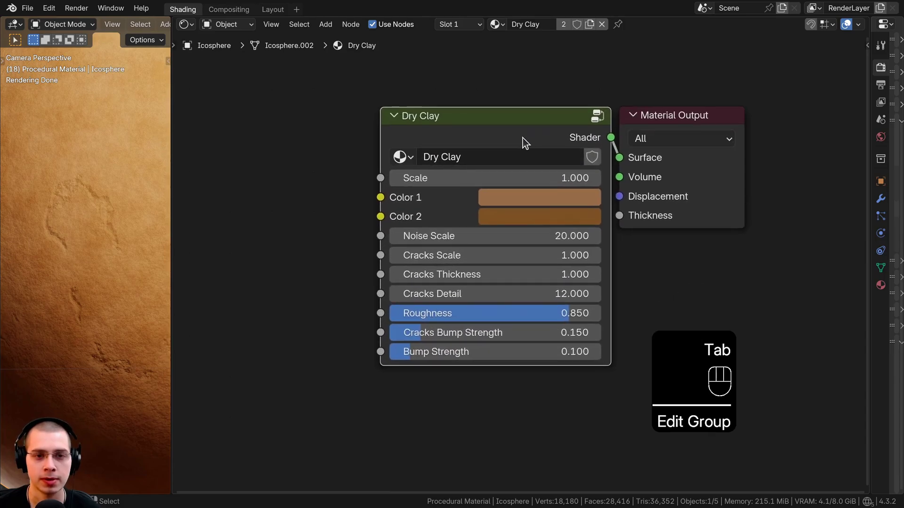
{"action": "left_click_drag", "start_coordinate": [523, 139], "coordinate": [522, 138]}
{"action": "scroll", "coordinate": [64, 233], "scroll_direction": "down", "scroll_amount": 4}
{"action": "left_click_drag", "start_coordinate": [171, 209], "coordinate": [292, 196]}
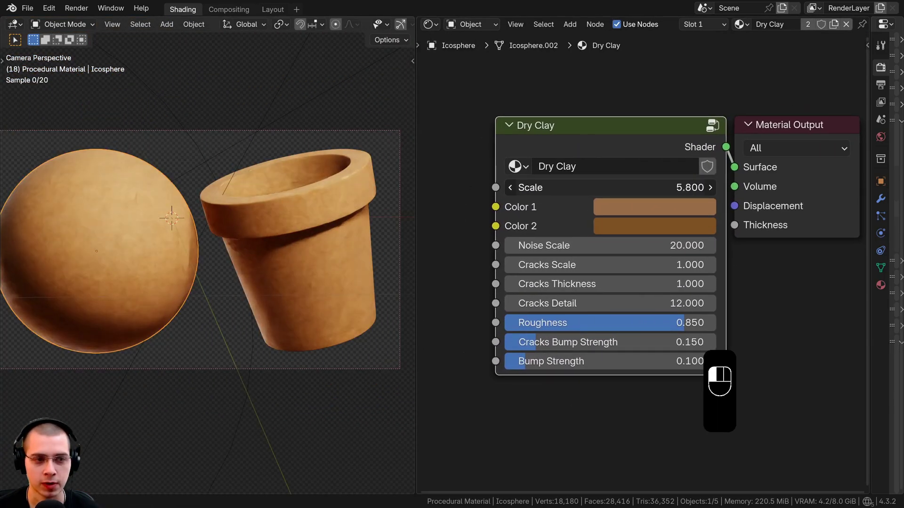
Step: Try a Scale of 5.8 and different Color 1 and Color 2 values on the Dry Clay group node
{"action": "left_click_drag", "start_coordinate": [612, 187], "coordinate": [588, 187]}
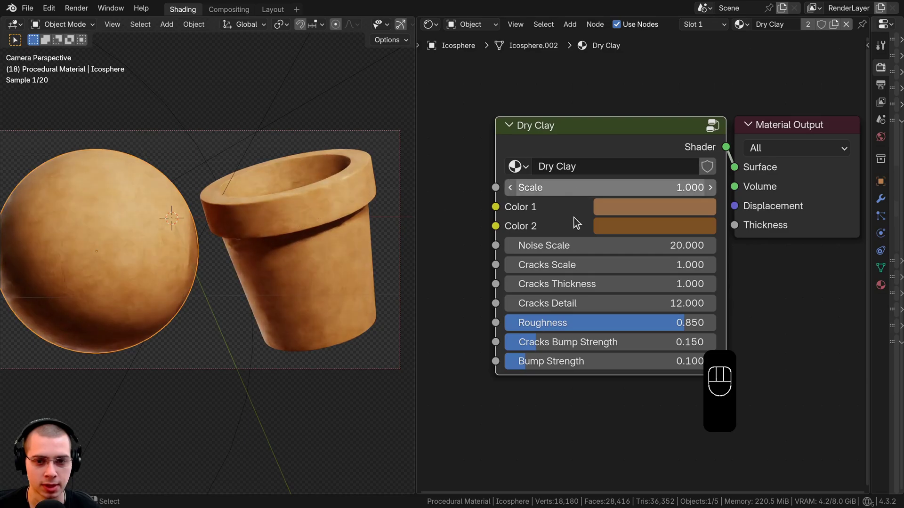
{"action": "left_click", "coordinate": [615, 211]}
{"action": "mouse_move", "coordinate": [674, 266]}
{"action": "left_mouse_down"}
{"action": "mouse_move", "coordinate": [701, 286]}
{"action": "mouse_move", "coordinate": [653, 297]}
{"action": "mouse_move", "coordinate": [650, 353]}
{"action": "mouse_move", "coordinate": [648, 339]}
{"action": "left_mouse_up"}
{"action": "left_click", "coordinate": [632, 230]}
{"action": "mouse_move", "coordinate": [757, 295]}
{"action": "left_mouse_down"}
{"action": "mouse_move", "coordinate": [757, 337]}
{"action": "mouse_move", "coordinate": [757, 276]}
{"action": "left_mouse_up"}
{"action": "scroll", "coordinate": [649, 339], "scroll_direction": "down", "scroll_amount": 6}
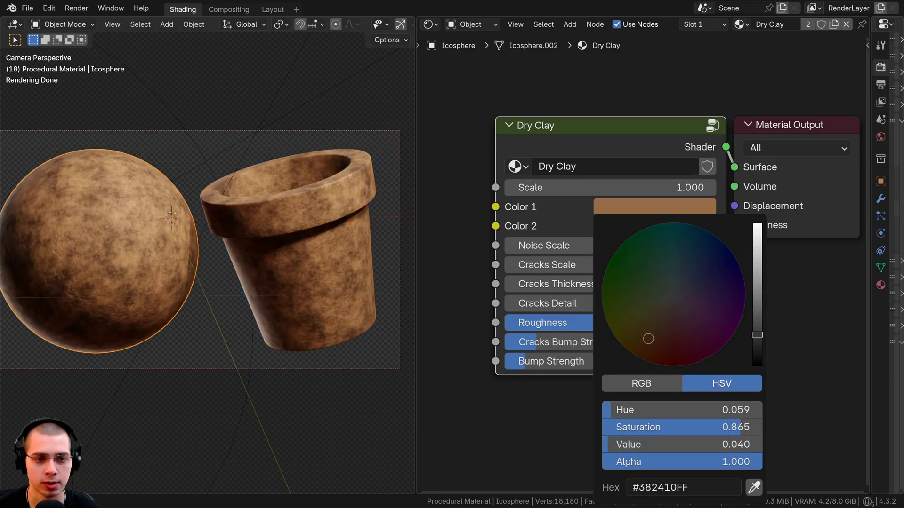
{"action": "left_click_drag", "start_coordinate": [757, 335], "coordinate": [757, 297]}
Step: Try other Noise Scale values and a Cracks Scale of 7 on the Dry Clay group node
{"action": "scroll", "coordinate": [644, 266], "scroll_direction": "up", "scroll_amount": 2}
{"action": "left_click_drag", "start_coordinate": [559, 244], "coordinate": [583, 265]}
{"action": "right_click", "coordinate": [559, 243]}
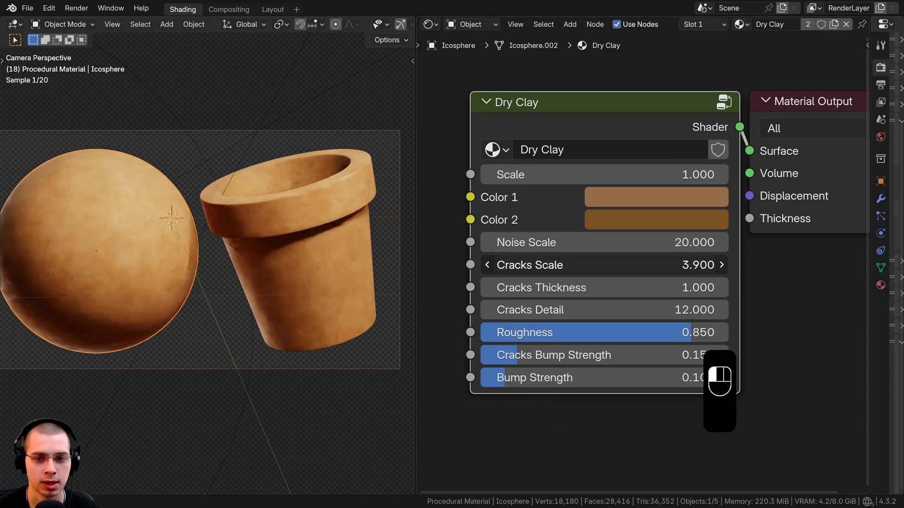
{"action": "left_click_drag", "start_coordinate": [520, 266], "coordinate": [536, 265]}
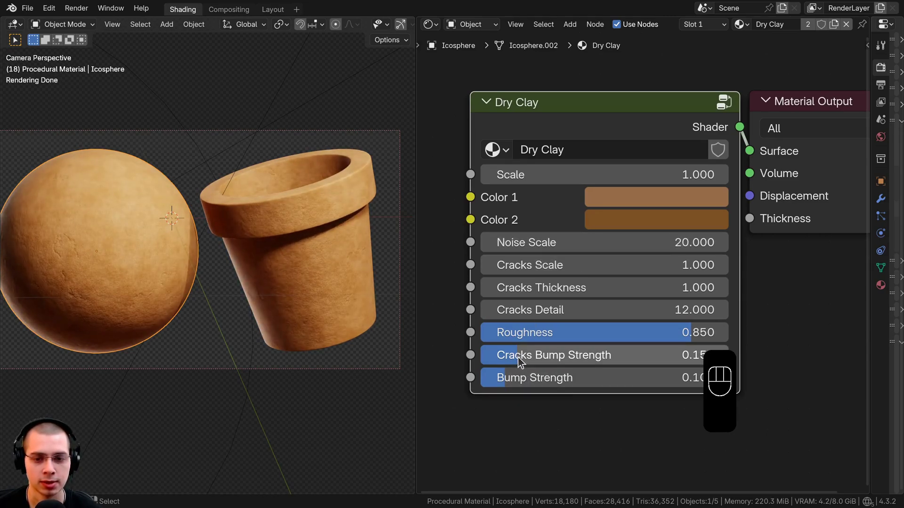
{"action": "middle_click_drag", "start_coordinate": [125, 226], "coordinate": [161, 231], "text": "shift"}
{"action": "scroll", "coordinate": [161, 231], "scroll_direction": "up", "scroll_amount": 3}
{"action": "left_click_drag", "start_coordinate": [561, 267], "coordinate": [631, 266]}
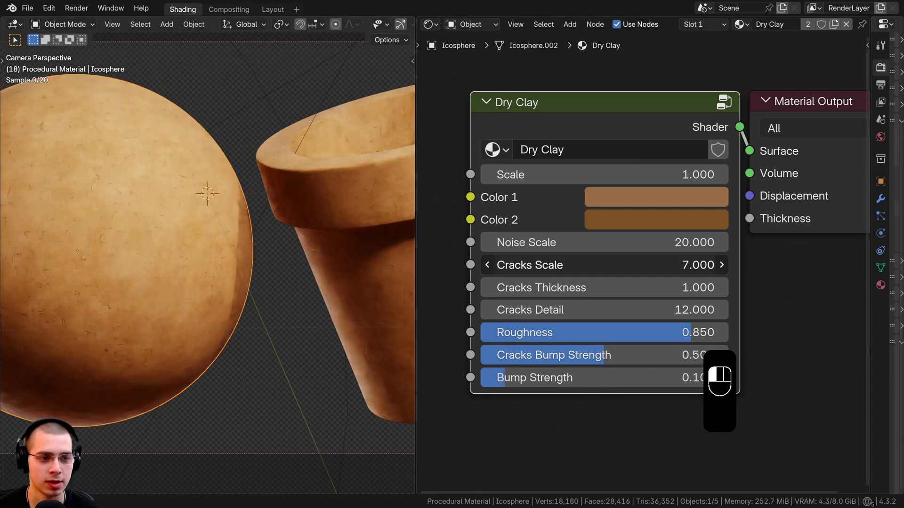
Step: Try different Cracks Thickness values, such as 1.82, on the Dry Clay group node
{"action": "scroll", "coordinate": [108, 262], "scroll_direction": "down", "scroll_amount": 2}
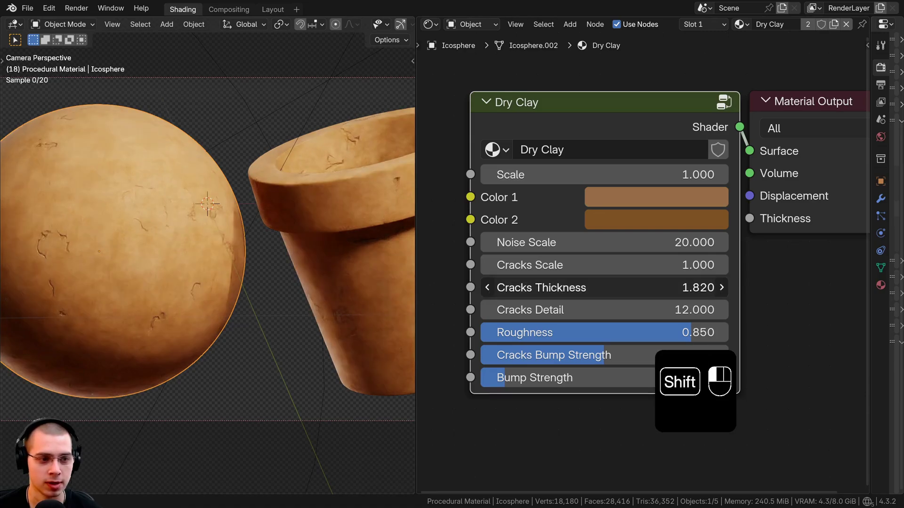
{"action": "left_click_drag", "start_coordinate": [643, 288], "coordinate": [572, 288], "text": "shift"}
{"action": "right_click", "coordinate": [604, 288]}
{"action": "scroll", "coordinate": [335, 292], "scroll_direction": "down", "scroll_amount": 3}
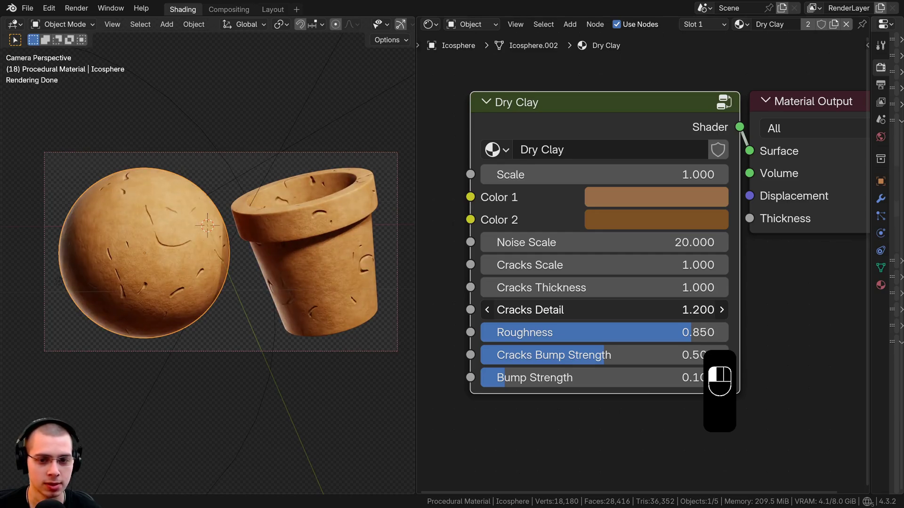
Step: Try a Cracks Detail of 1.2 and a Roughness of about 0.15 on the Dry Clay group node
{"action": "right_click", "coordinate": [597, 310]}
{"action": "left_click_drag", "start_coordinate": [572, 310], "coordinate": [431, 332]}
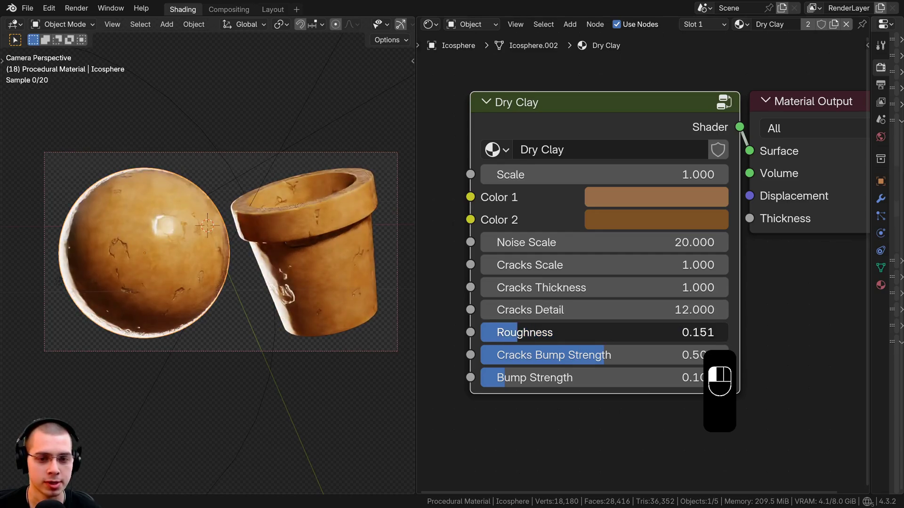
{"action": "right_click", "coordinate": [604, 332]}
Step: Try different Cracks Bump Strength values and reset the input to its default
{"action": "left_click_drag", "start_coordinate": [615, 357], "coordinate": [559, 357]}
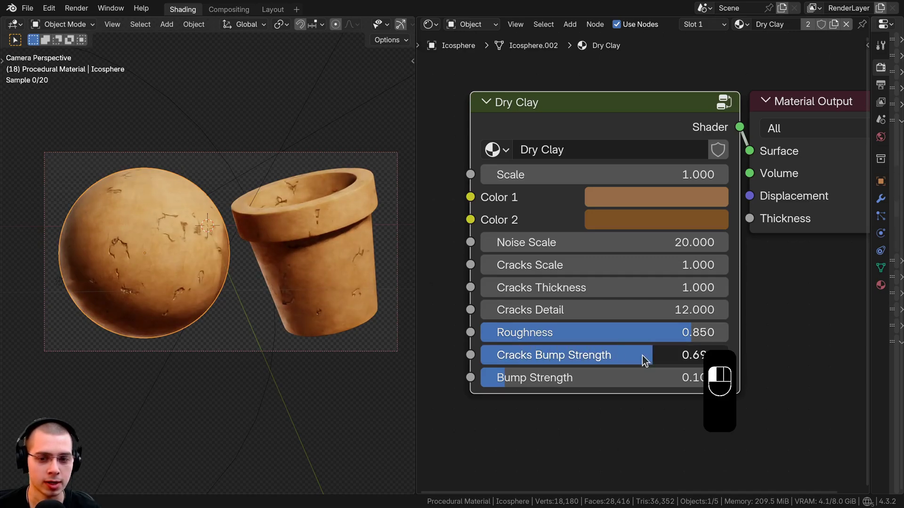
{"action": "key", "text": "BackSpace"}
{"action": "key", "text": "BackSpace"}
Step: Try different Bump Strength values while viewing the clay sphere up close
{"action": "middle_click_drag", "start_coordinate": [213, 264], "coordinate": [266, 265], "text": "shift"}
{"action": "scroll", "coordinate": [267, 265], "scroll_direction": "up", "scroll_amount": 4}
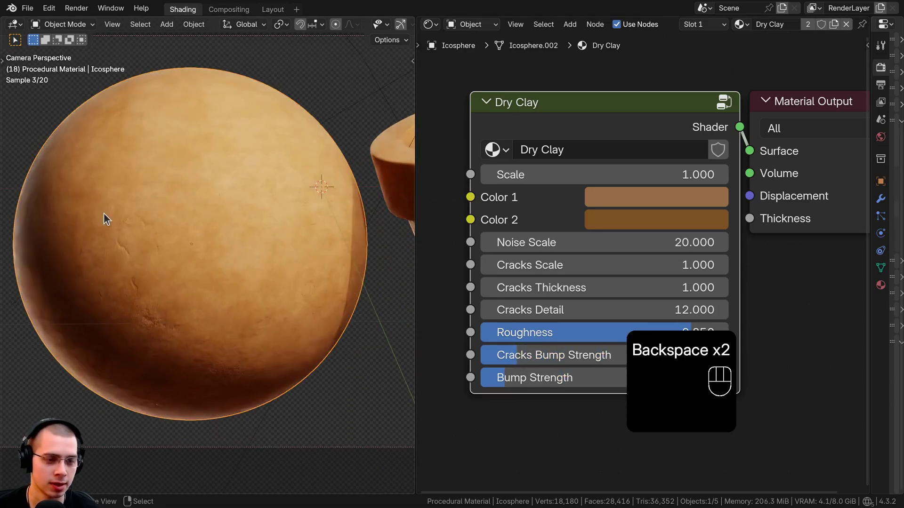
{"action": "middle_click_drag", "start_coordinate": [588, 376], "coordinate": [570, 292]}
{"action": "left_click_drag", "start_coordinate": [570, 292], "coordinate": [771, 292]}
{"action": "right_click", "coordinate": [771, 292]}
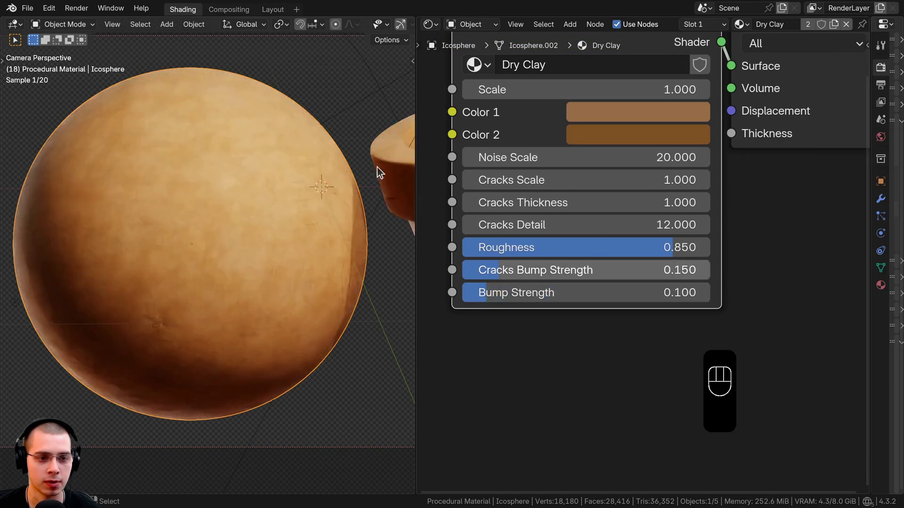
{"action": "scroll", "coordinate": [230, 237], "scroll_direction": "down", "scroll_amount": 4}
{"action": "middle_click_drag", "start_coordinate": [230, 237], "coordinate": [189, 255], "text": "shift"}
{"action": "scroll", "coordinate": [694, 170], "scroll_direction": "down", "scroll_amount": 3}
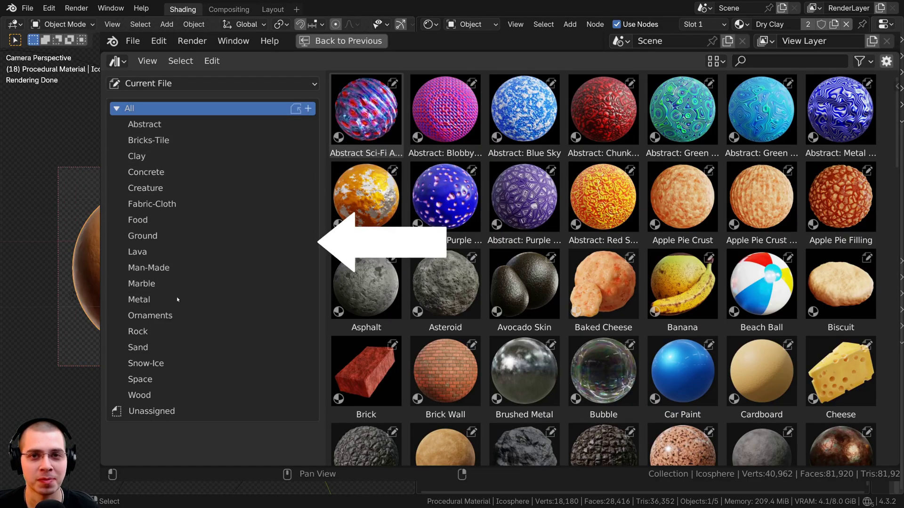
Step: Examine the asset library's materials by category, including Rock, Lava, Space, Ground, Abstract, Food, Wood and Ornaments
{"action": "left_click", "coordinate": [159, 331]}
{"action": "left_click", "coordinate": [152, 253]}
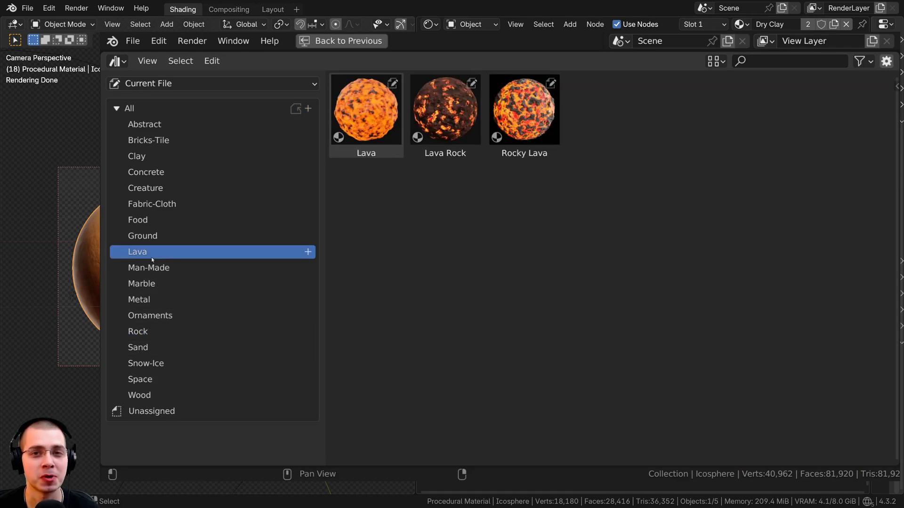
{"action": "left_click", "coordinate": [150, 379]}
{"action": "left_click", "coordinate": [151, 238]}
{"action": "left_click", "coordinate": [194, 129]}
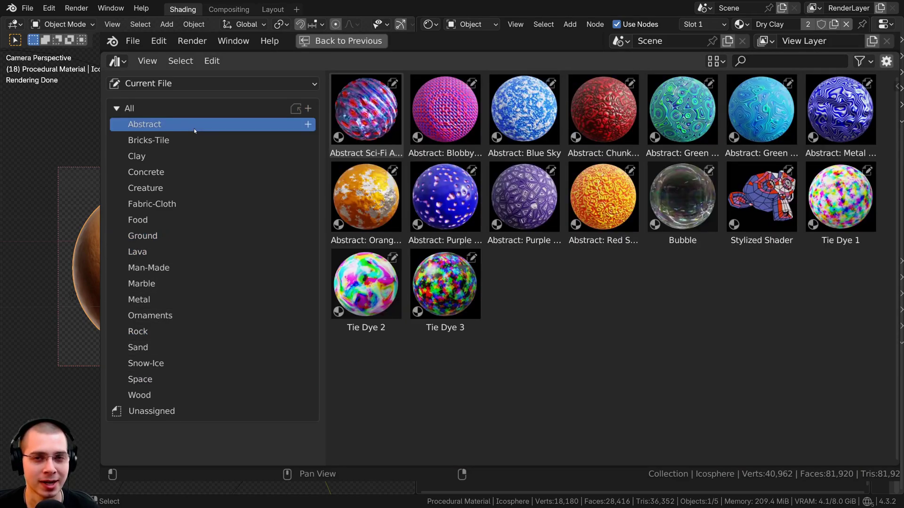
{"action": "left_click", "coordinate": [177, 220]}
{"action": "left_click", "coordinate": [168, 394]}
{"action": "left_click", "coordinate": [172, 316]}
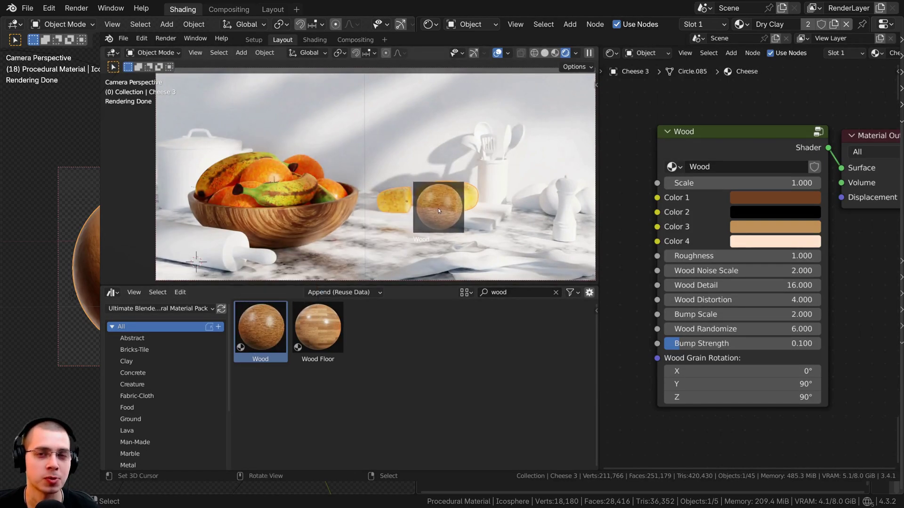
Step: Apply library materials in the kitchen scene: Wood to the cutting board, Wood Floor to the wall and Fabric to the cloth
{"action": "left_click_drag", "start_coordinate": [439, 211], "coordinate": [439, 210]}
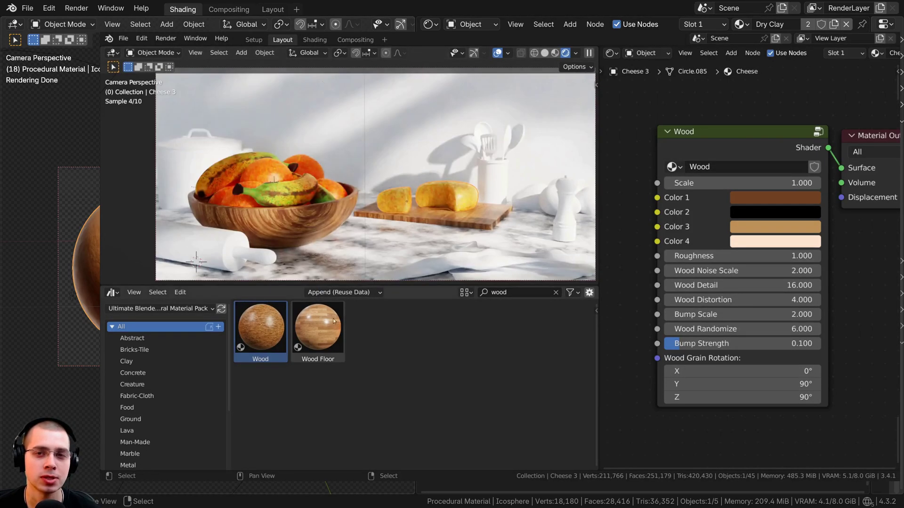
{"action": "left_click_drag", "start_coordinate": [318, 327], "coordinate": [513, 216]}
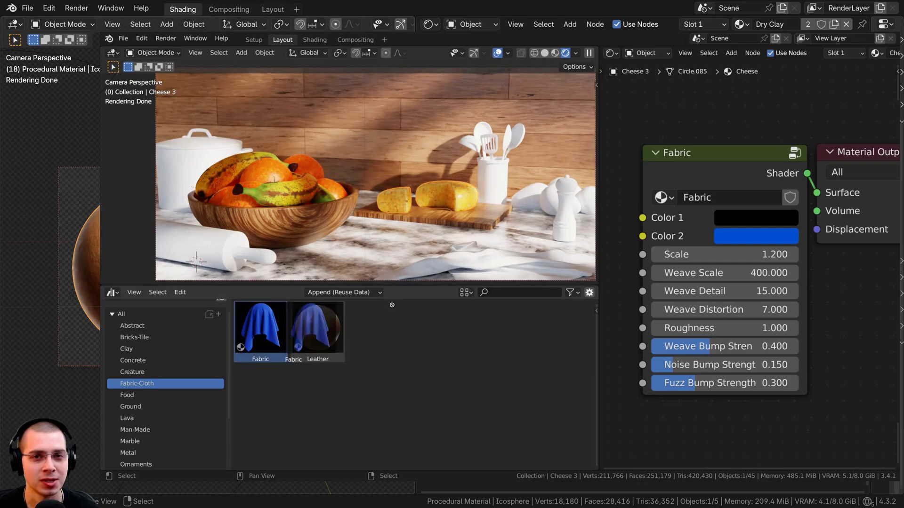
{"action": "left_click_drag", "start_coordinate": [392, 305], "coordinate": [480, 263]}
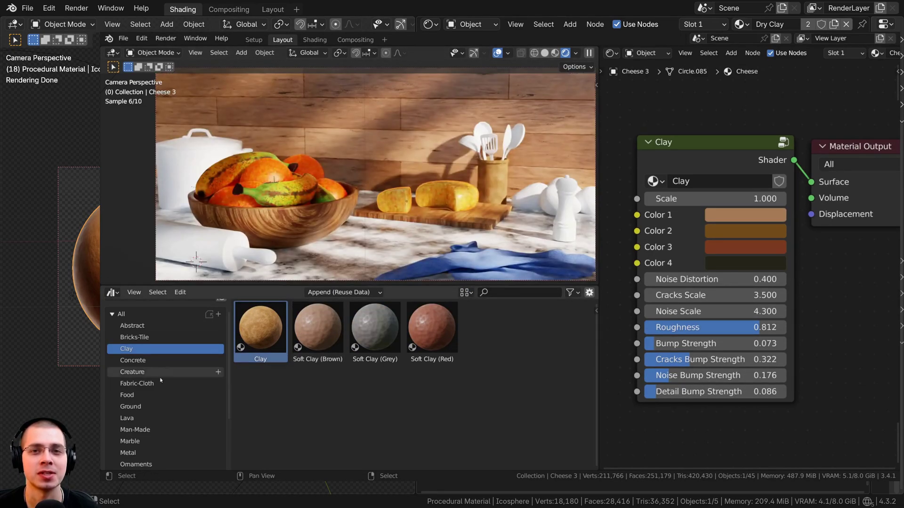
Step: Show the Marble category's materials in the asset library for the kitchen scene
{"action": "scroll", "coordinate": [160, 381], "scroll_direction": "down", "scroll_amount": 2}
{"action": "left_click", "coordinate": [168, 391]}
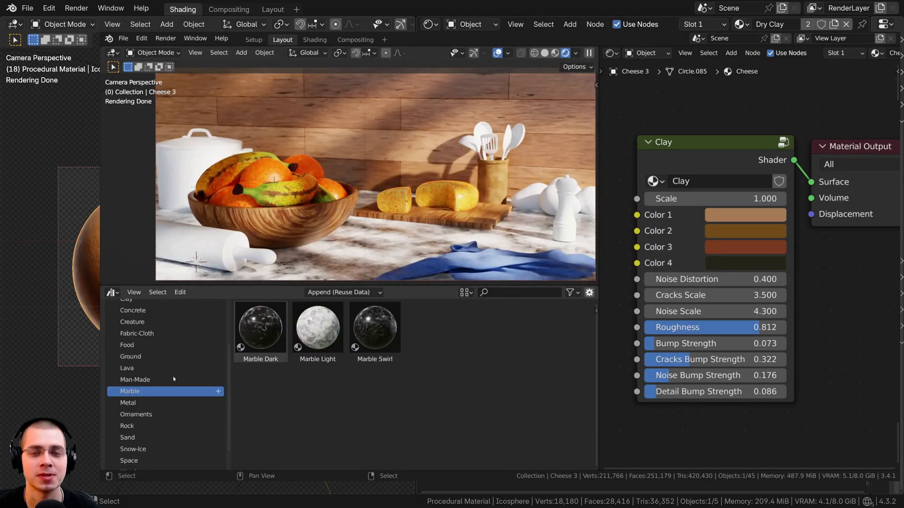
{"action": "left_click_drag", "start_coordinate": [343, 217], "coordinate": [344, 218]}
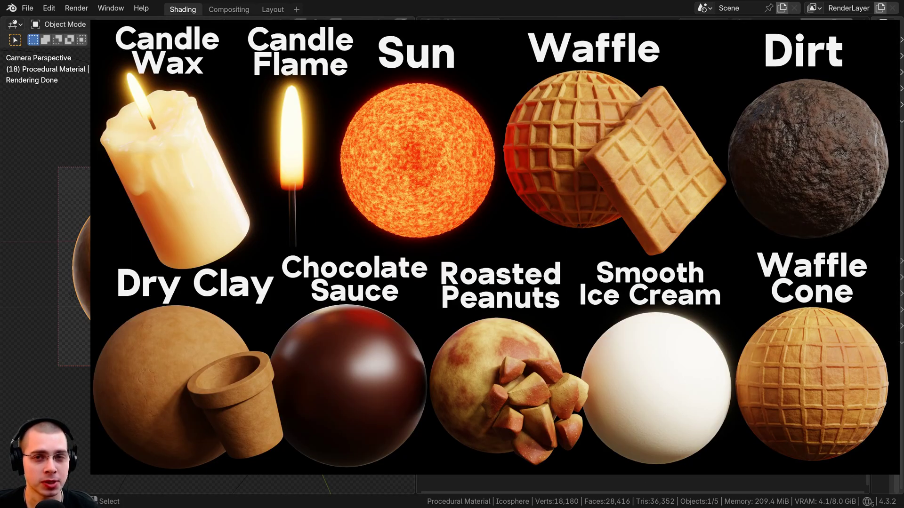